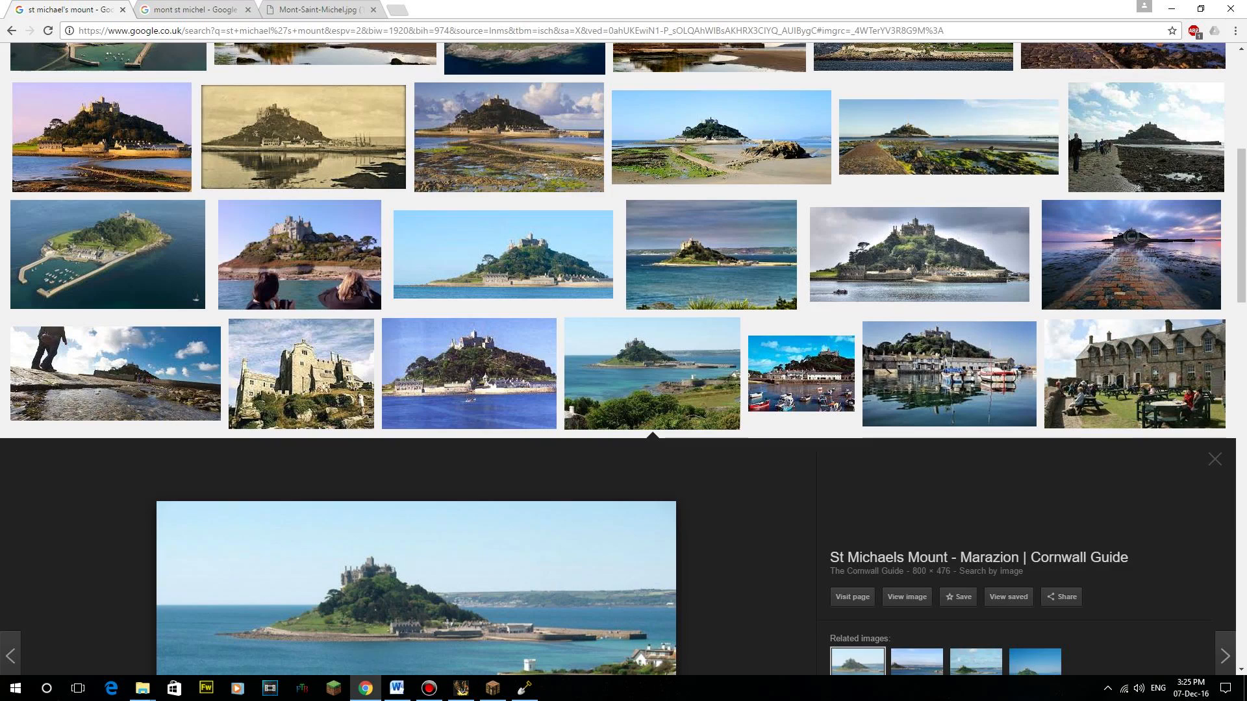
- Browse the St Michael's Mount image results and open the VisitEngland aerial photo of the island and harbour
left_click(91, 10)
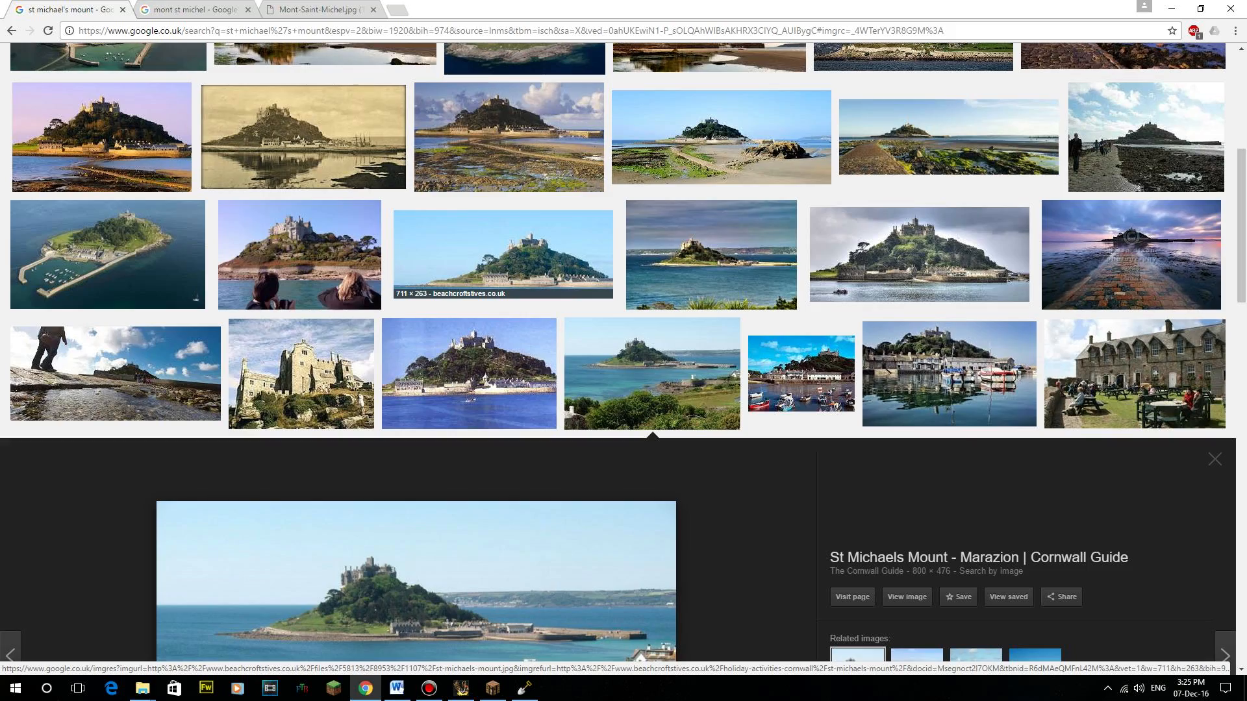
scroll(504, 260, "down", 2)
scroll(494, 143, "down", 1)
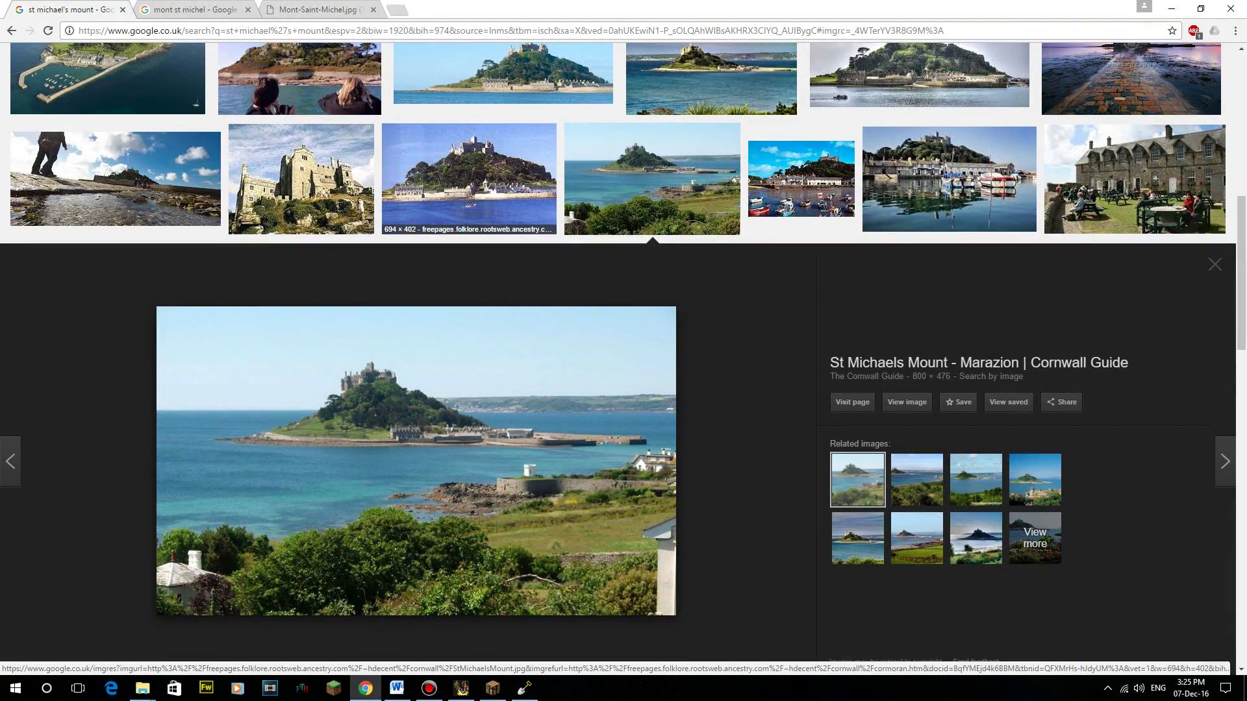
scroll(468, 178, "up", 4)
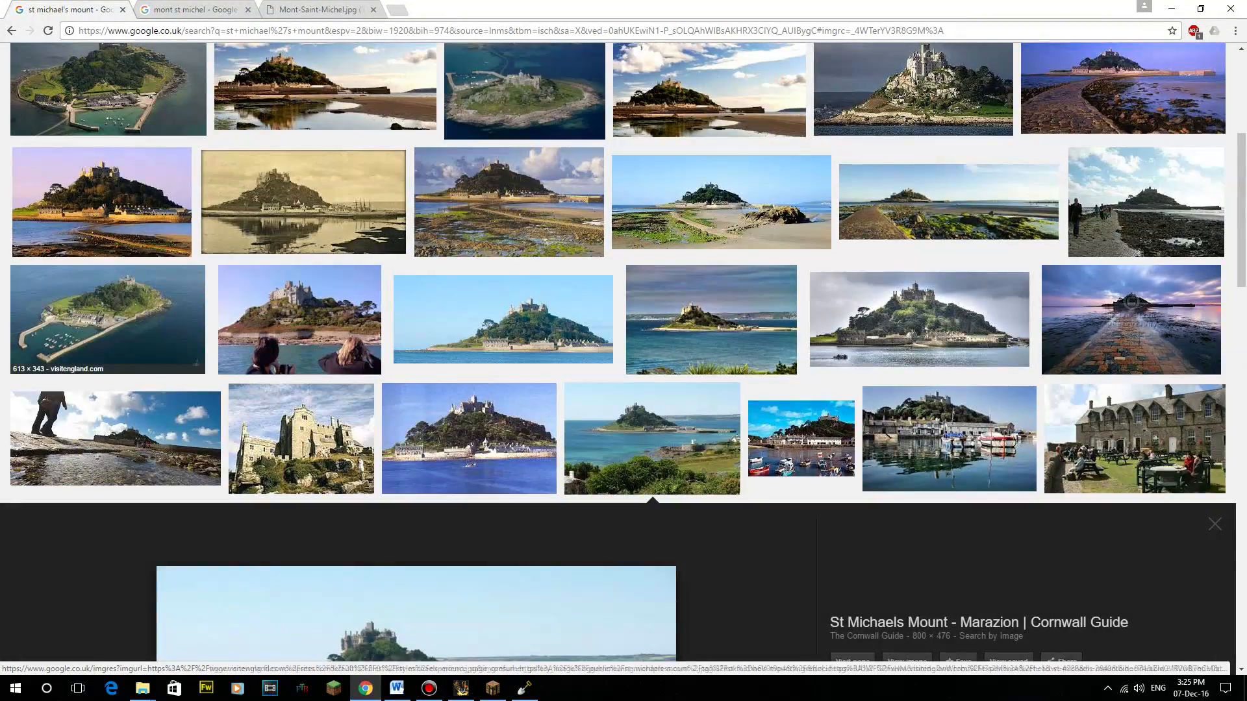
left_click(107, 318)
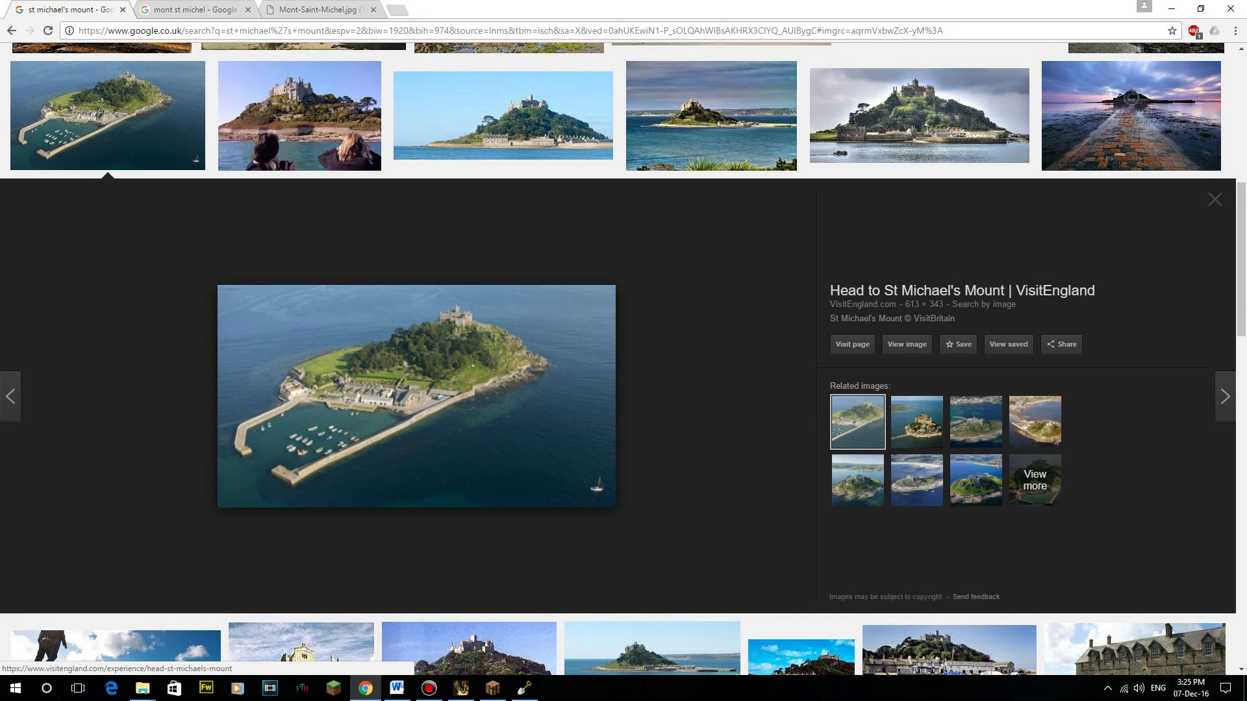
- Search for "google maps" in a new tab, find St Michael's Mount off Marazion on the map, and close that tab
key("ctrl+t")
type("google maps")
key("Return")
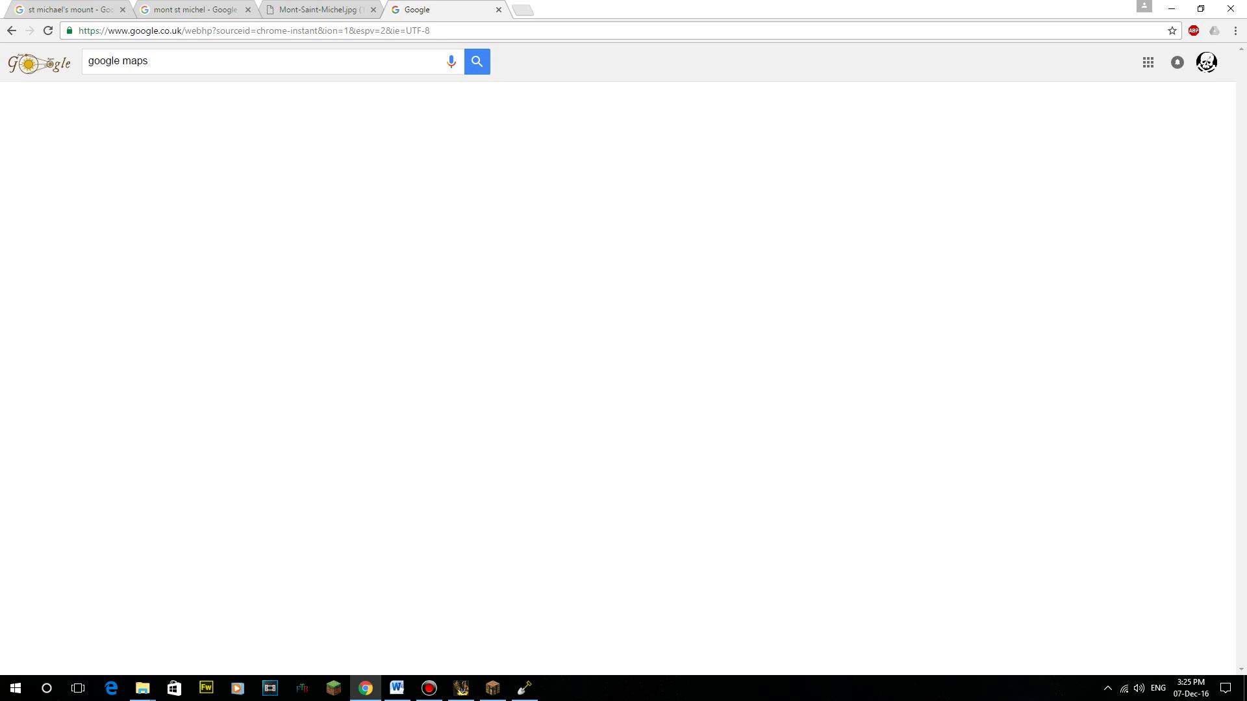
left_click(130, 100)
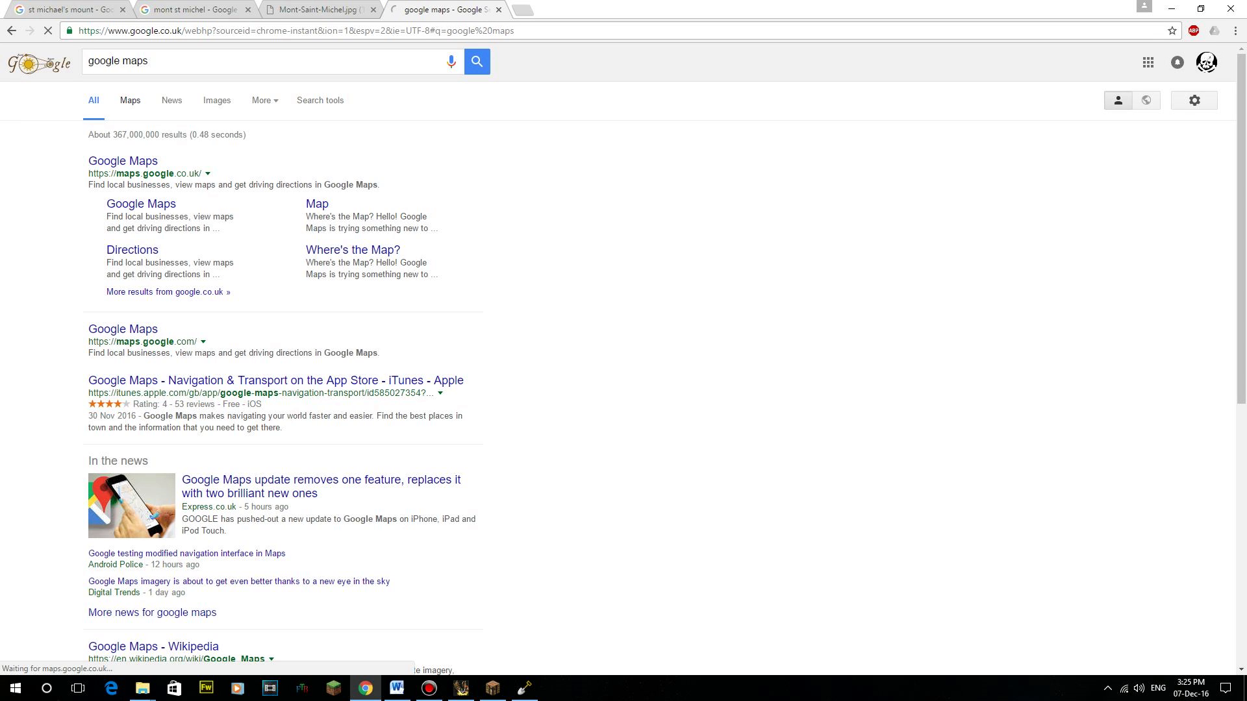
scroll(474, 381, "down", 4)
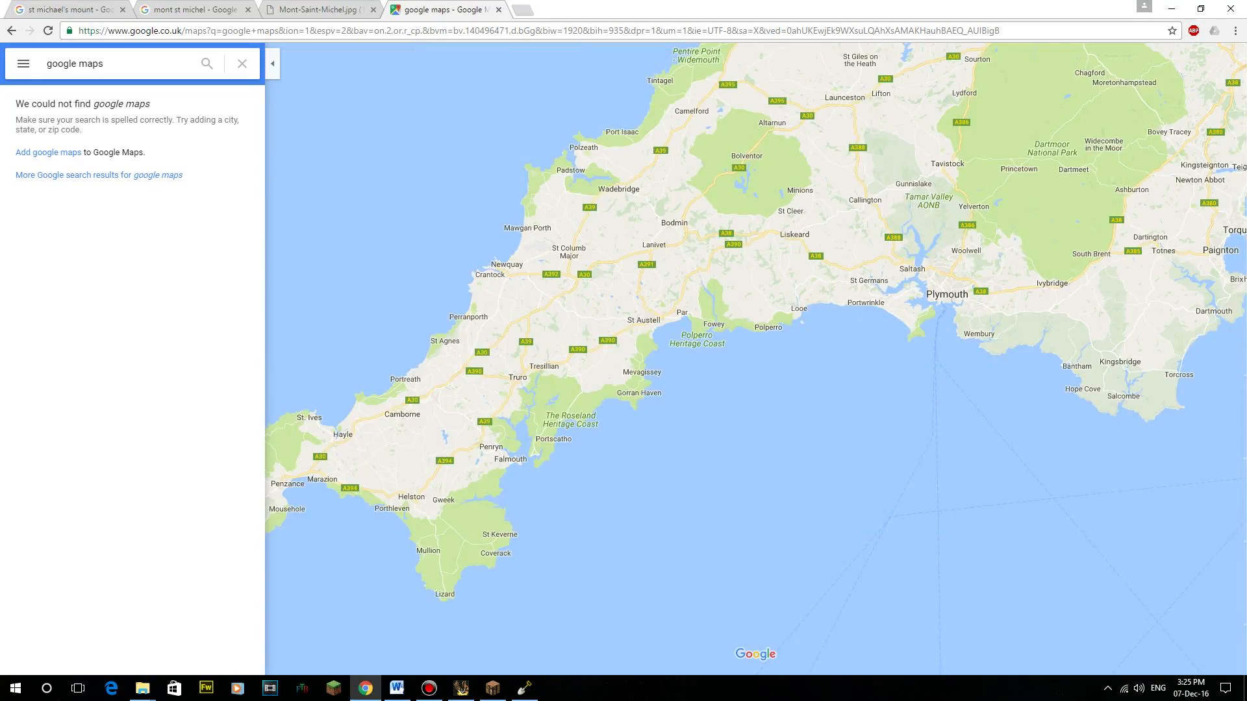
left_click_drag(494, 381, 723, 259)
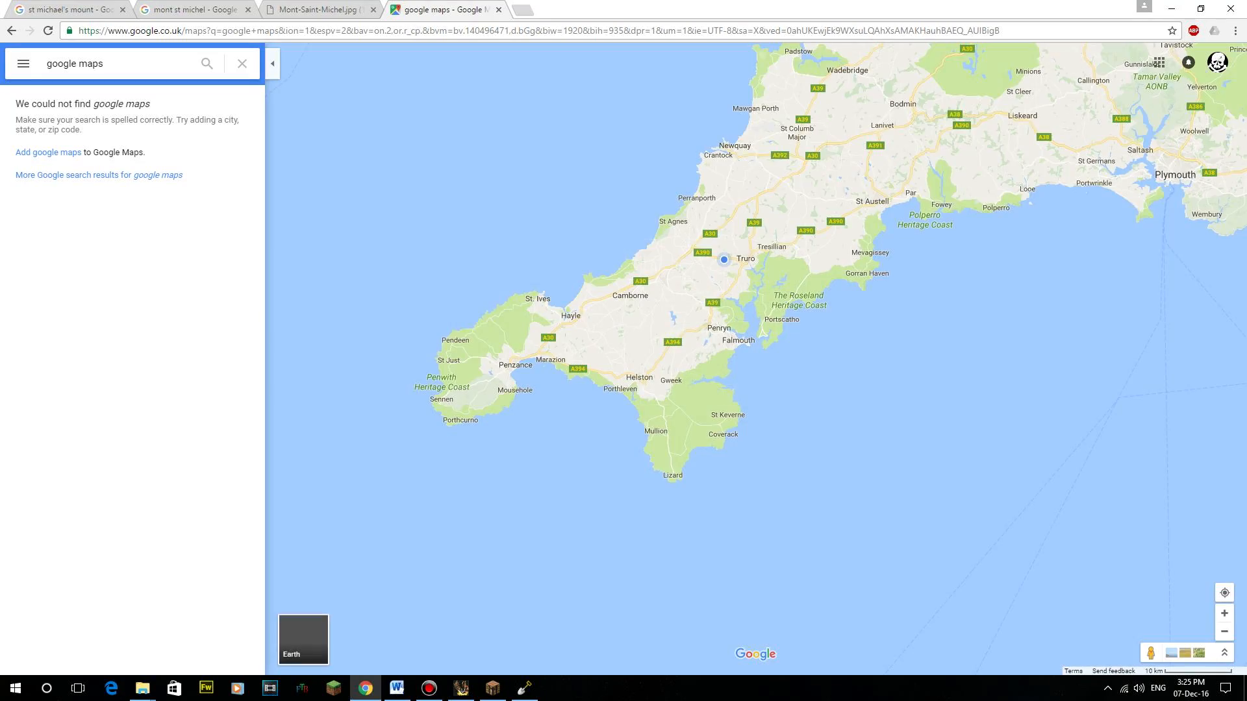
scroll(595, 394, "up", 2)
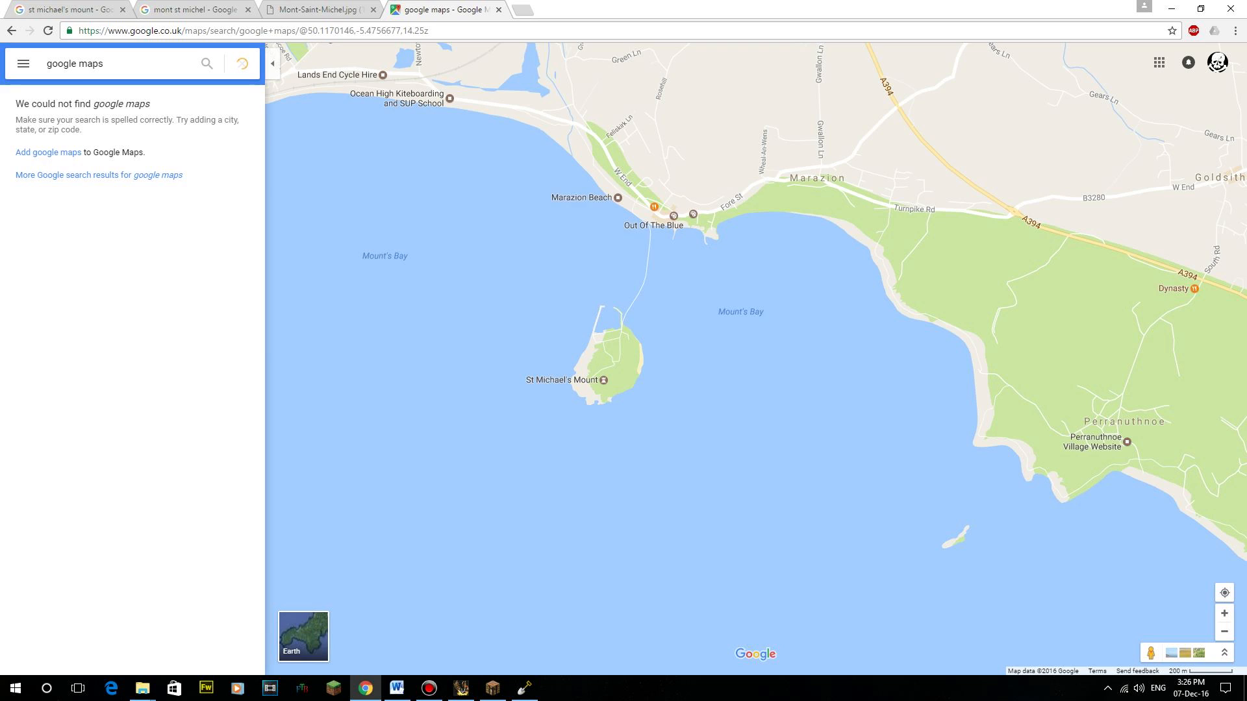
scroll(689, 362, "down", 1)
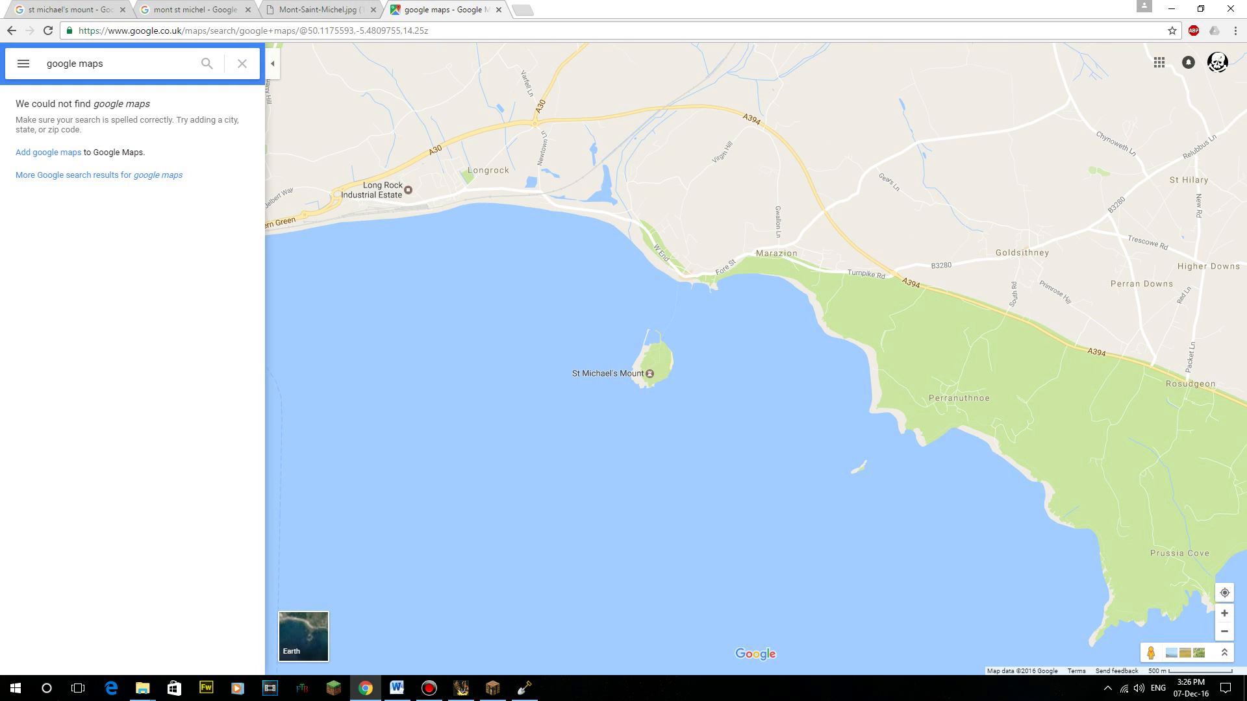
left_click(498, 9)
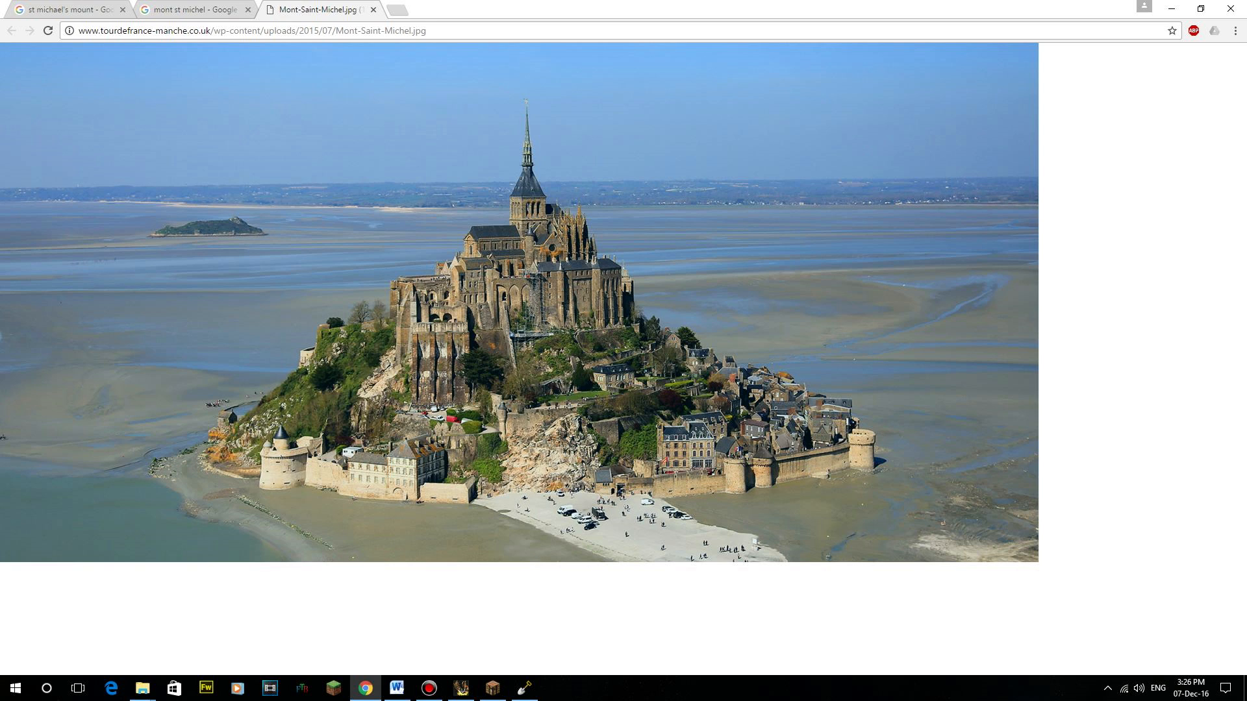
- Return to the St Michael's Mount image results and open the 1900 Wikipedia picture at full size
key("ctrl+shift+Tab")
key("ctrl+shift+Tab")
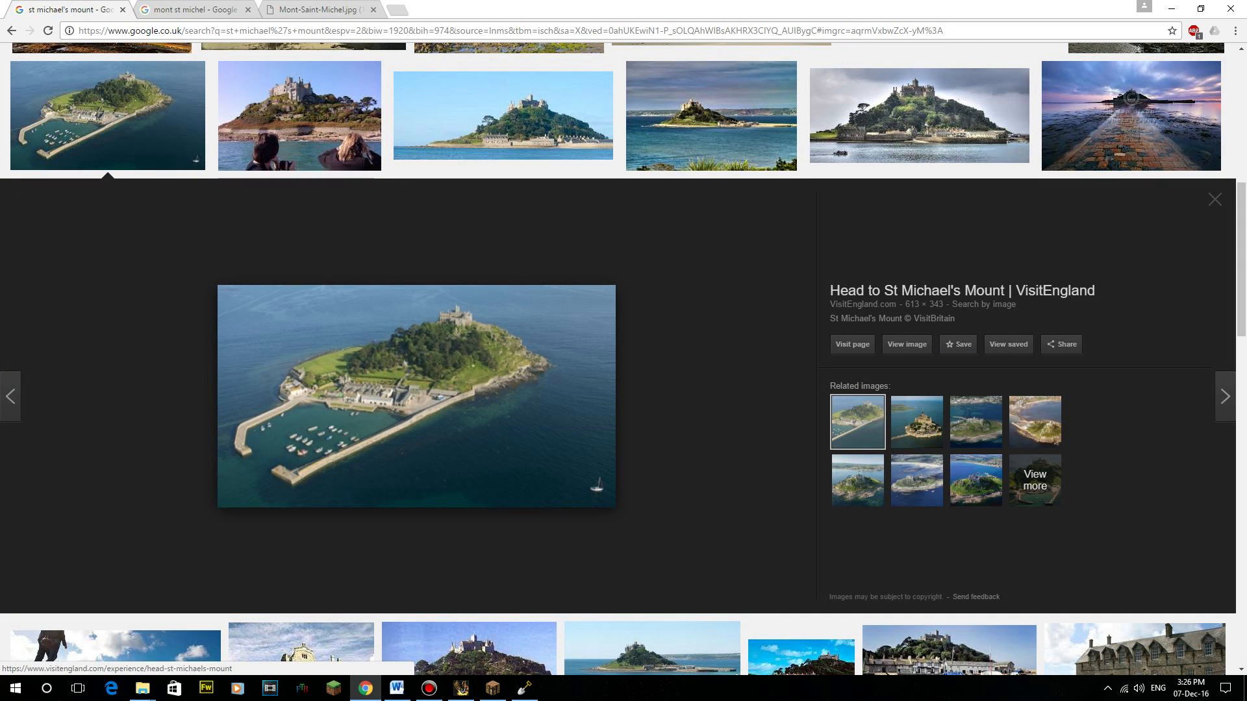
scroll(416, 149, "up", 8)
left_click(351, 280)
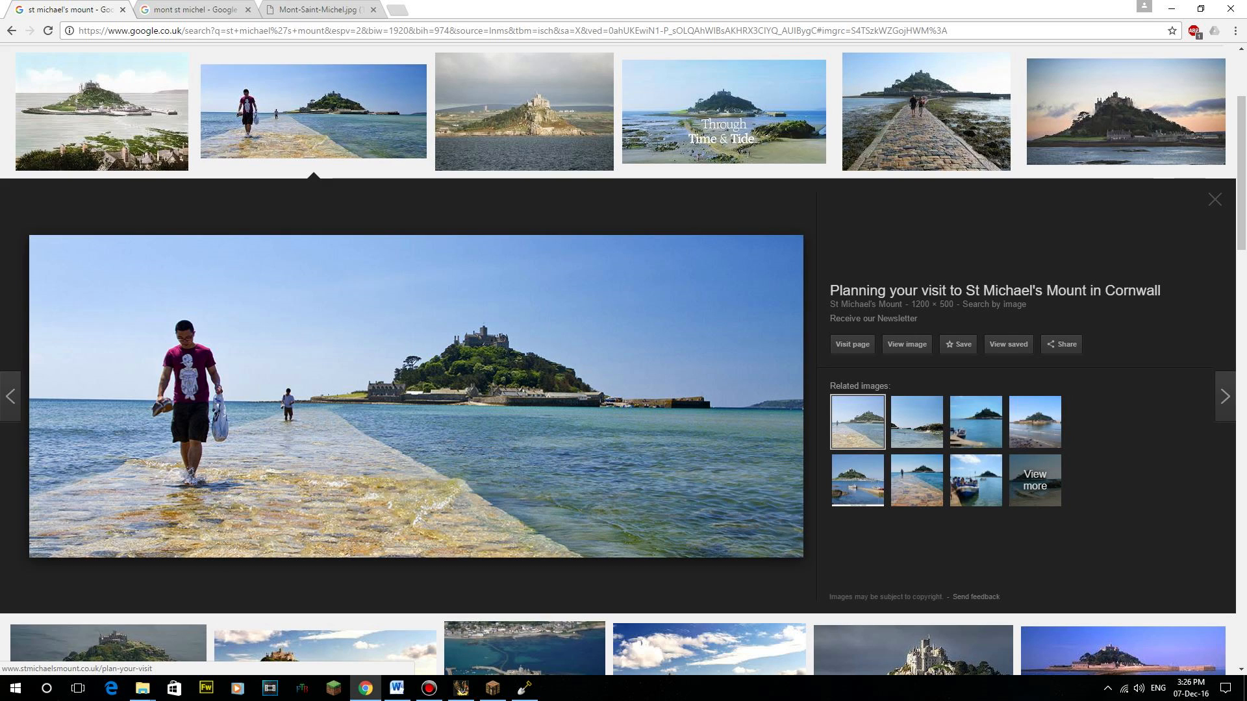
left_click(102, 156)
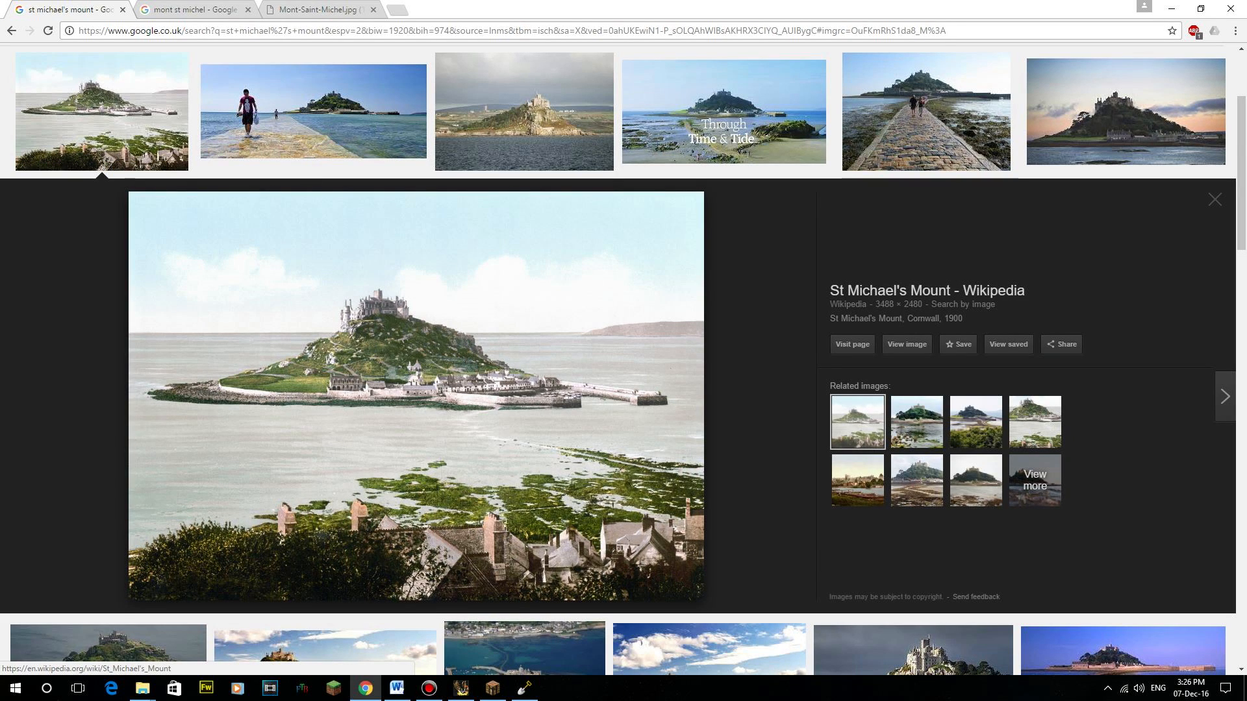
left_click(907, 344)
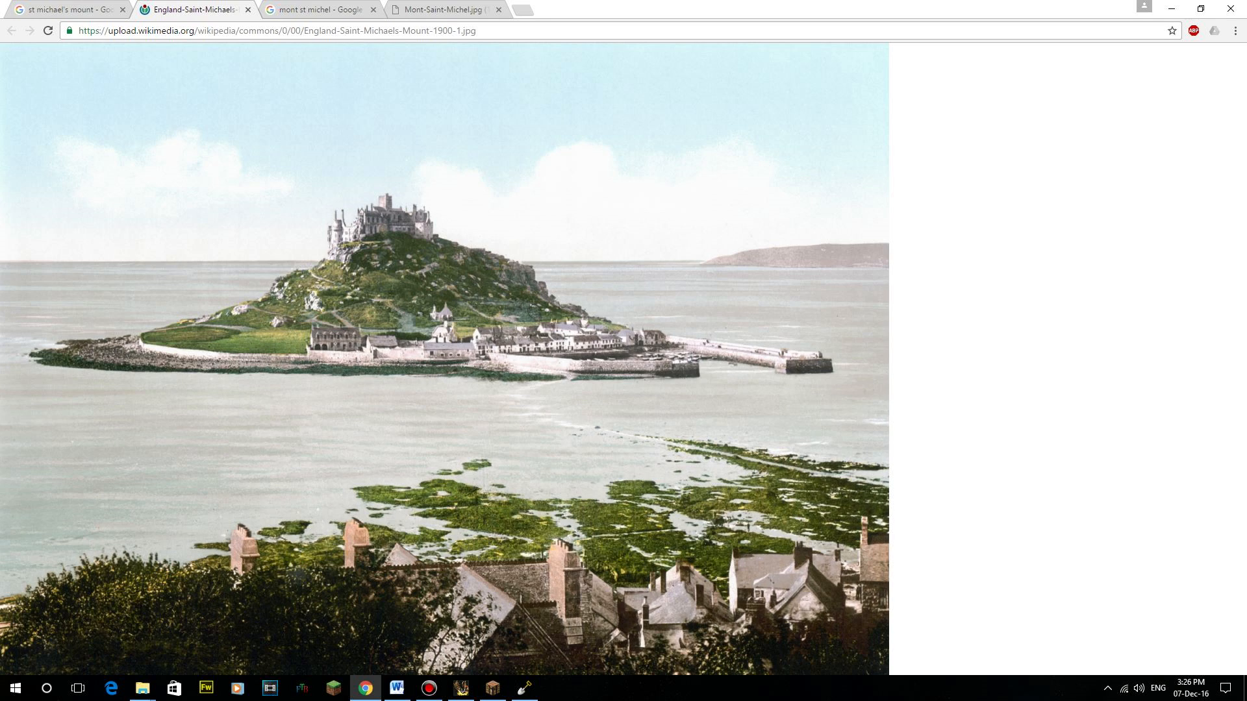
- View the Mont-Saint-Michel reference photo and preview the Daily Mail supertide aerial shot from the mont st michel results
left_click(421, 9)
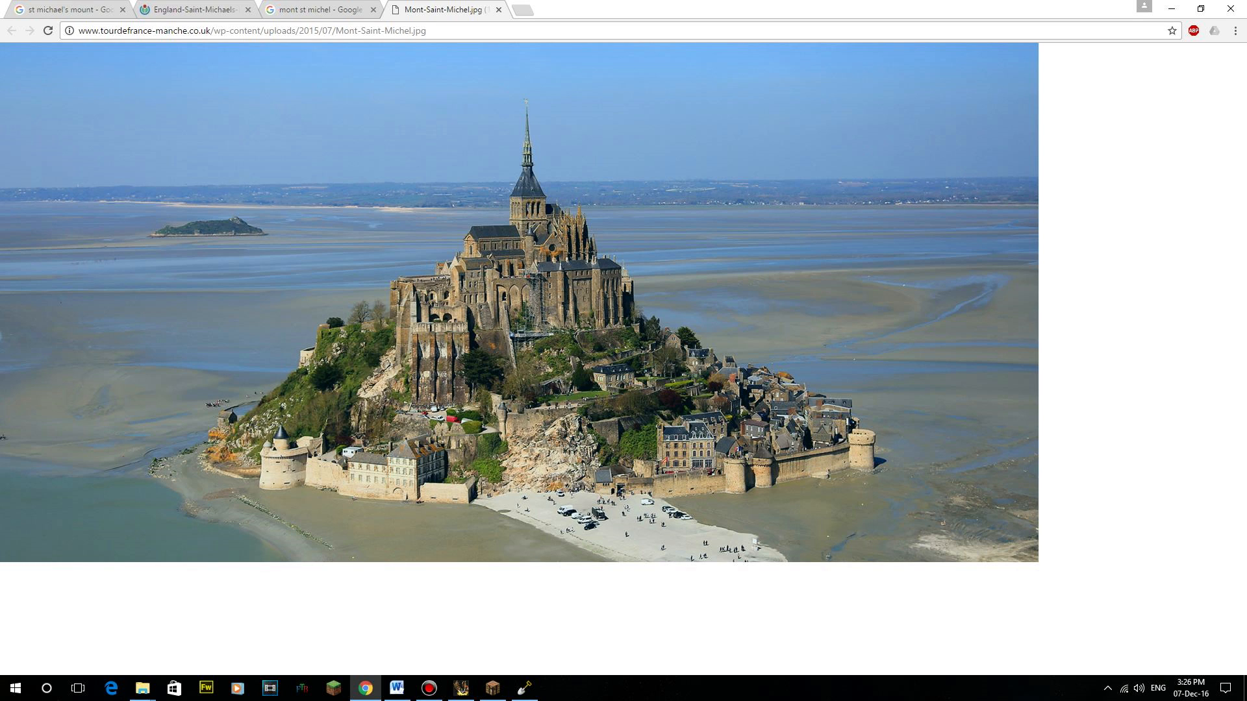
key("ctrl+shift+Tab")
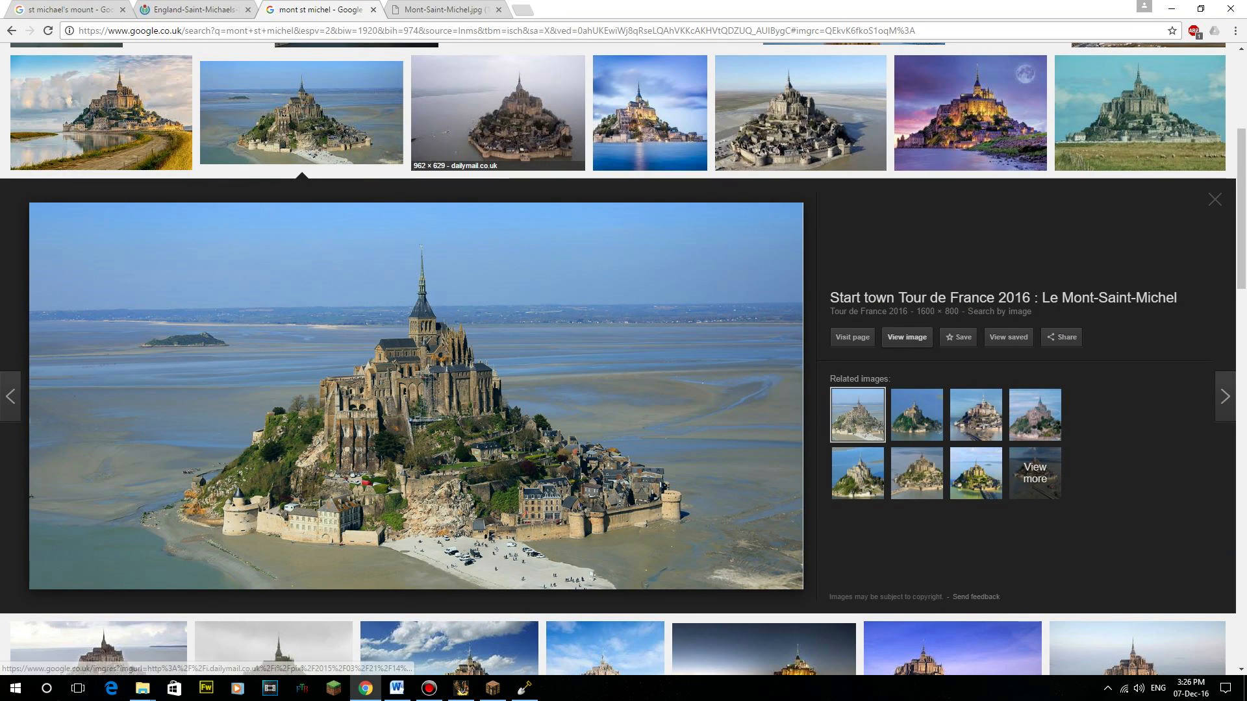
left_click(497, 112)
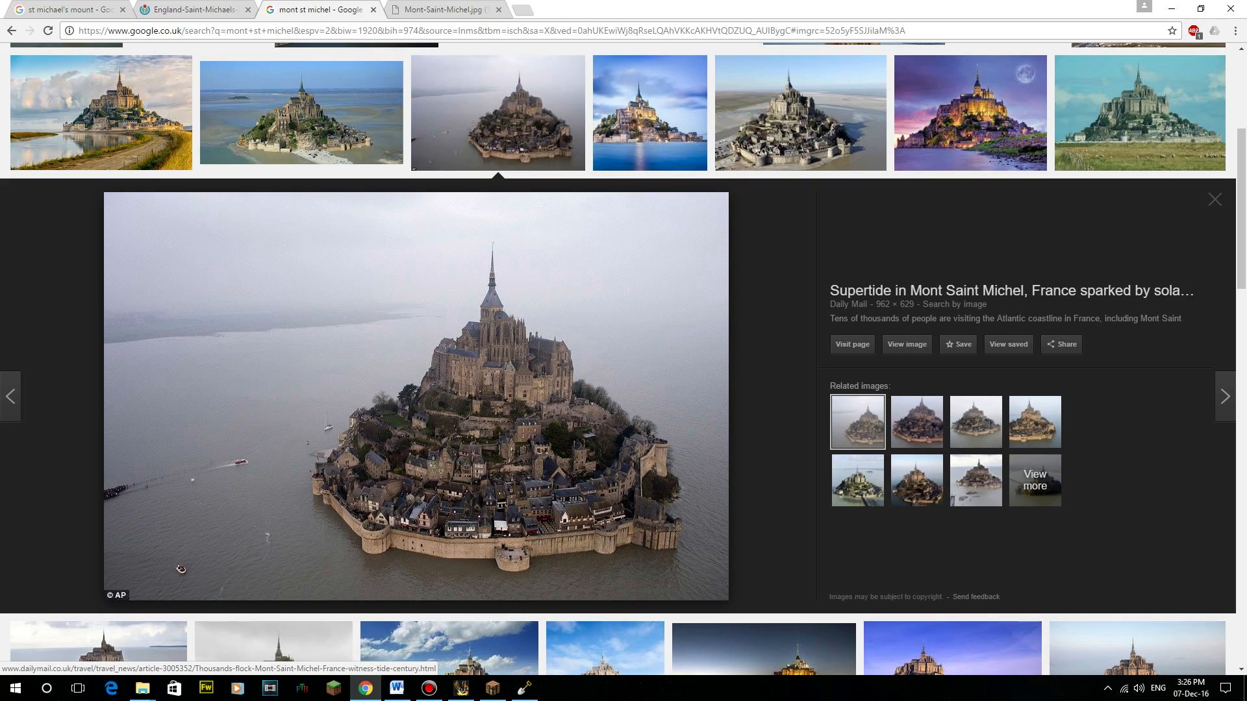
- Switch to WorldPainter and examine the southern coastline, its bays and the open sea for a suitable island site
left_click(524, 689)
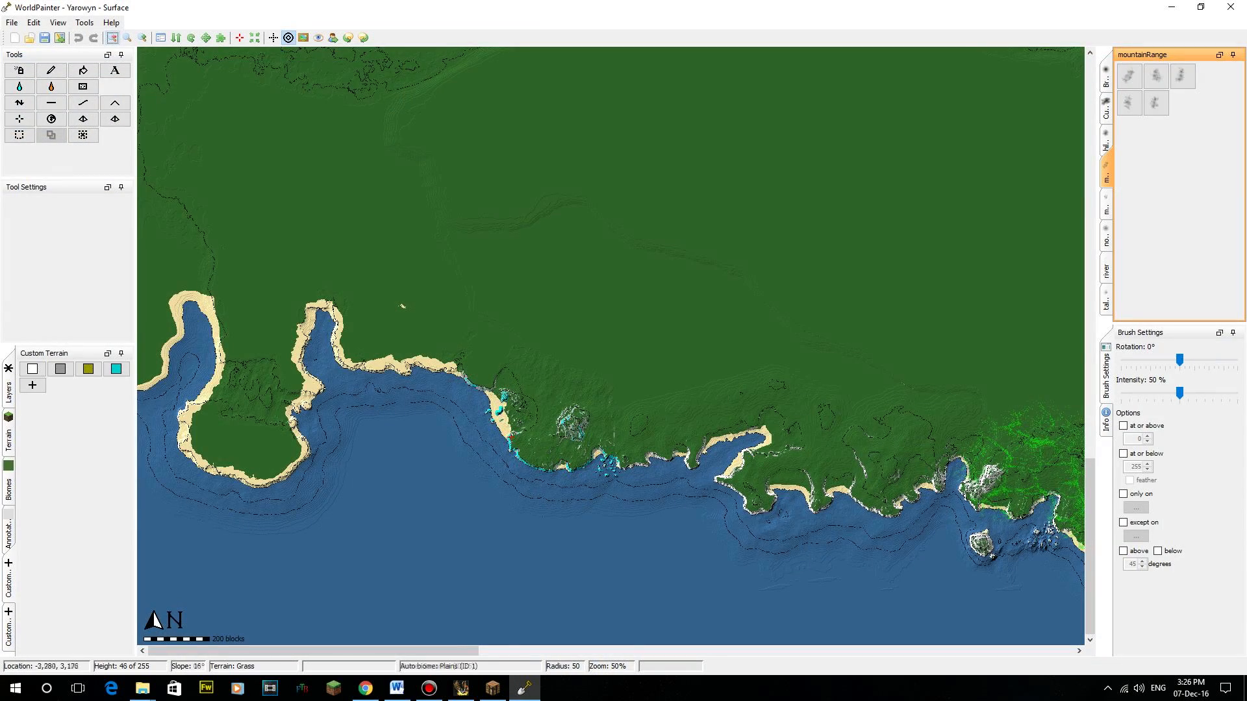
middle_click_drag(747, 454, 455, 293)
middle_click_drag(739, 374, 634, 374)
middle_click_drag(389, 377, 784, 430)
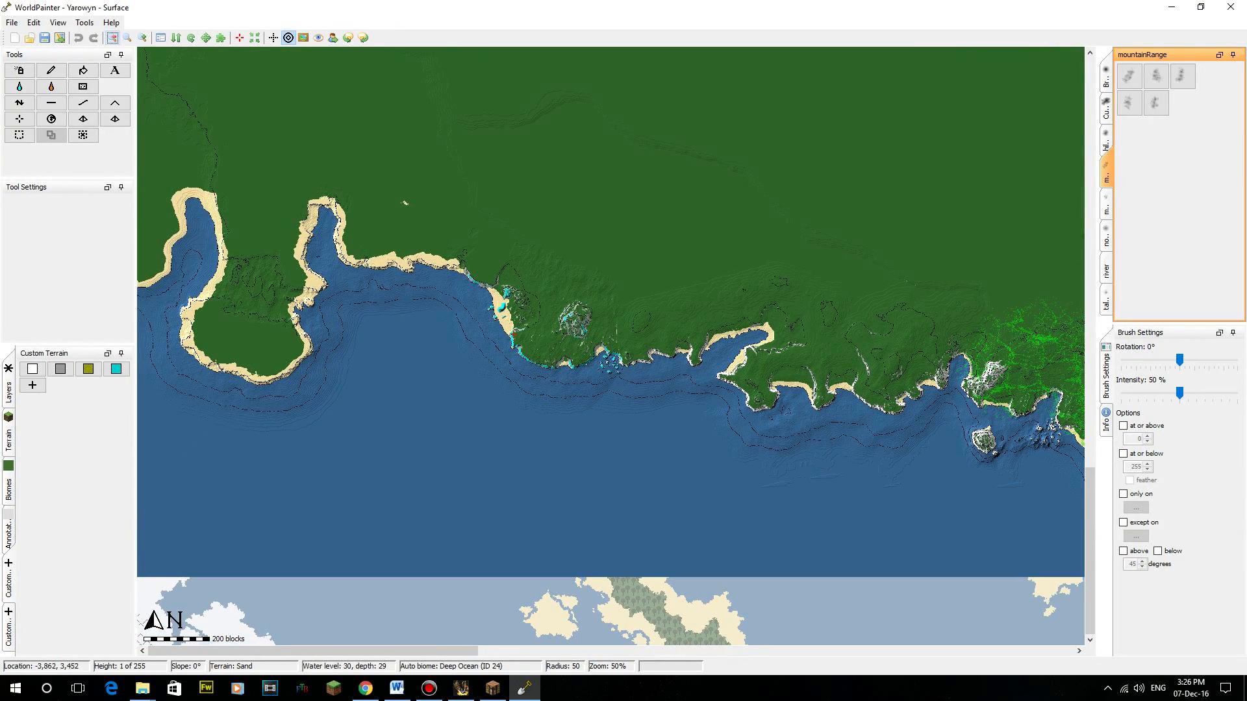
left_click(142, 38)
middle_click_drag(596, 417, 940, 433)
middle_click_drag(551, 390, 597, 516)
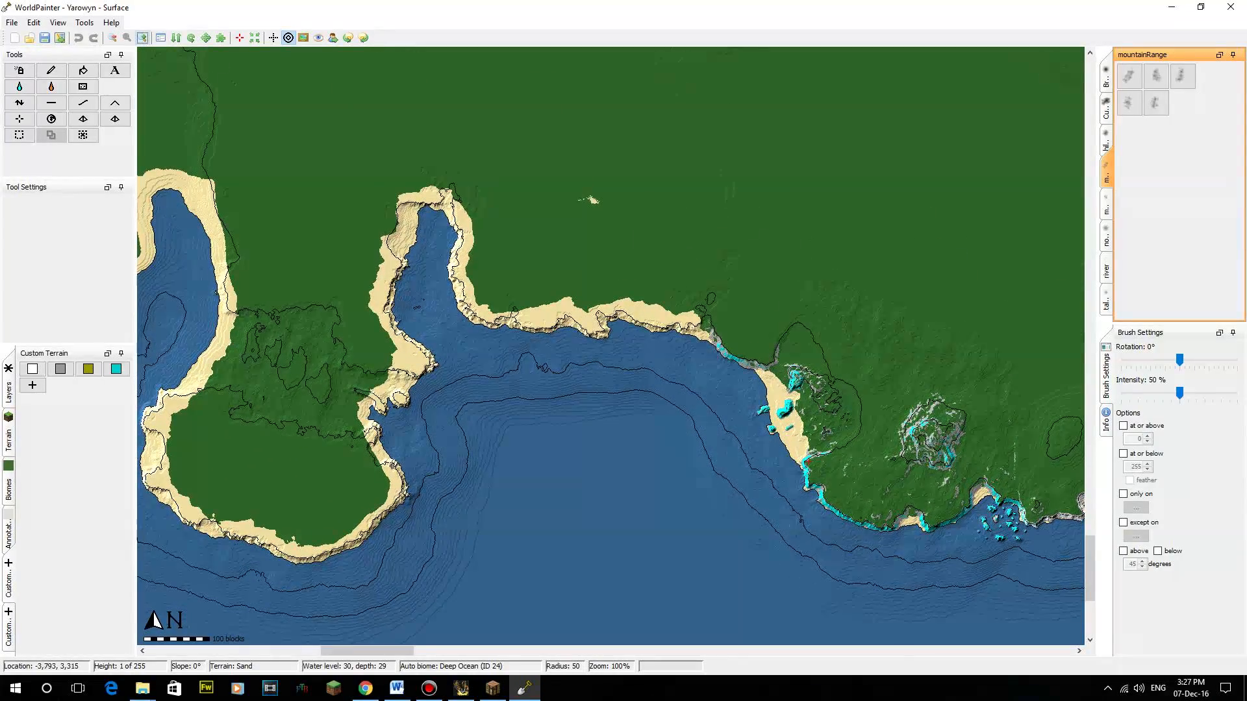
middle_click_drag(541, 485, 544, 288)
middle_click_drag(649, 390, 535, 364)
middle_click_drag(1038, 389, 130, 304)
middle_click_drag(682, 337, 584, 338)
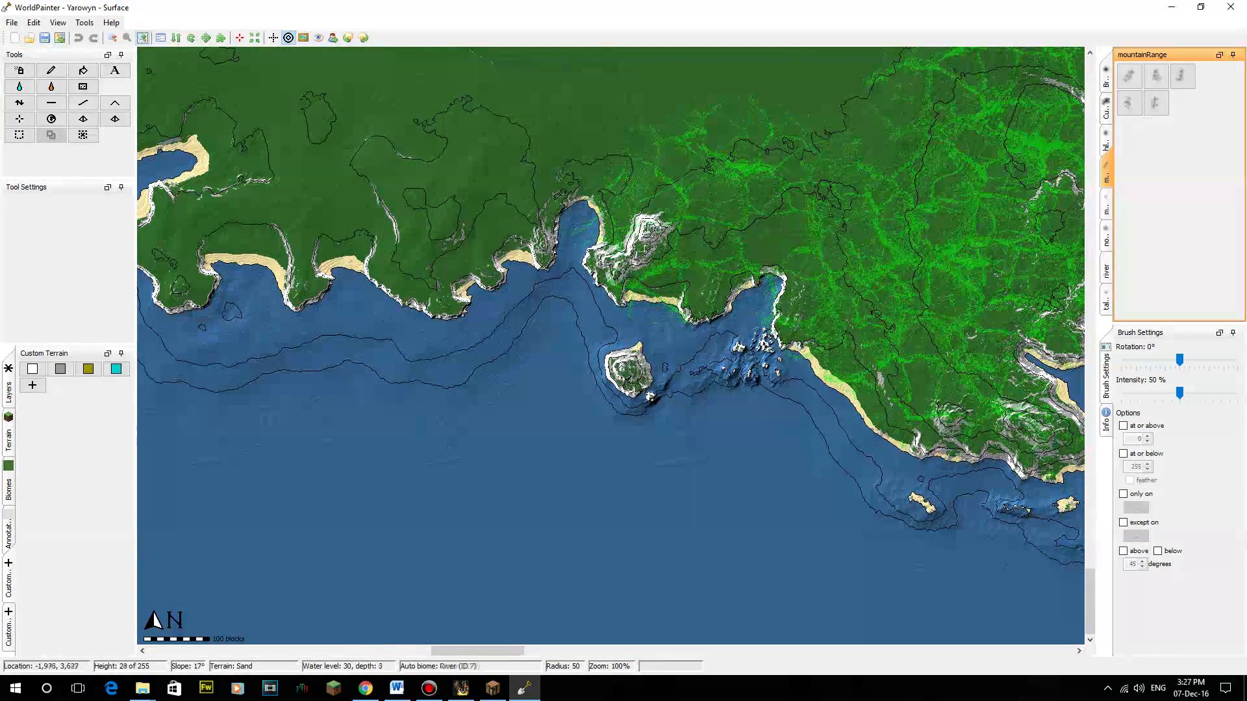
middle_click_drag(413, 383, 551, 393)
middle_click_drag(263, 407, 700, 436)
middle_click_drag(387, 409, 778, 450)
middle_click_drag(689, 468, 722, 523)
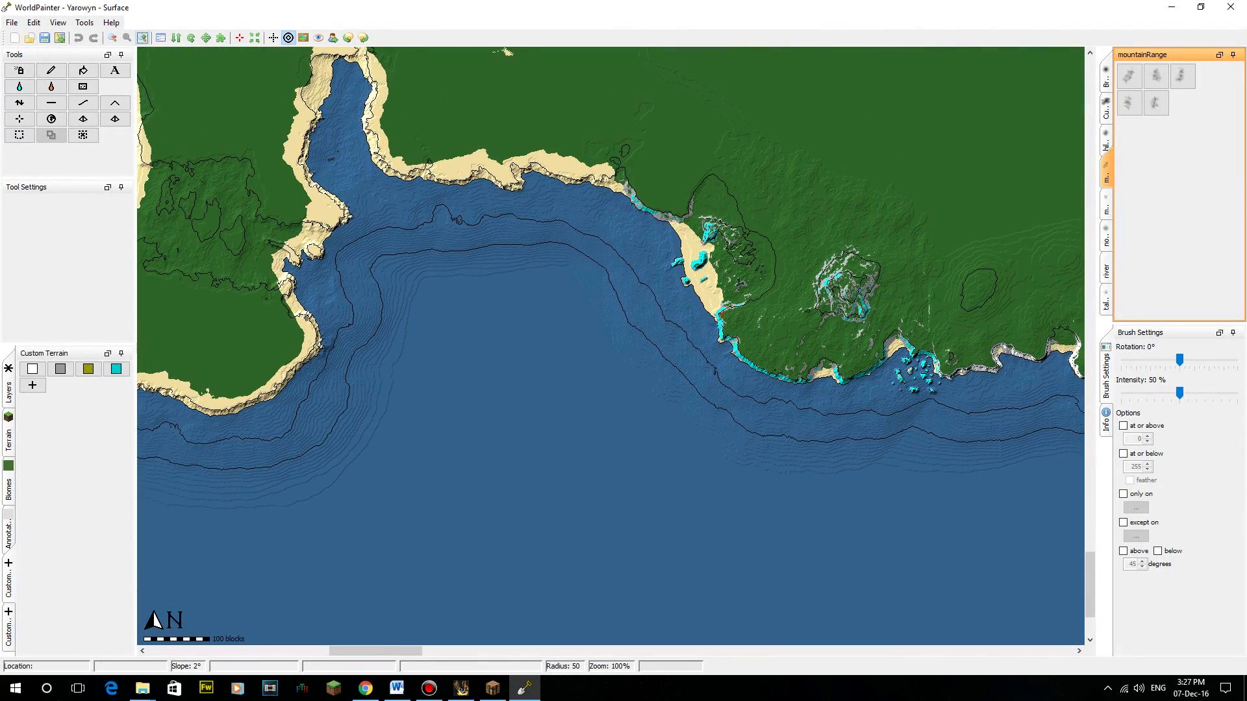
- Select the Height tool with the fifth hillMound brush
left_click(20, 103)
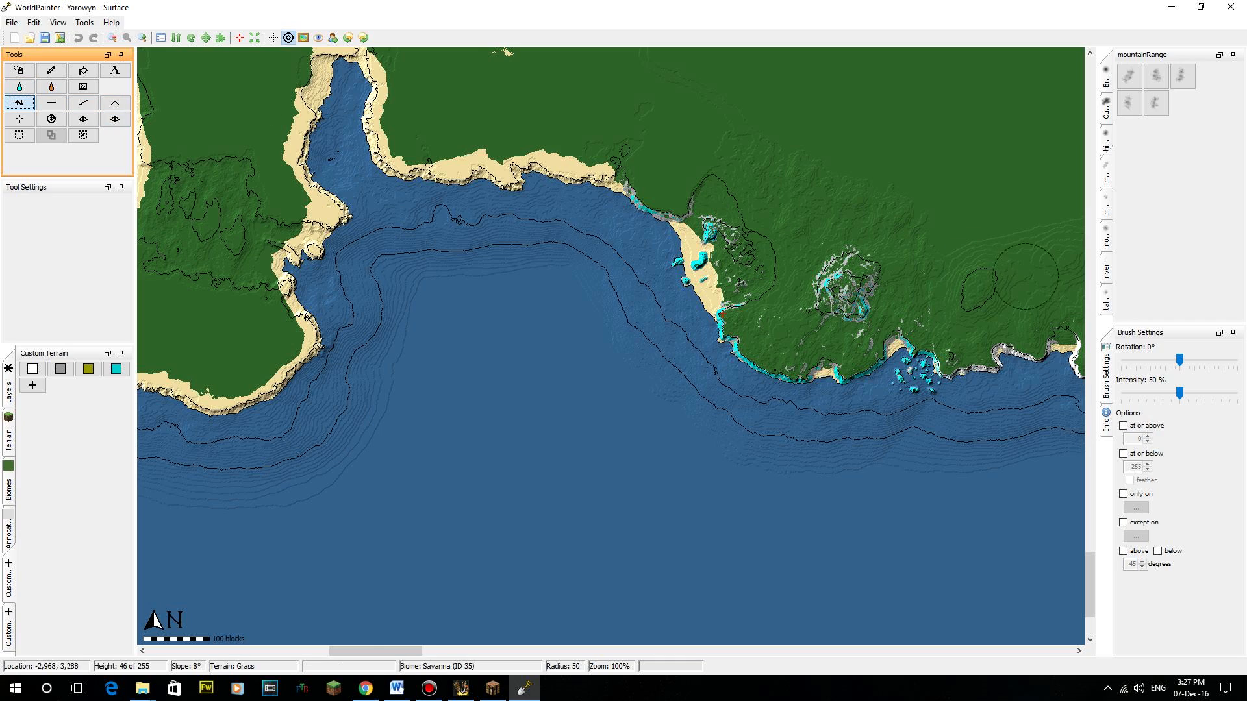
left_click(1106, 138)
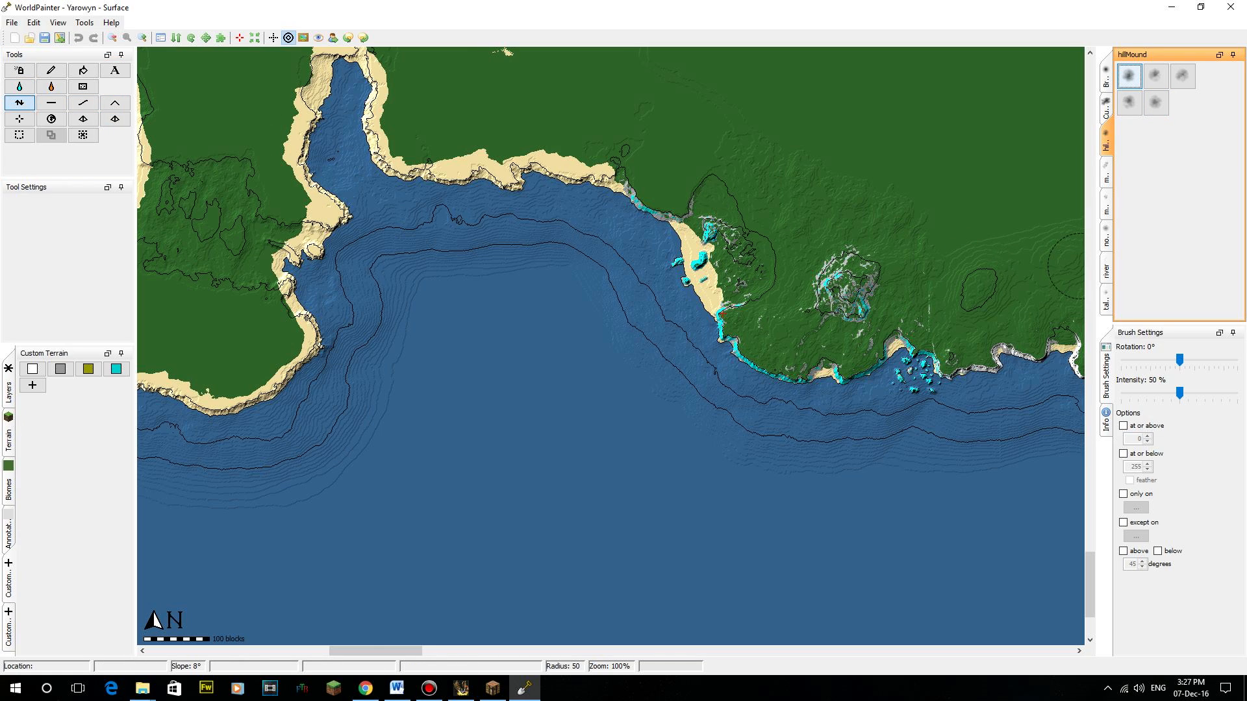
left_click(1156, 103)
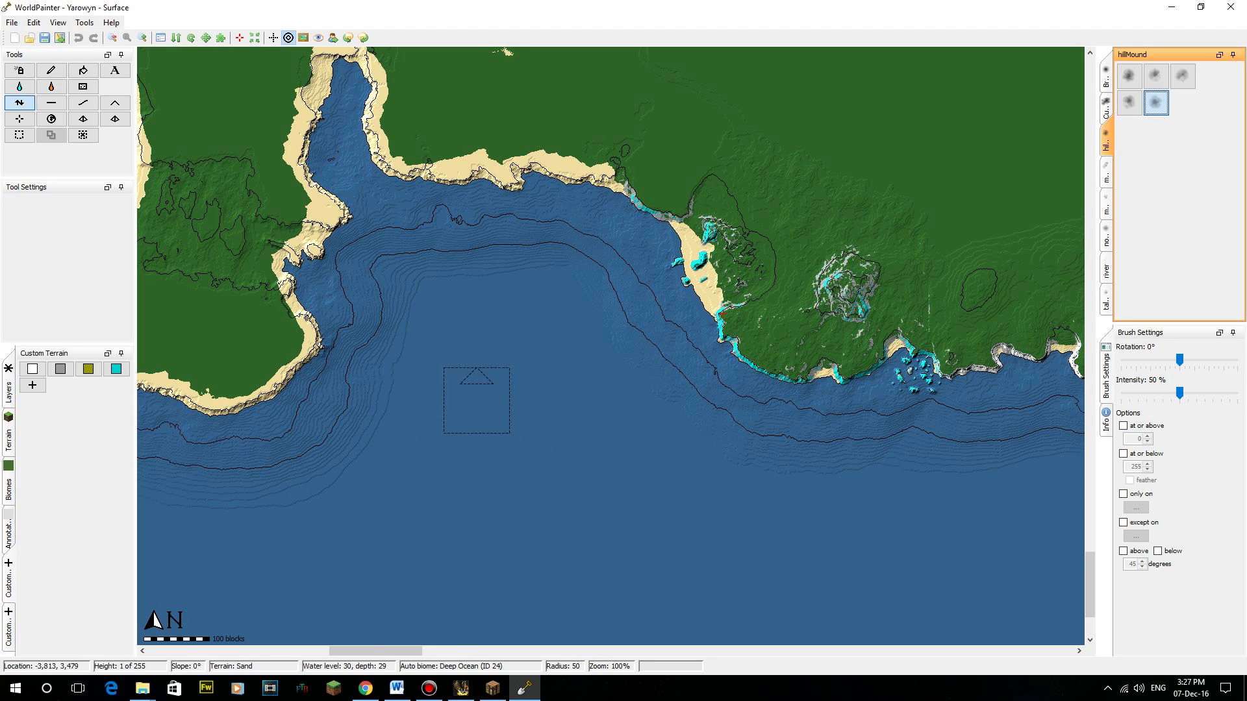
- Switch to Chrome and compare the Mont Saint-Michel and St Michael's Mount references, including the related Pinterest photo across the water
left_click(366, 688)
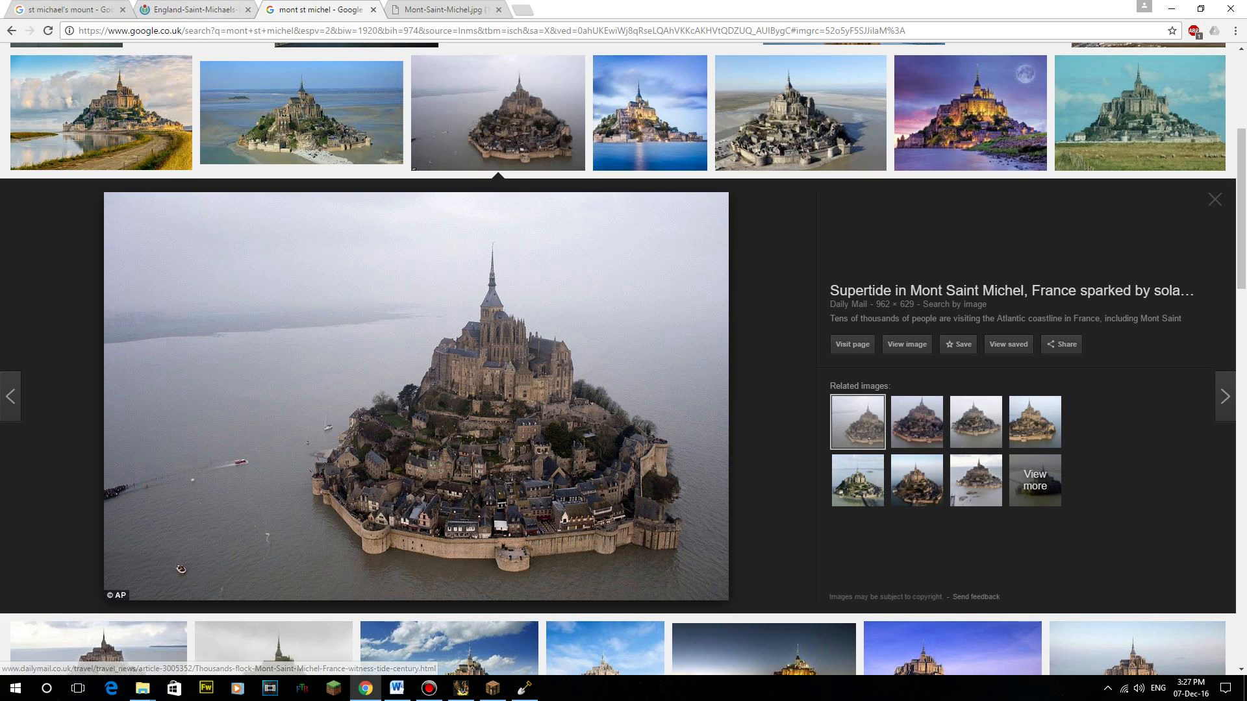
key("ctrl+shift+Tab")
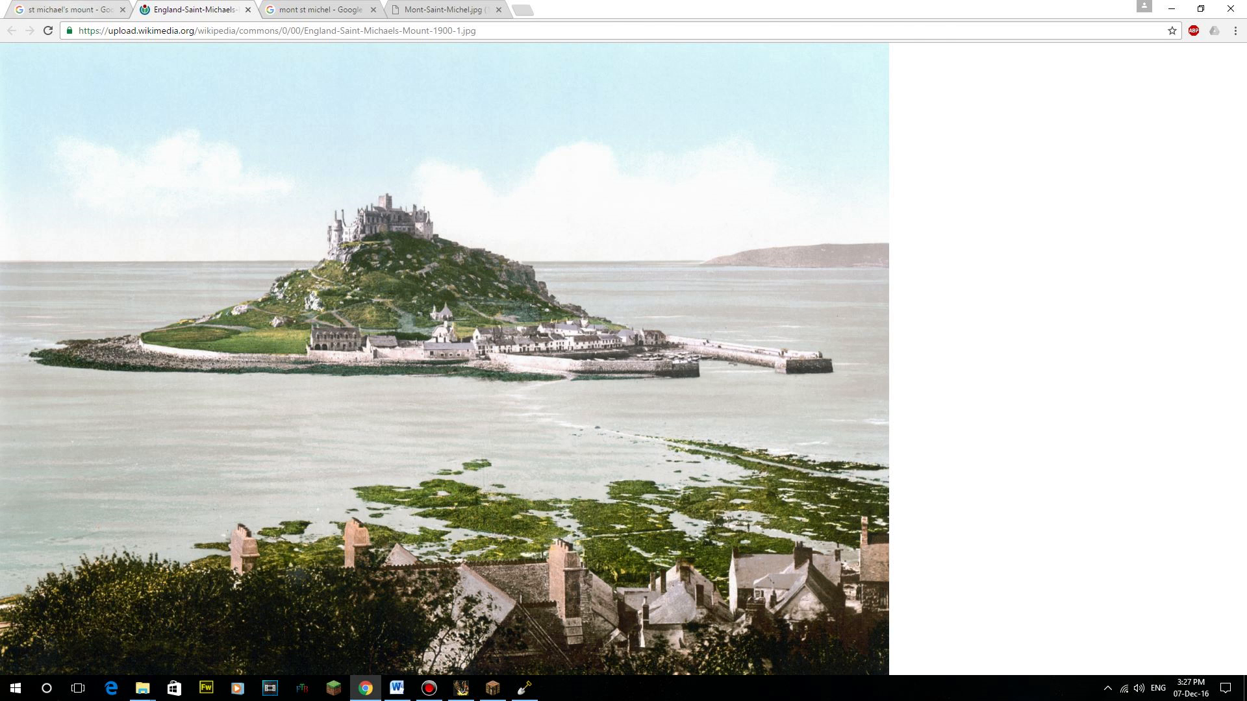
left_click(71, 9)
left_click(915, 427)
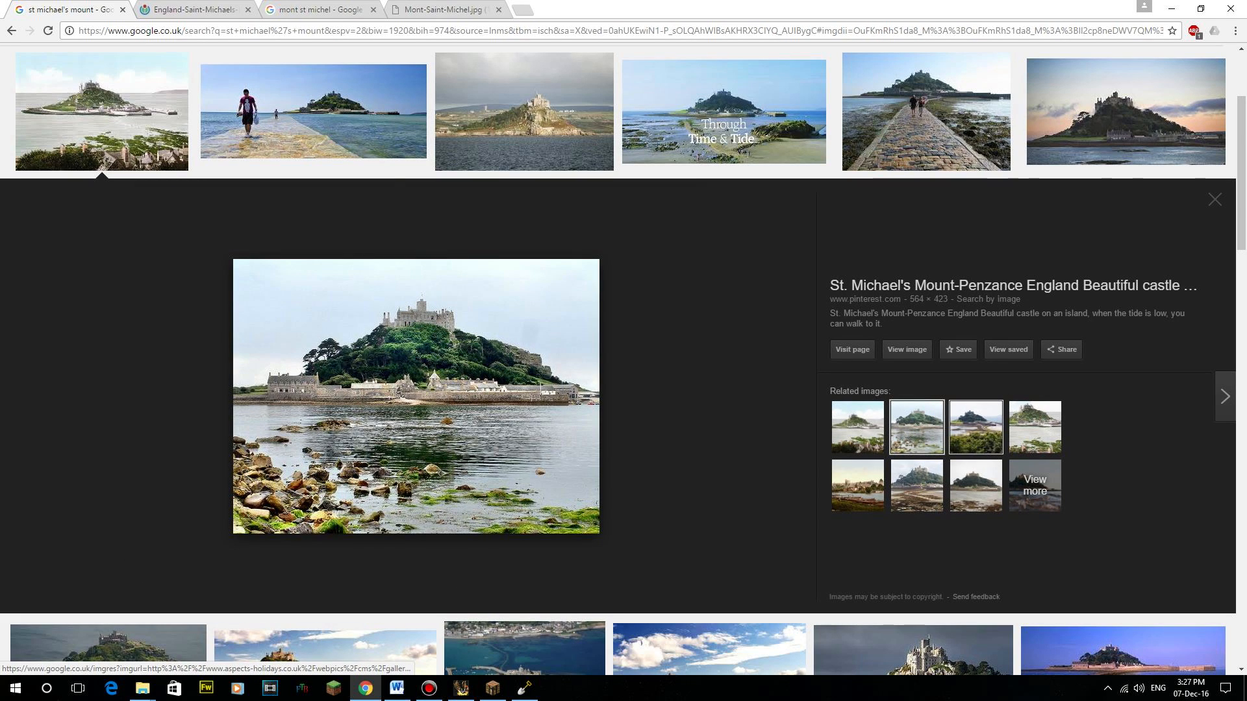
left_click(975, 426)
left_click(916, 426)
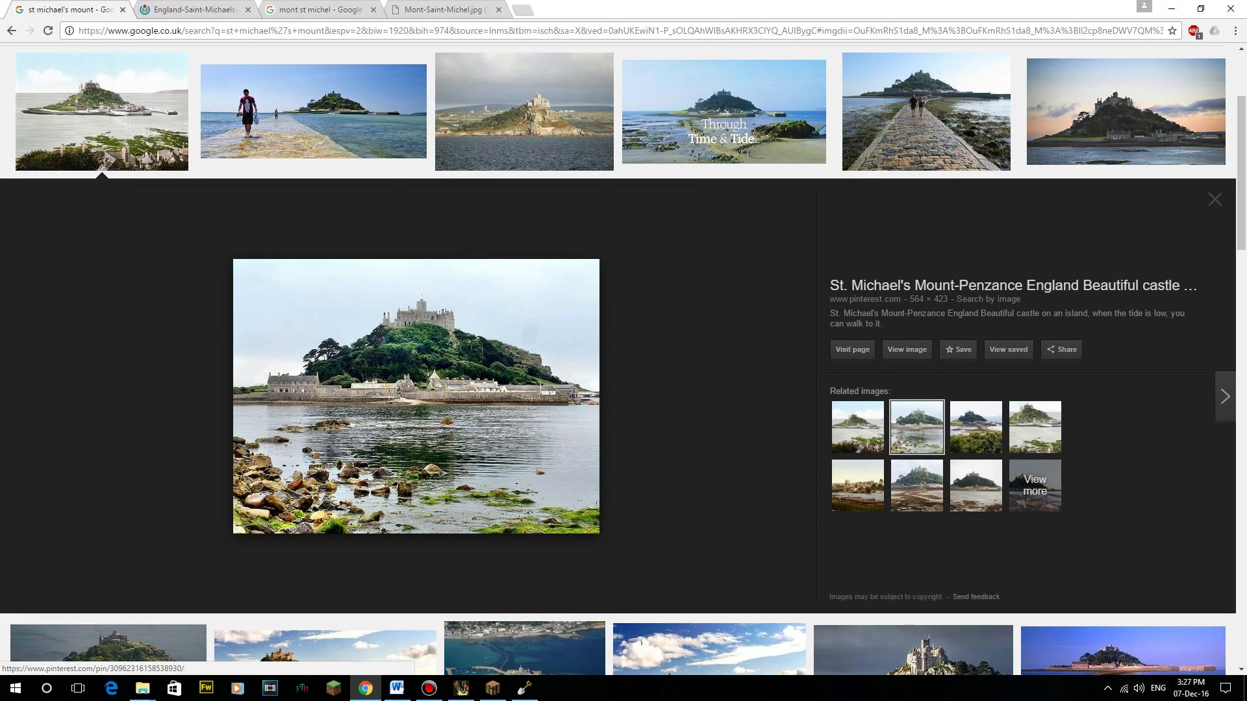
- Preview the photos in the row of St Michael's Mount results that starts with the Wikipedia picture
left_click(313, 111)
left_click(102, 111)
left_click(314, 110)
left_click(524, 110)
left_click(723, 111)
left_click(926, 111)
left_click(1125, 110)
- Preview the VisitEngland aerial view, the Beachcroft and Flickr photos and others in that lower row of St Michael's Mount results
scroll(721, 455, "down", 9)
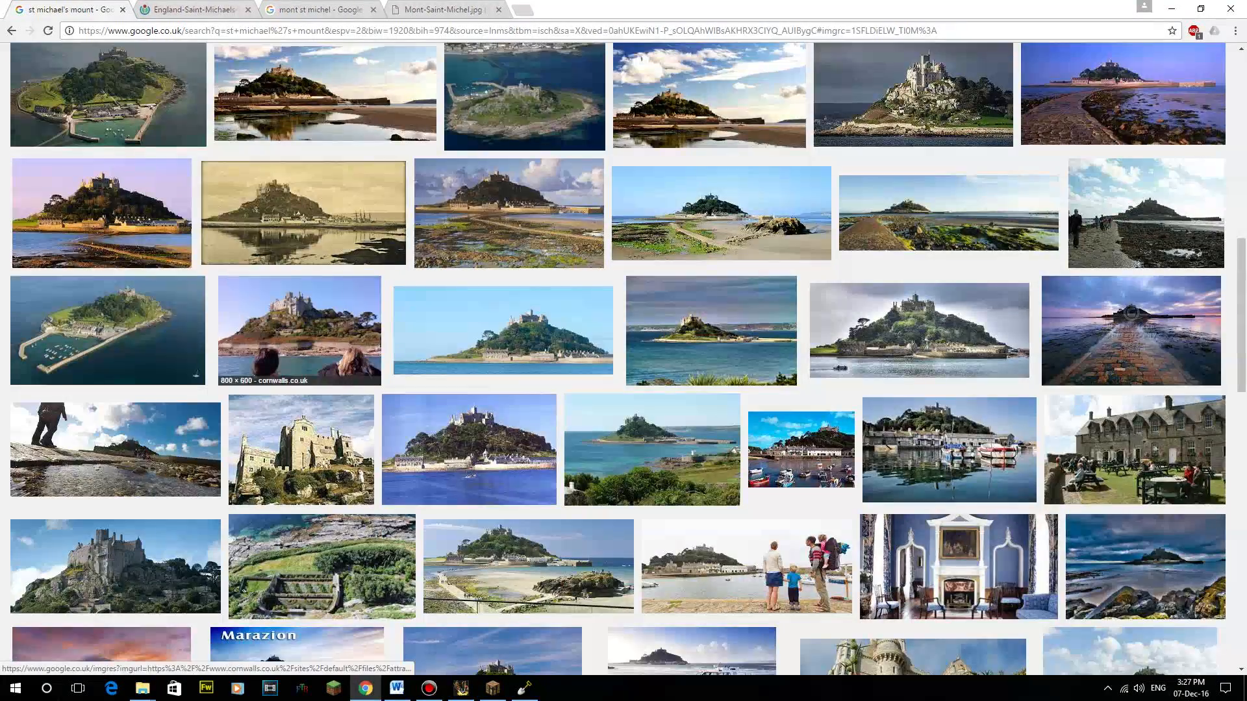
left_click(108, 330)
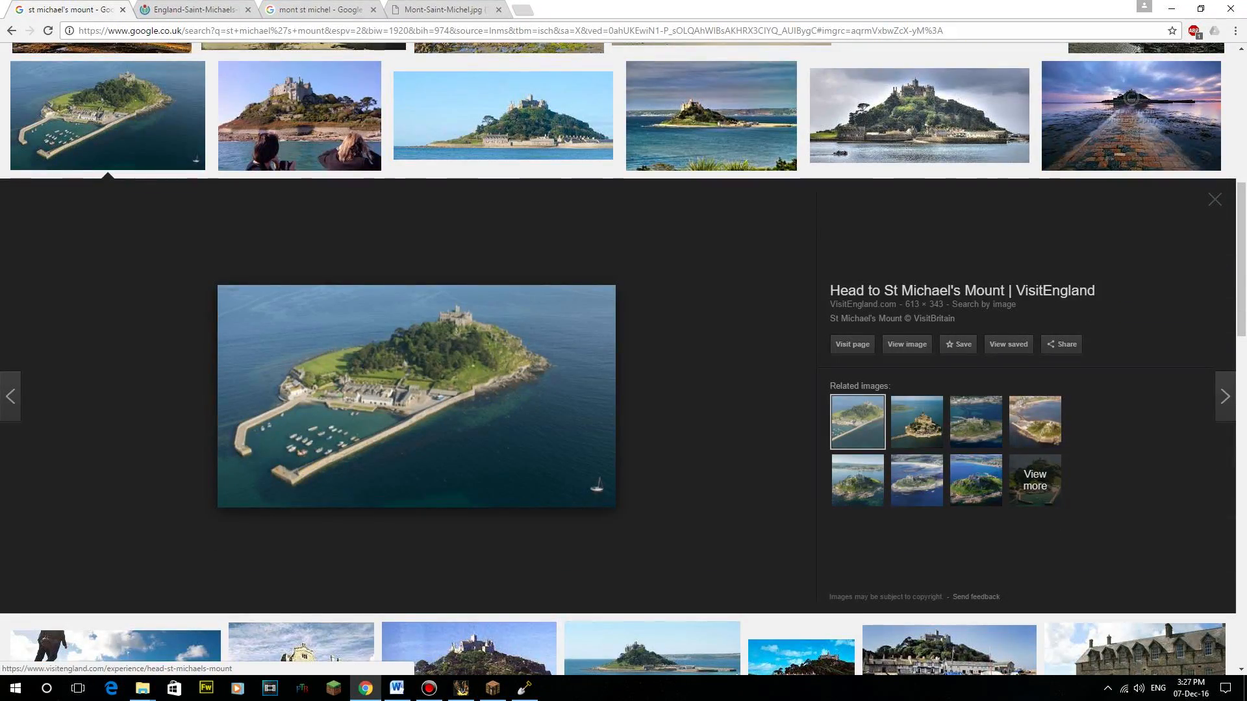
left_click(299, 115)
left_click(503, 115)
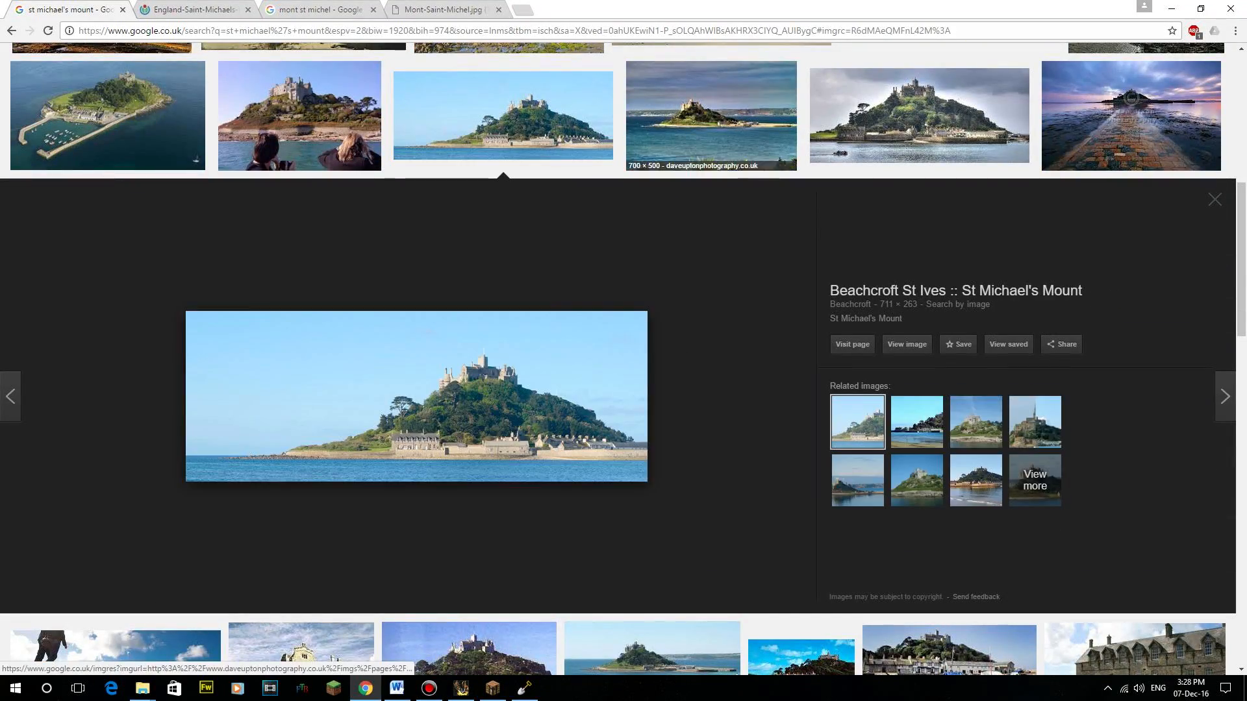
left_click(711, 115)
left_click(919, 116)
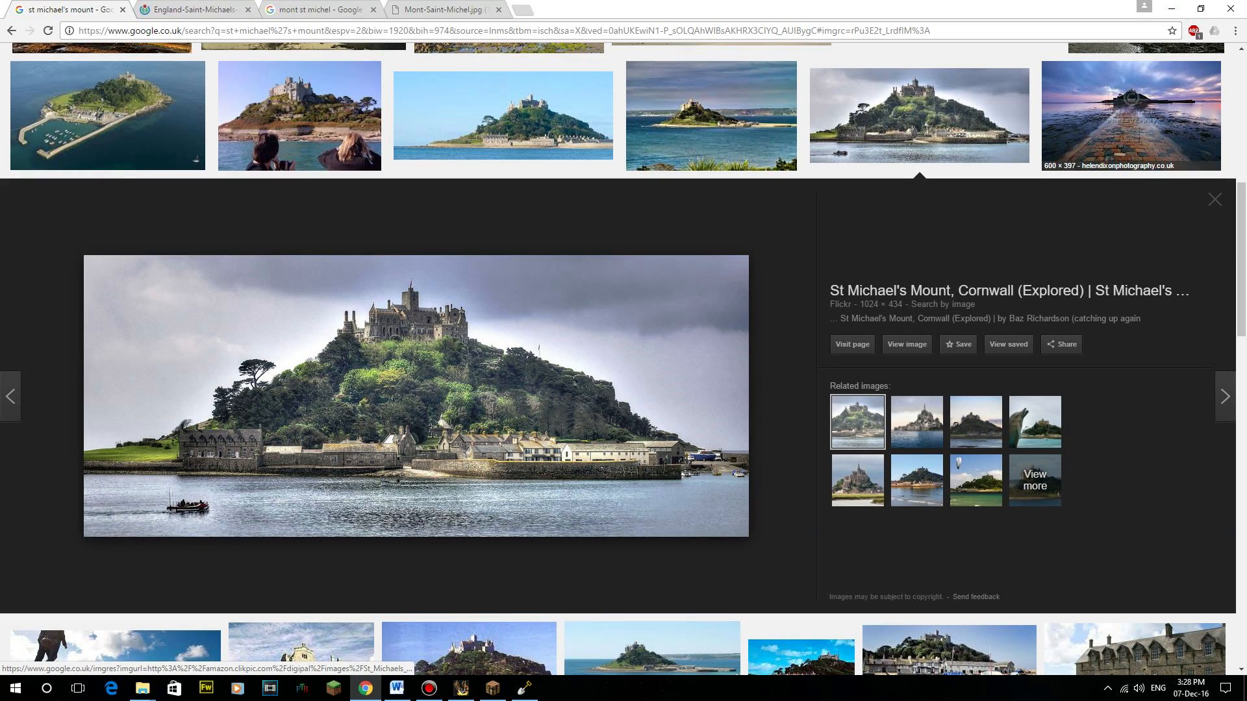
scroll(623, 358, "down", 5)
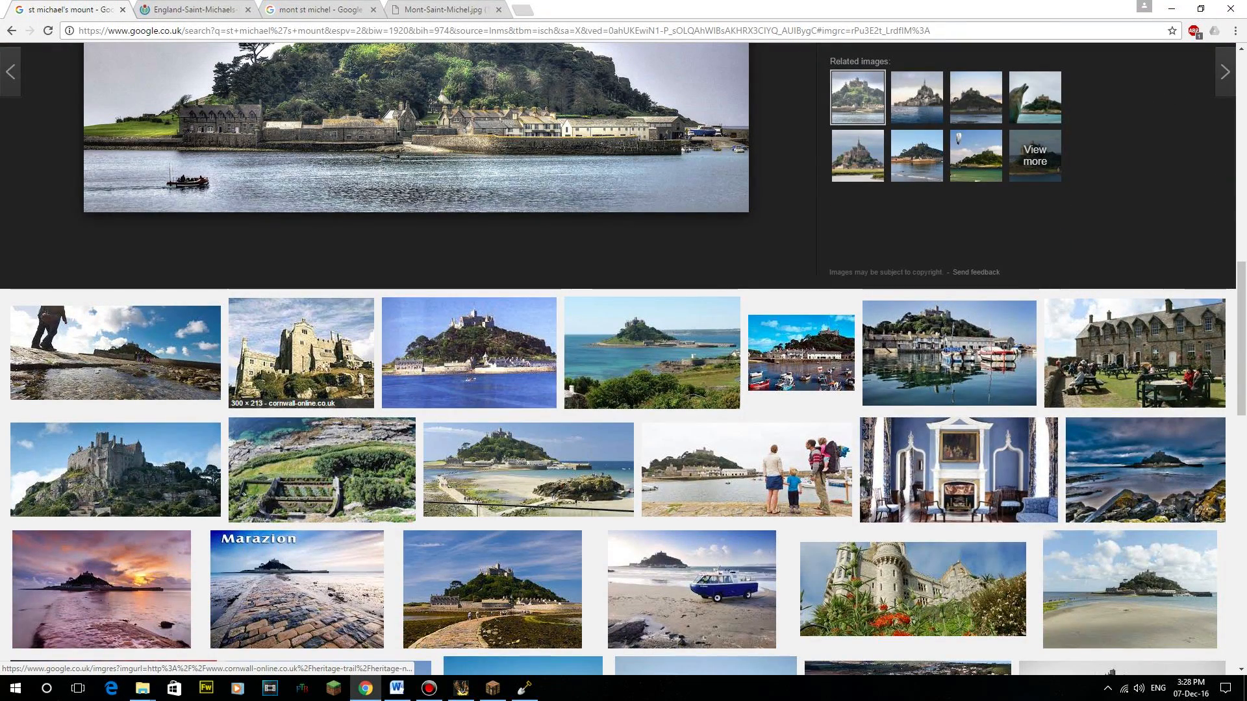
- Preview the Opening, Times & Prices photo, the castle close-up, the Cormoran picture and the distant coastal view in that St Michael's Mount row
left_click(115, 353)
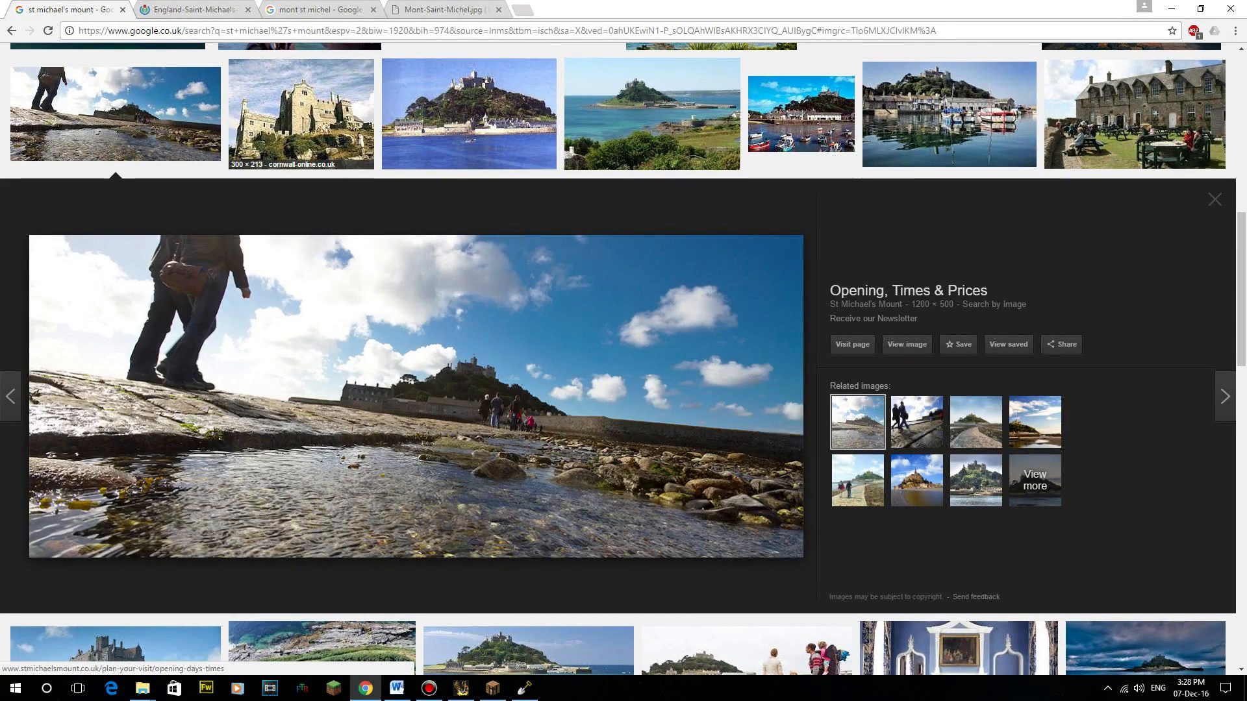
left_click(301, 114)
left_click(469, 114)
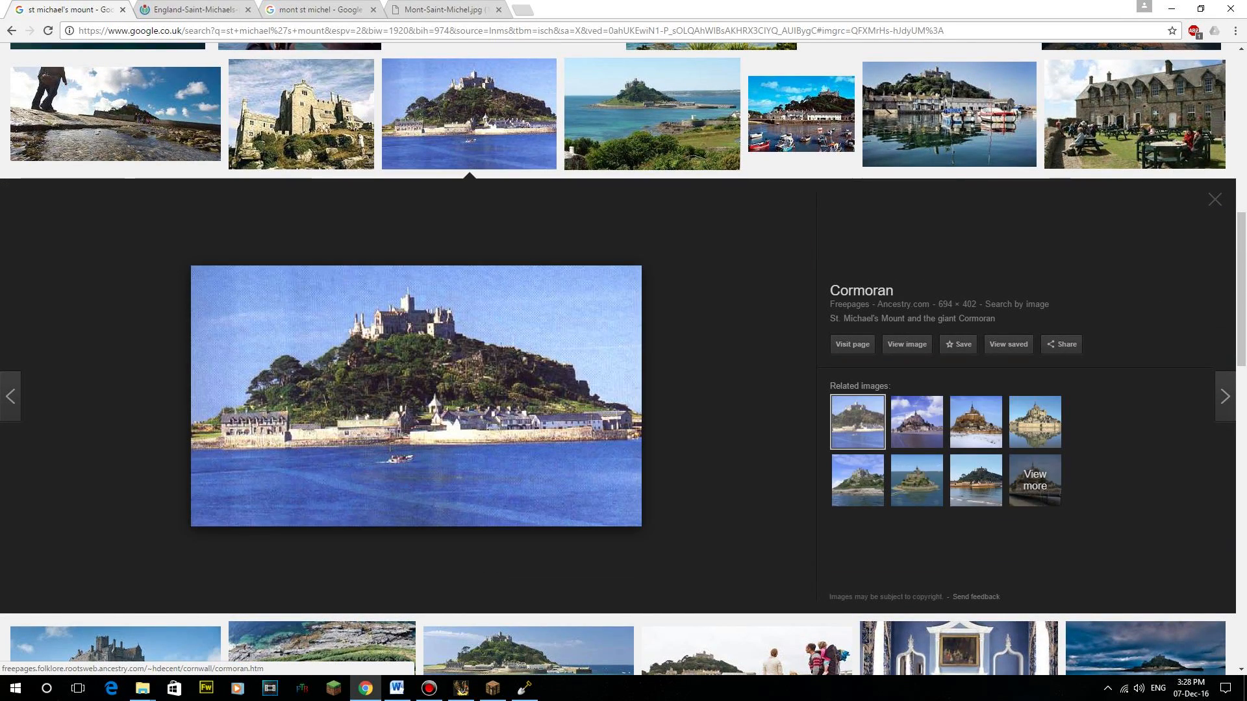
left_click(652, 114)
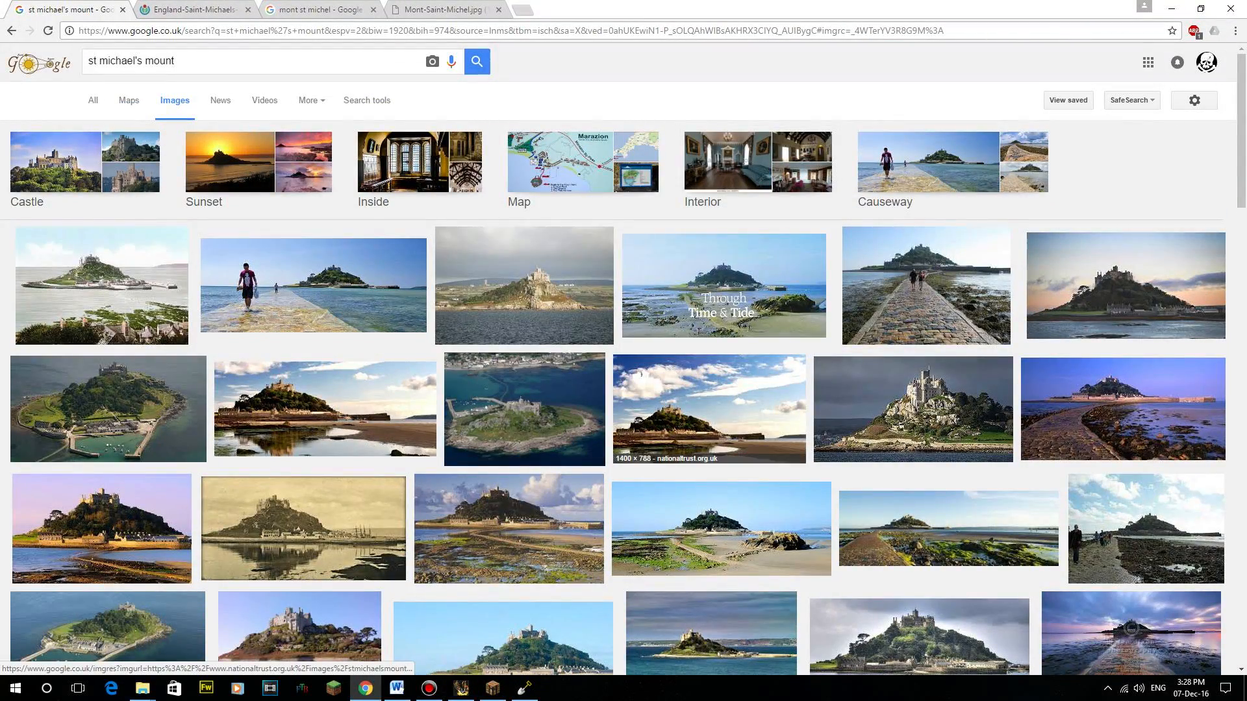
- Preview the Visit Cornwall aerial photo and the "Planning your visit" aerial photo of St Michael's Mount
left_click(524, 409)
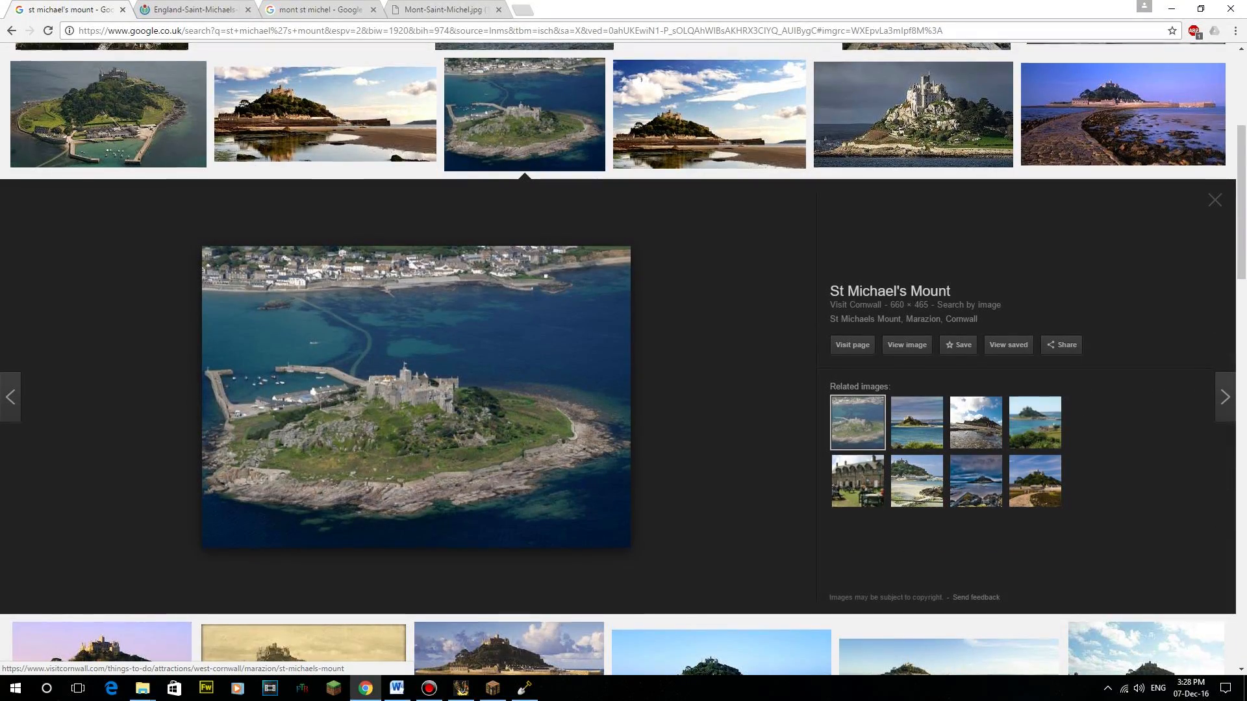
scroll(524, 409, "up", 5)
left_click(109, 409)
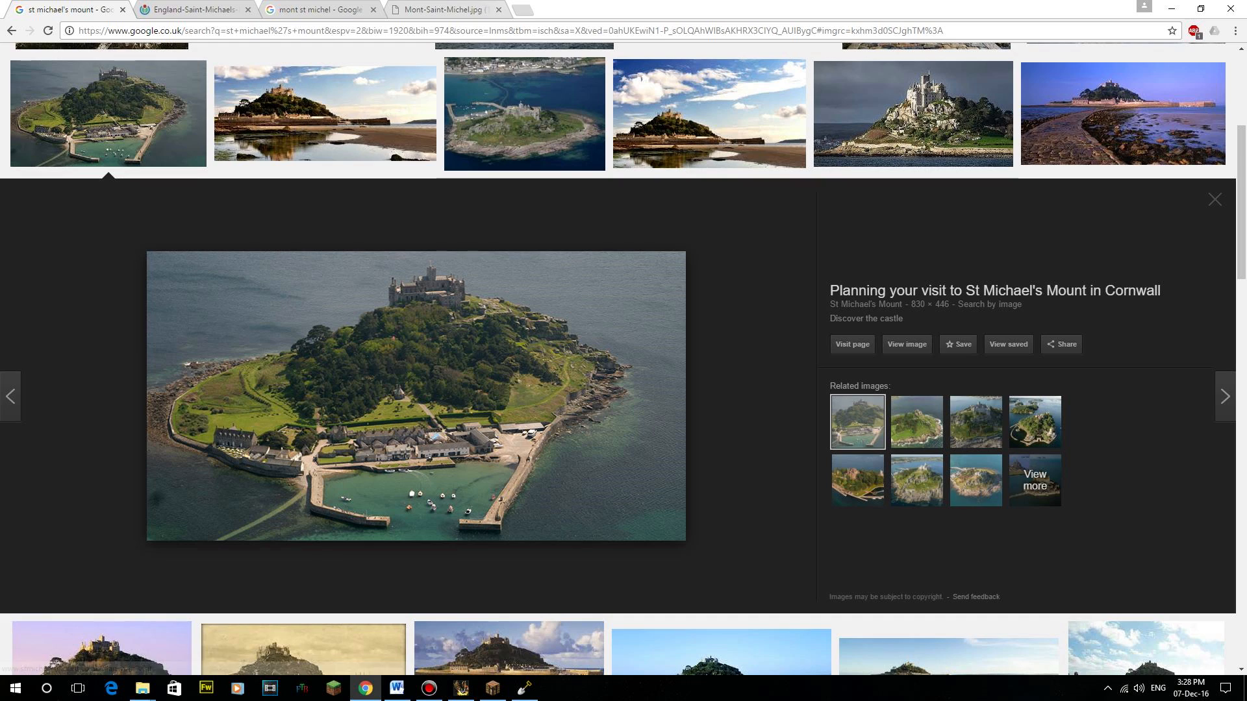
- Compare the full-size Mont-Saint-Michel.jpg photo with the St Michael's Mount aerial view
key("ctrl+Tab")
key("ctrl+Tab")
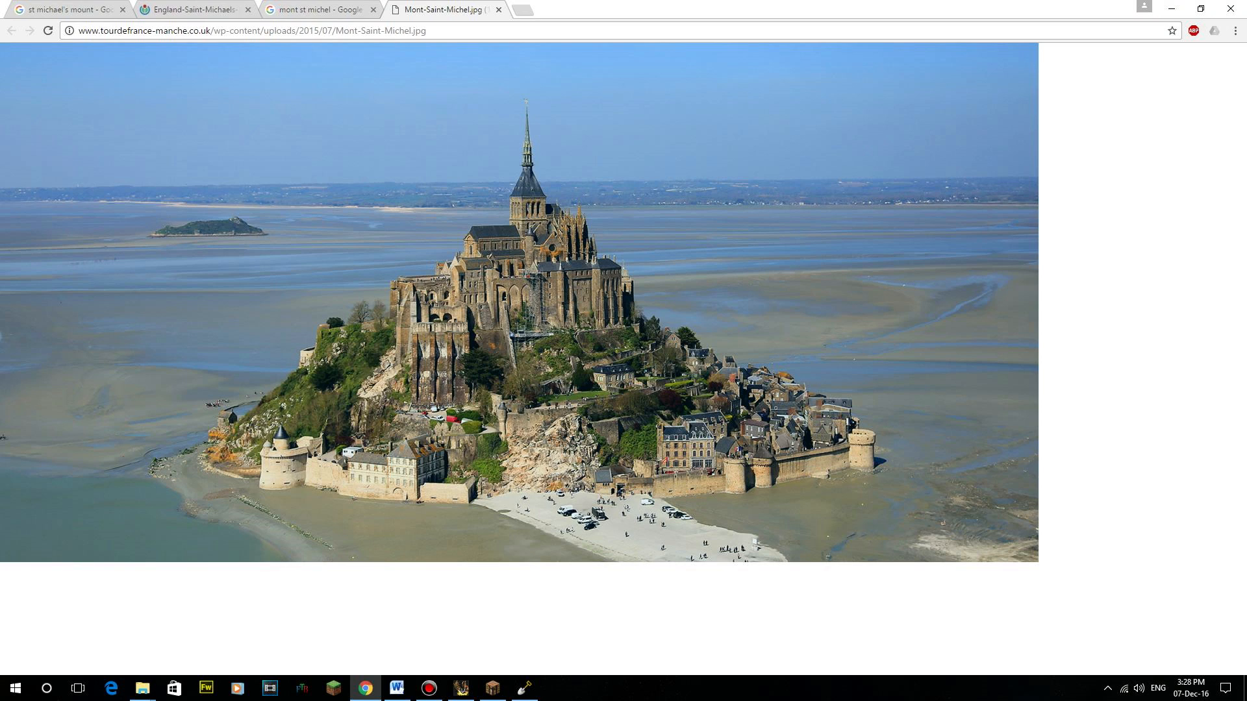
key("ctrl+Tab")
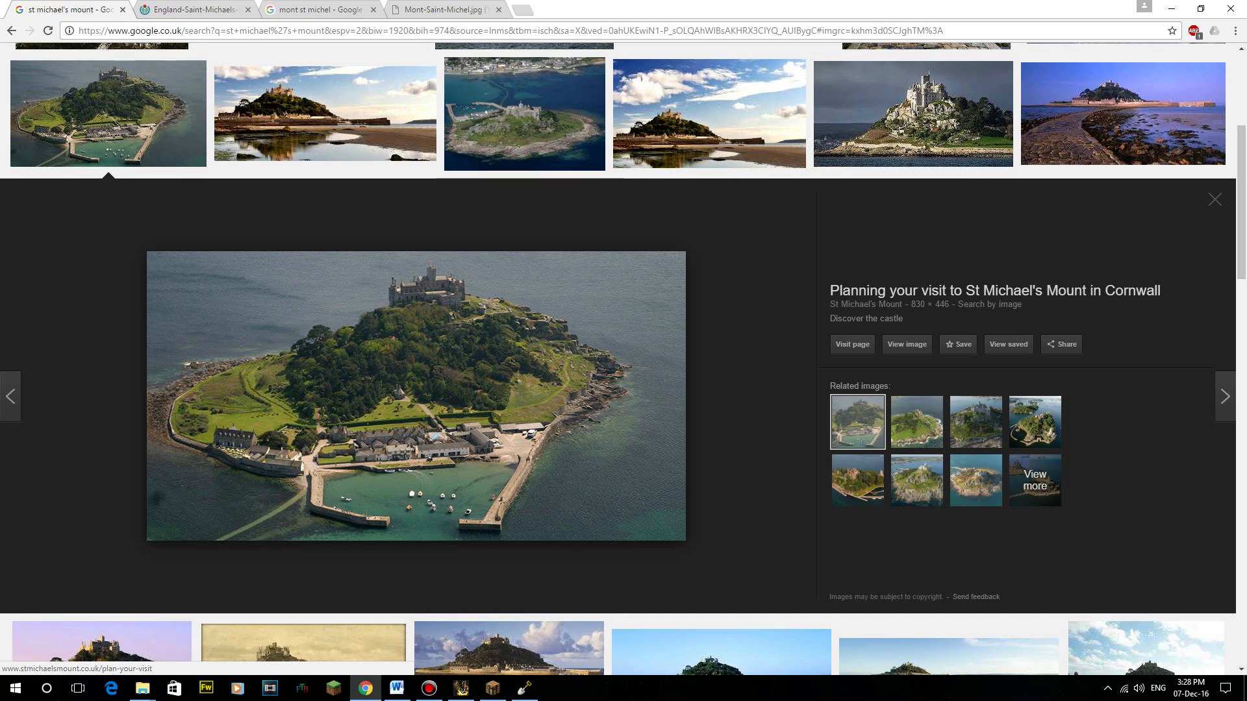
key("ctrl+shift+Tab")
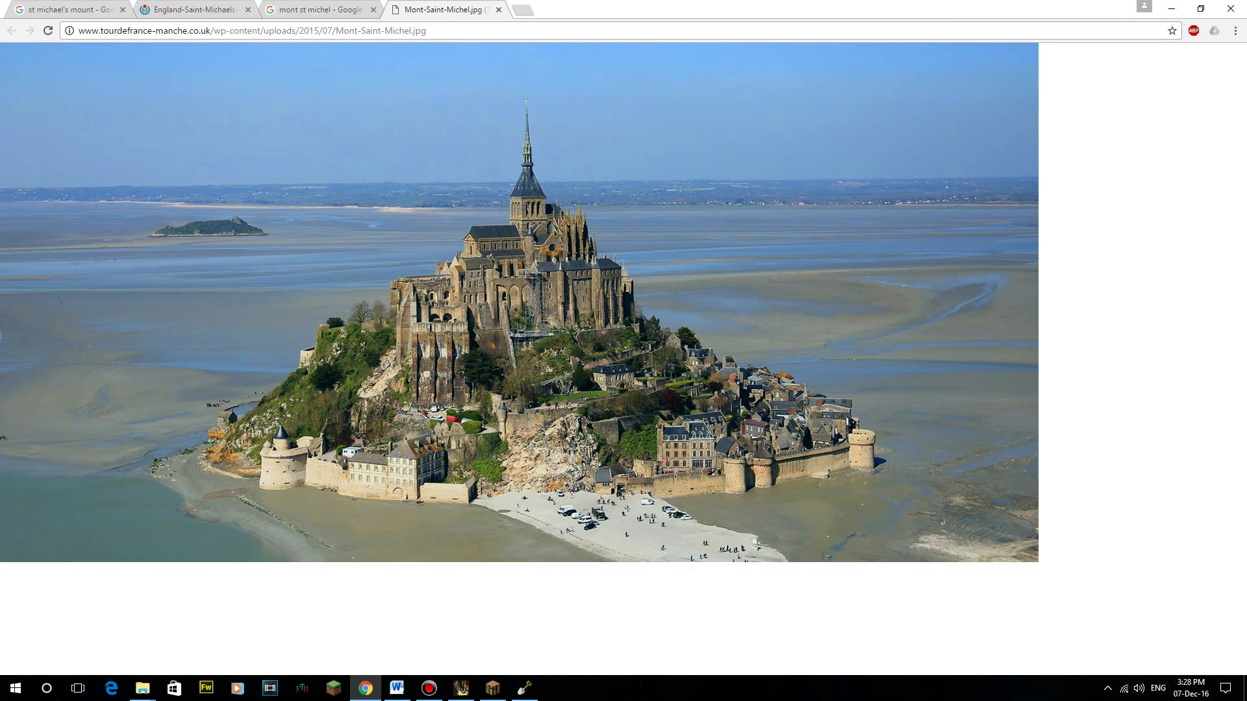
- Open the Daily Mail supertide photo of Mont Saint Michel at full size and enlarge it to 150%
key("ctrl+shift+Tab")
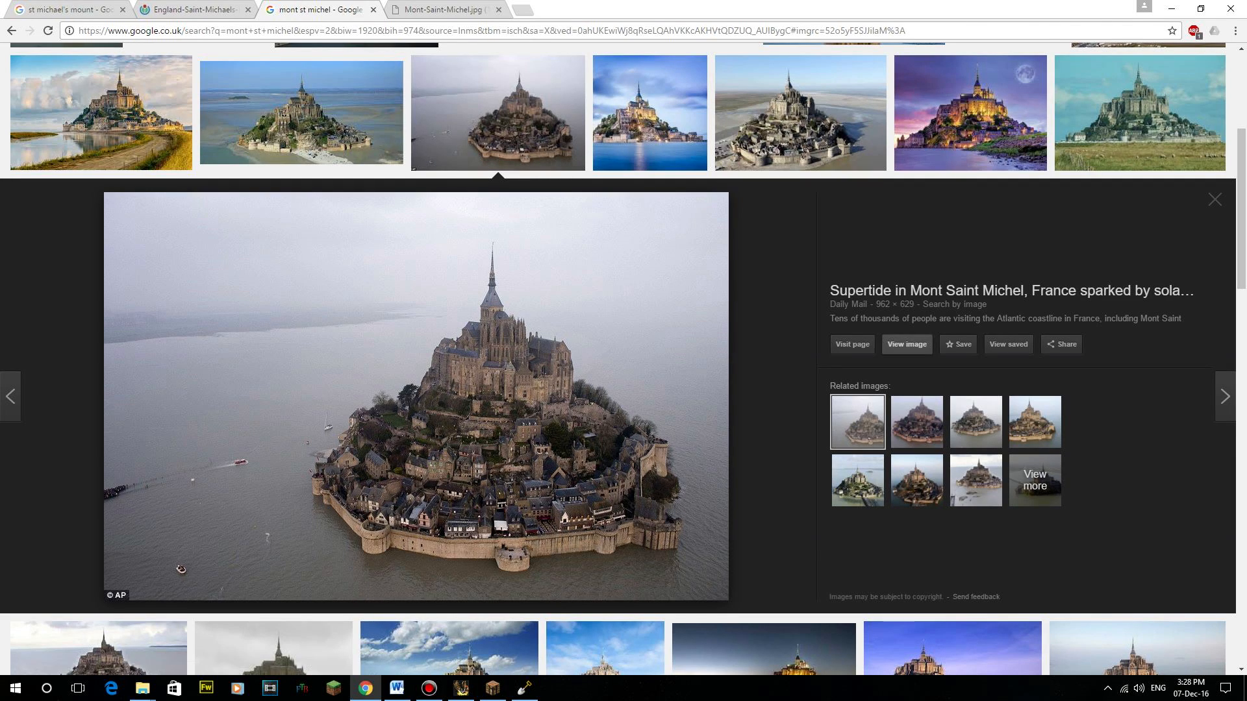
left_click(907, 344)
key("ctrl+plus")
key("ctrl+plus")
key("ctrl+plus")
key("ctrl+plus")
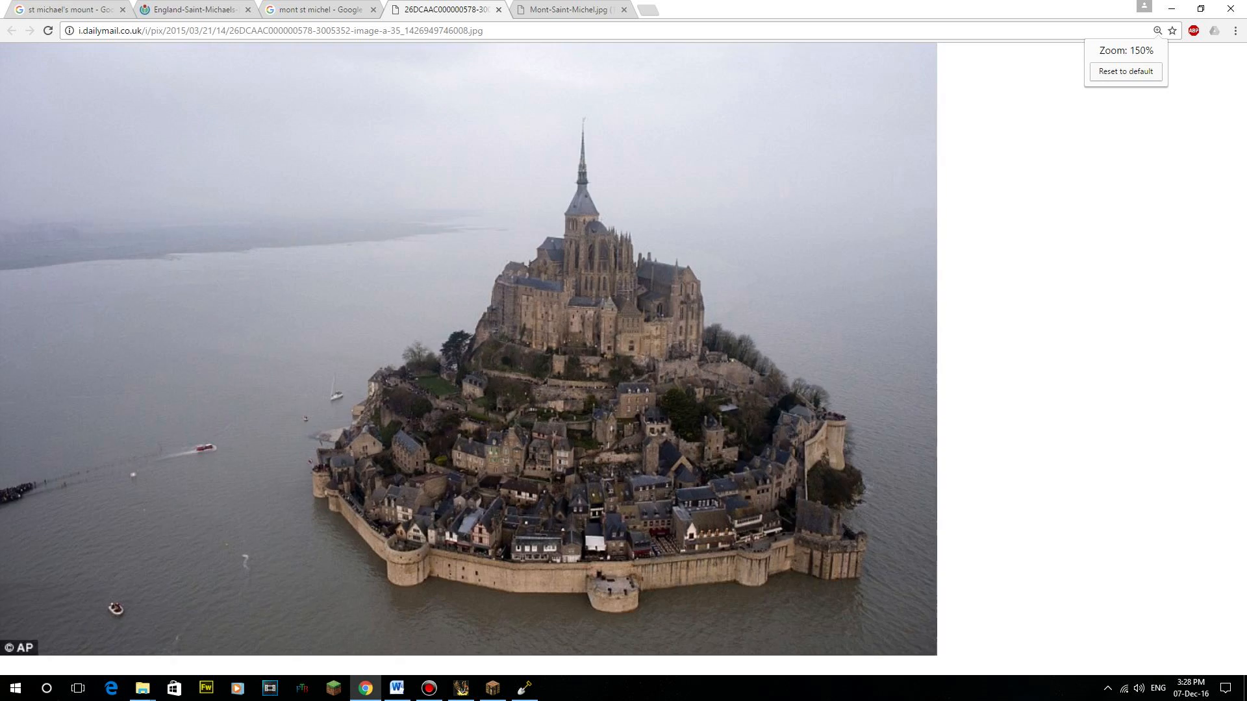
key("ctrl+minus")
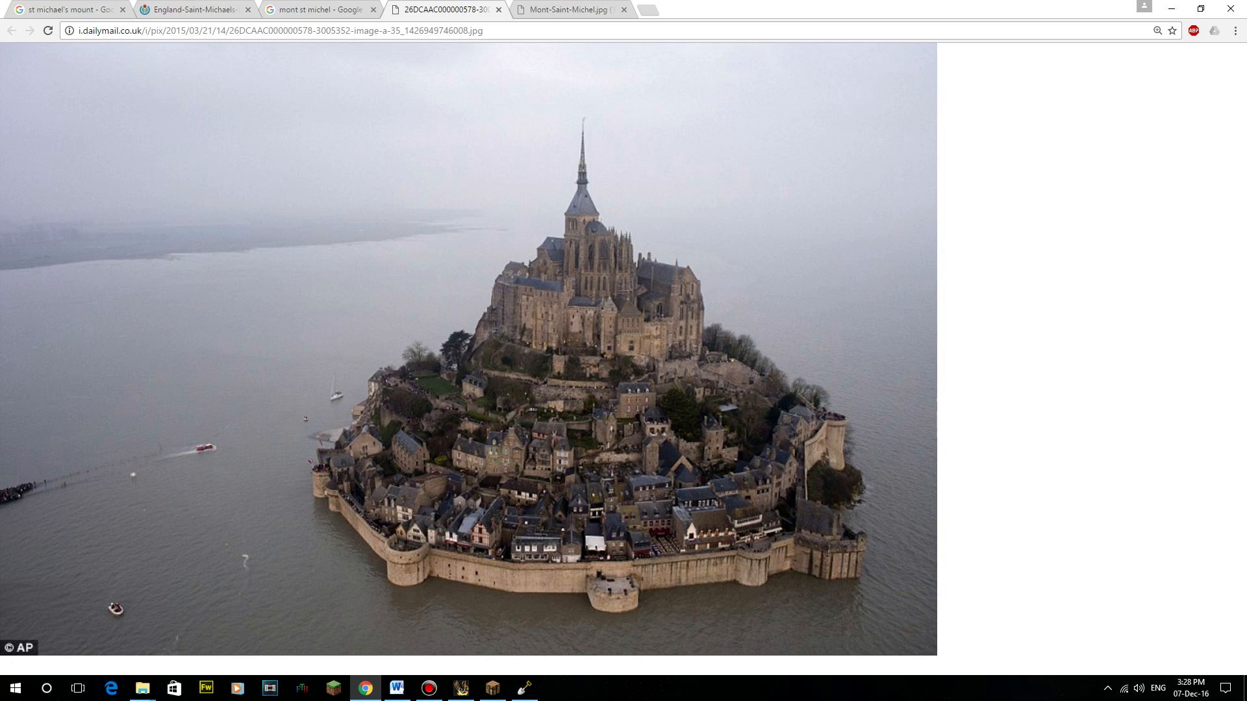
- Switch to WorldPainter and restrict the Height brush to terrain at or above 1 and at or below 30
key("alt+Tab")
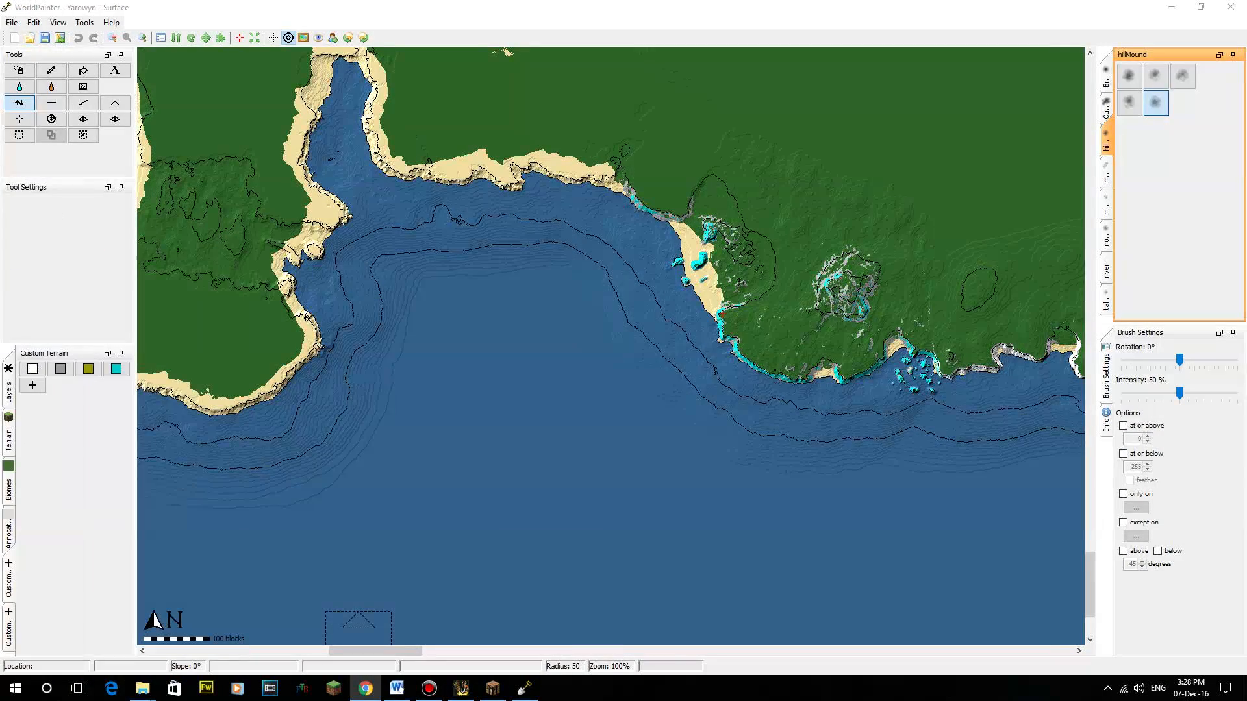
middle_click_drag(552, 421, 649, 392)
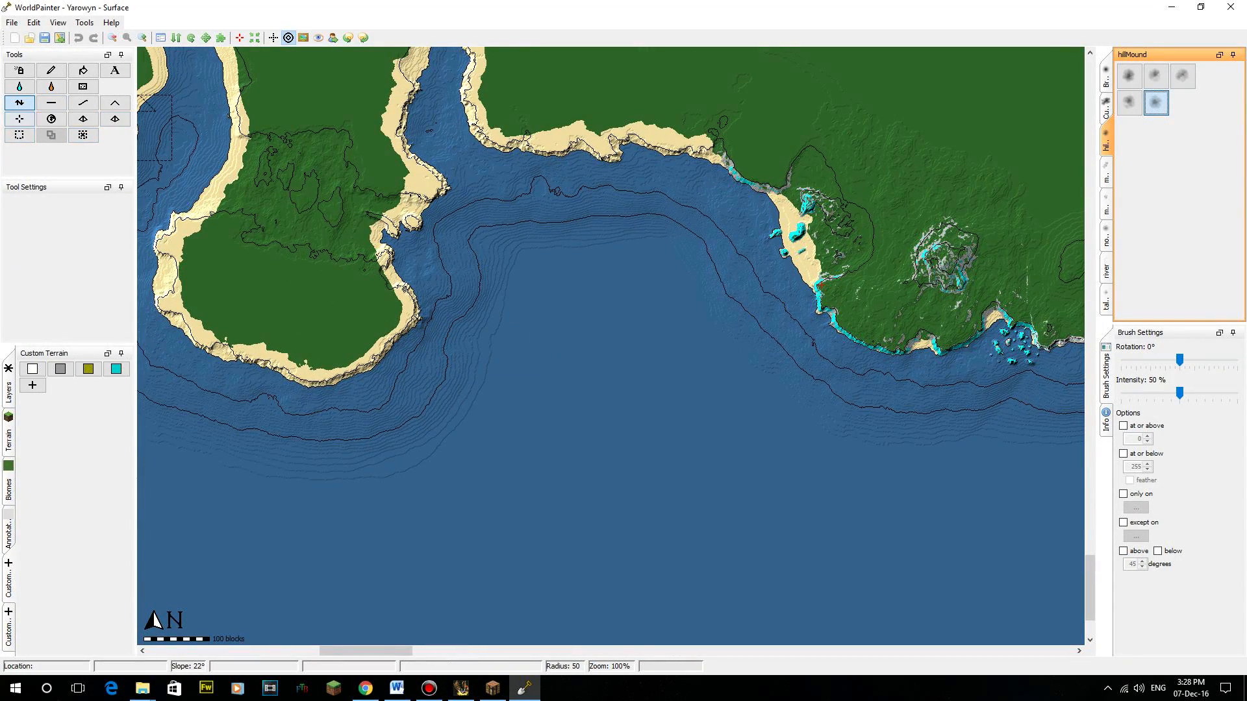
left_click(19, 103)
middle_click_drag(674, 440, 517, 457)
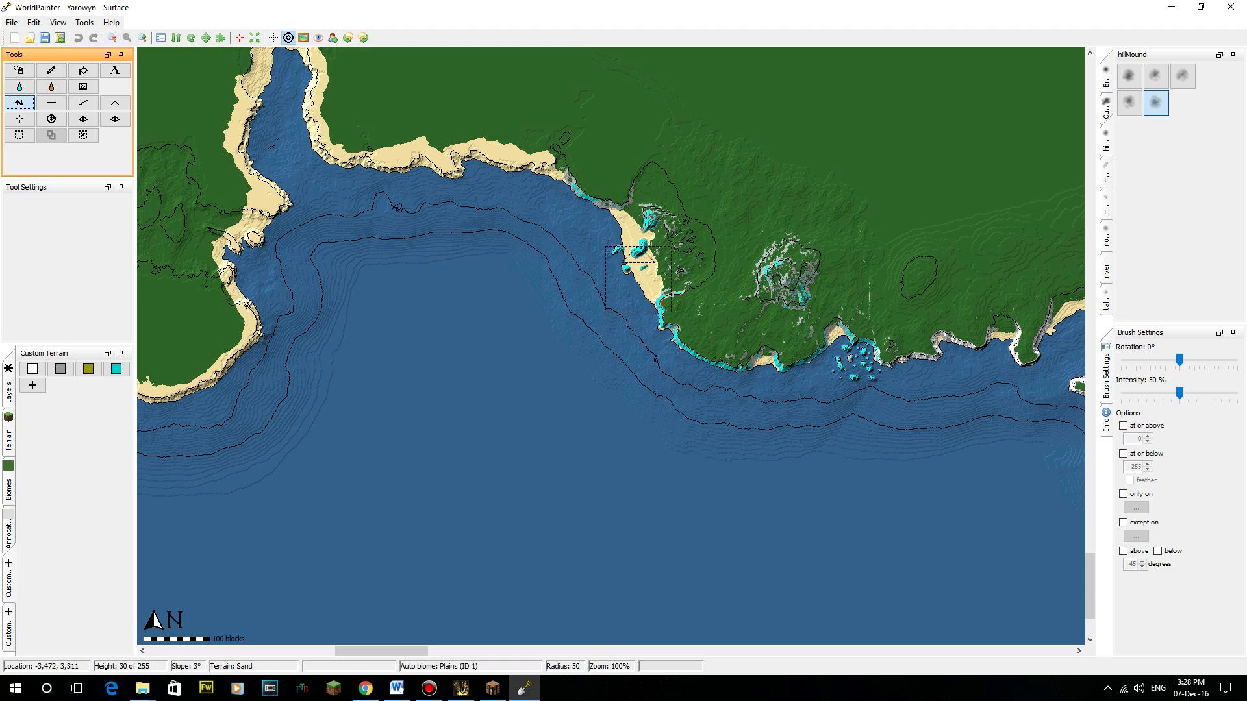
mouse_move(464, 409)
middle_mouse_down()
mouse_move(527, 384)
mouse_move(524, 414)
middle_mouse_up()
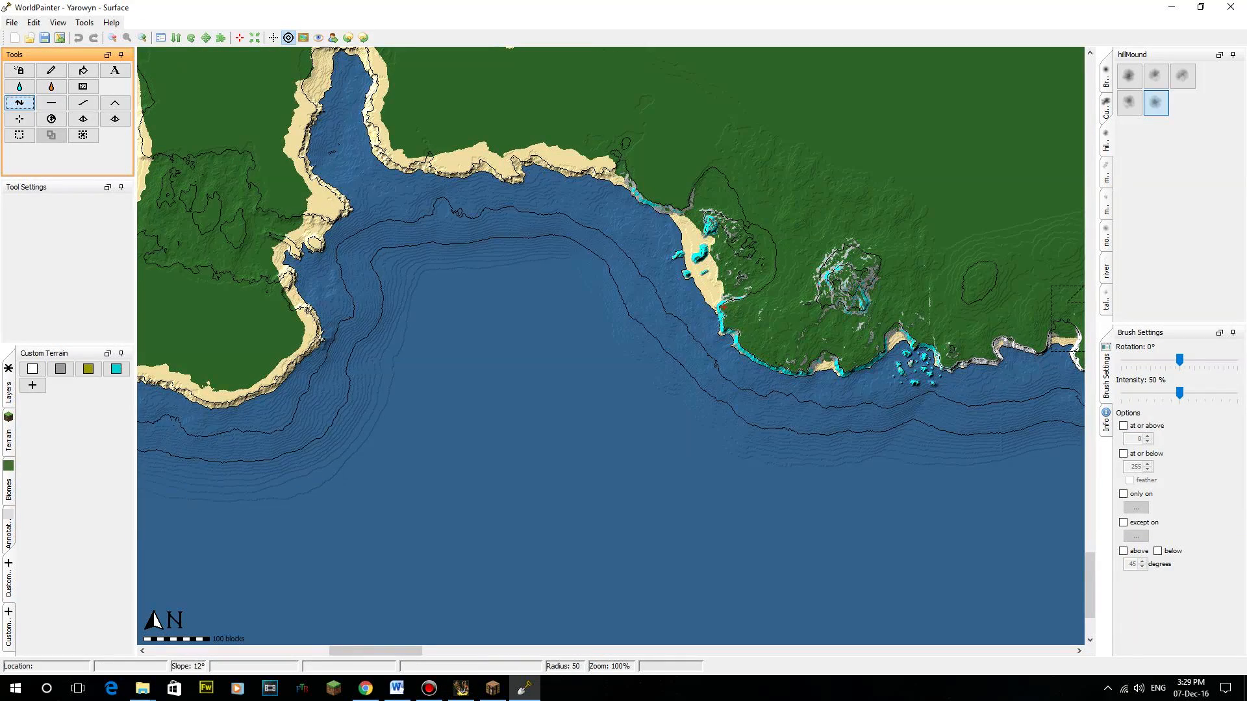
left_click(1124, 453)
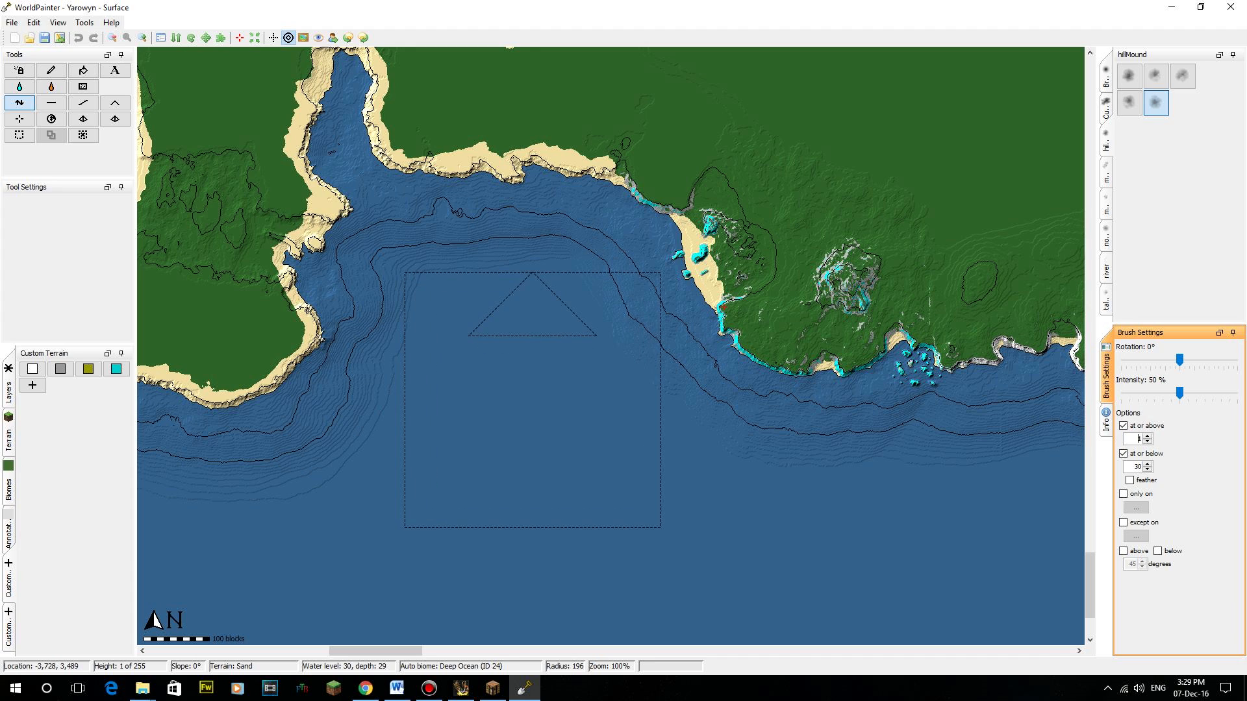
- Raise a large mound from the seabed in the middle of the bay with brush radius 196 until a round island surfaces
left_click_drag(533, 400, 545, 413)
left_click_drag(517, 372, 519, 424)
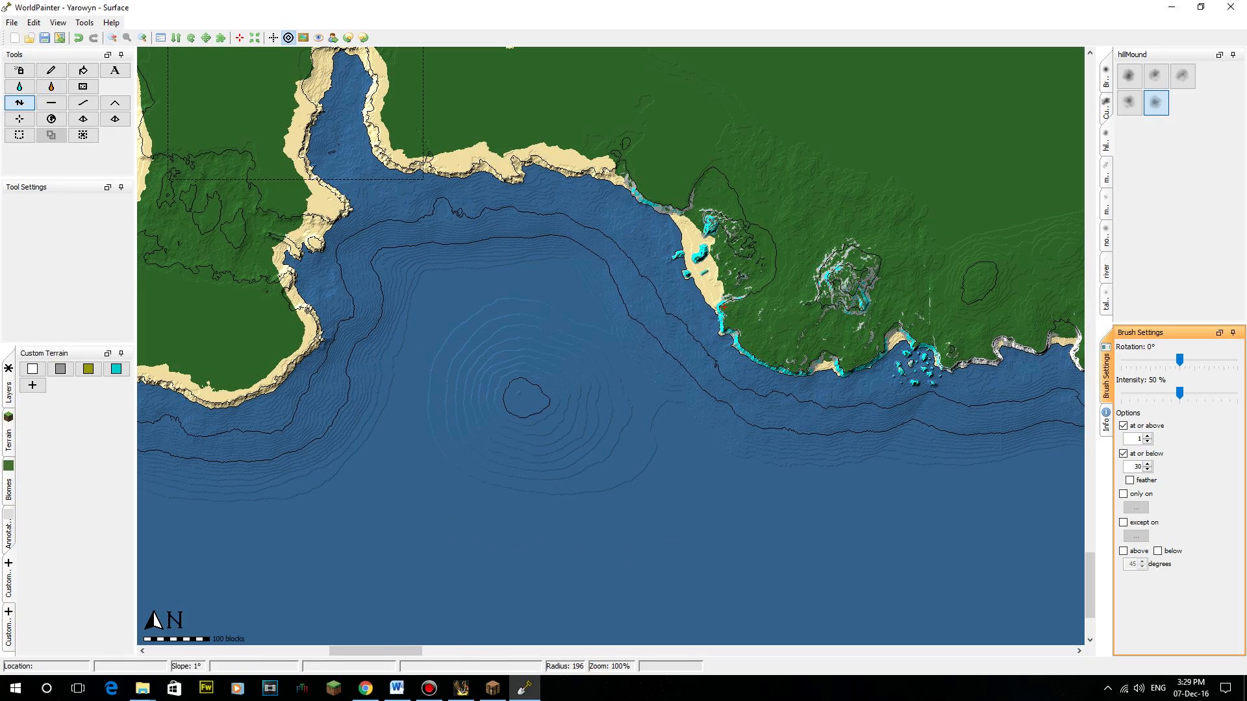
left_click(142, 38)
mouse_move(580, 452)
middle_mouse_down()
mouse_move(764, 341)
mouse_move(795, 426)
middle_mouse_up()
mouse_move(624, 388)
left_mouse_down()
mouse_move(631, 318)
mouse_move(633, 344)
mouse_move(720, 196)
mouse_move(656, 195)
mouse_move(585, 214)
mouse_move(486, 263)
mouse_move(627, 370)
mouse_move(462, 414)
mouse_move(585, 448)
mouse_move(714, 416)
mouse_move(666, 295)
mouse_move(703, 425)
mouse_move(646, 326)
mouse_move(652, 371)
left_mouse_up()
- Extend the island to the west and east with brush radius 102, giving it an elongated outline
scroll(651, 371, "up", 6)
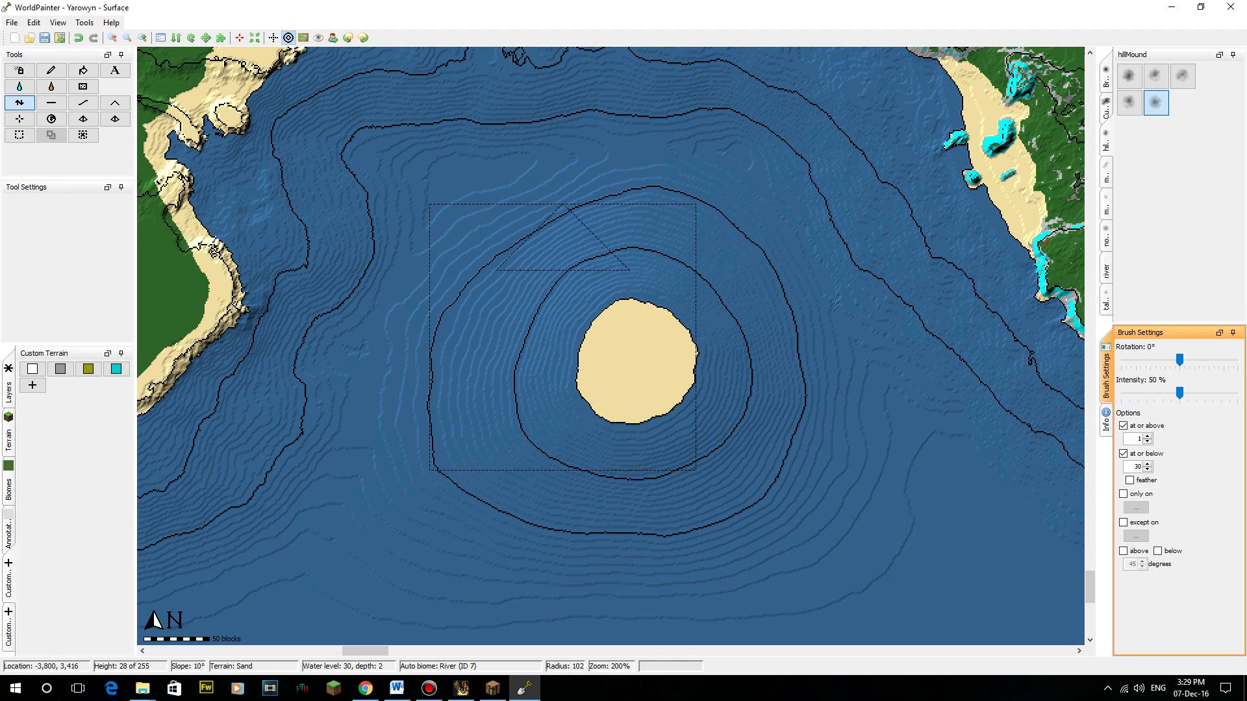
left_click_drag(535, 347, 548, 334)
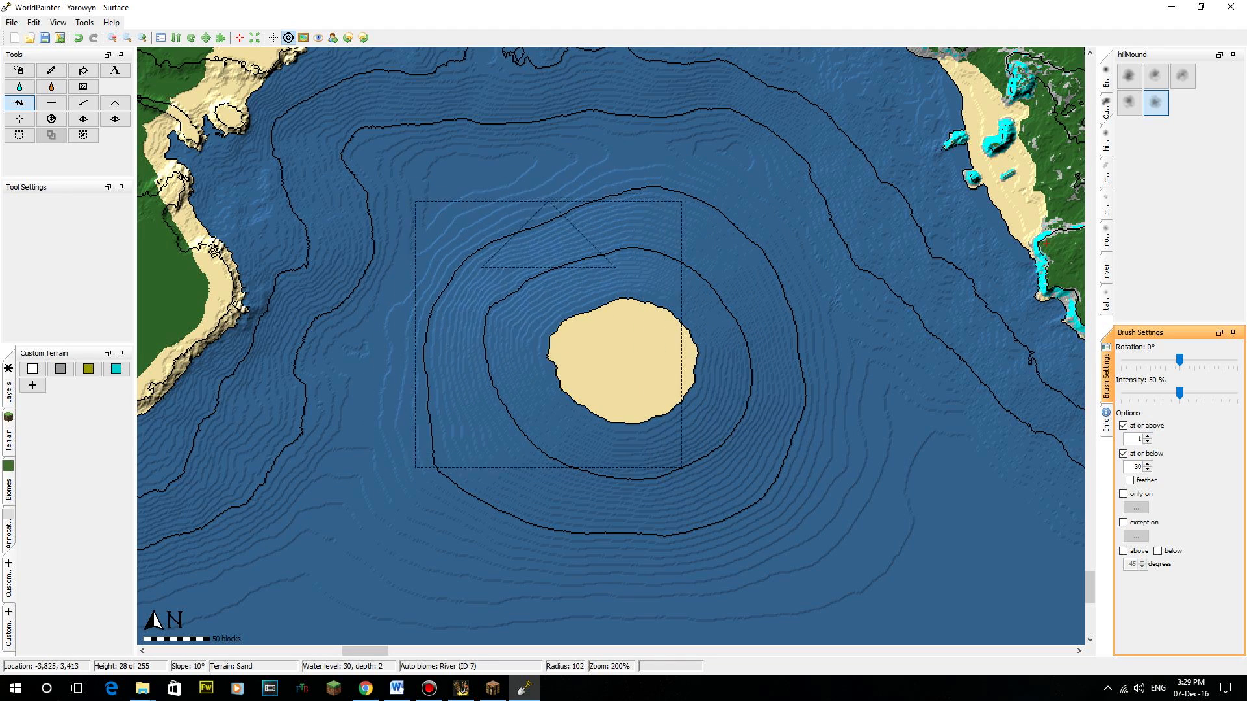
left_click_drag(777, 344, 782, 317)
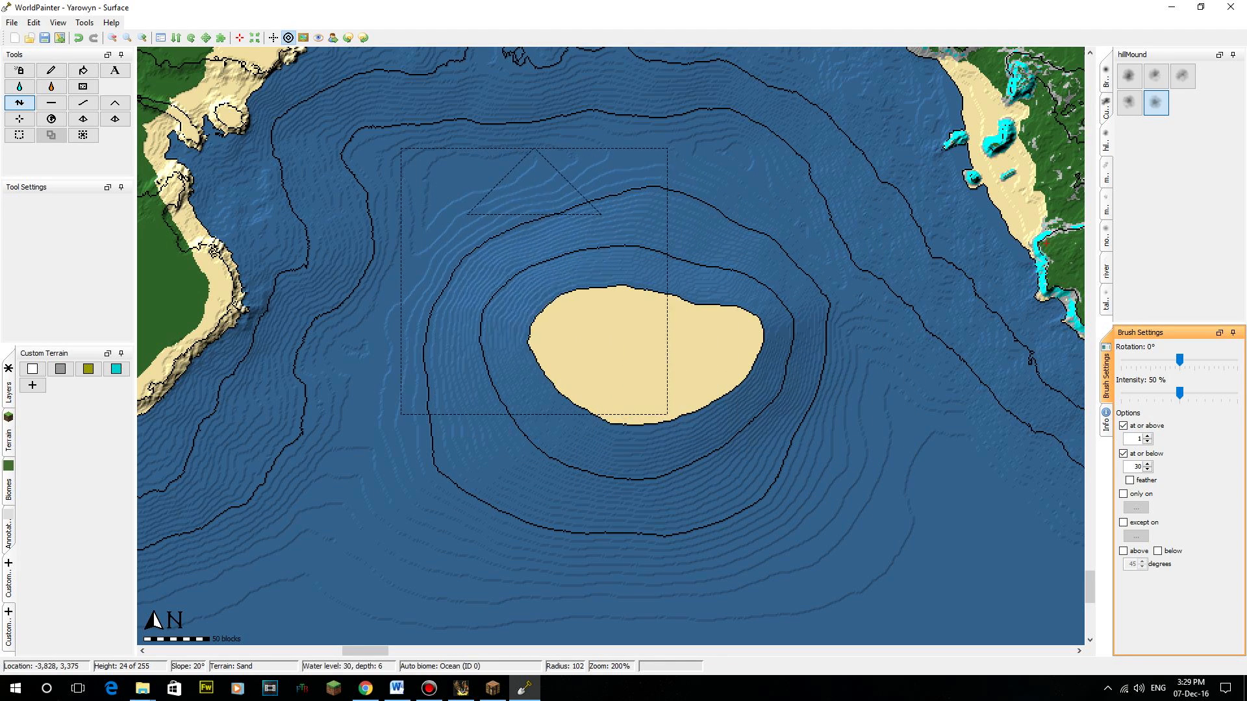
- Raise the seabed between the island's northeast side and the mainland beach with brush radius 50
middle_click_drag(734, 318, 641, 512)
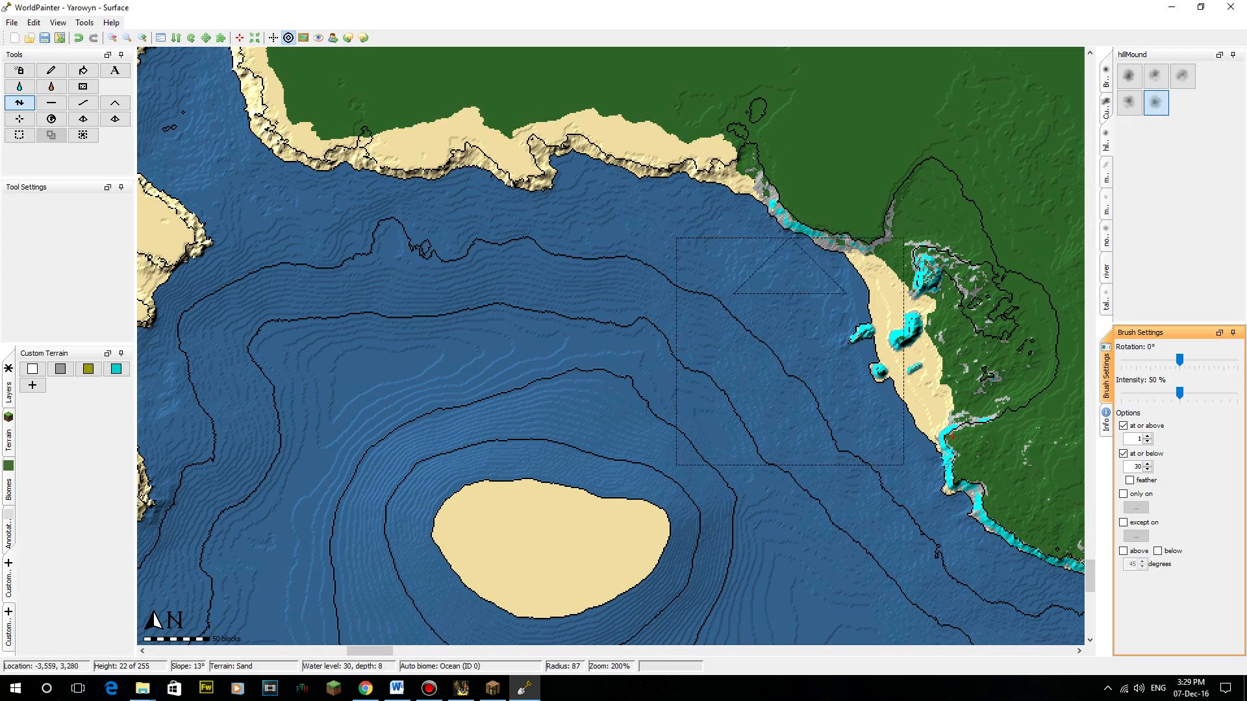
scroll(707, 426, "up", 5)
middle_click_drag(787, 397, 656, 349)
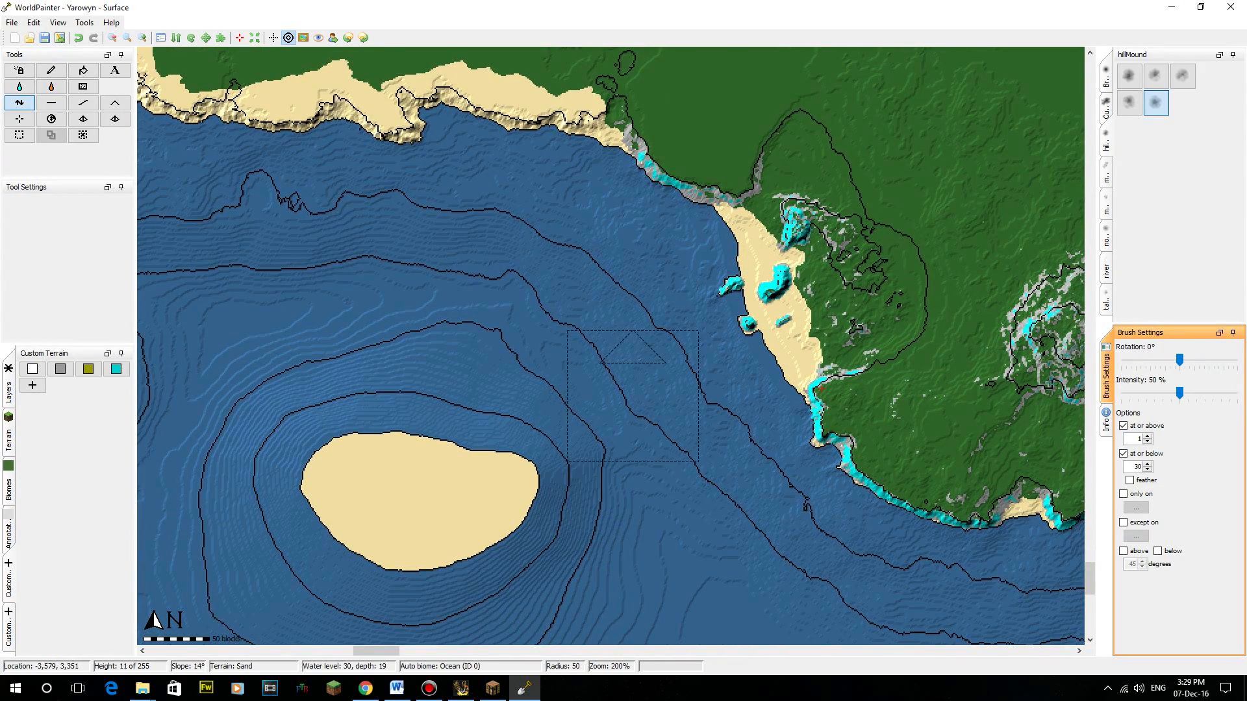
left_click(142, 38)
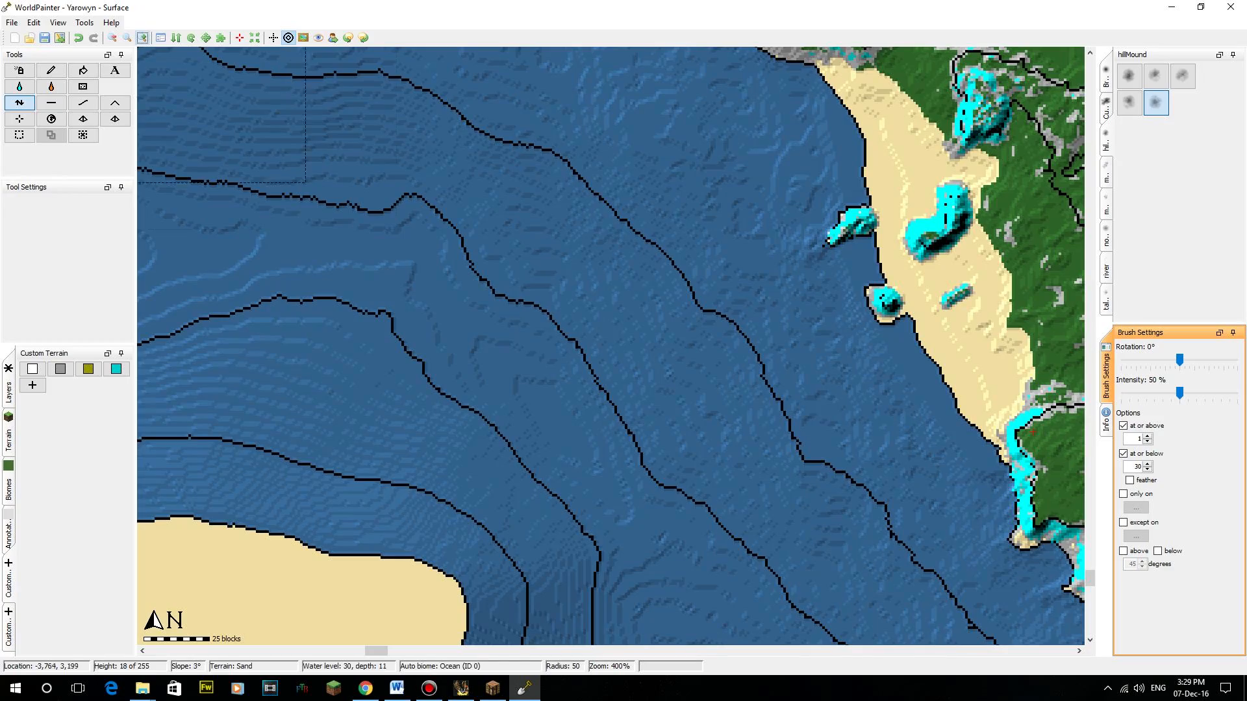
middle_click_drag(442, 347, 455, 282)
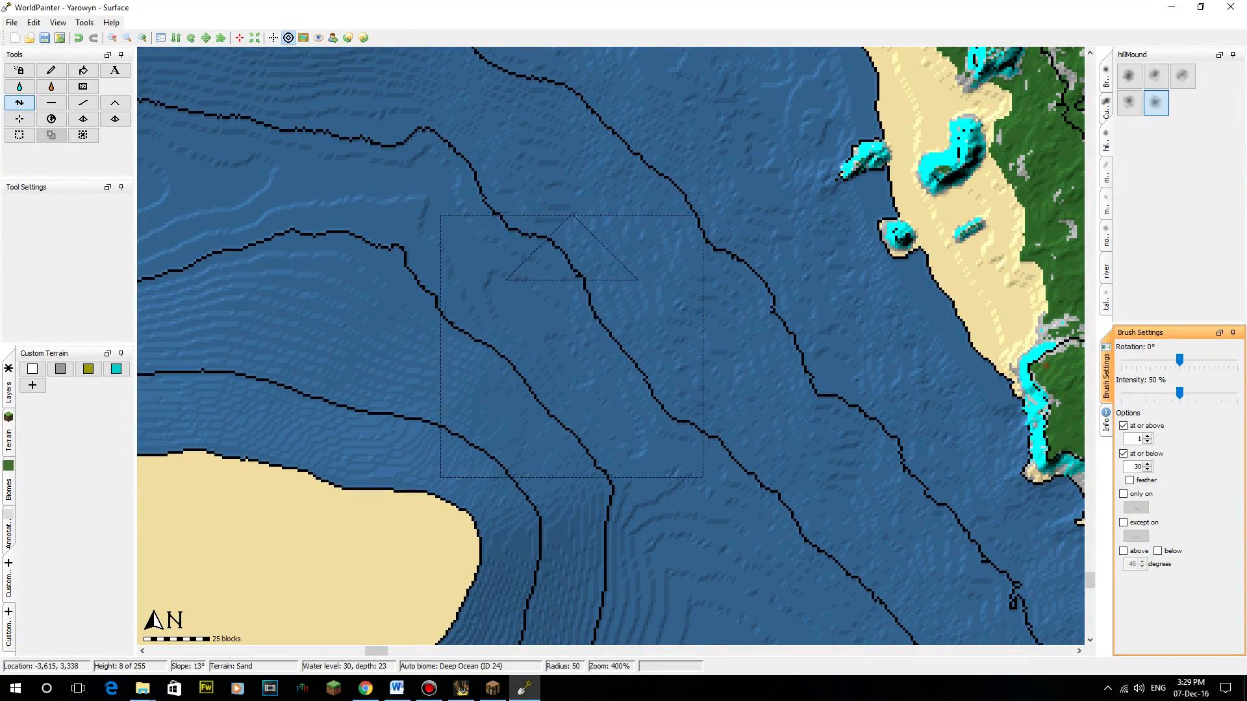
middle_click_drag(465, 407, 747, 300)
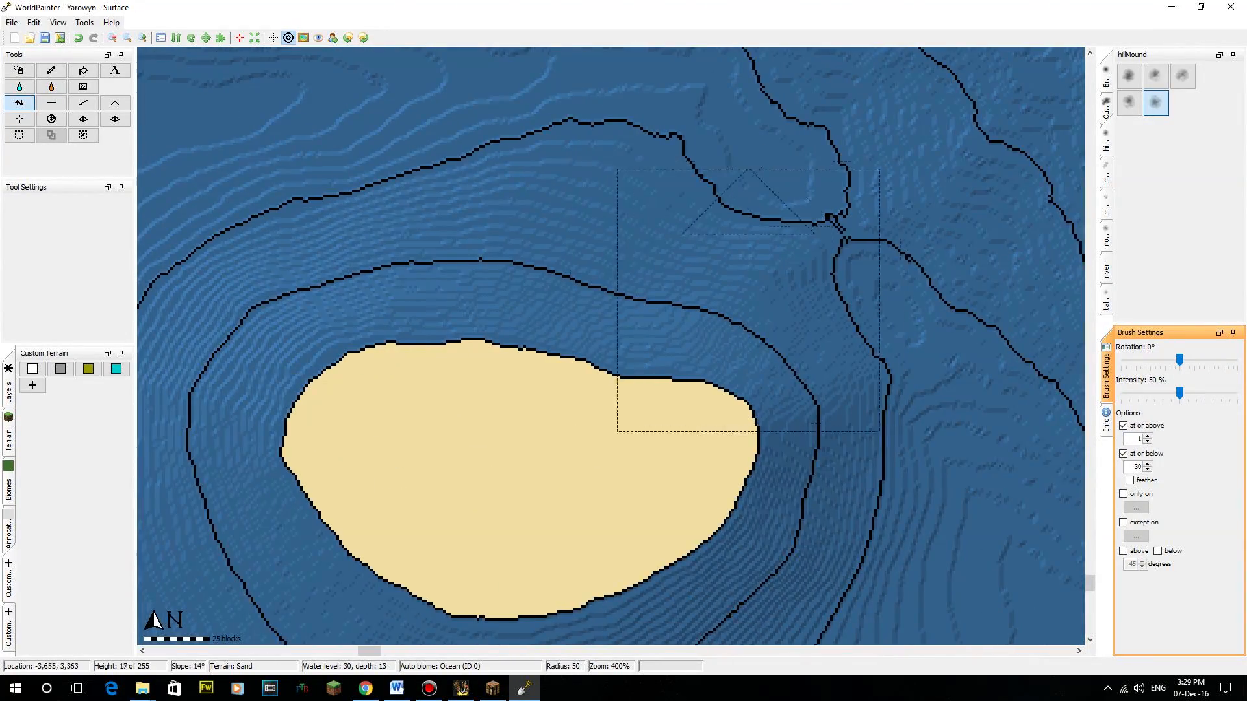
- Raise the seabed north and northwest of the island with brush radius 66 and check the island against the whole coastline
middle_click_drag(729, 160, 731, 304)
key("Left")
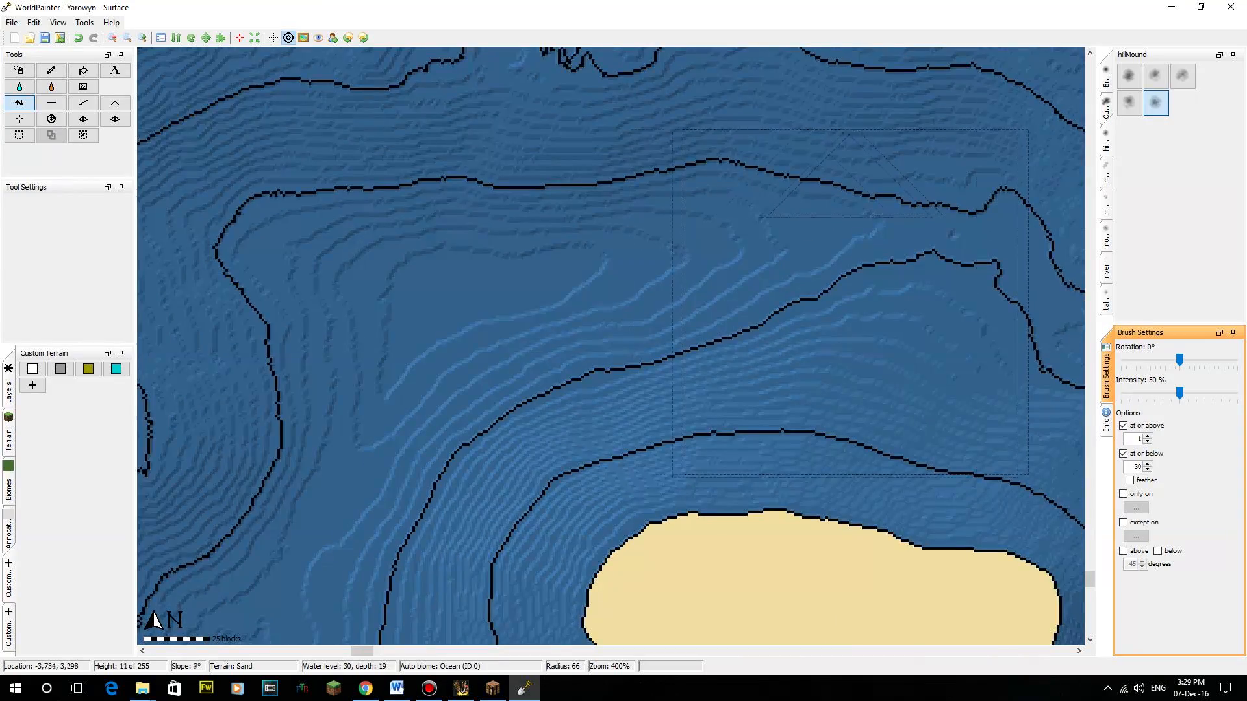
middle_click_drag(670, 419, 557, 219)
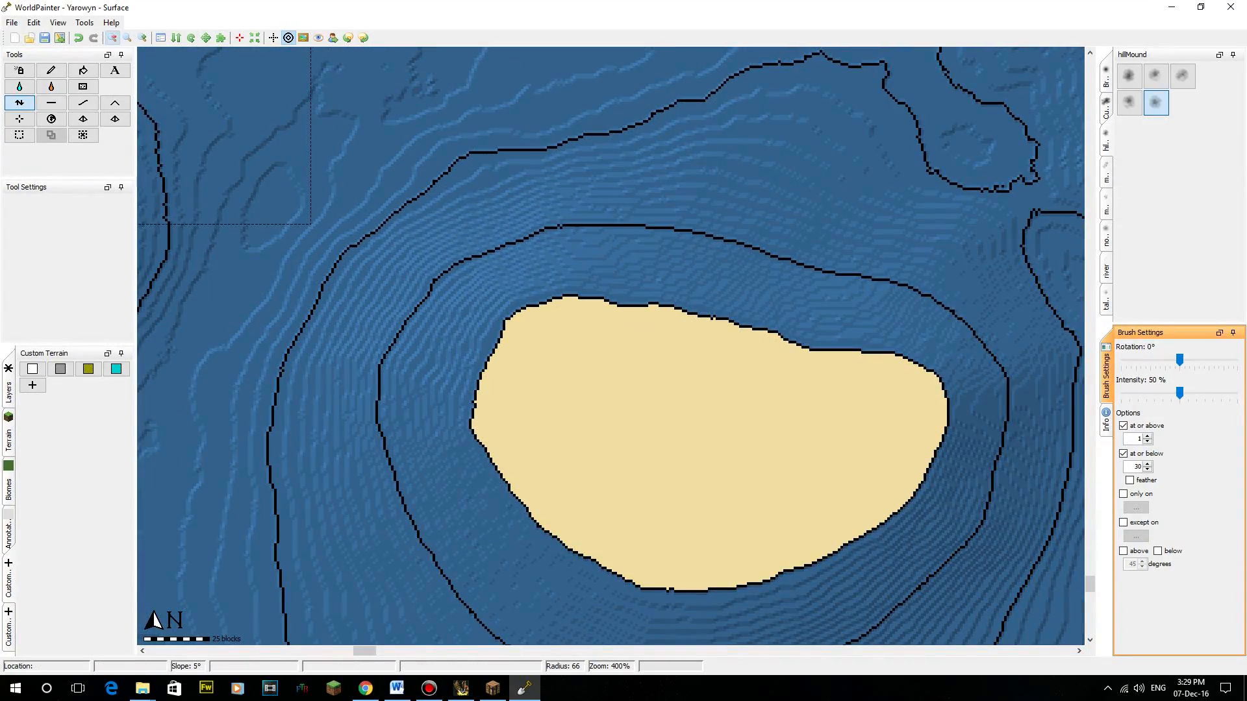
left_click(111, 38)
left_click(111, 38)
left_click(112, 38)
left_click(112, 38)
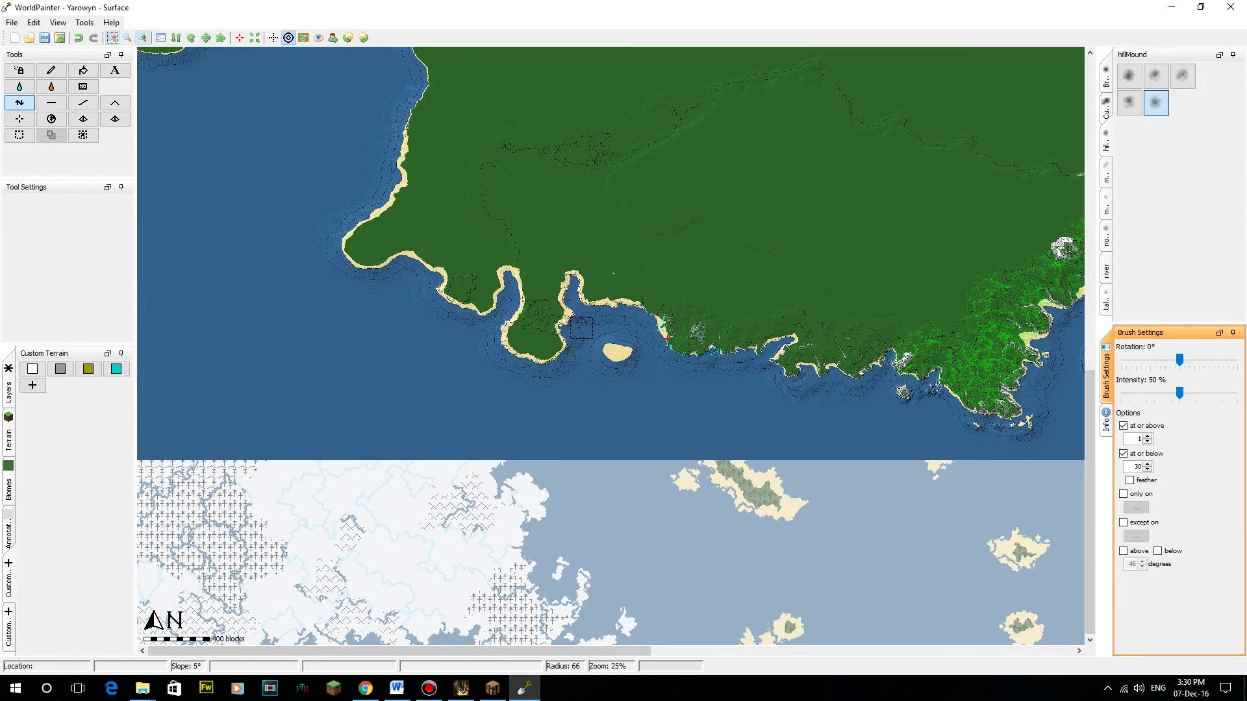
- Build out the island's northwest and eastern shores with brush radius 103
left_click(142, 37)
left_click(143, 38)
left_click(142, 38)
mouse_move(636, 389)
middle_mouse_down()
mouse_move(561, 400)
mouse_move(544, 452)
middle_mouse_up()
scroll(481, 265, "down", 5)
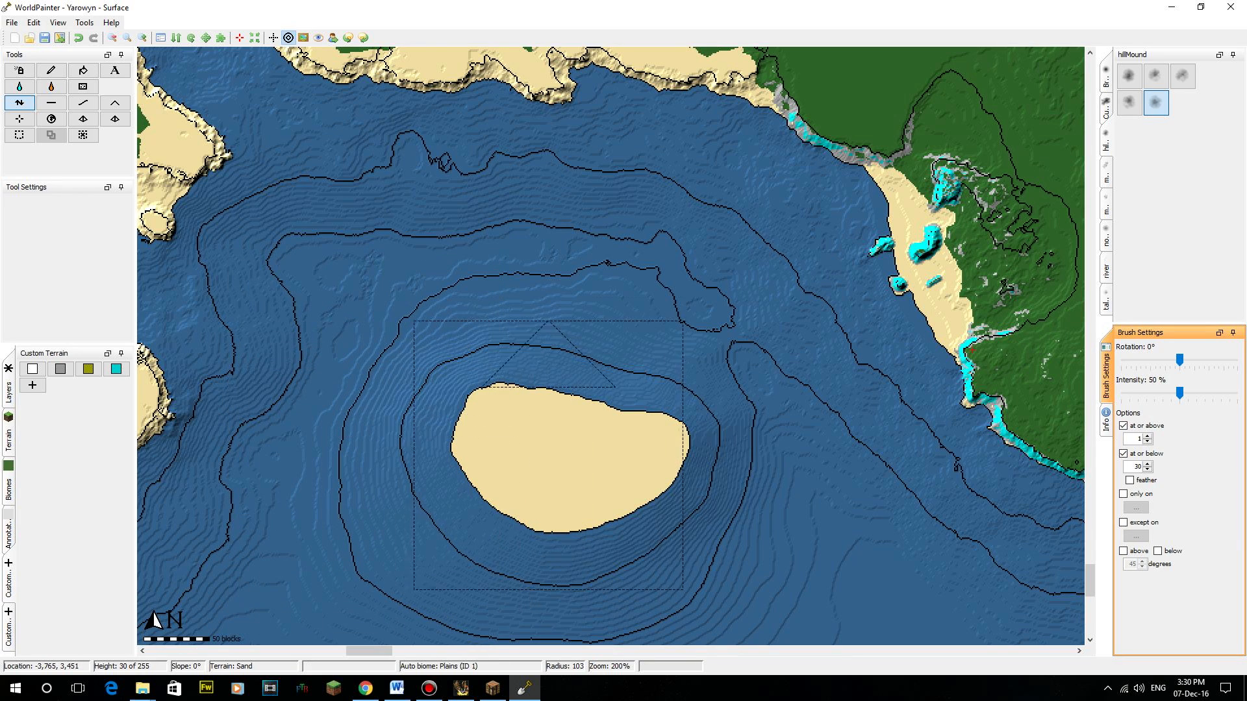
left_click_drag(650, 484, 656, 482)
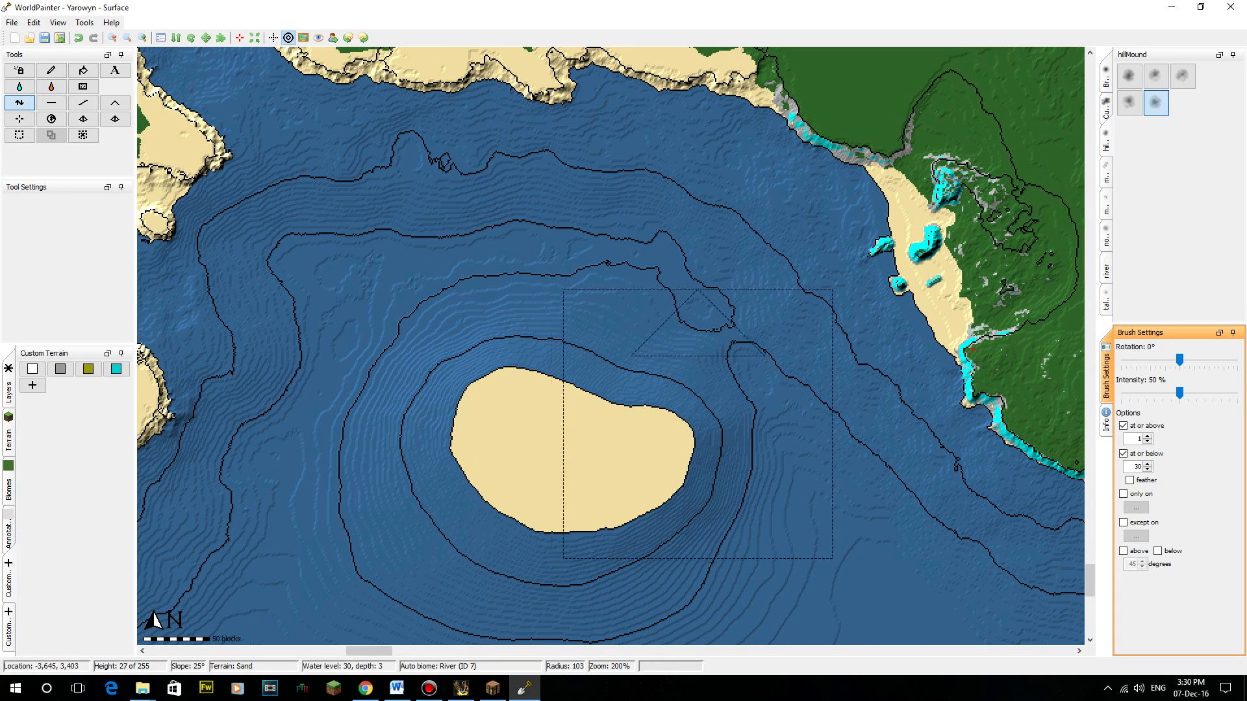
mouse_move(520, 384)
left_mouse_down()
mouse_move(487, 372)
mouse_move(513, 468)
mouse_move(633, 513)
mouse_move(672, 522)
mouse_move(701, 441)
mouse_move(764, 446)
left_mouse_up()
middle_click_drag(763, 430, 559, 406)
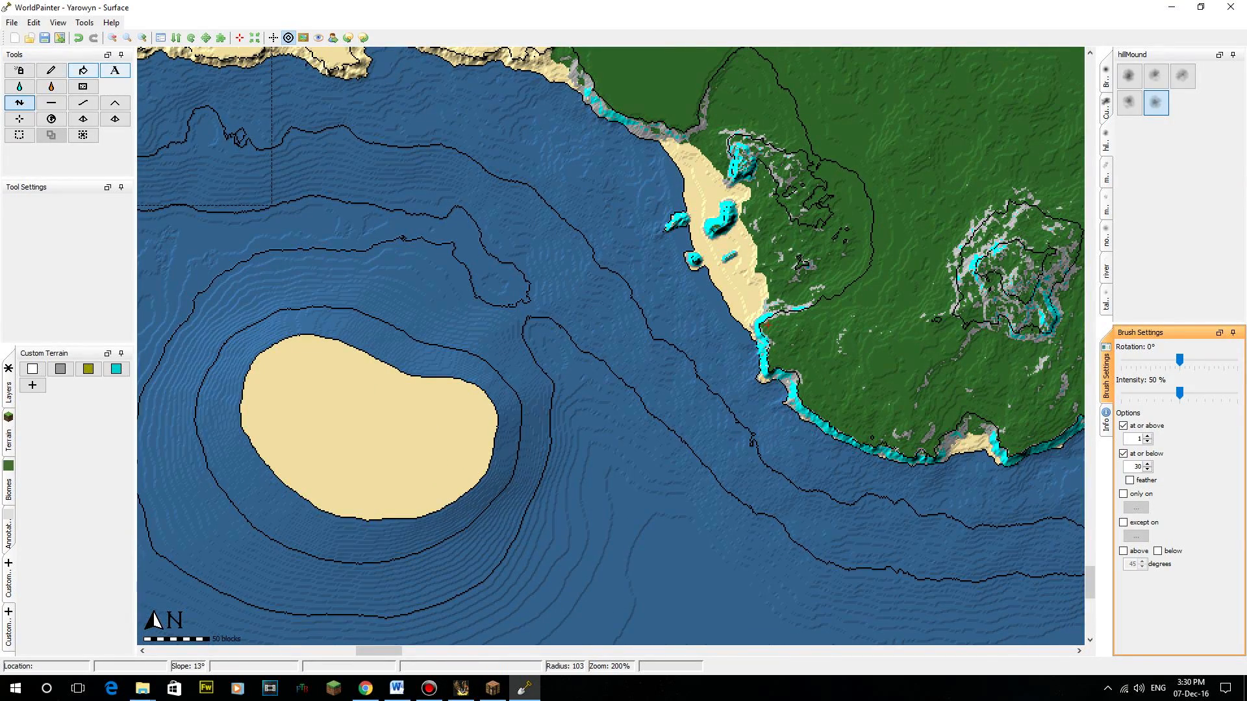
- Set the brush's at or below limit to 25 and raise a submerged ridge from the island towards the mainland beach
left_click(143, 38)
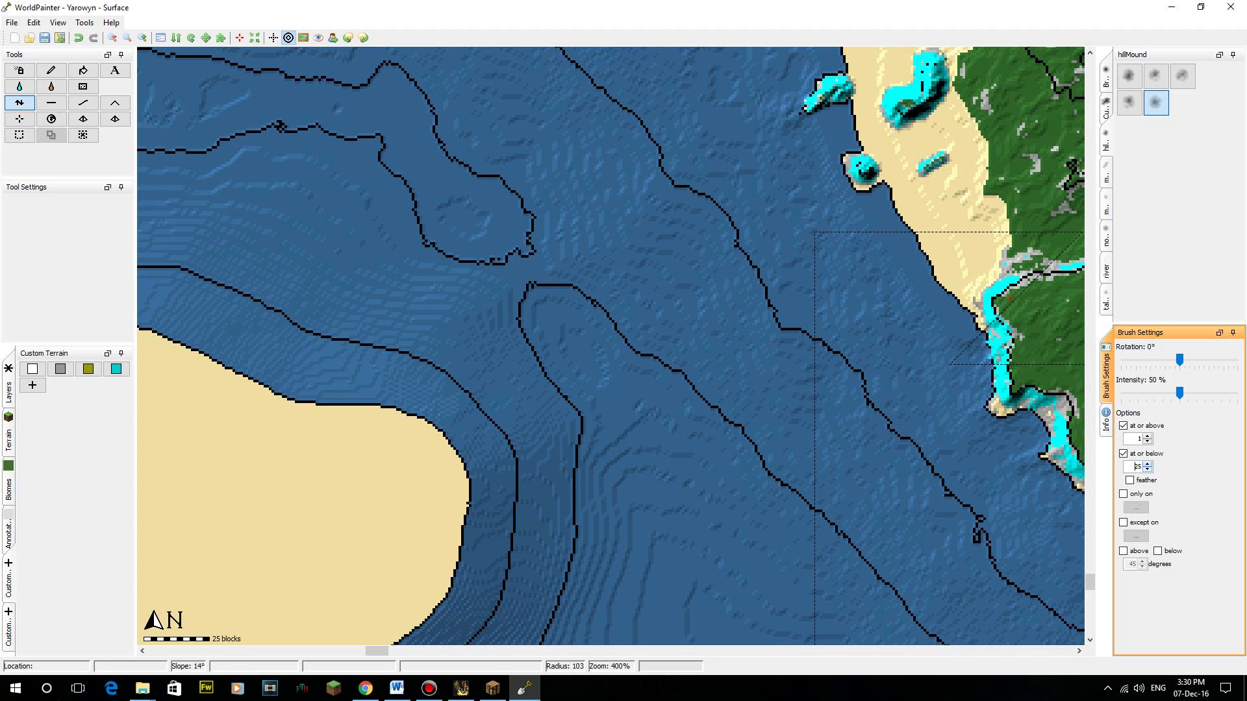
scroll(629, 315, "down", 11)
scroll(698, 243, "up", 3)
mouse_move(708, 235)
left_mouse_down()
mouse_move(720, 223)
mouse_move(623, 227)
mouse_move(548, 313)
mouse_move(600, 293)
mouse_move(572, 286)
mouse_move(596, 350)
mouse_move(624, 364)
mouse_move(502, 305)
mouse_move(507, 295)
mouse_move(533, 344)
left_mouse_up()
scroll(548, 313, "up", 5)
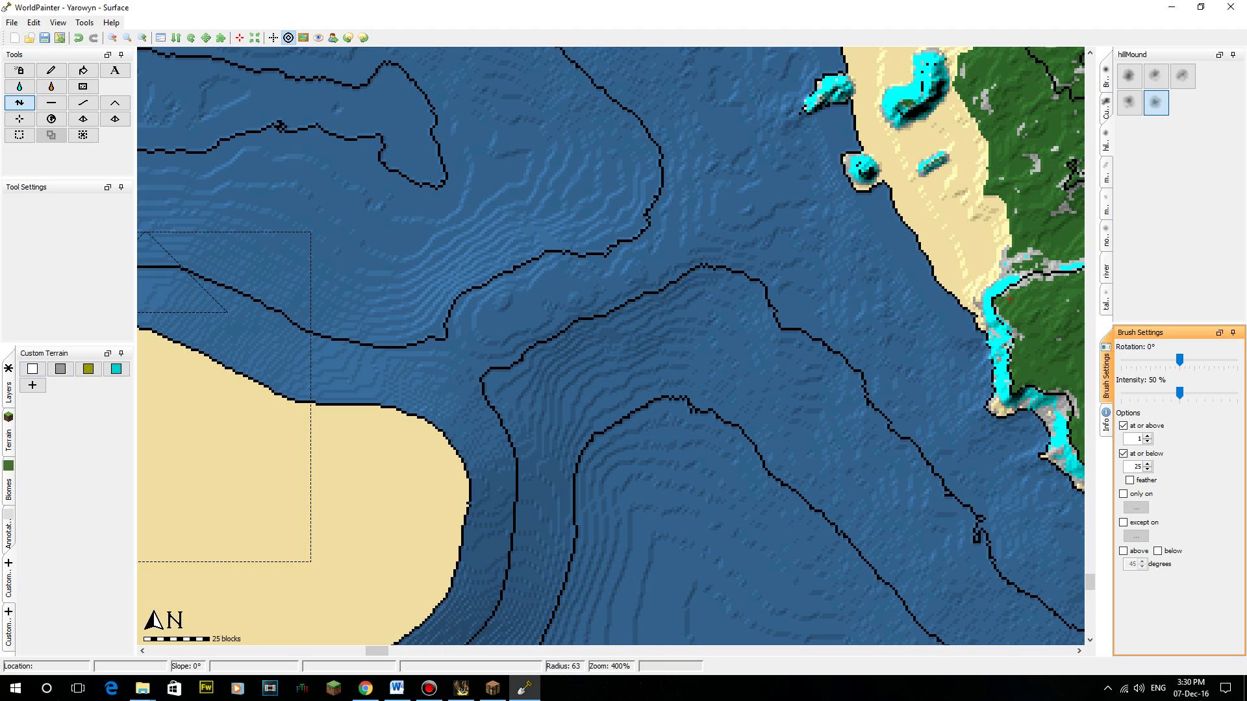
- Switch to Chrome, examine the aerial photos of Mont Saint-Michel at low and high tide, and return to WorldPainter
key("alt+Tab")
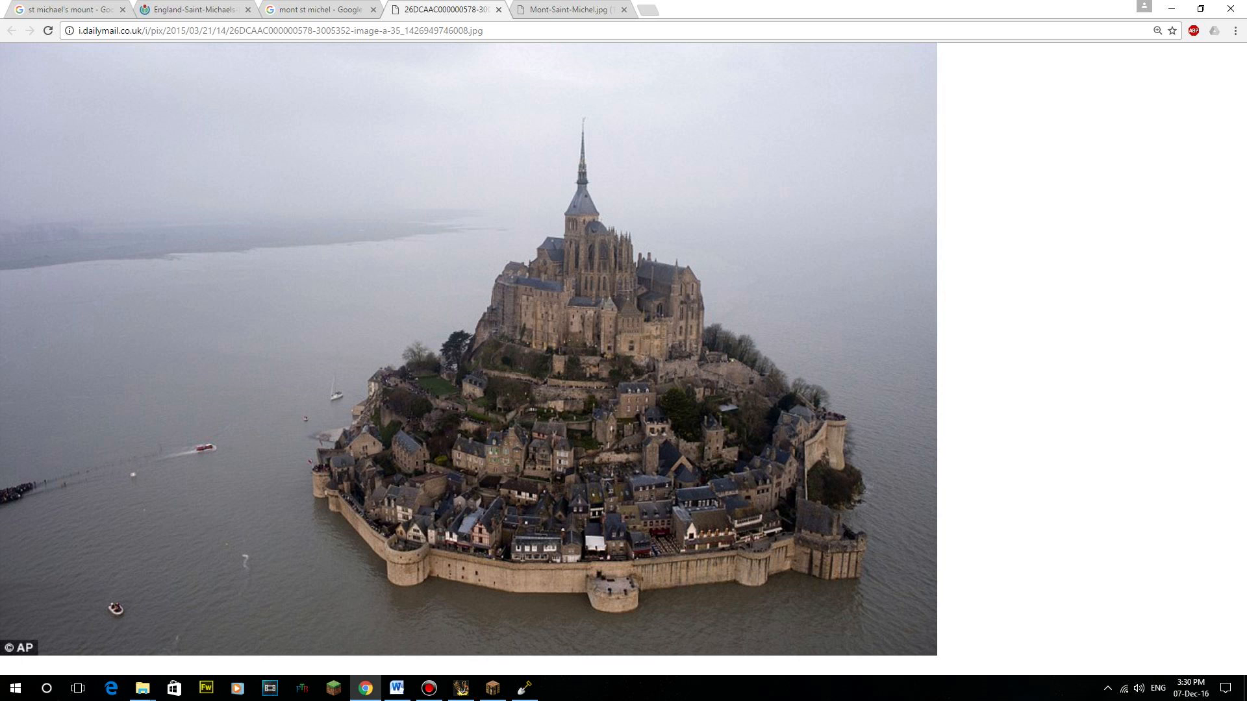
key("ctrl+shift+Tab")
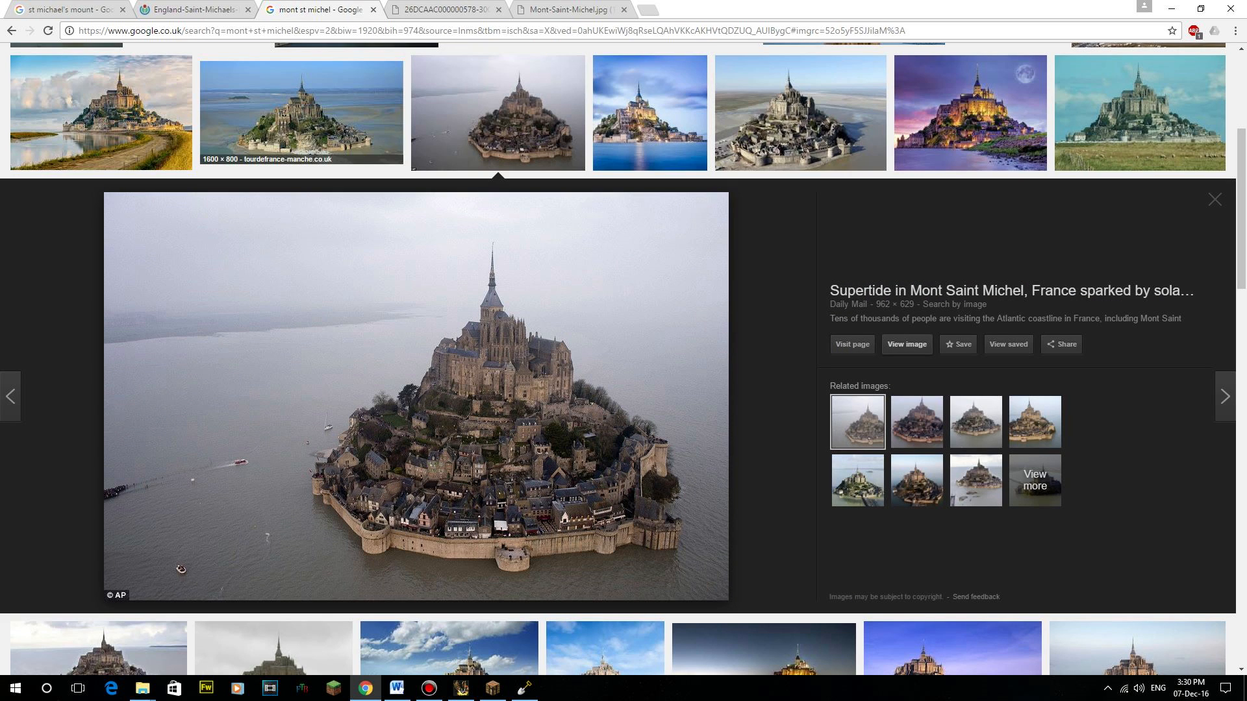
left_click(301, 114)
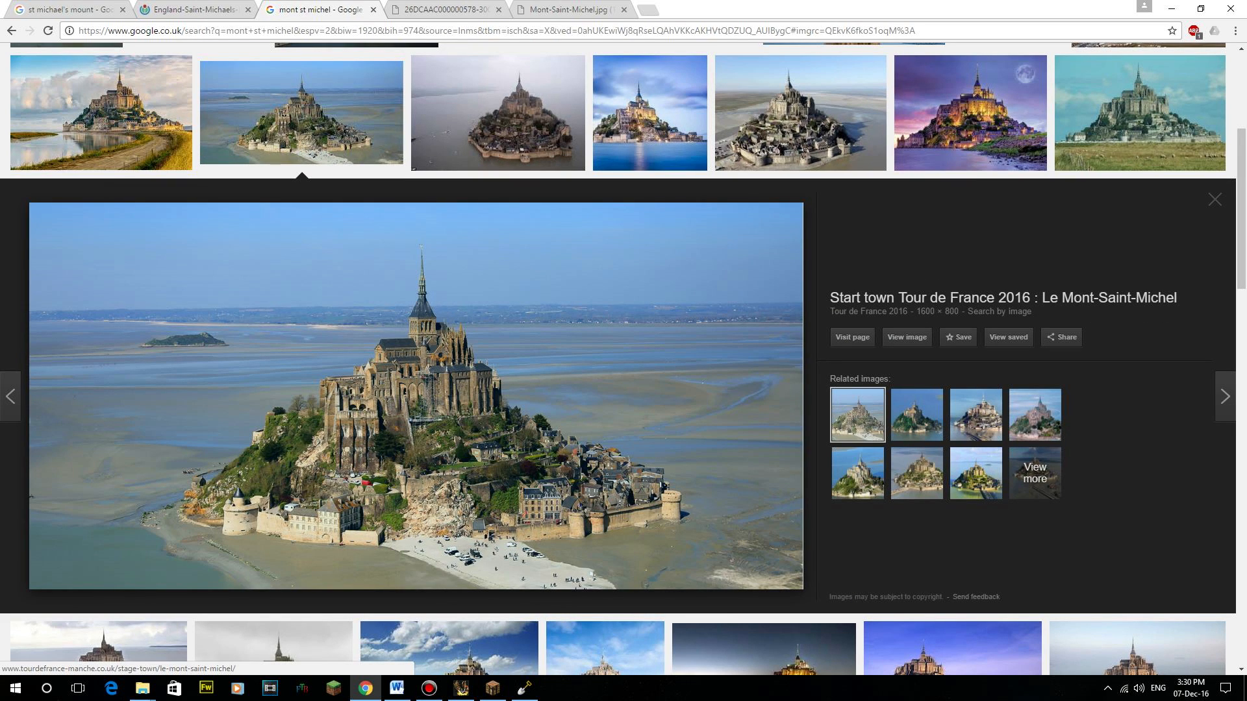
key("ctrl+Tab")
key("alt+Tab")
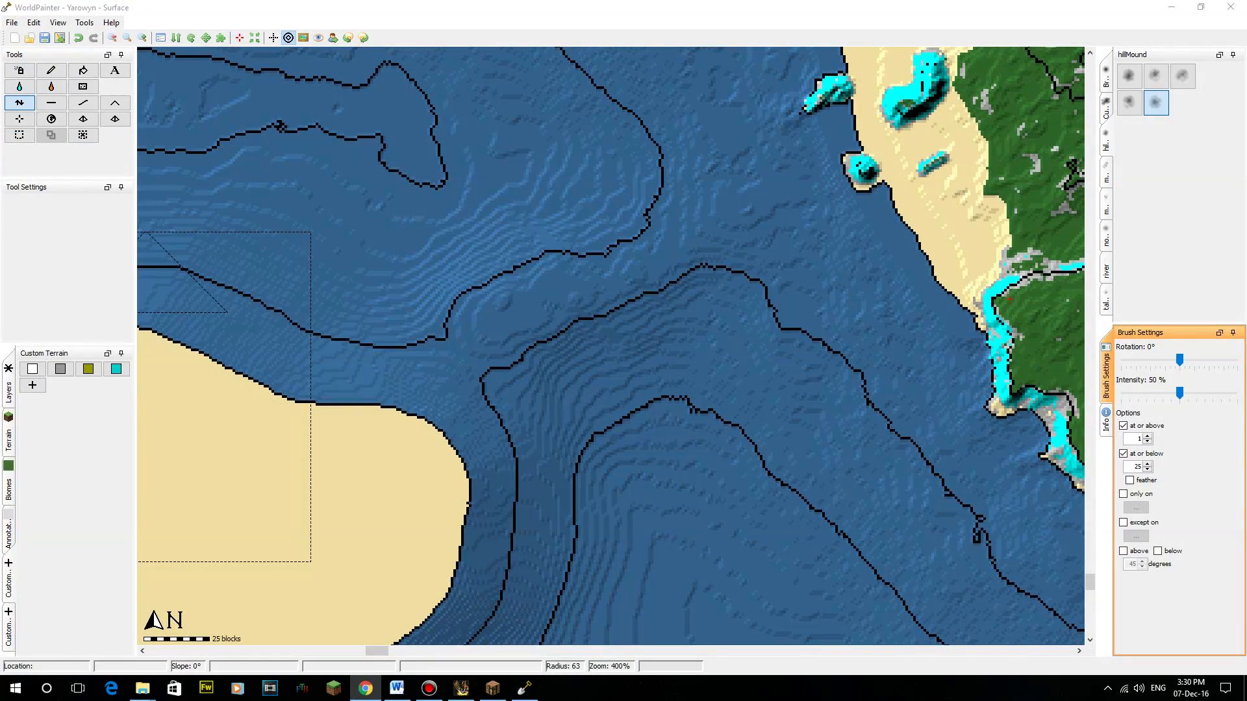
- Raise the seabed between the island, the mainland beach and the north coast, finishing near the northern cliffs with brush radius 43
mouse_move(649, 335)
left_mouse_down()
mouse_move(633, 319)
mouse_move(720, 270)
left_mouse_up()
scroll(727, 292, "down", 4)
mouse_move(763, 204)
left_mouse_down()
mouse_move(753, 182)
mouse_move(721, 191)
mouse_move(810, 192)
mouse_move(623, 253)
mouse_move(487, 357)
mouse_move(519, 390)
mouse_move(552, 373)
mouse_move(657, 424)
mouse_move(560, 411)
mouse_move(465, 300)
mouse_move(400, 296)
mouse_move(387, 245)
left_mouse_up()
scroll(571, 365, "up", 4)
middle_click_drag(552, 192, 760, 386)
mouse_move(760, 386)
left_mouse_down()
mouse_move(778, 295)
mouse_move(849, 315)
mouse_move(857, 327)
mouse_move(668, 445)
mouse_move(675, 435)
mouse_move(671, 467)
mouse_move(601, 498)
mouse_move(749, 400)
mouse_move(765, 223)
left_mouse_up()
middle_click_drag(765, 223, 777, 380)
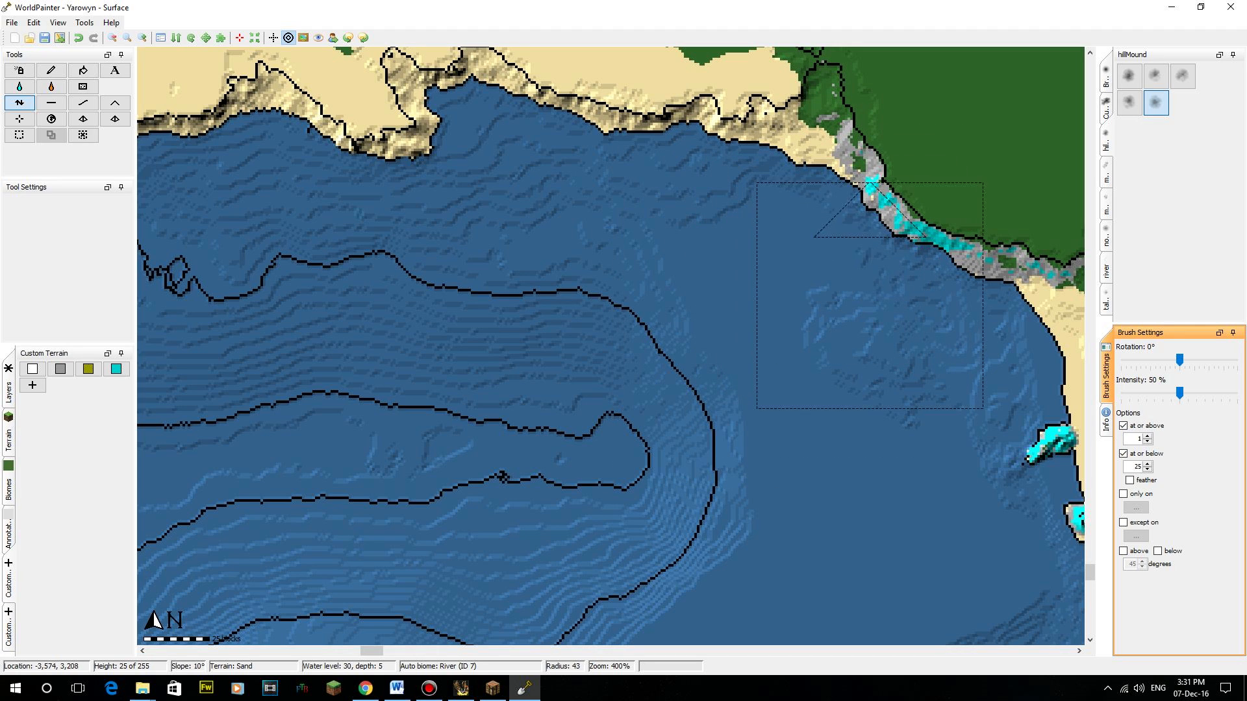
- Raise the eastern end of the deep basin north of the island with brush radius 61
middle_click_drag(759, 464, 750, 273)
scroll(744, 279, "down", 4)
mouse_move(696, 349)
left_mouse_down()
mouse_move(605, 469)
mouse_move(500, 490)
mouse_move(360, 422)
mouse_move(529, 455)
mouse_move(605, 418)
mouse_move(720, 310)
mouse_move(542, 433)
left_mouse_up()
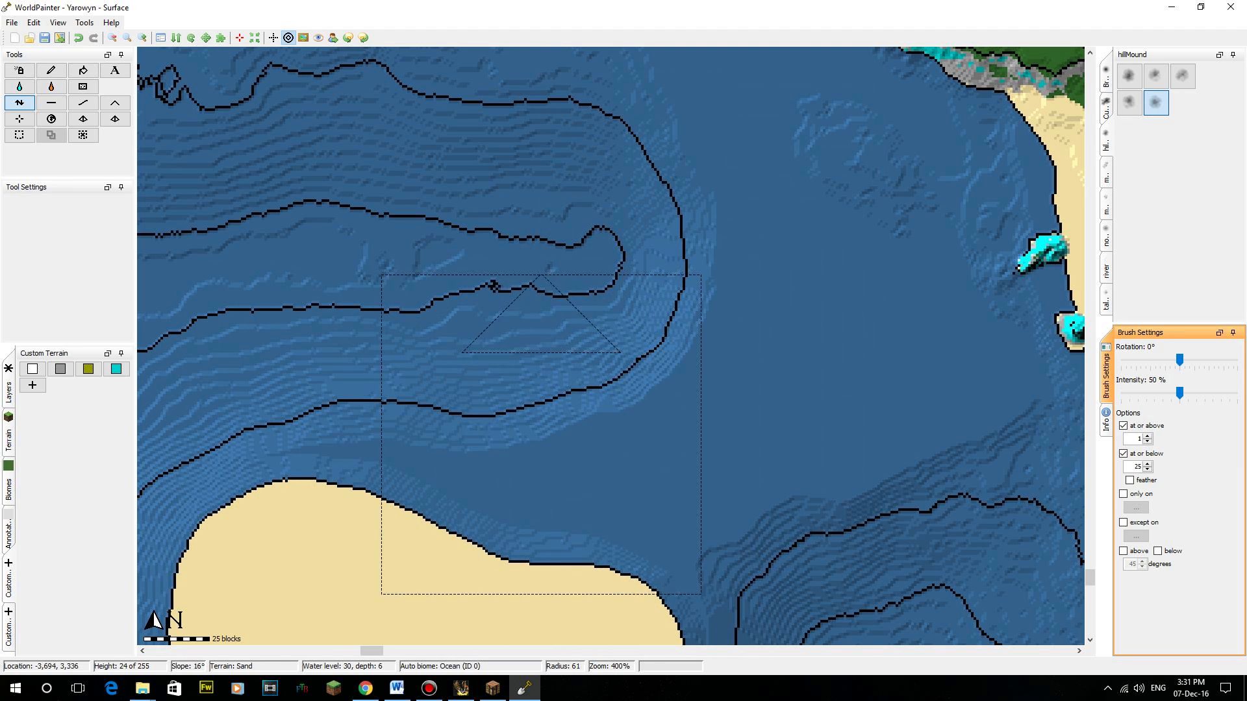
middle_click_drag(575, 265, 788, 344)
mouse_move(770, 336)
left_mouse_down()
mouse_move(789, 337)
mouse_move(479, 365)
mouse_move(739, 338)
mouse_move(691, 335)
left_mouse_up()
- Switch to the Smooth tool and turn off the brush's at or above and at or below limits
left_click(83, 103)
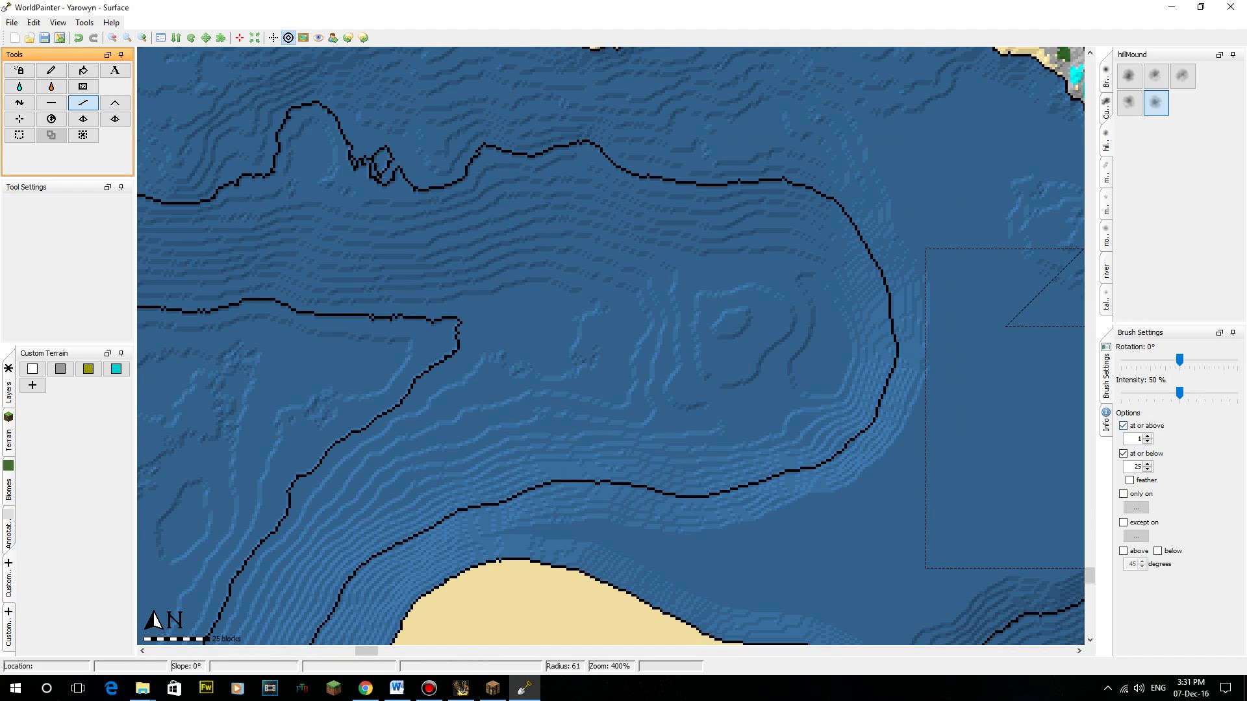
left_click(1123, 425)
left_click(1122, 453)
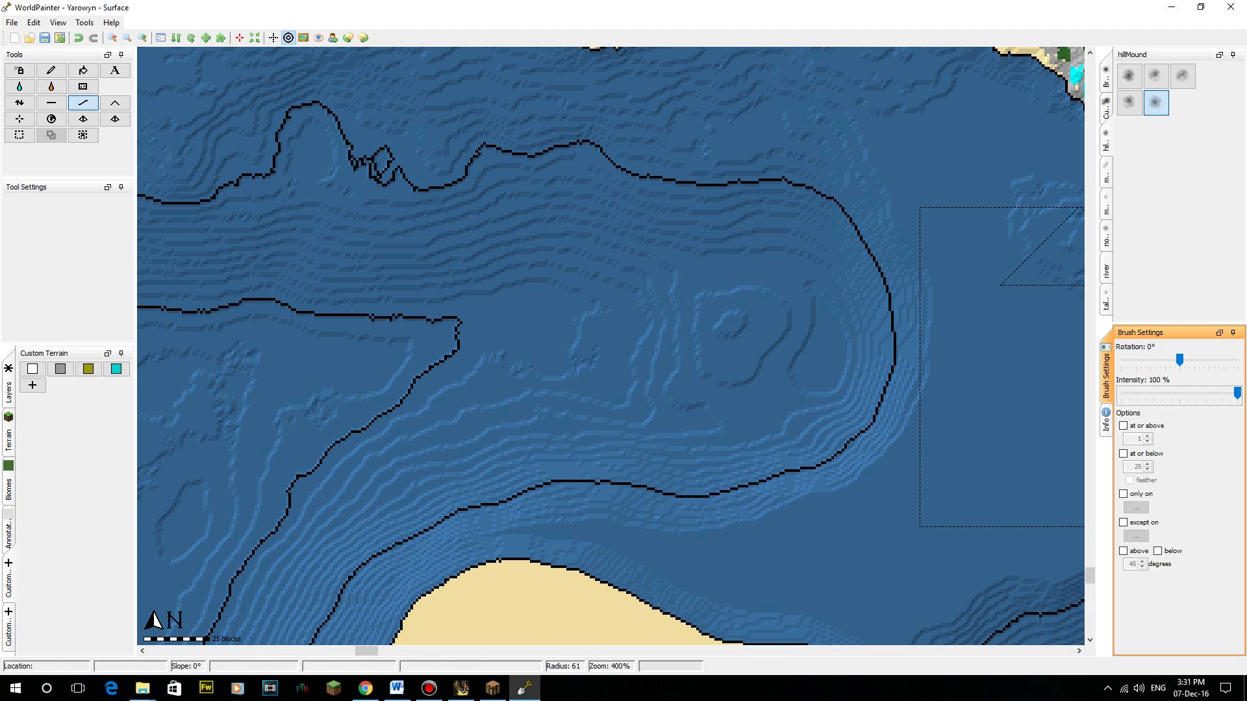
- Place the spawn point on the island's northwest part and start an export as a new Minecraft map
mouse_move(955, 522)
middle_mouse_down()
mouse_move(806, 237)
mouse_move(878, 188)
middle_mouse_up()
left_click(20, 119)
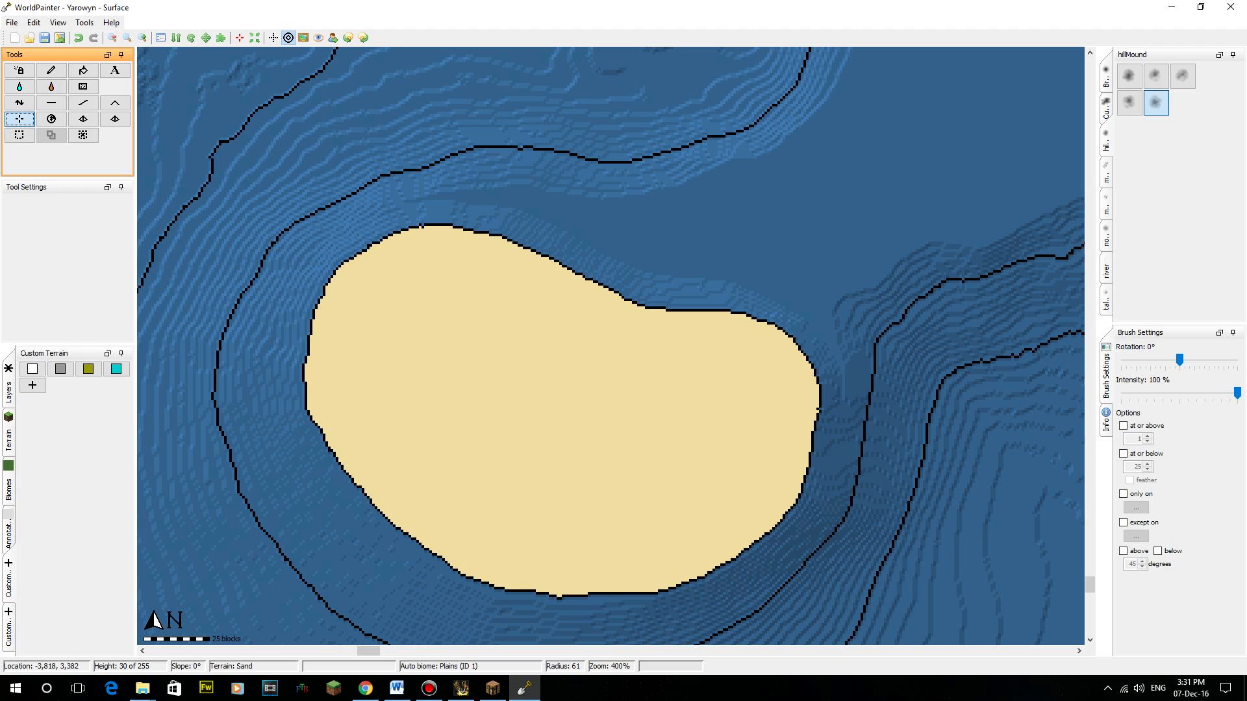
left_click(34, 22)
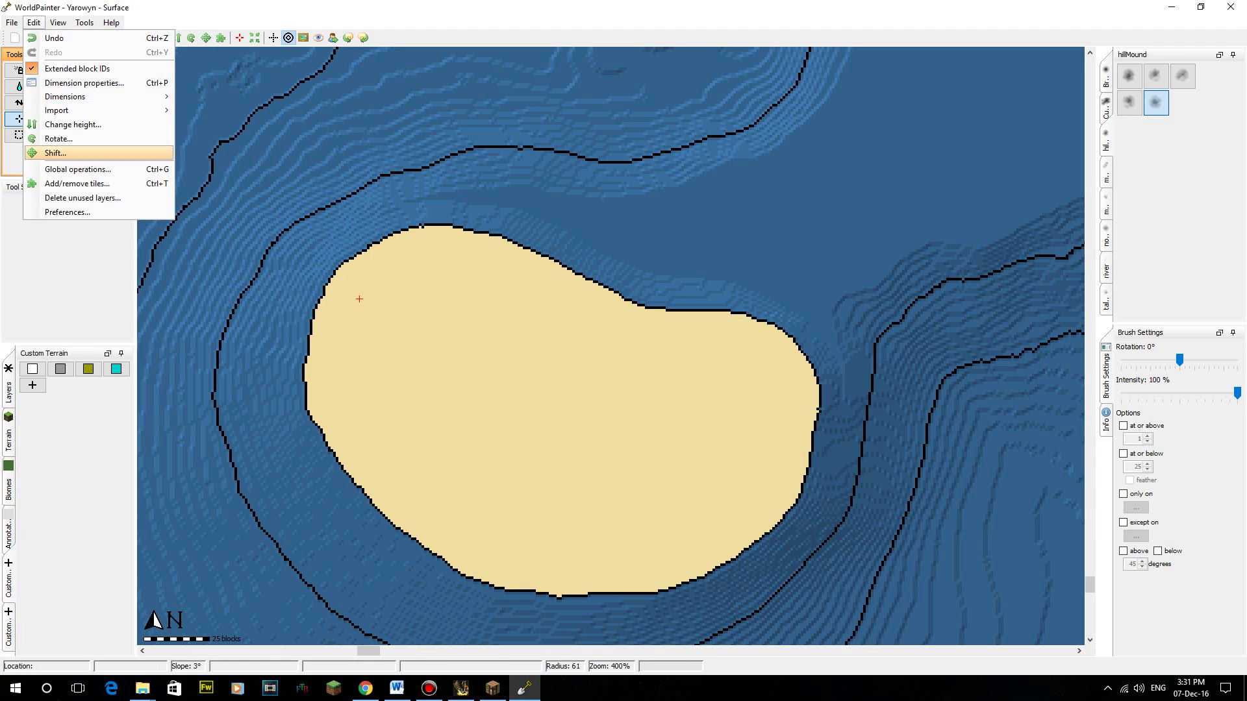
mouse_move(11, 22)
mouse_move(39, 124)
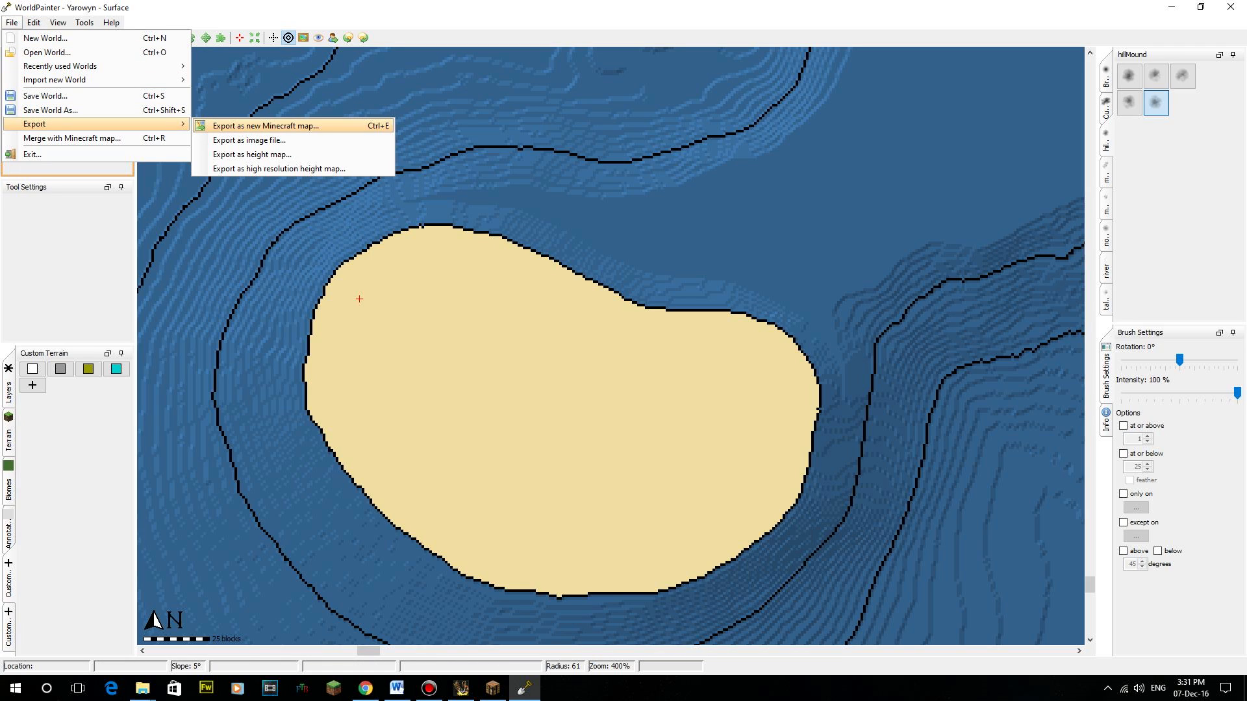
left_click(265, 126)
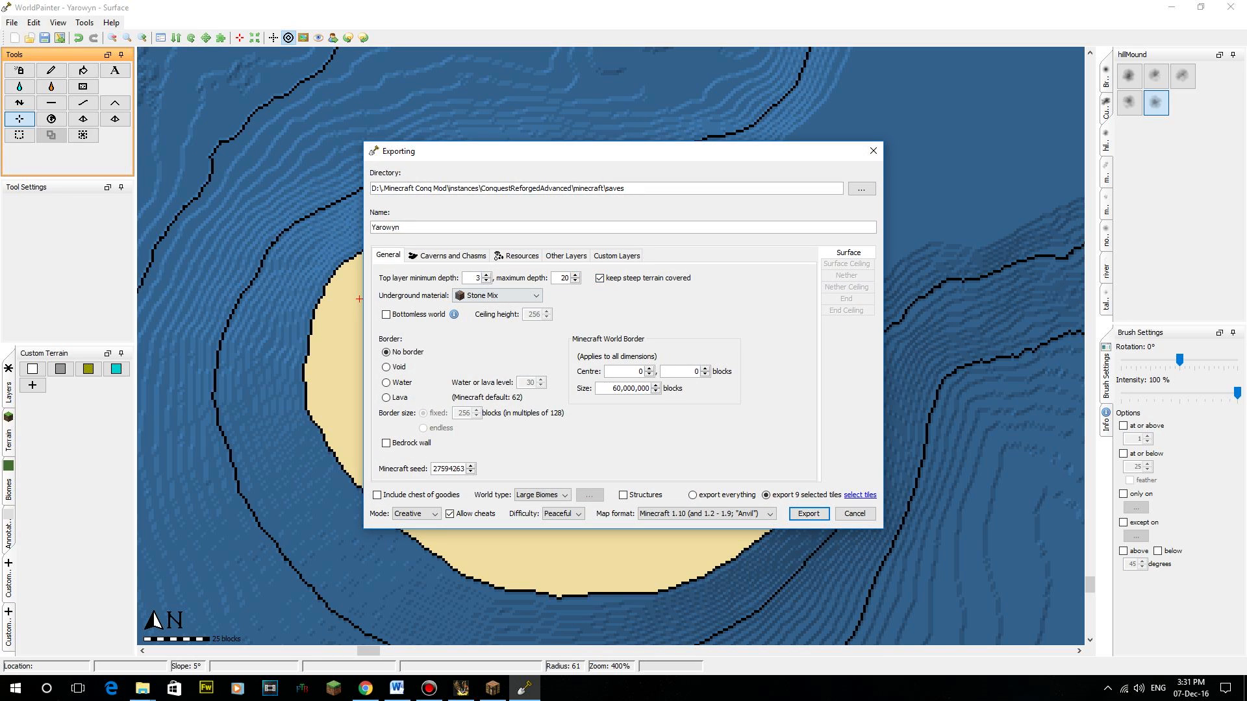
- Select an 8 by 5 block of tiles covering the island and its surrounding bay, and export the world
left_click(859, 495)
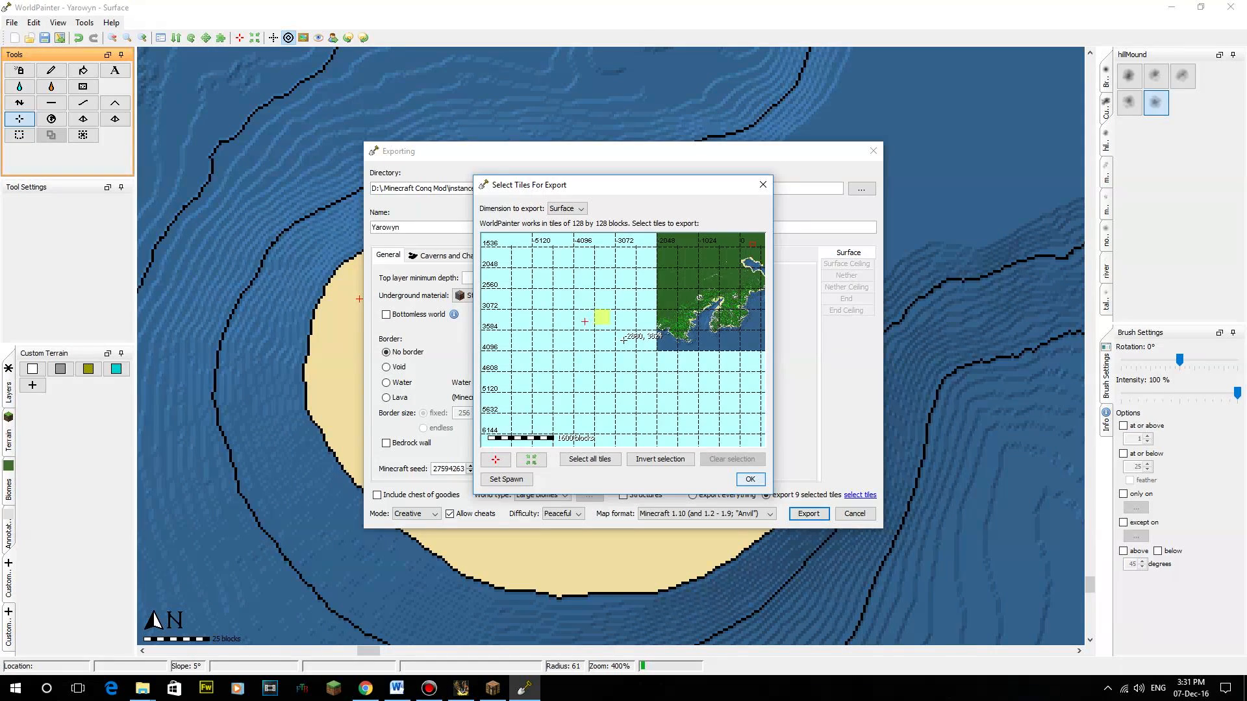
scroll(622, 339, "up", 2)
scroll(535, 312, "up", 1)
middle_click_drag(535, 312, 668, 353)
scroll(685, 333, "down", 1)
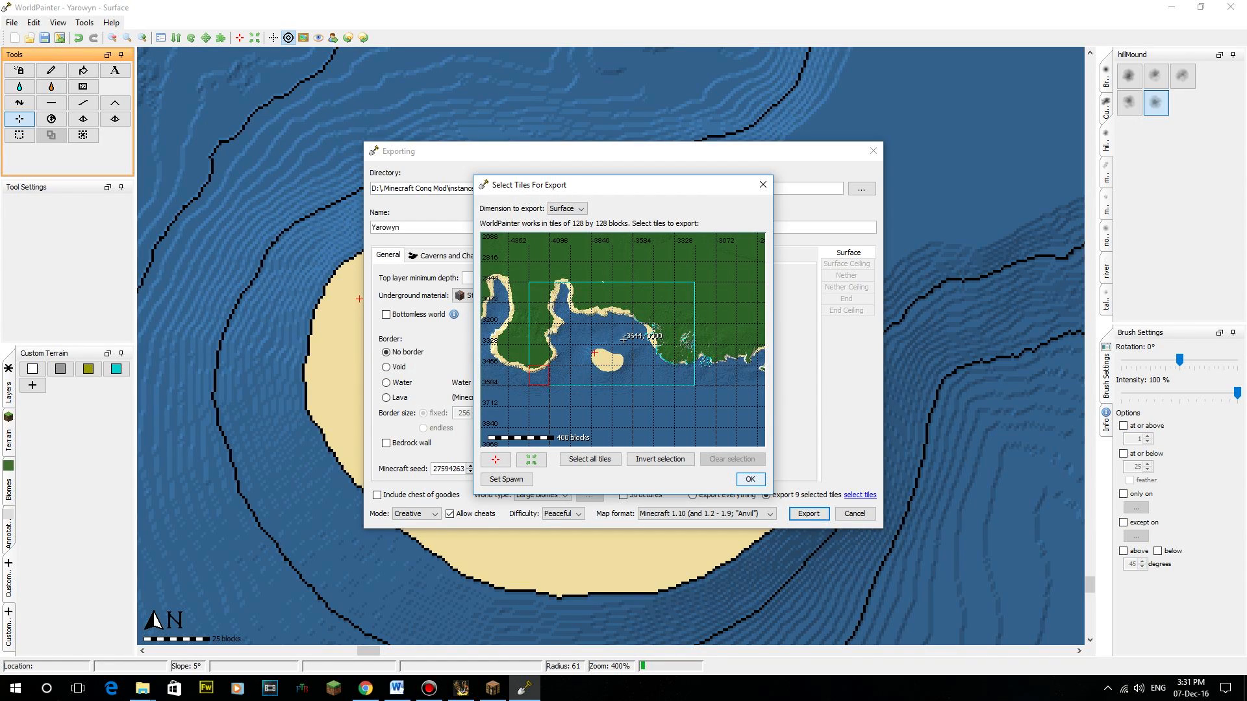
left_click_drag(539, 375, 539, 376)
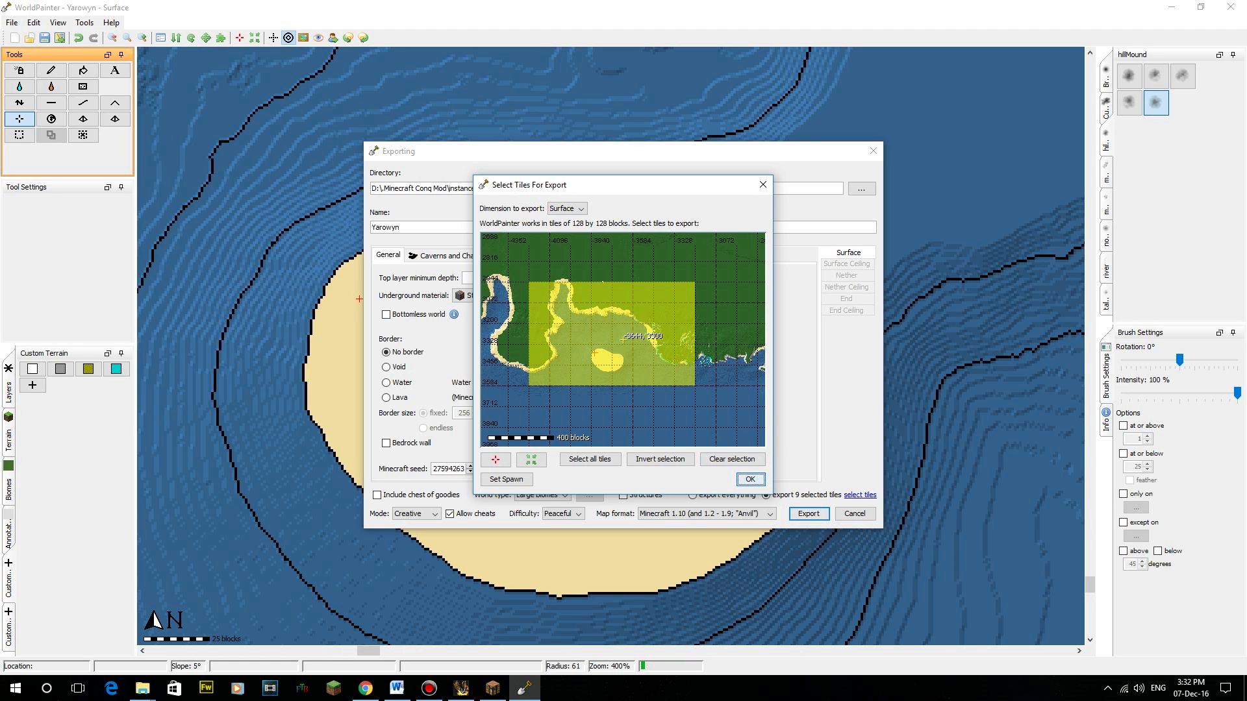
key("Return")
key("Return")
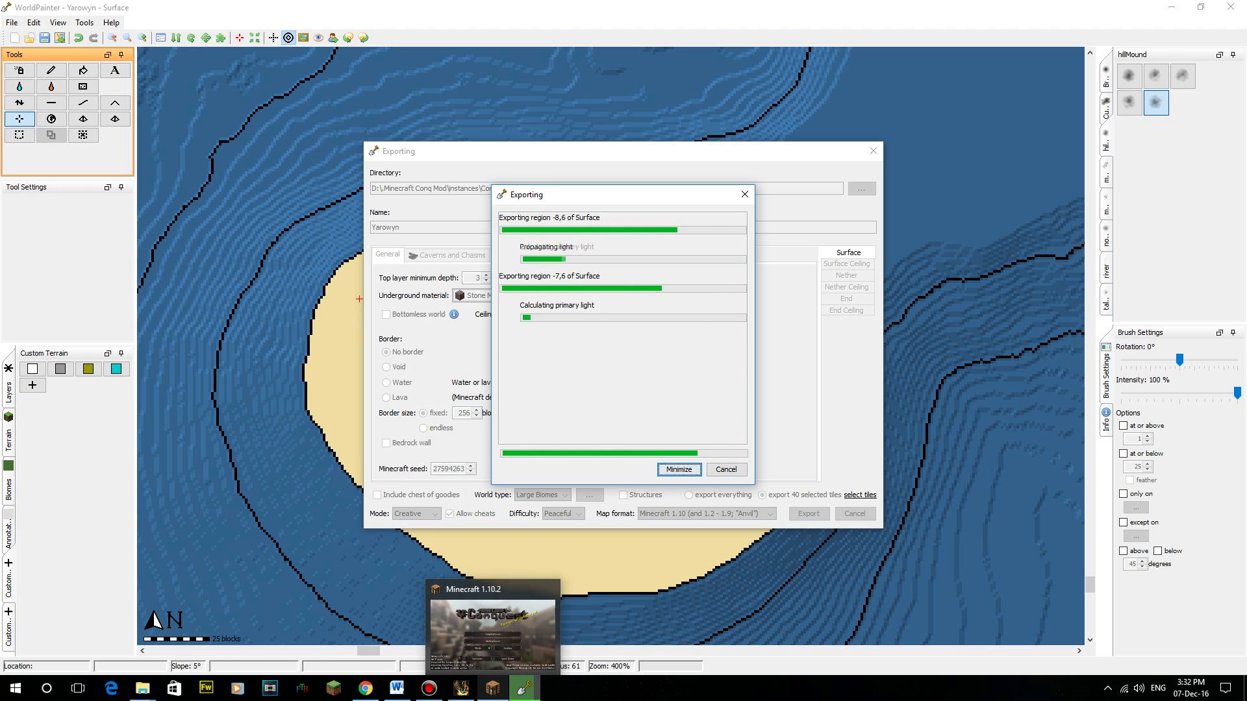
- Bring up Minecraft during the export, return to WorldPainter and close the finished export dialog
left_click(493, 633)
left_click(858, 202)
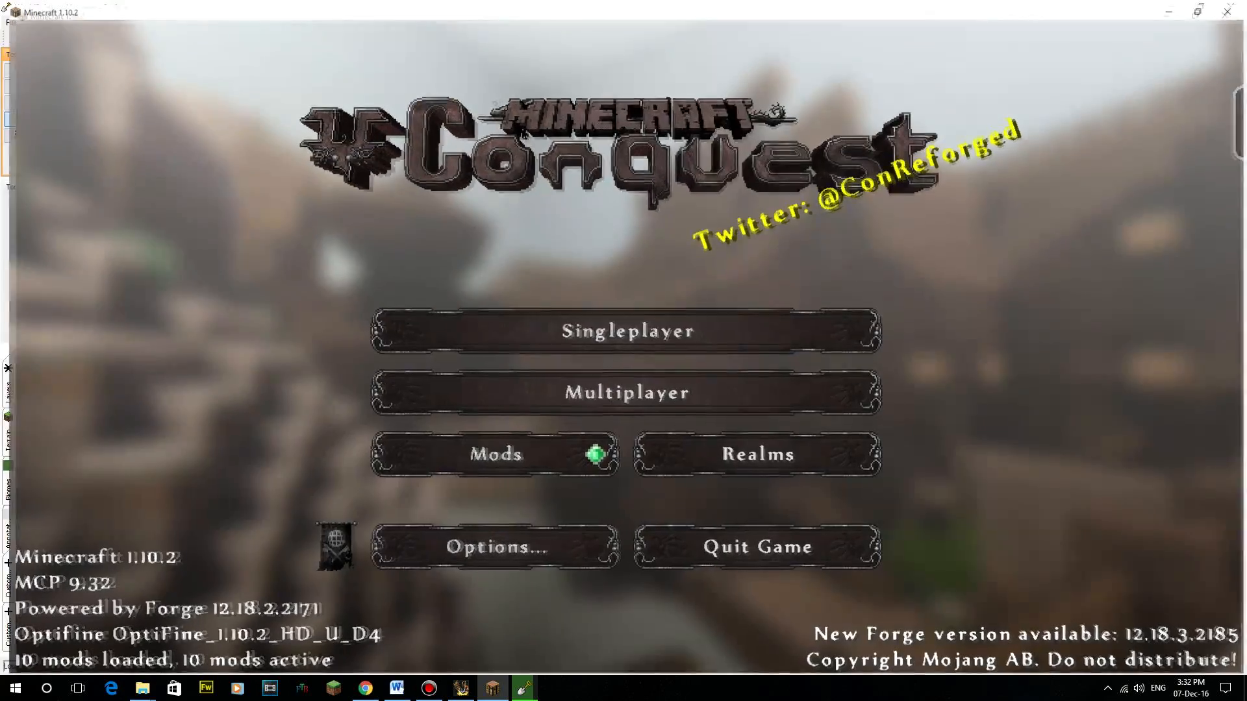
mouse_move(524, 689)
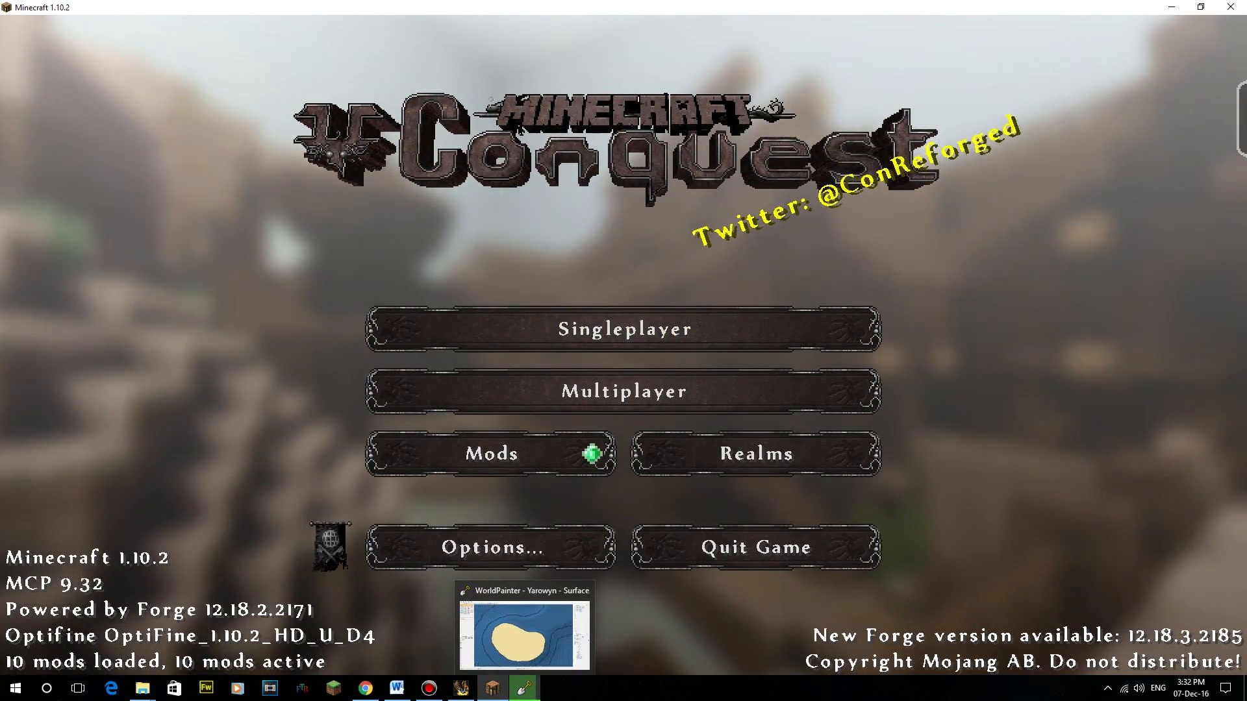
left_click(524, 688)
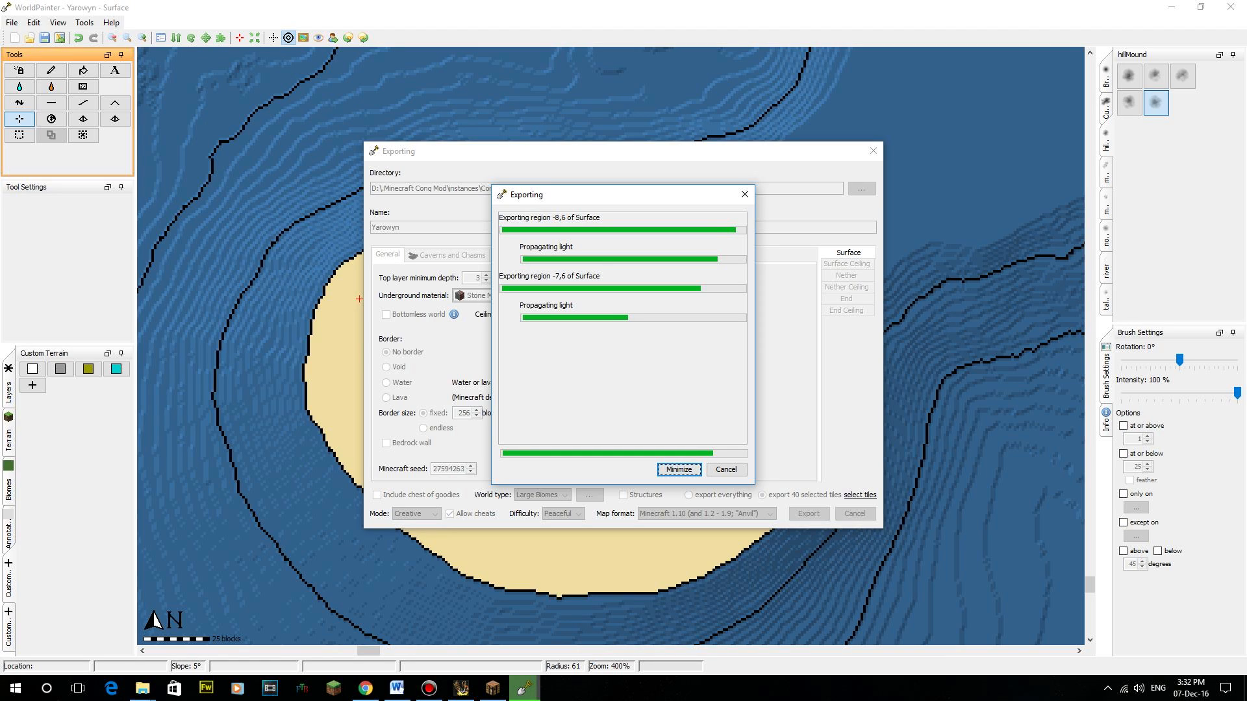
left_click(622, 408)
- Turn on the view distance circle and use it to judge distances along the coast, the western headland and the island's bay
middle_click_drag(622, 408, 594, 482)
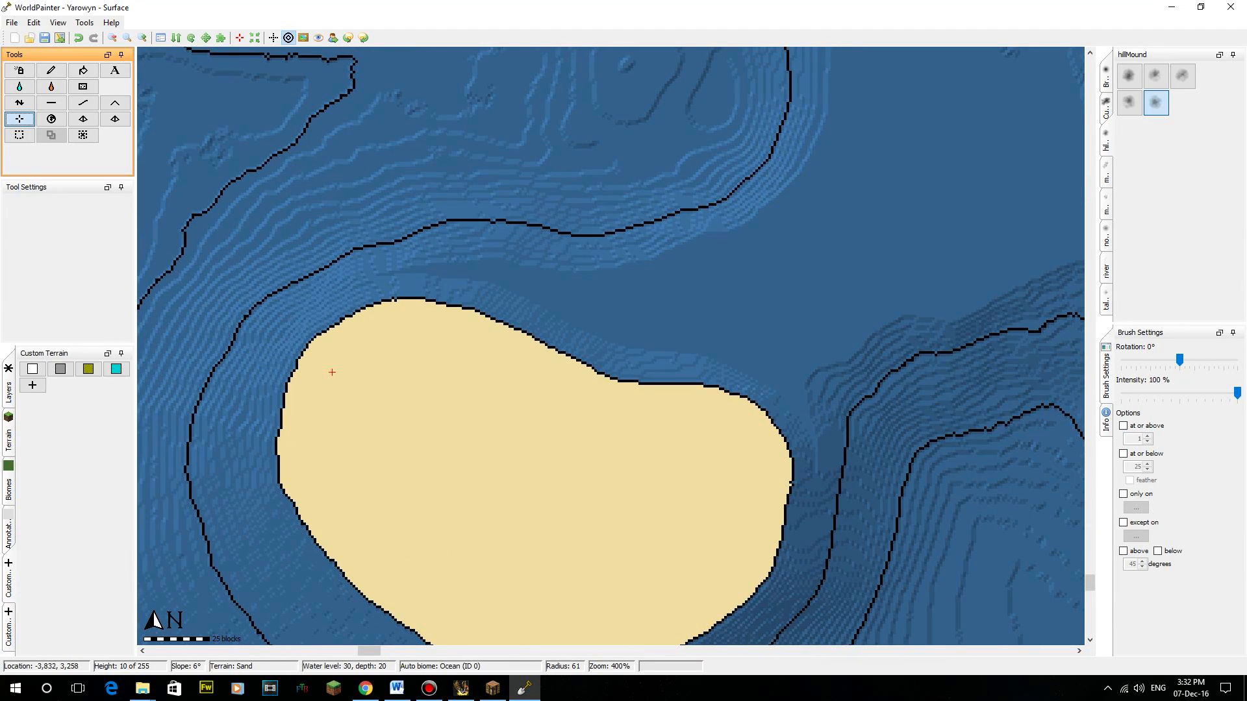
left_click(112, 38)
left_click(112, 37)
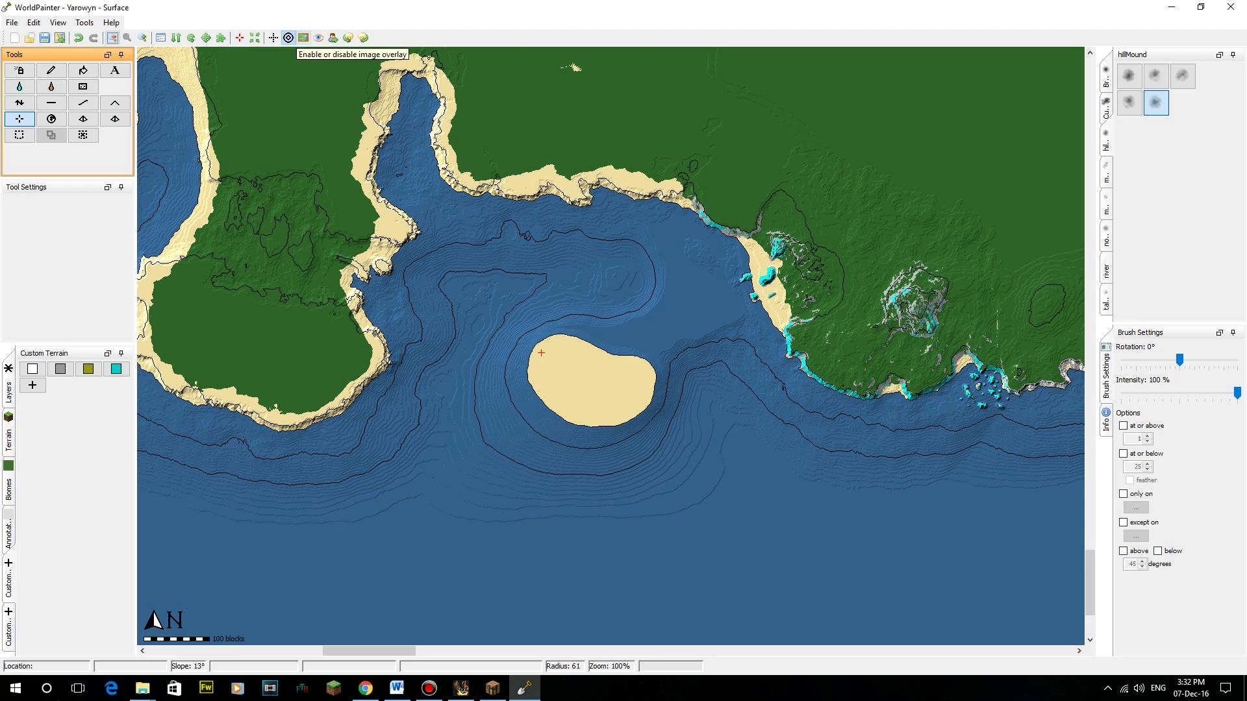
left_click(318, 38)
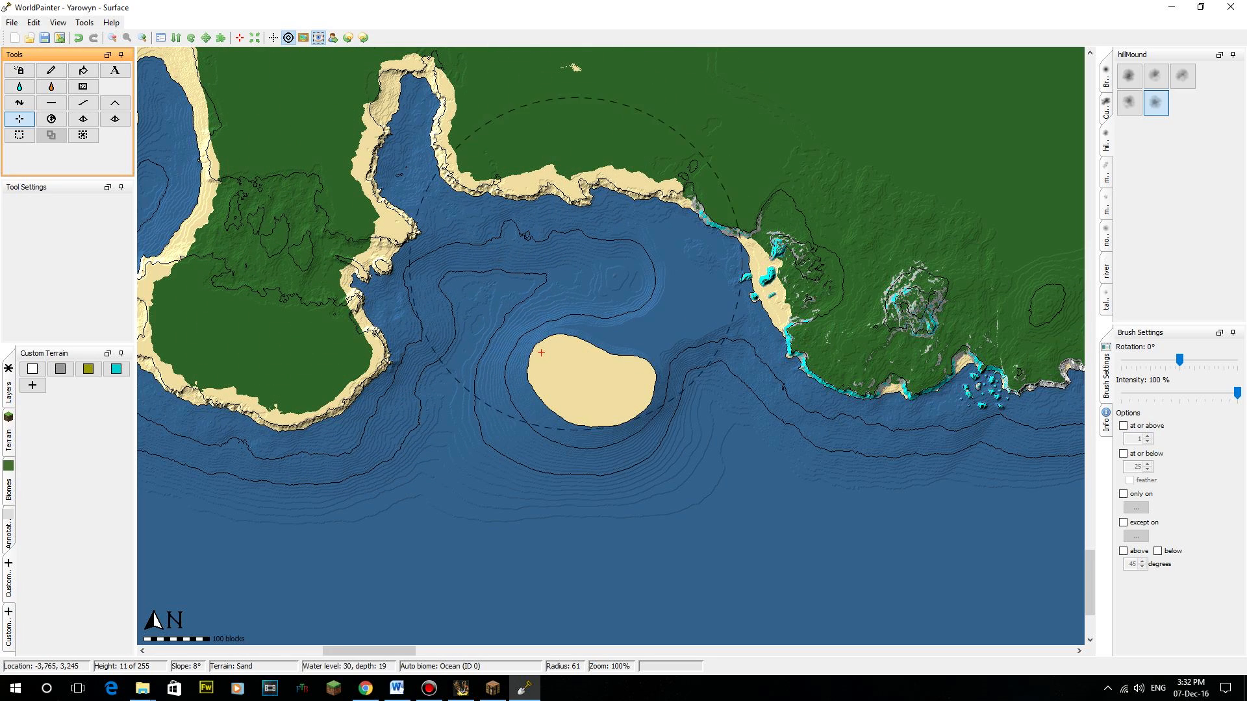
middle_click_drag(541, 352, 775, 452)
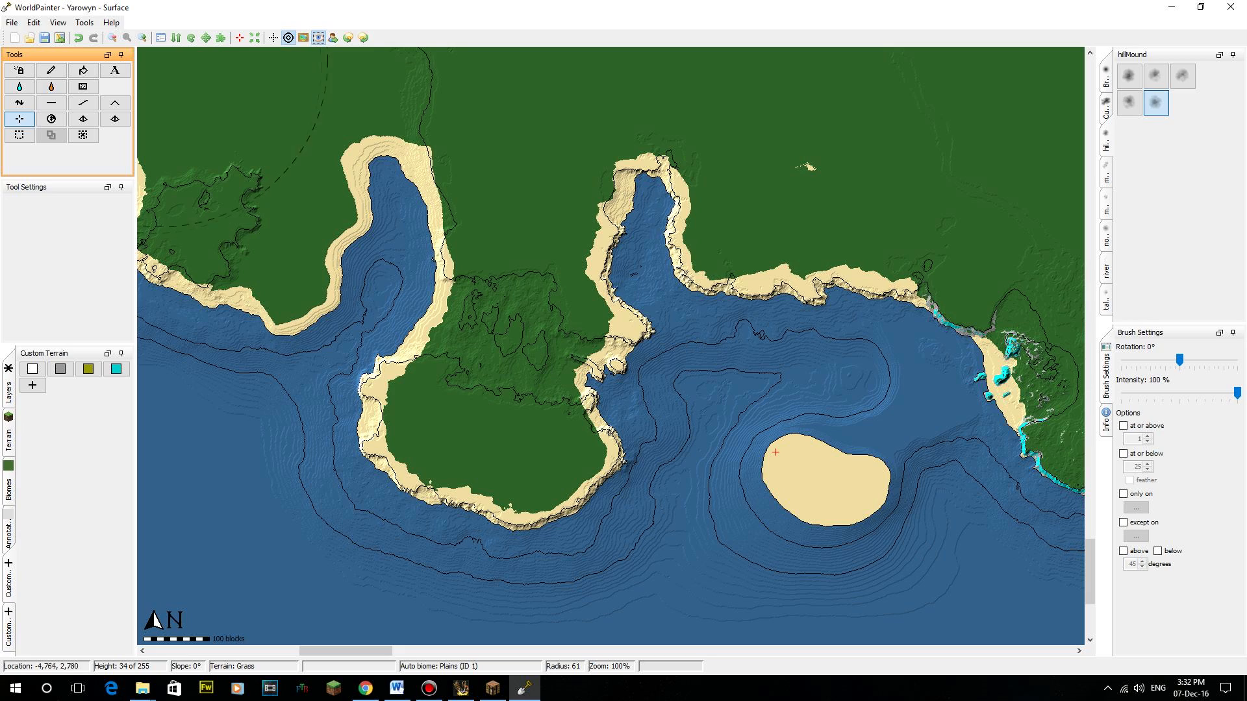
scroll(776, 452, "up", 1)
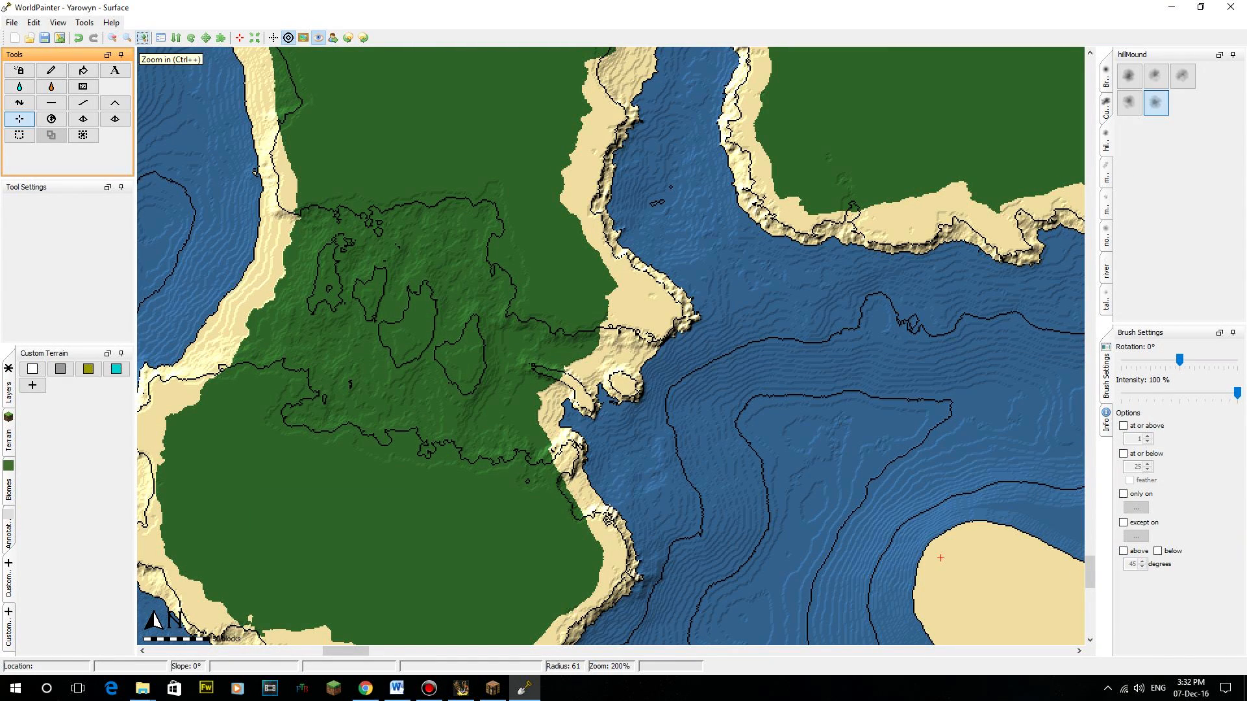
middle_click_drag(399, 362, 238, 248)
middle_click_drag(751, 226, 461, 243)
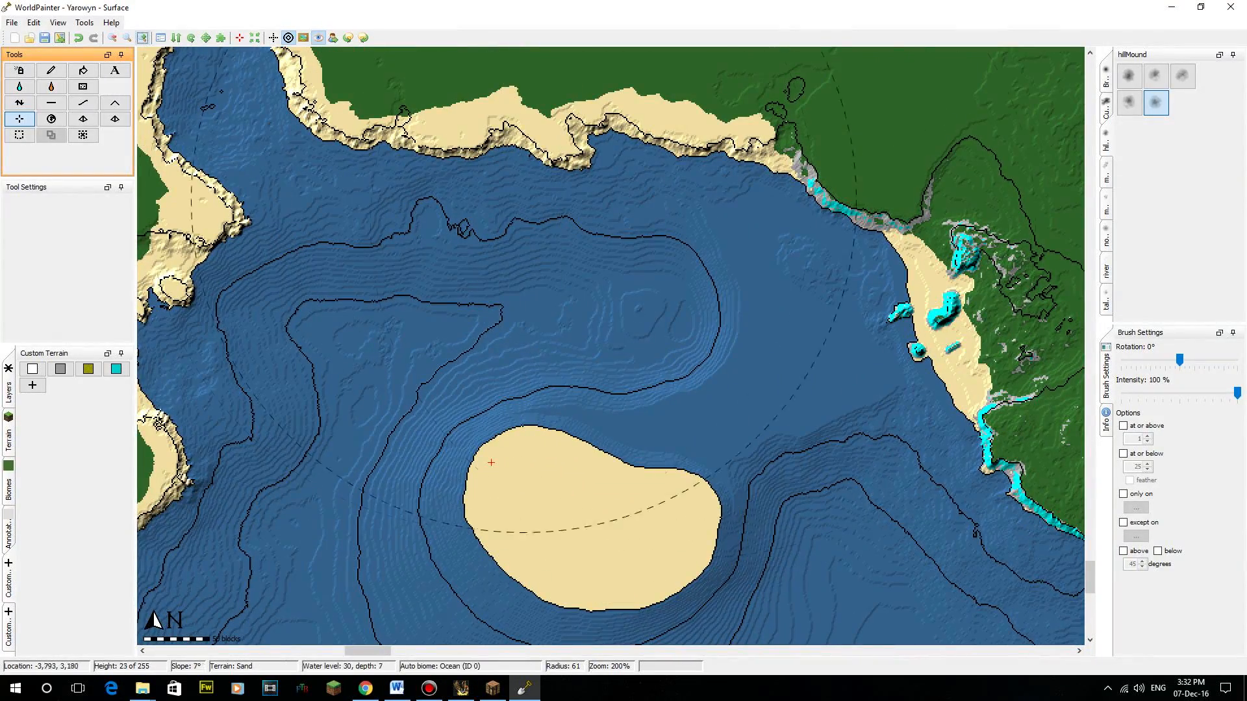
- Switch to Minecraft and load the exported world in singleplayer
left_click(492, 687)
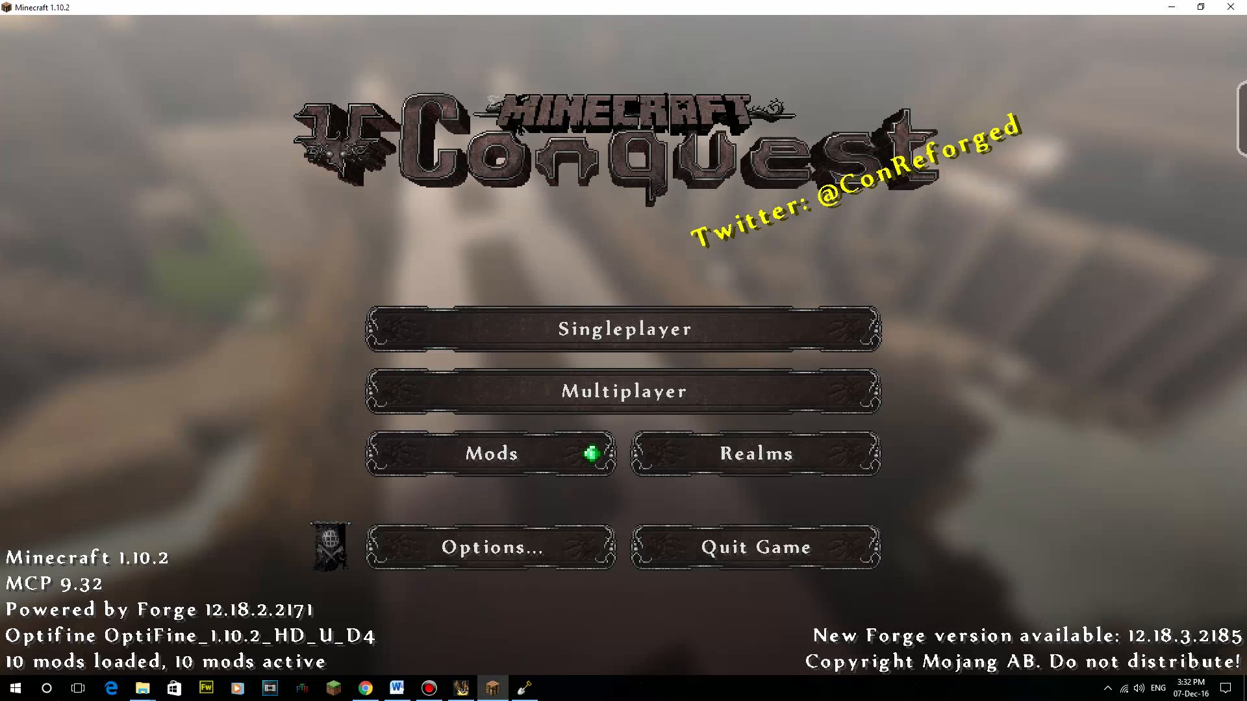
left_click(623, 328)
double_click(623, 150)
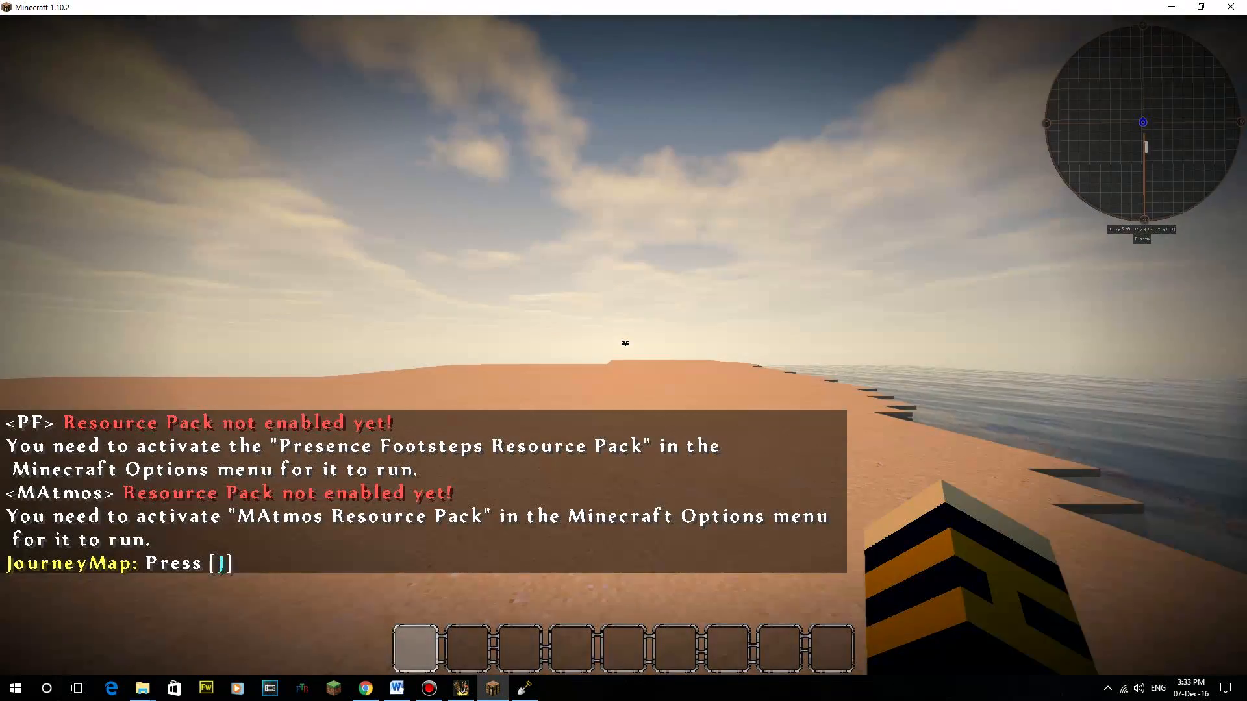
- Hide the game interface, fly over the island and the shallow seabed around it, and return to WorldPainter
key("F1")
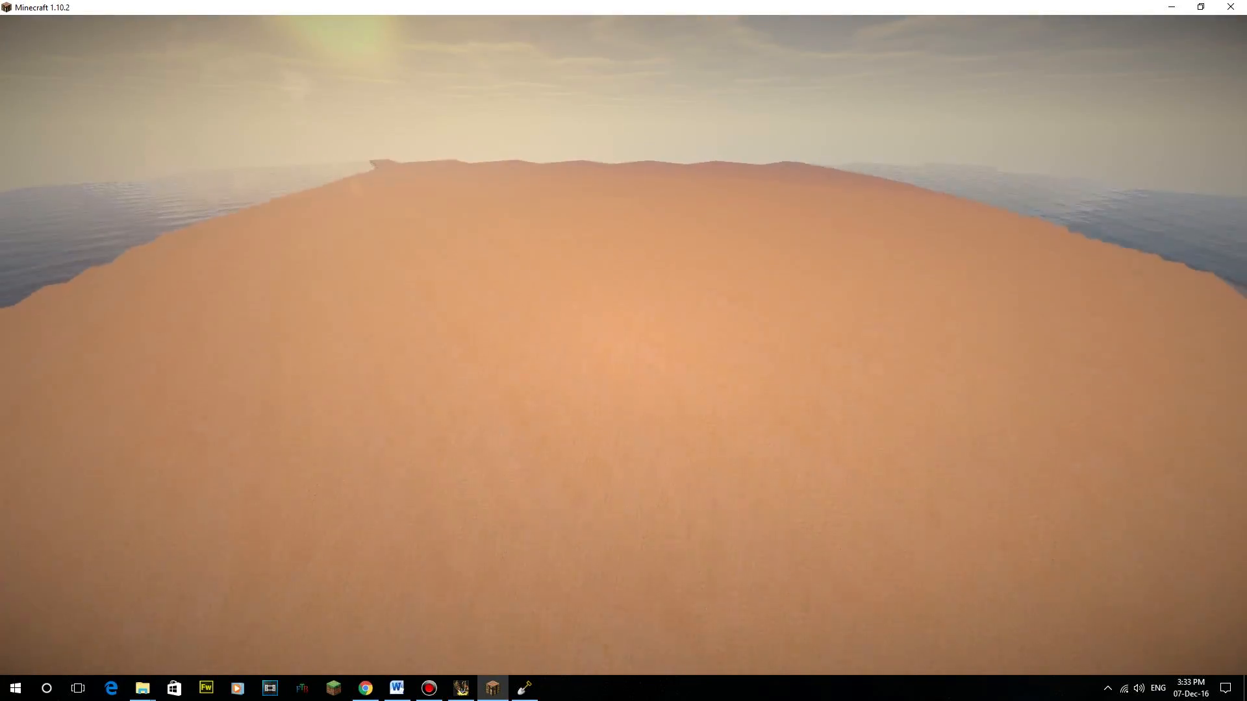
key("w")
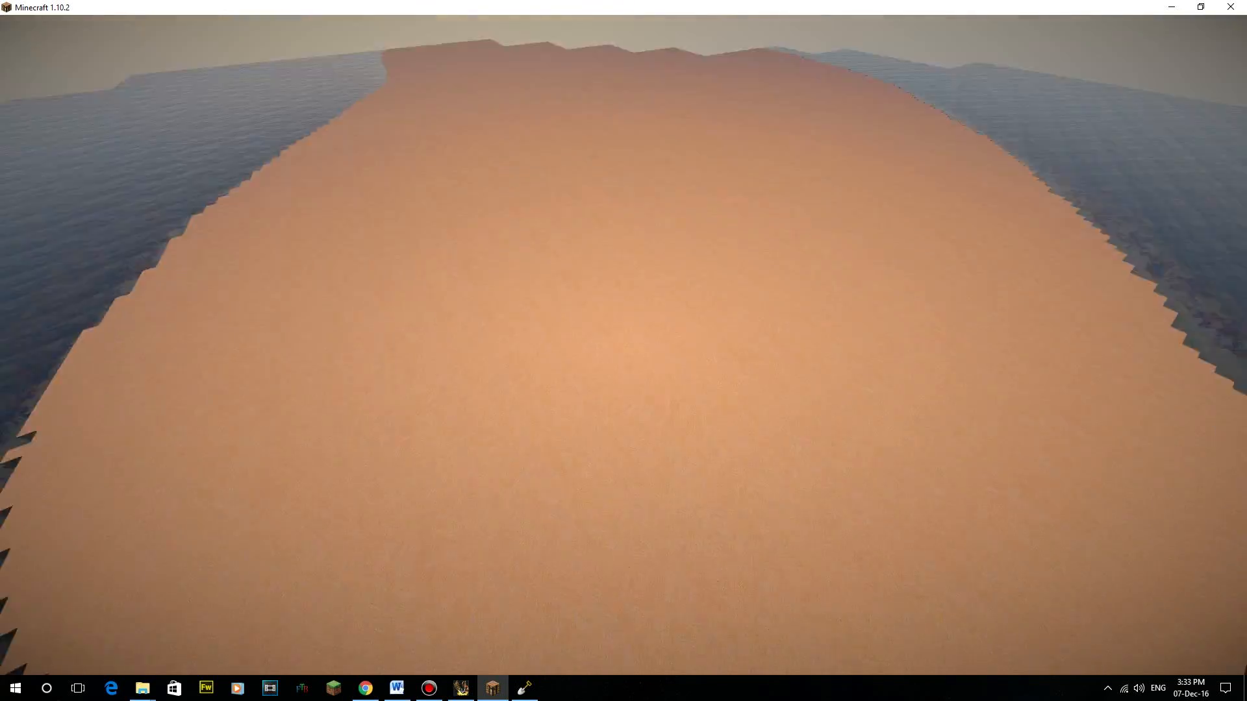
key("space")
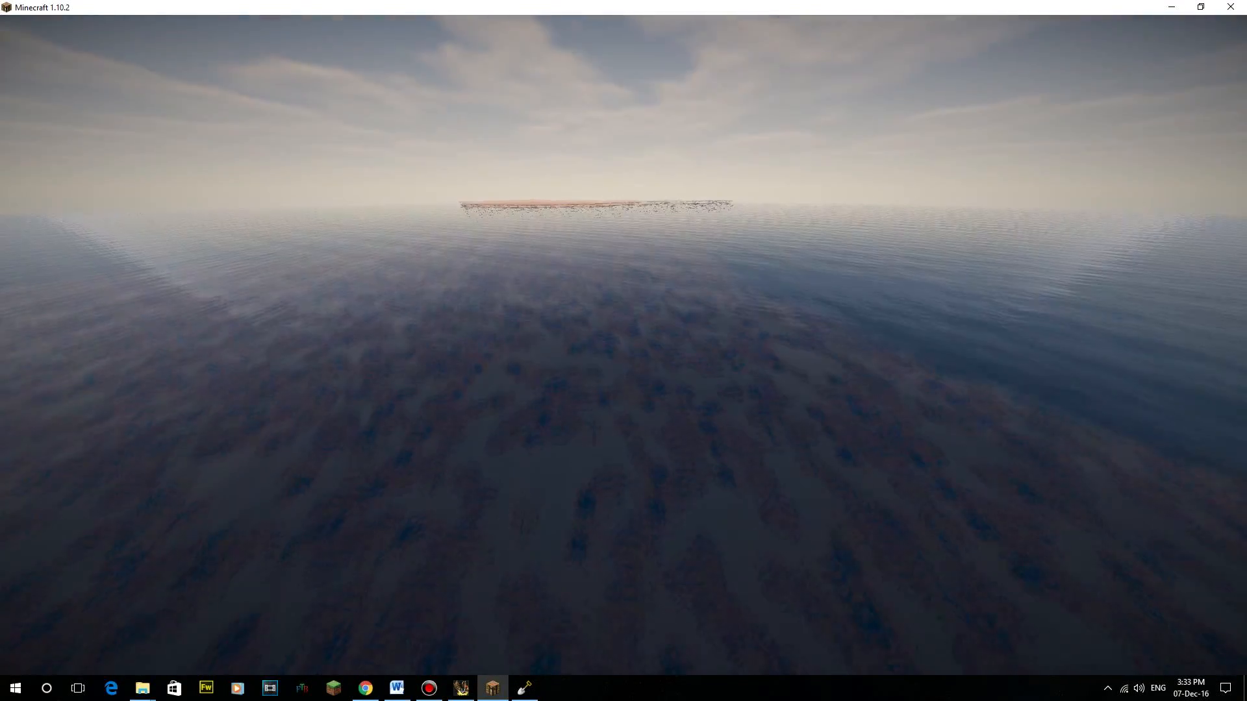
key("Escape")
left_click(624, 475)
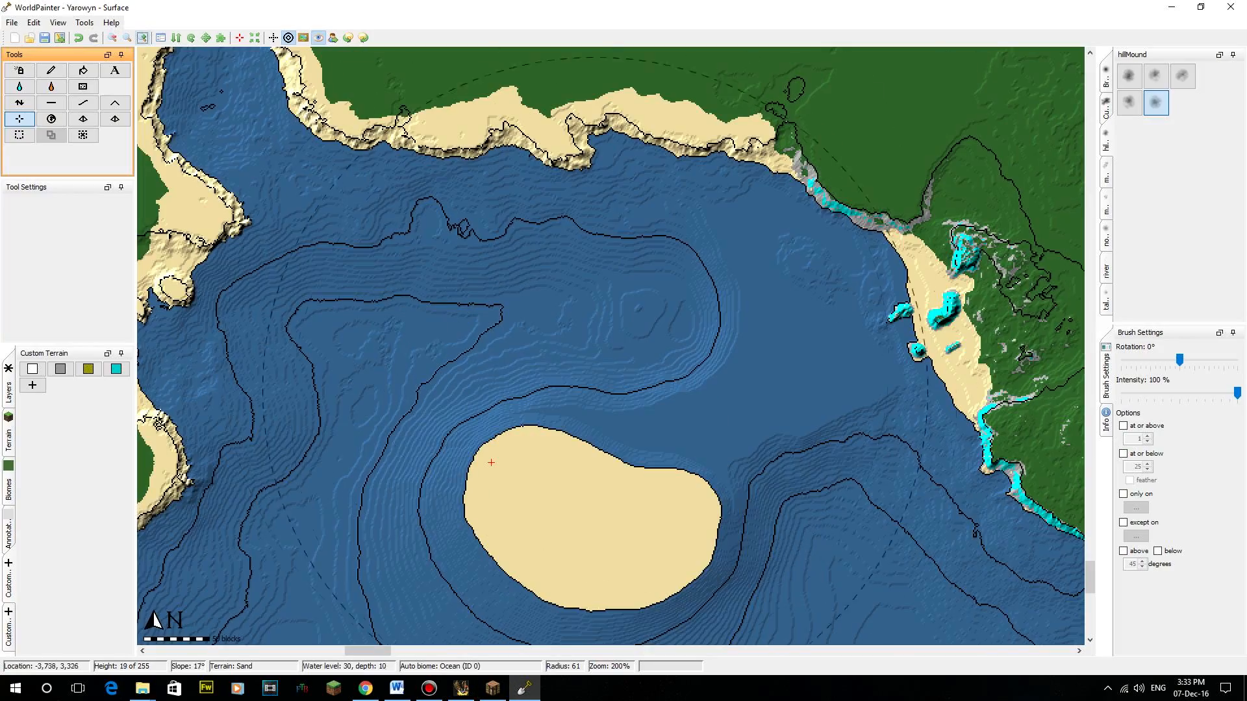
- Limit the brush to heights from 1 to 26 and ready the BritanniaHeightMapPreview custom brush for changing terrain height
scroll(307, 382, "down", 1)
scroll(458, 364, "up", 2)
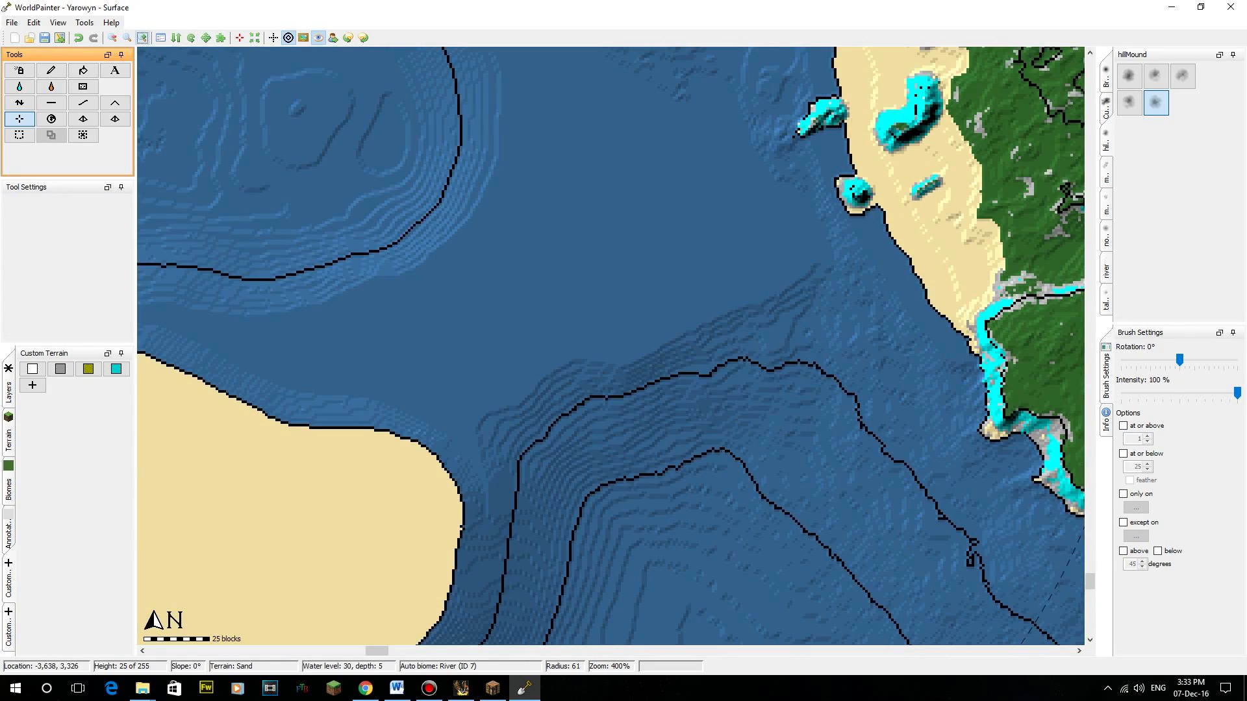
left_click(1122, 453)
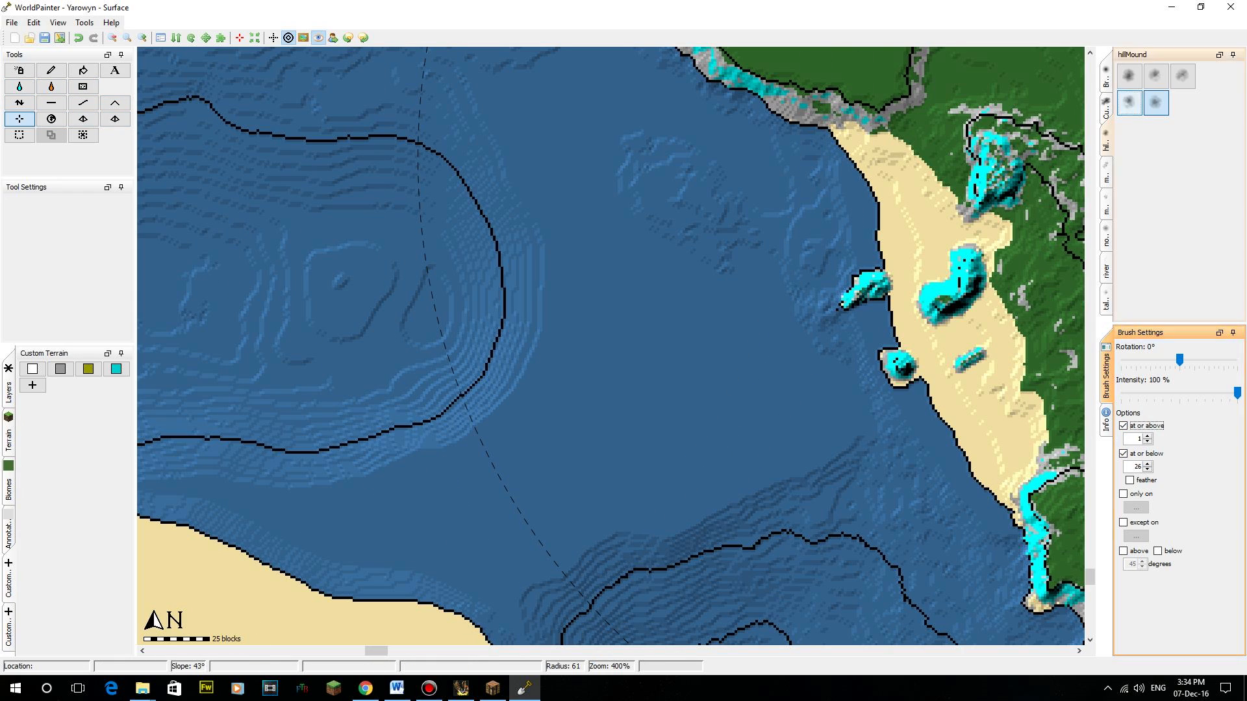
left_click(1106, 107)
left_click(1182, 156)
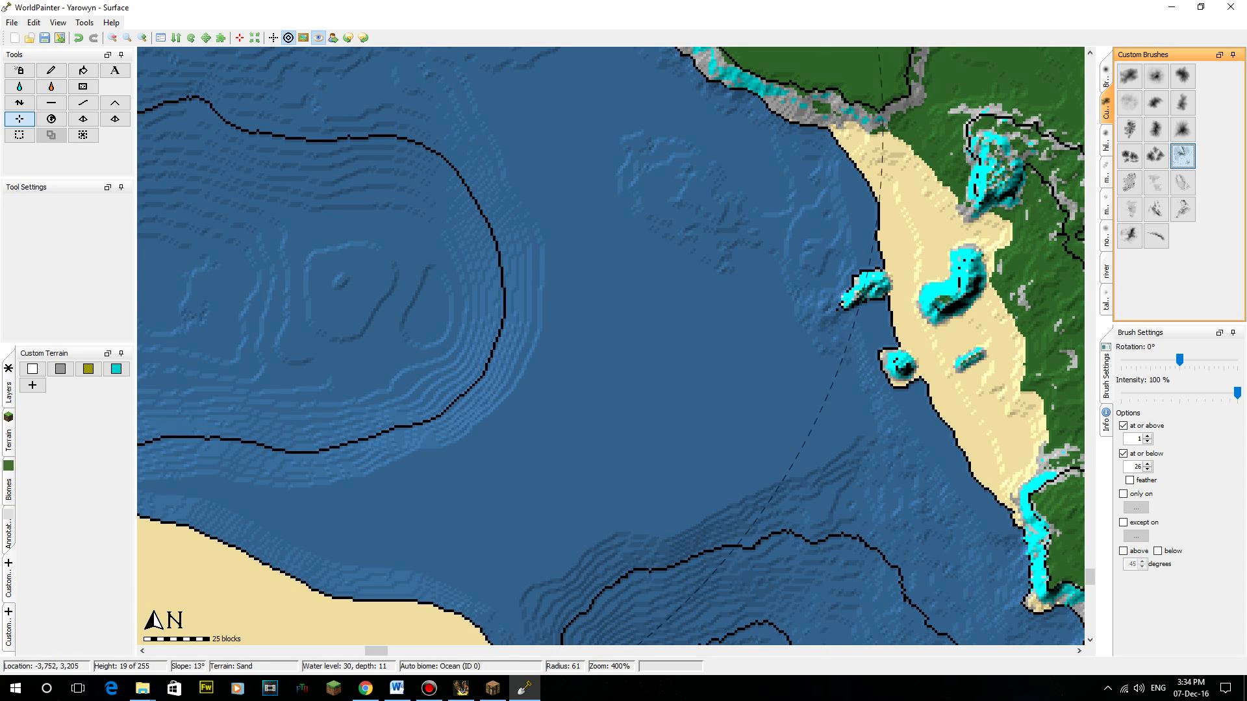
left_click(19, 103)
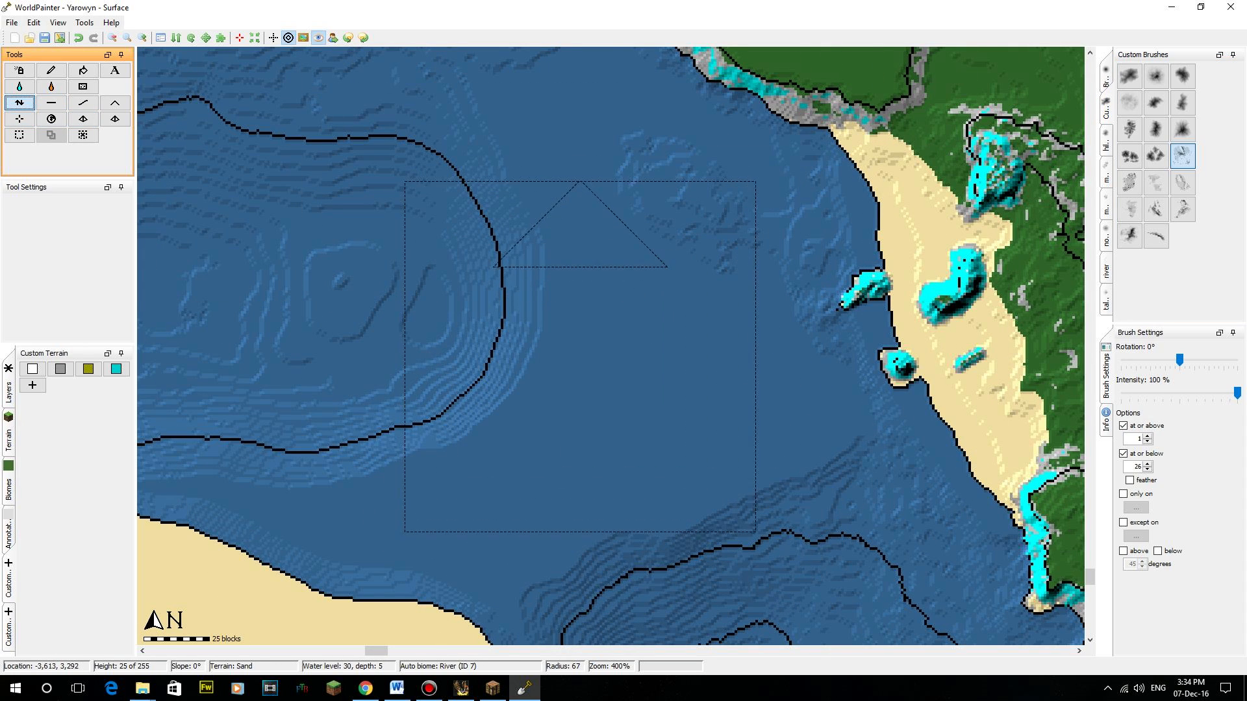
- Roughen the seabed between the island and the eastern beach and southeast of the island, using a brush radius of about 80
scroll(579, 357, "down", 2)
left_click(687, 401)
left_click(590, 392)
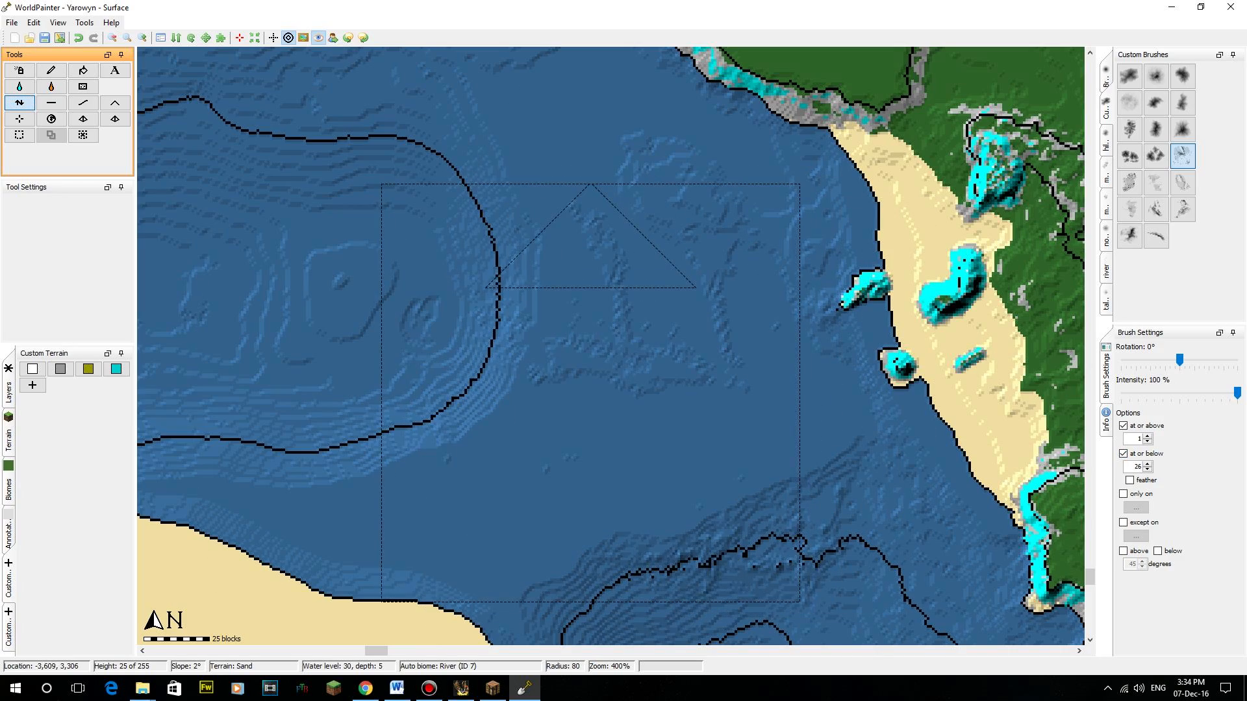
left_click(565, 291)
mouse_move(553, 278)
middle_mouse_down()
mouse_move(557, 289)
mouse_move(623, 213)
middle_mouse_up()
left_click(657, 391)
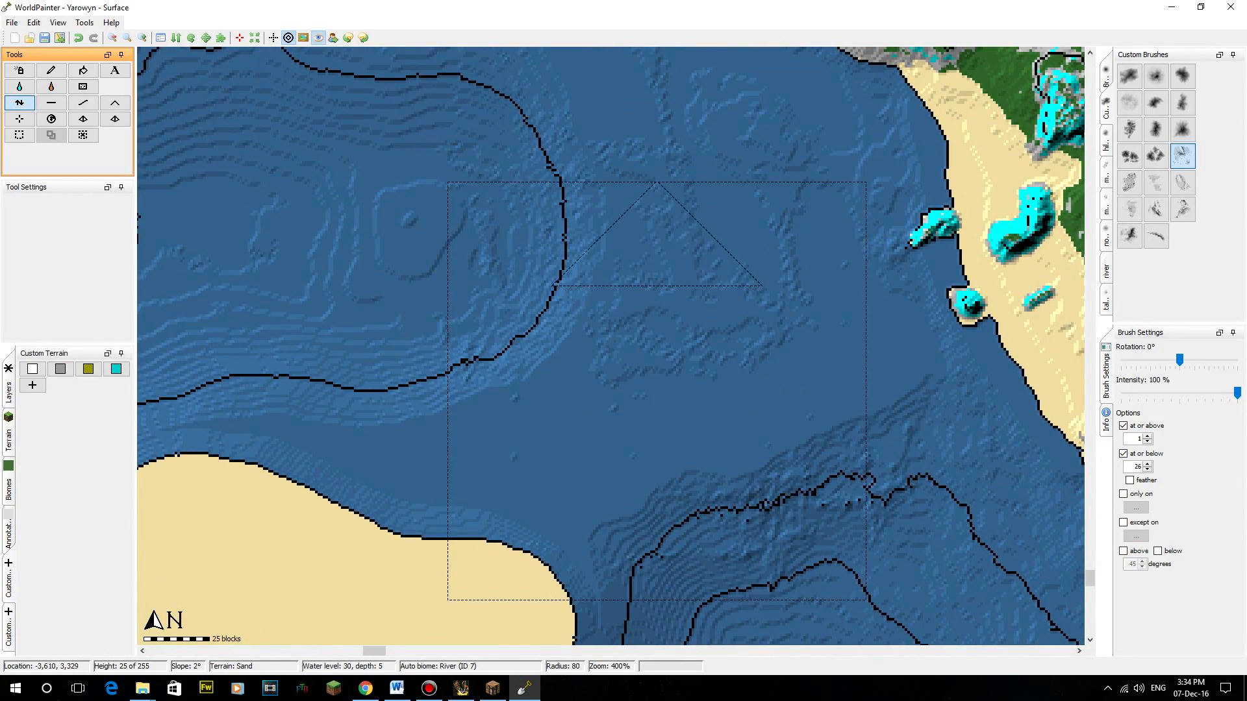
middle_click_drag(657, 391, 587, 237)
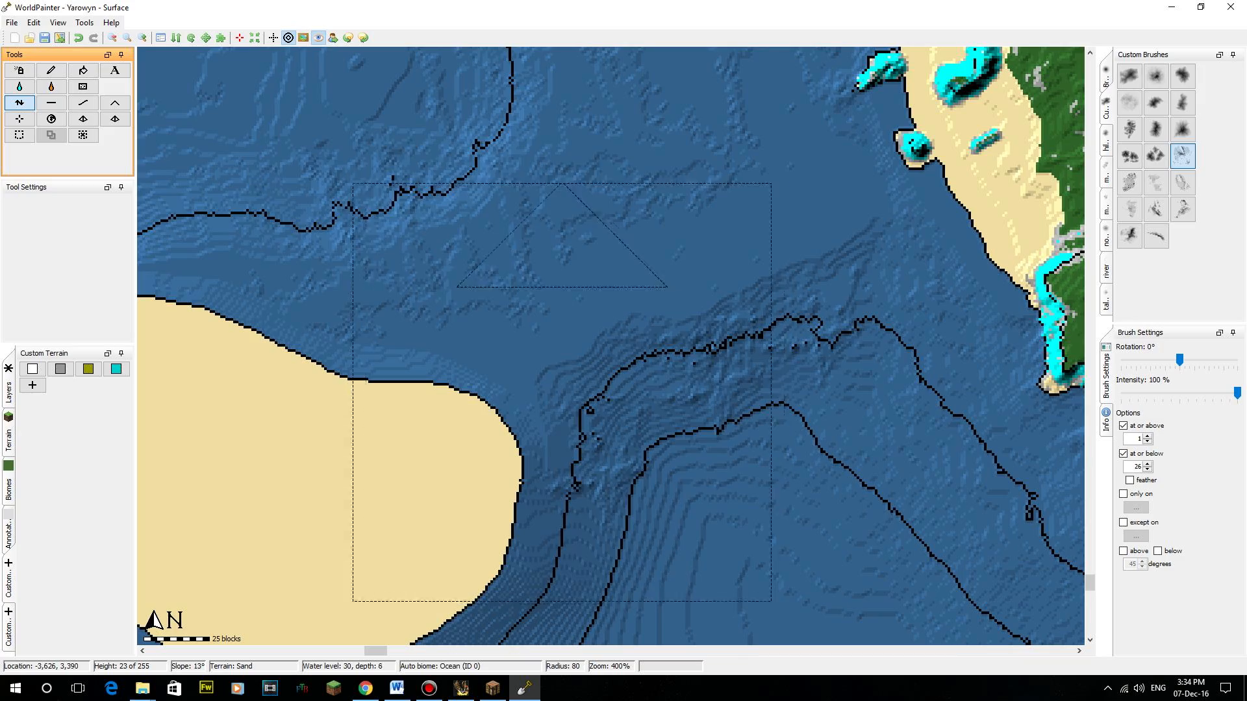
left_click(703, 391)
middle_click_drag(646, 359, 570, 252)
left_click(682, 410)
middle_click_drag(683, 412, 564, 295)
- Roughen the seabed north and northwest of the island towards the western headland, reducing the brush radius to 40 for smaller patches
mouse_move(359, 106)
middle_mouse_down()
mouse_move(642, 281)
mouse_move(893, 482)
middle_mouse_up()
left_click(603, 252)
middle_click_drag(622, 181, 763, 314)
left_click_drag(755, 313, 488, 307)
middle_click_drag(755, 349, 843, 274)
left_click_drag(838, 276, 402, 341)
mouse_move(552, 347)
middle_mouse_down()
mouse_move(674, 288)
mouse_move(744, 270)
middle_mouse_up()
left_click_drag(635, 331, 573, 384)
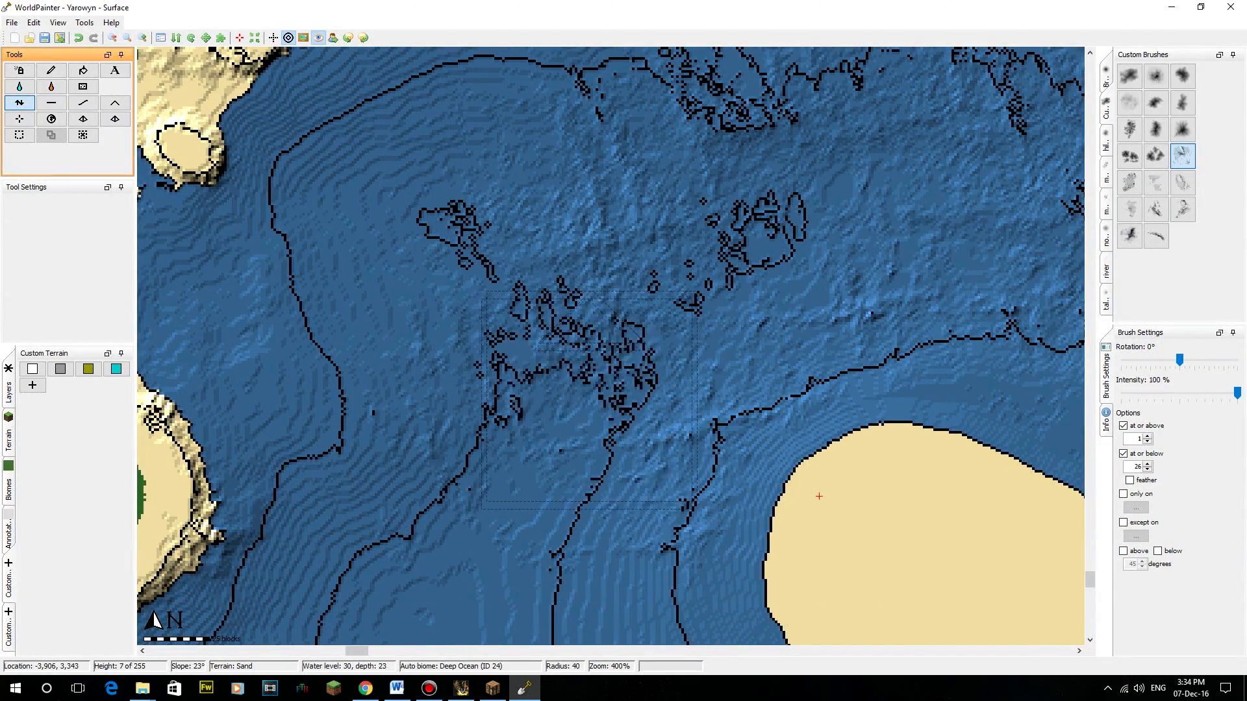
scroll(578, 433, "down", 11)
mouse_move(612, 350)
left_mouse_down()
mouse_move(730, 313)
mouse_move(715, 354)
mouse_move(724, 342)
left_mouse_up()
middle_click_drag(818, 496, 528, 600)
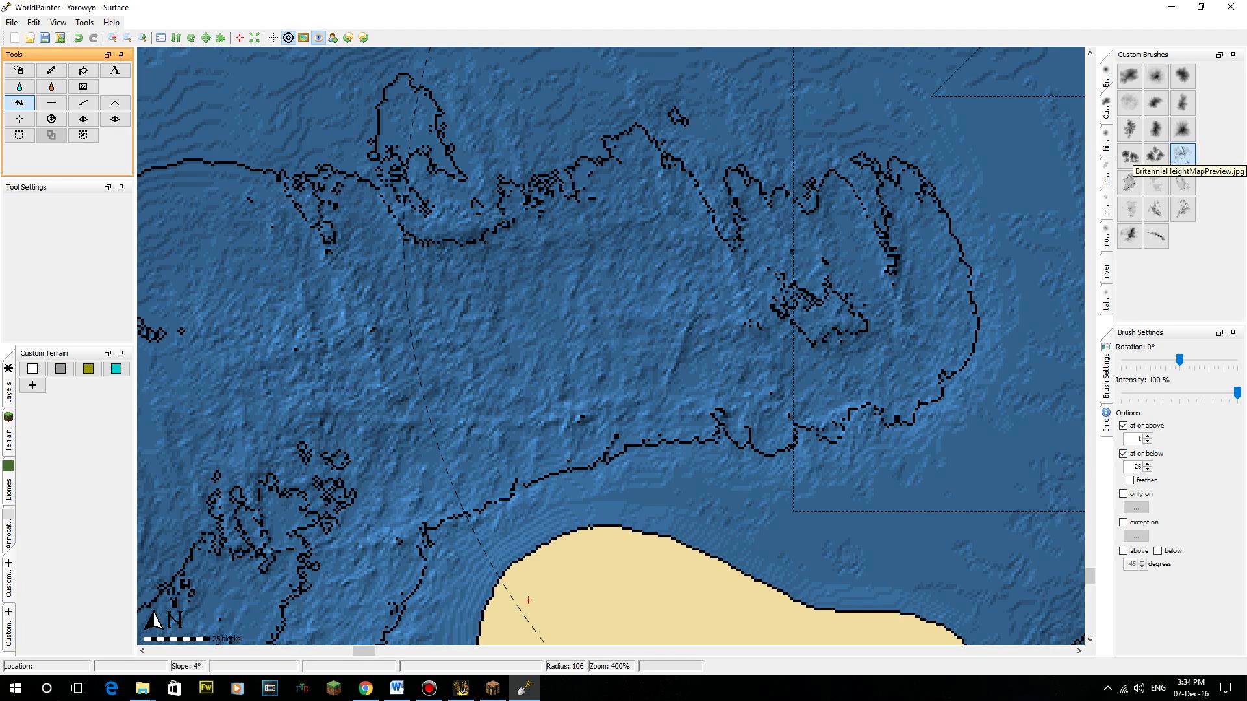
- Add more height variation to the seabed north of the island and down its southwestern side with brush radii of 54 to 77
scroll(528, 600, "up", 3)
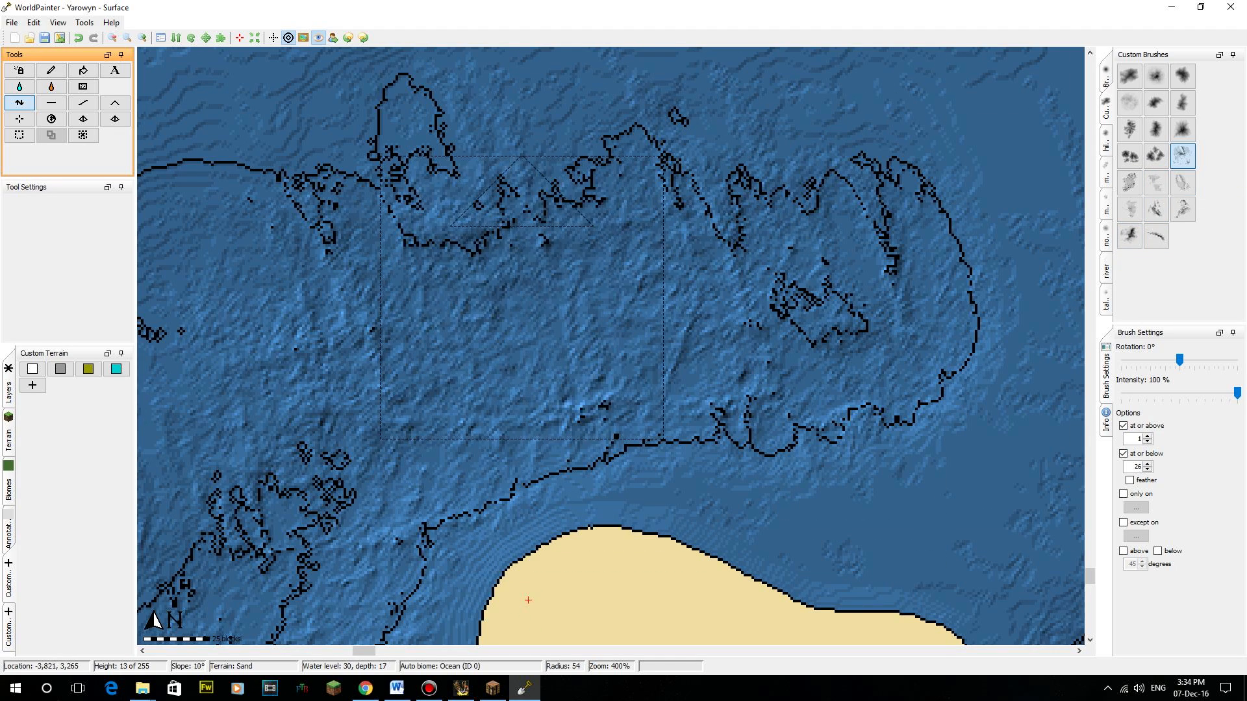
mouse_move(528, 600)
middle_mouse_down()
mouse_move(716, 632)
mouse_move(933, 417)
mouse_move(974, 148)
middle_mouse_up()
scroll(716, 632, "up", 1)
middle_click_drag(726, 524, 563, 292)
left_click_drag(563, 292, 778, 367)
middle_click_drag(779, 366, 516, 268)
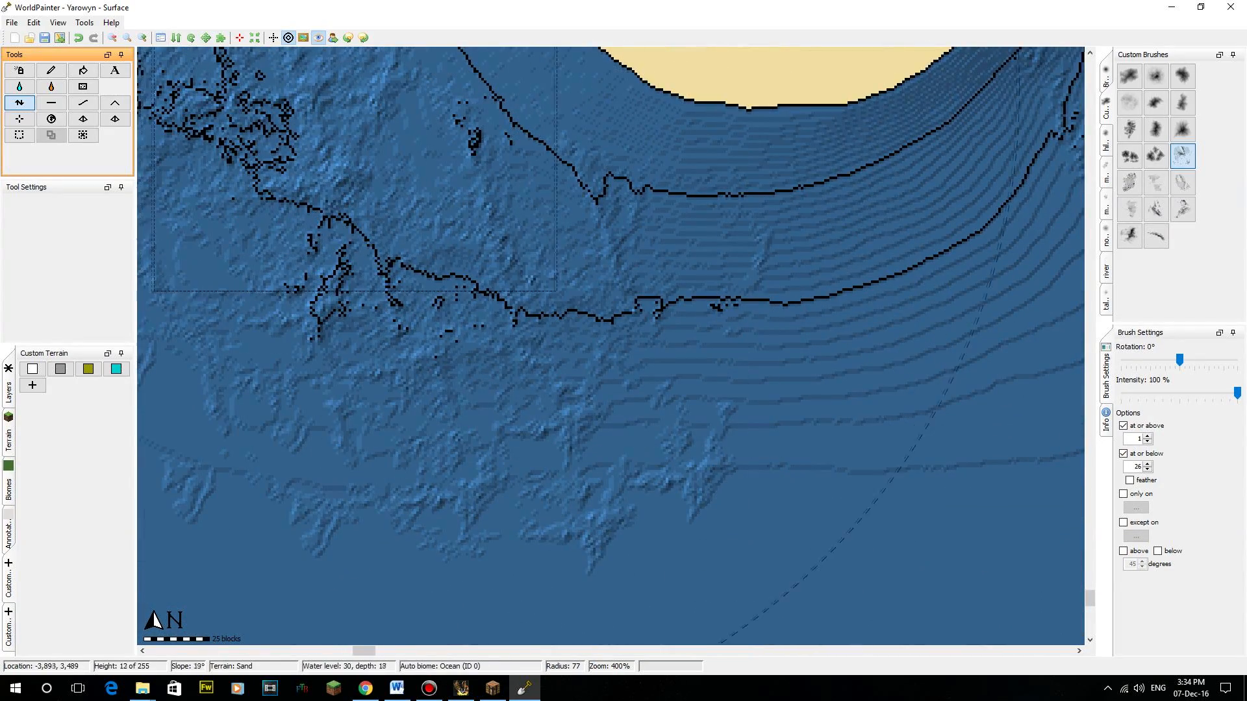
- Undo the last height stroke southwest of the island and review the roughened seabed across the whole bay
key("ctrl+z")
middle_click_drag(572, 165, 867, 436)
mouse_move(661, 391)
middle_mouse_down()
mouse_move(544, 507)
mouse_move(368, 643)
middle_mouse_up()
middle_click_drag(551, 339, 154, 483)
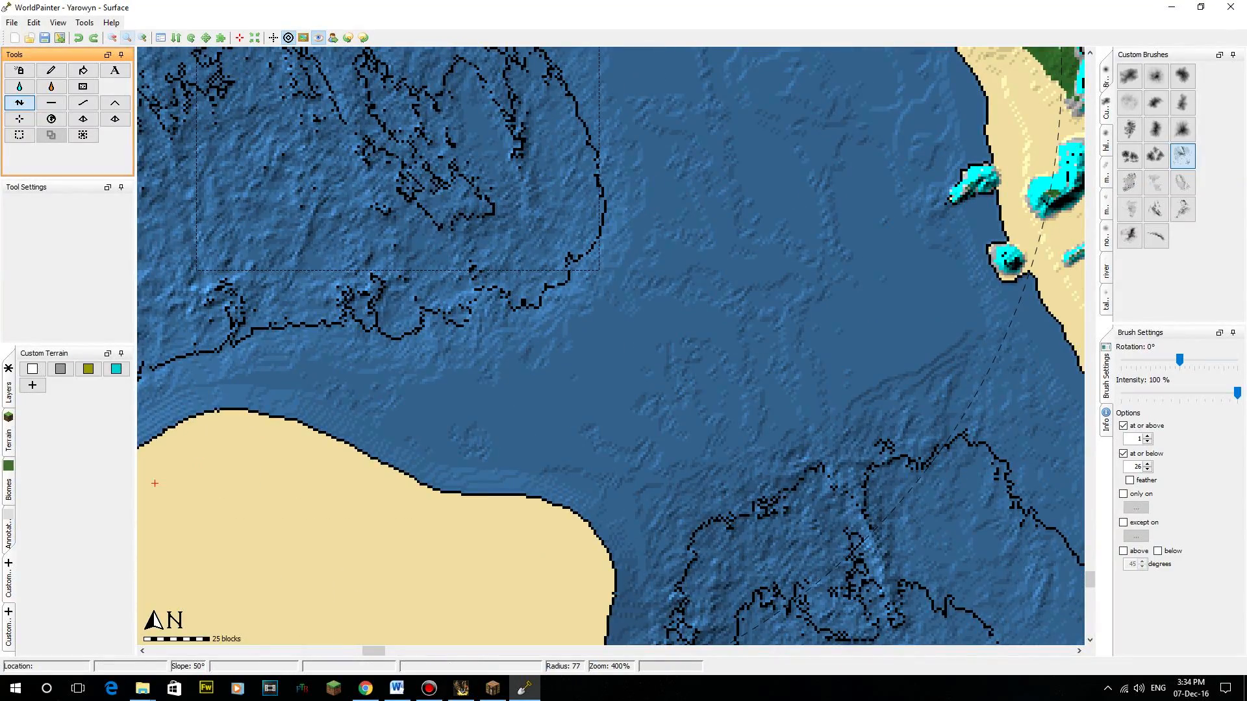
left_click(112, 38)
left_click(113, 38)
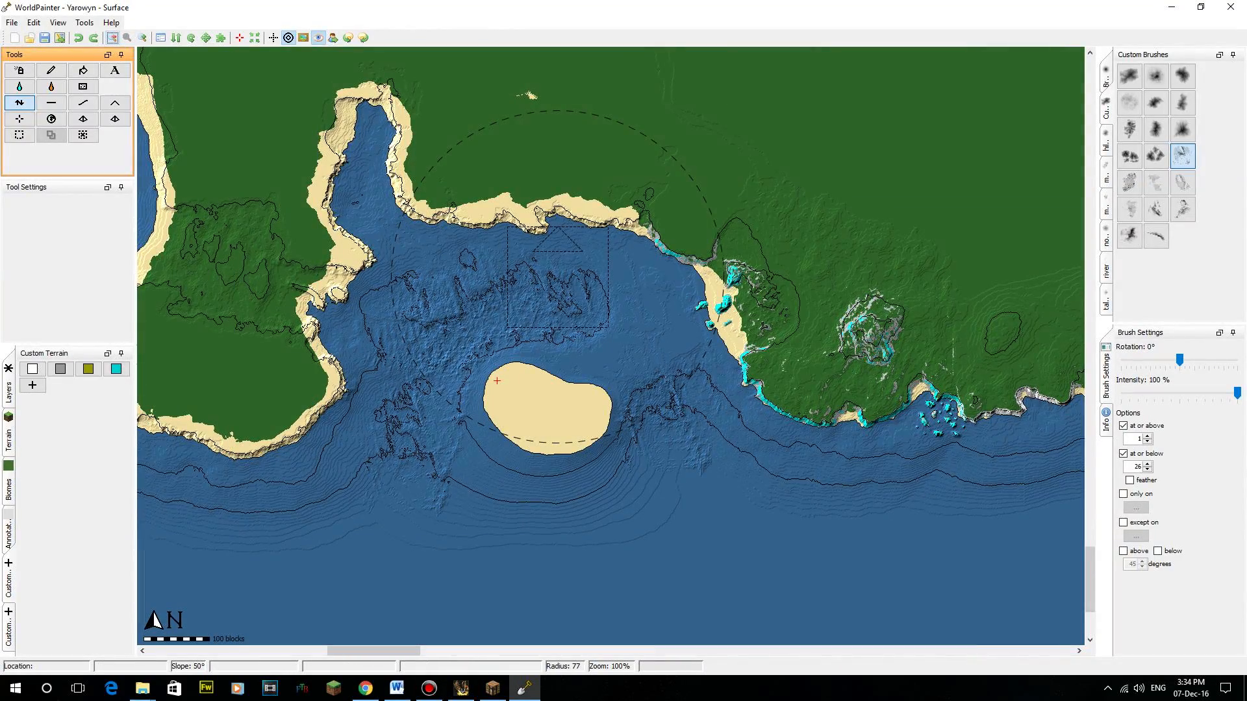
left_click(142, 37)
left_click(142, 37)
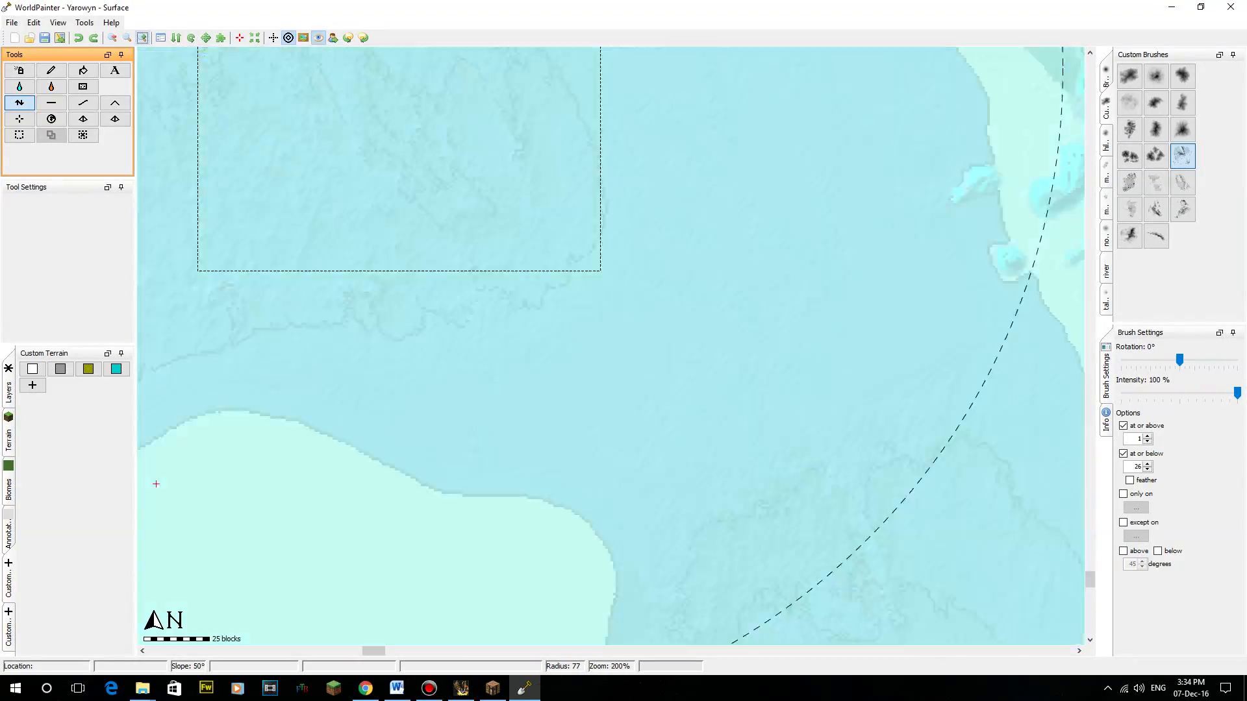
- Smooth the roughened seabed north and west of the island with another custom brush at radius 86
left_click(112, 37)
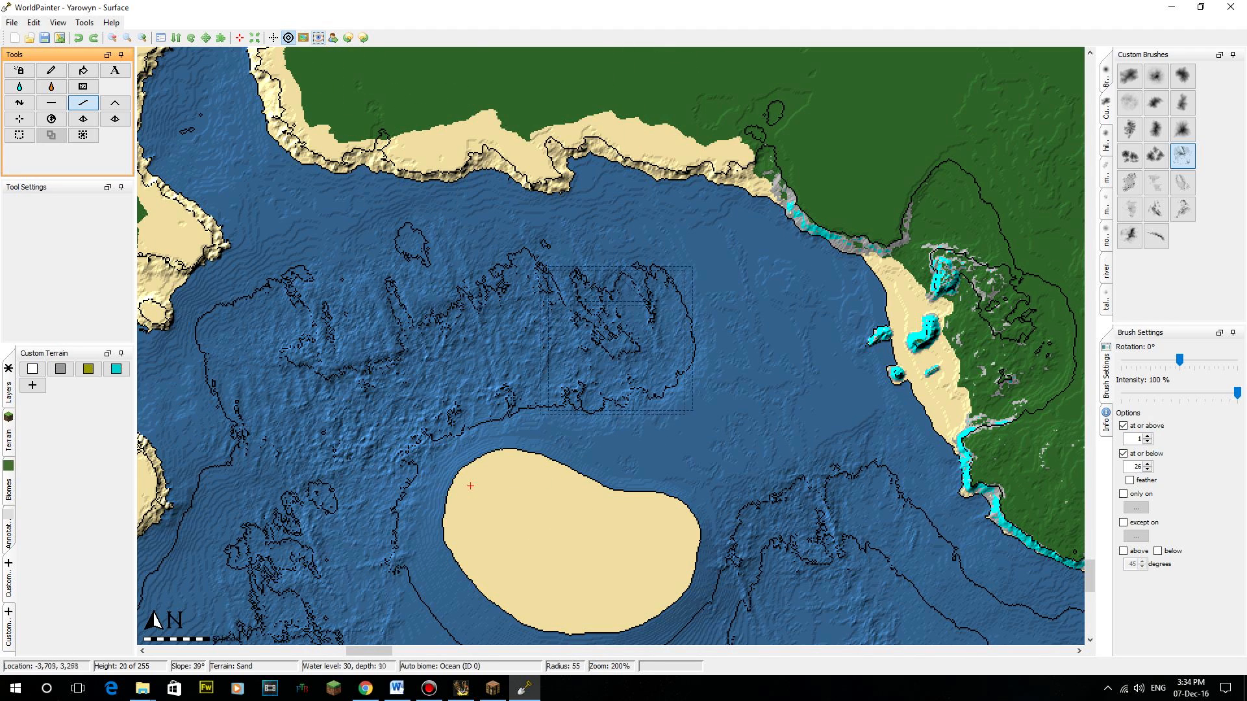
left_click(1129, 129)
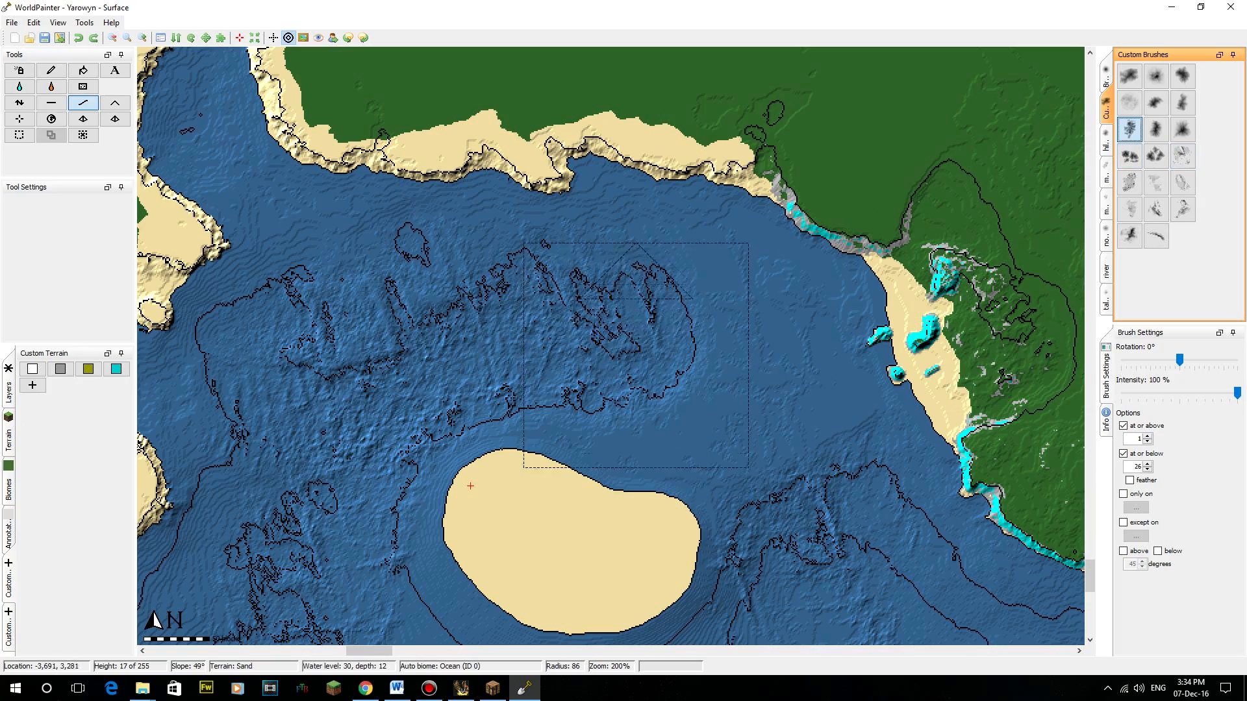
left_click_drag(472, 345, 414, 357)
middle_click_drag(414, 357, 586, 257)
mouse_move(552, 227)
left_mouse_down()
mouse_move(474, 228)
mouse_move(461, 540)
mouse_move(597, 316)
mouse_move(668, 324)
left_mouse_up()
middle_click_drag(440, 469, 450, 316)
left_click_drag(450, 315, 432, 357)
- Smooth the rough seabed southeast of the island and check the softened contours around the bay
mouse_move(576, 449)
middle_mouse_down()
mouse_move(323, 465)
mouse_move(282, 486)
middle_mouse_up()
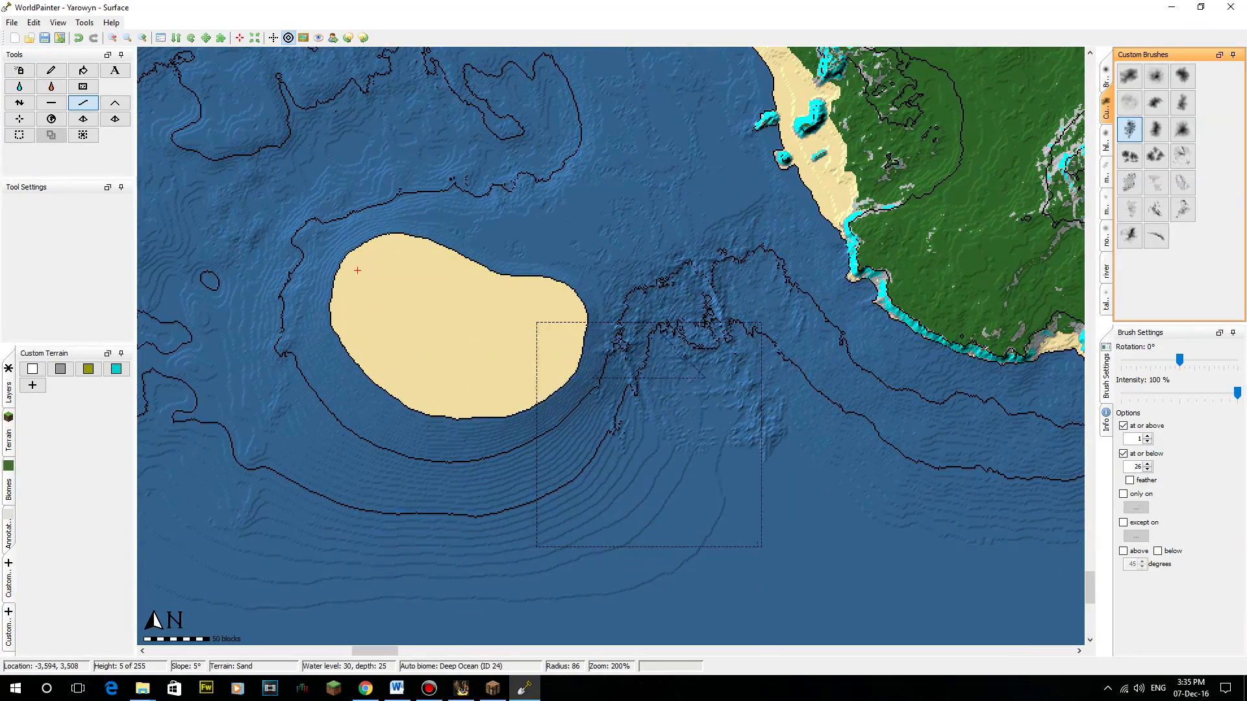
middle_click_drag(489, 105, 660, 334)
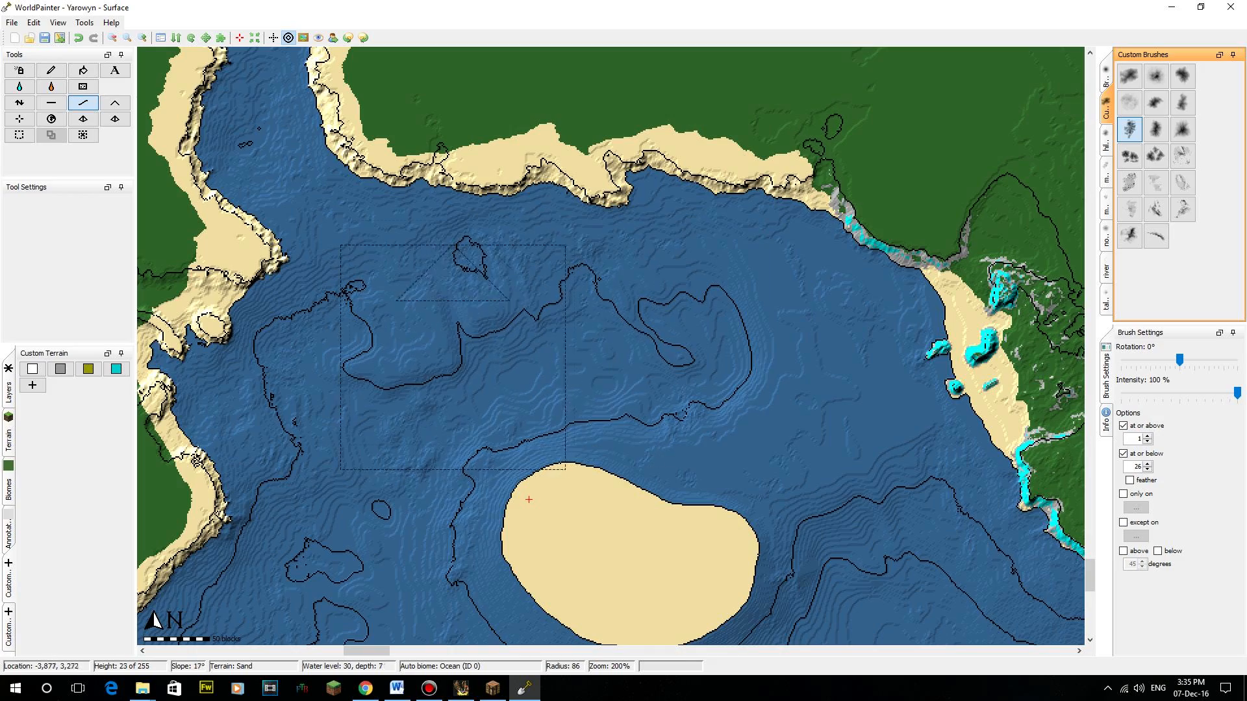
middle_click_drag(368, 436, 469, 260)
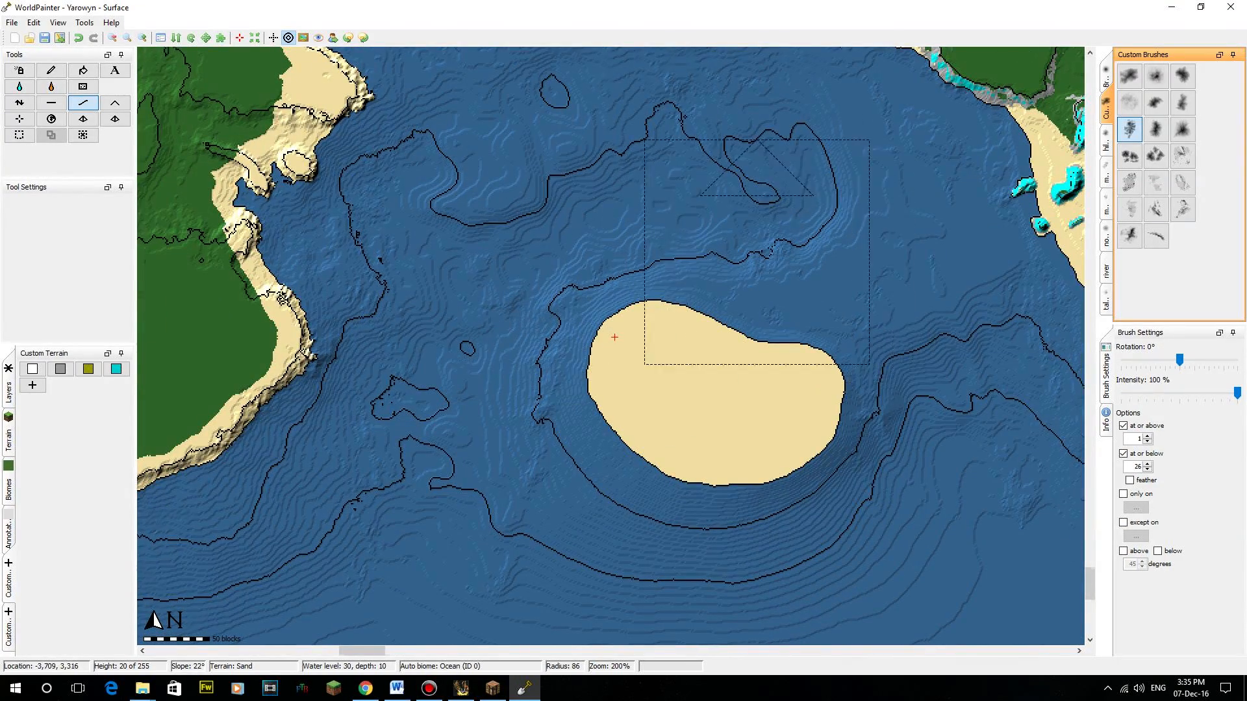
middle_click_drag(675, 247, 497, 212)
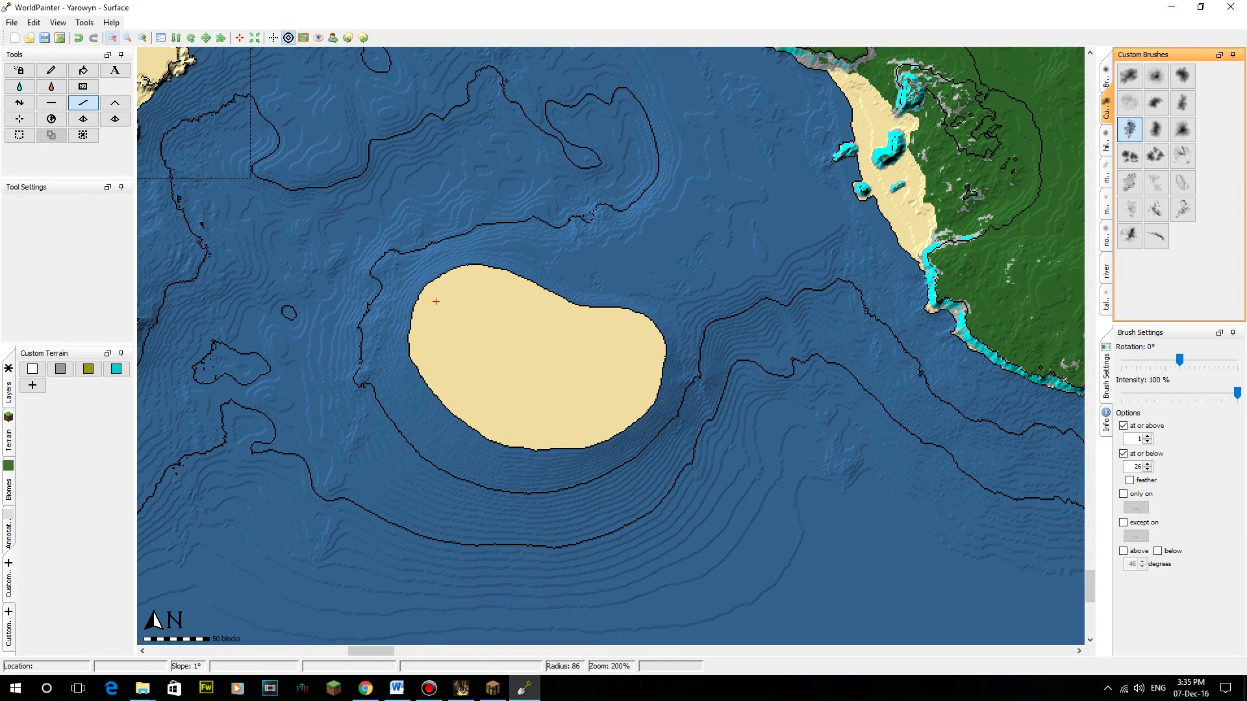
- Switch to Chrome to study the aerial photo of Mont Saint-Michel, then return to the island in WorldPainter
left_click_drag(0, 6, 593, 0)
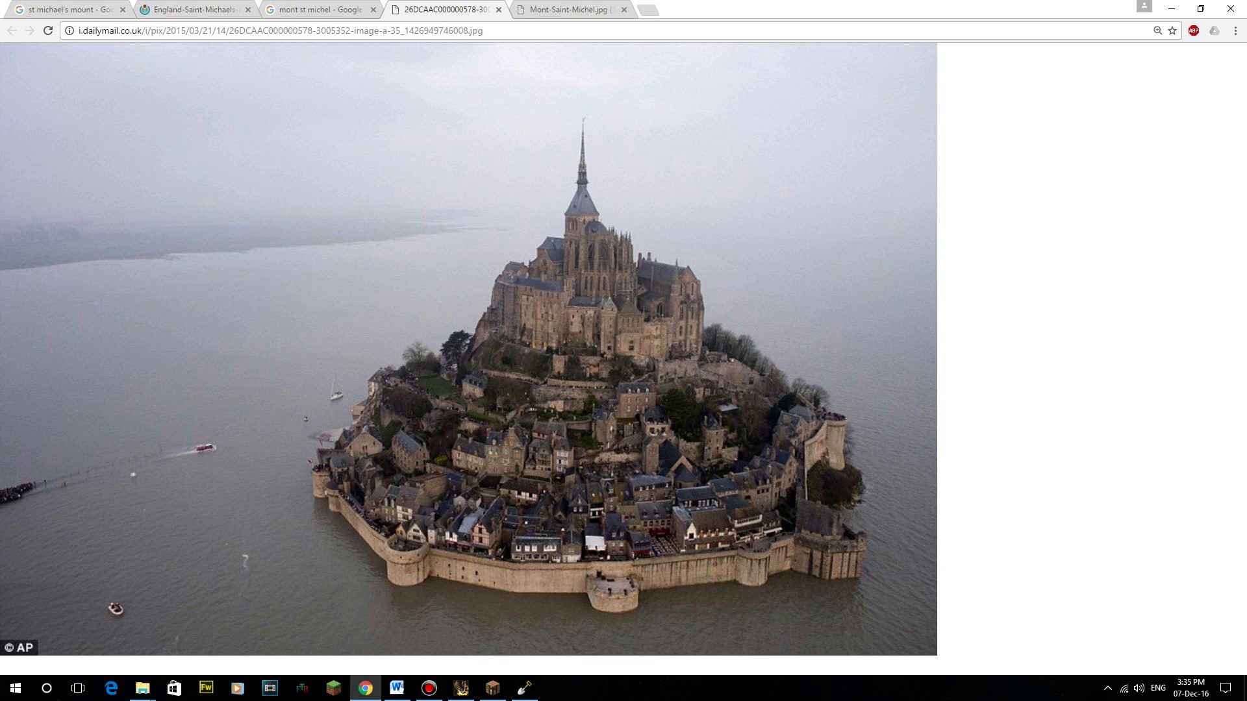
left_click_drag(782, 7, 0, 11)
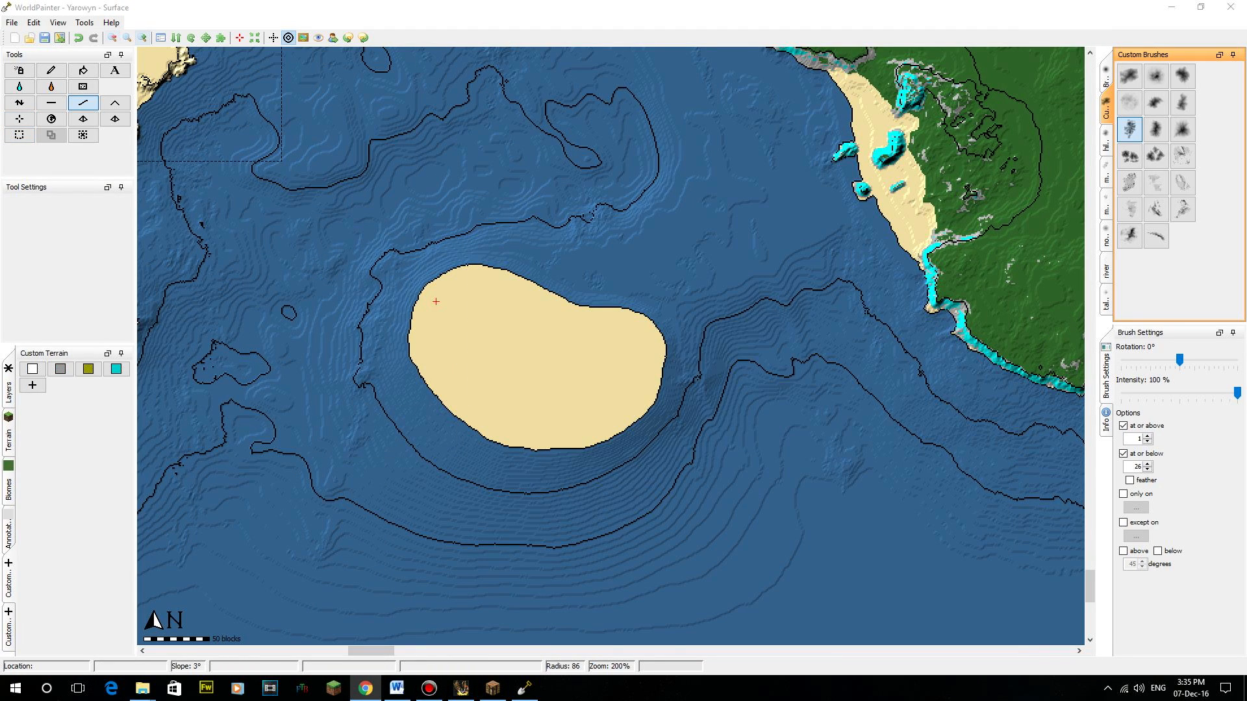
scroll(436, 302, "up", 1)
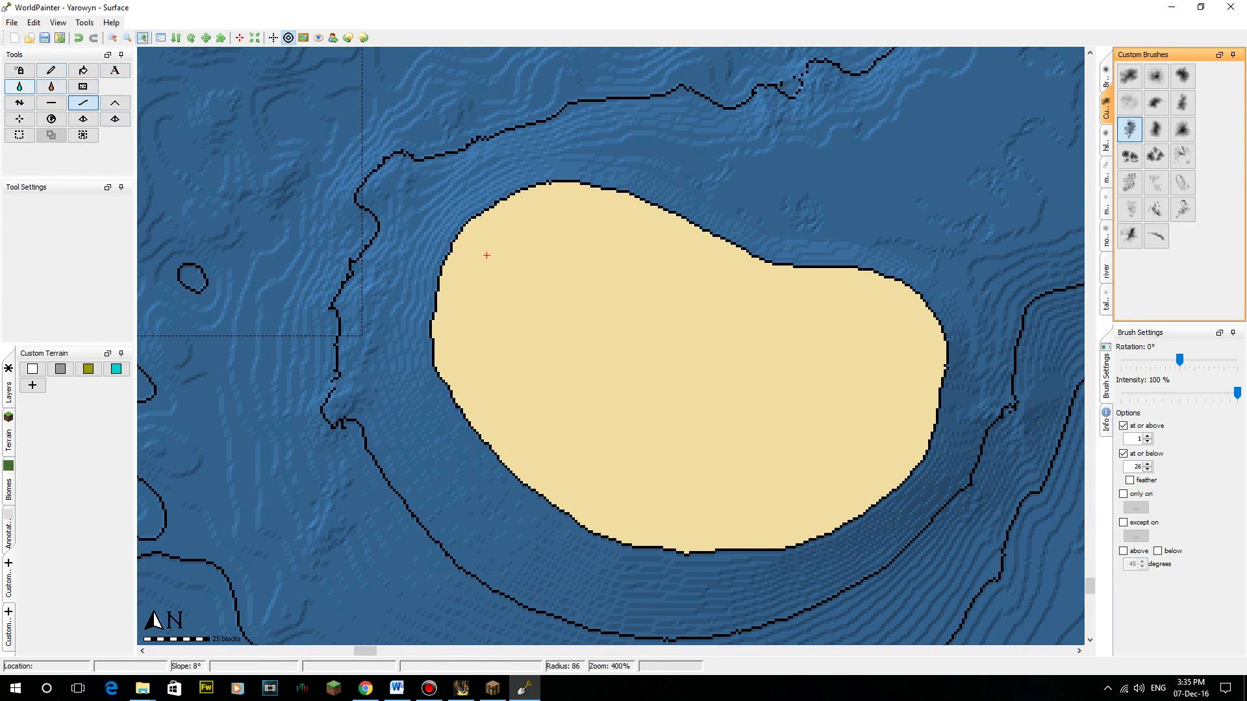
- Ready the height tool with the fourth mountainTerraced brush and set its upper height limit to 37
left_click(19, 102)
left_click(1106, 172)
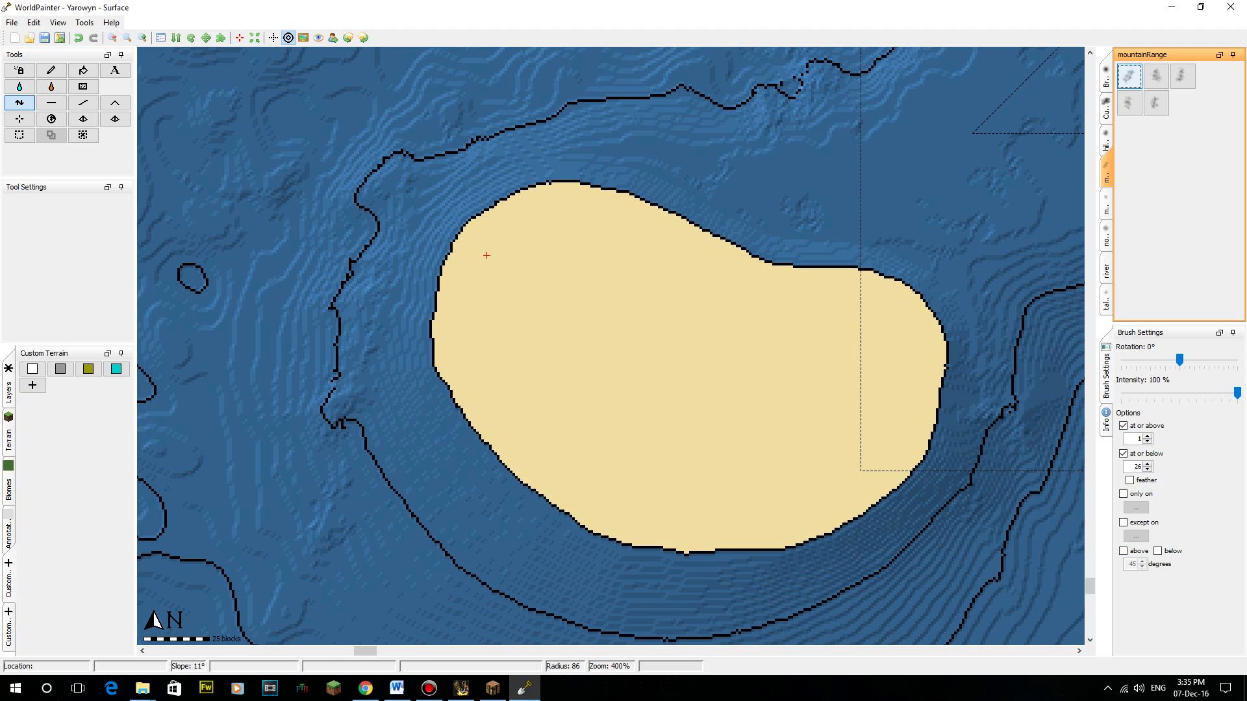
left_click(1106, 140)
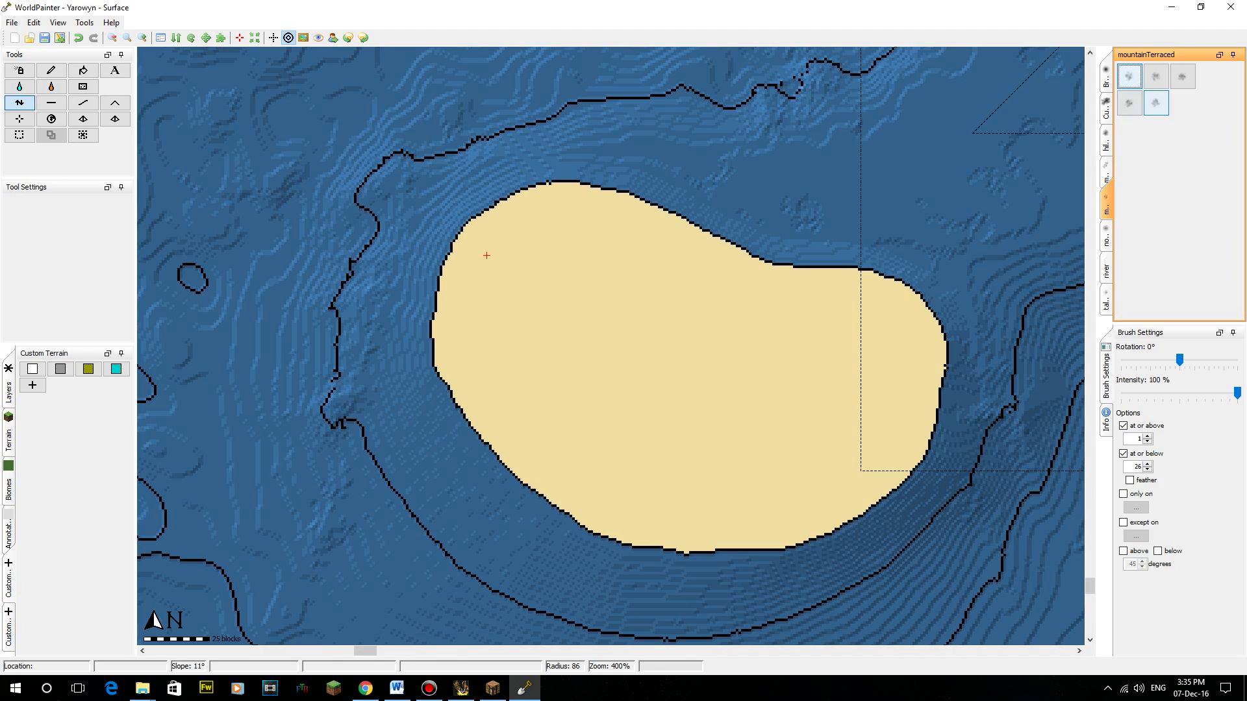
left_click(1105, 235)
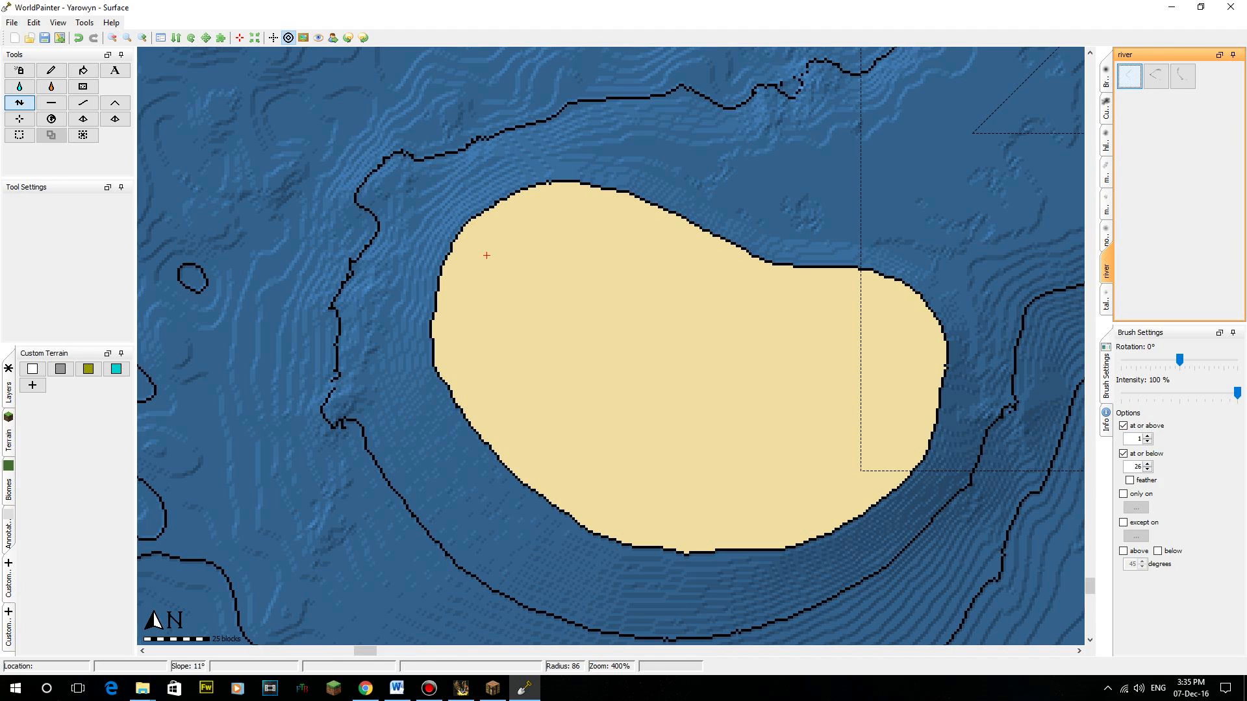
left_click(1106, 302)
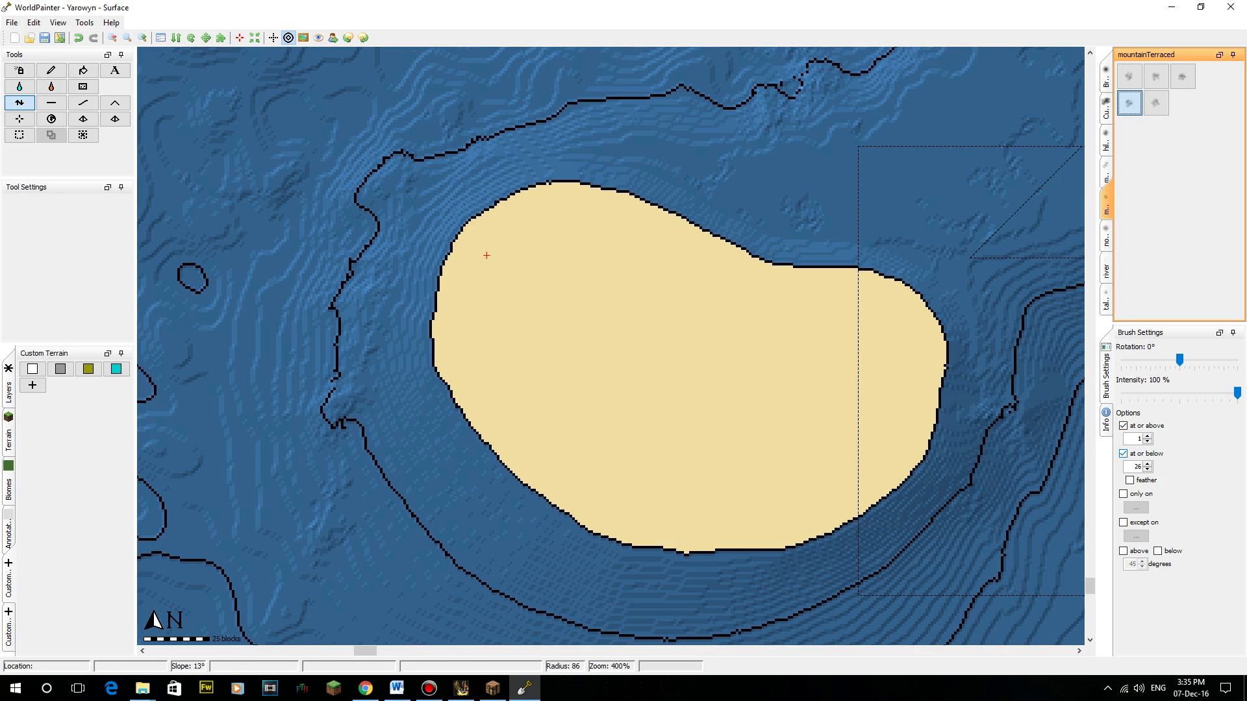
left_click(1147, 463)
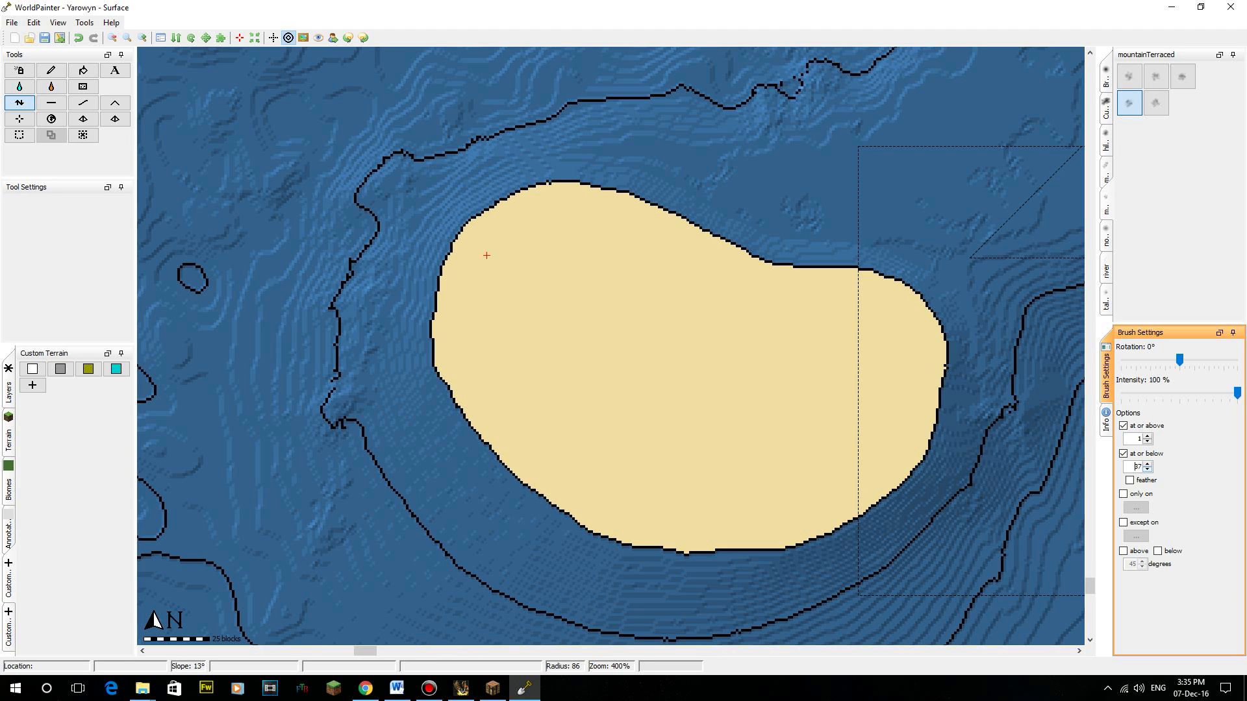
- Raise the flat sand island into a plateau with rugged sloping edges, starting at brush radius 55 and shrinking it for the rim
scroll(585, 279, "down", 7)
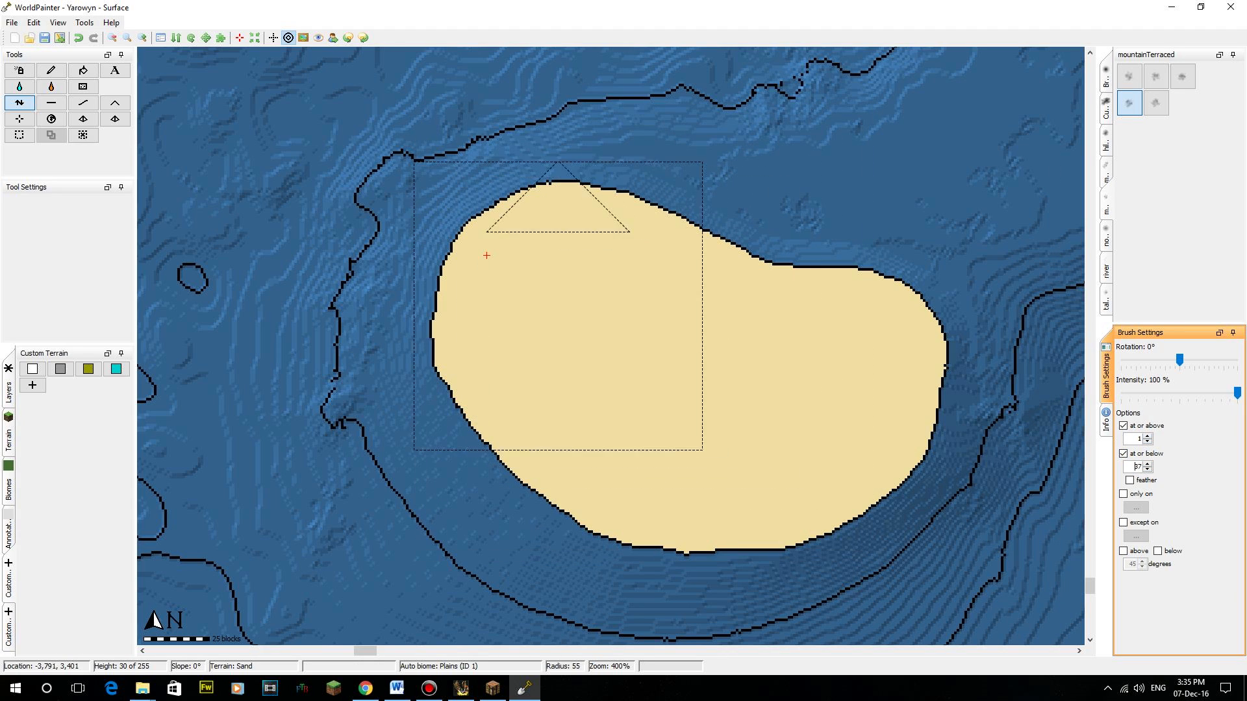
mouse_move(540, 277)
left_mouse_down()
mouse_move(506, 241)
mouse_move(493, 295)
mouse_move(532, 370)
mouse_move(591, 428)
mouse_move(729, 443)
mouse_move(838, 389)
mouse_move(877, 327)
mouse_move(757, 303)
mouse_move(649, 259)
mouse_move(585, 292)
mouse_move(738, 288)
mouse_move(837, 364)
mouse_move(875, 442)
mouse_move(826, 409)
mouse_move(771, 501)
mouse_move(644, 482)
mouse_move(517, 395)
mouse_move(595, 348)
mouse_move(740, 362)
mouse_move(796, 395)
mouse_move(737, 431)
mouse_move(723, 390)
mouse_move(673, 415)
mouse_move(773, 448)
mouse_move(828, 406)
mouse_move(834, 416)
mouse_move(839, 361)
mouse_move(617, 320)
mouse_move(684, 351)
mouse_move(684, 442)
mouse_move(721, 481)
mouse_move(598, 442)
mouse_move(529, 366)
mouse_move(531, 271)
mouse_move(512, 258)
mouse_move(626, 411)
mouse_move(574, 328)
mouse_move(630, 371)
mouse_move(584, 319)
mouse_move(605, 291)
mouse_move(572, 257)
mouse_move(619, 327)
mouse_move(659, 441)
mouse_move(628, 446)
left_mouse_up()
scroll(526, 257, "up", 1)
scroll(577, 327, "down", 4)
scroll(620, 328, "up", 6)
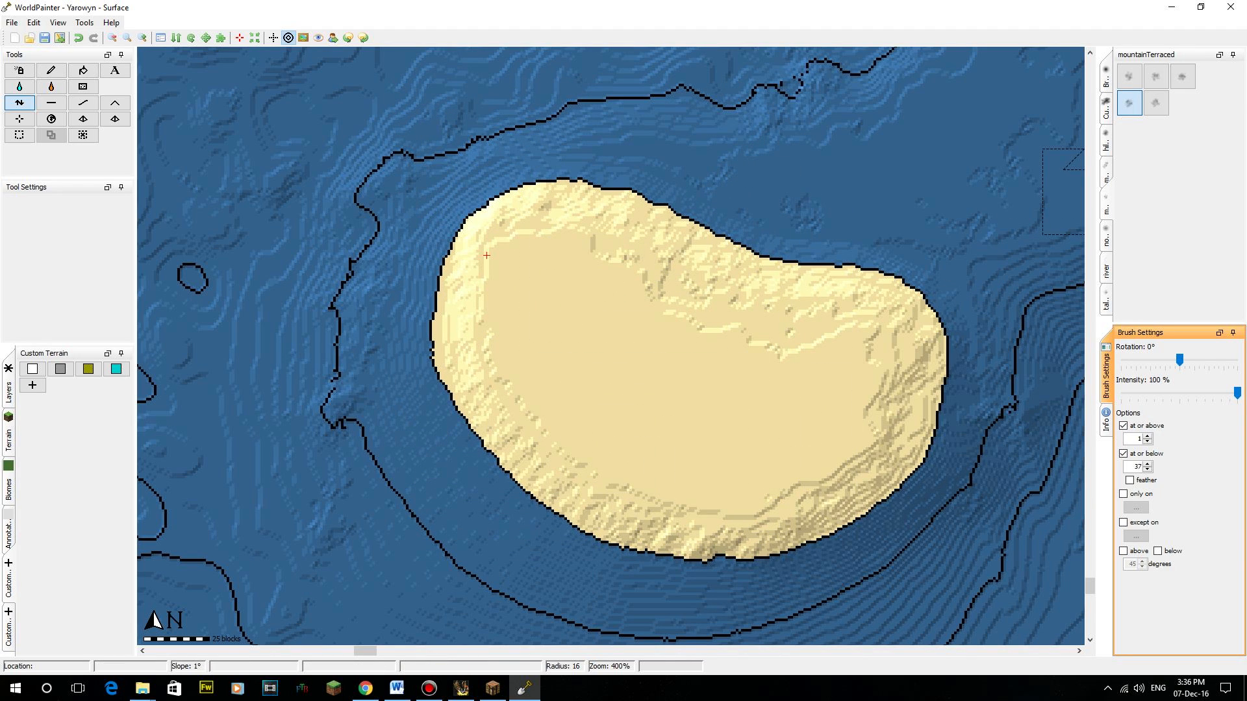
- Shape small headlands along the island's western, northwestern, southwestern and southeastern shores with the fifth mountainTerraced brush rotated 30° at radius 16
left_click(1155, 102)
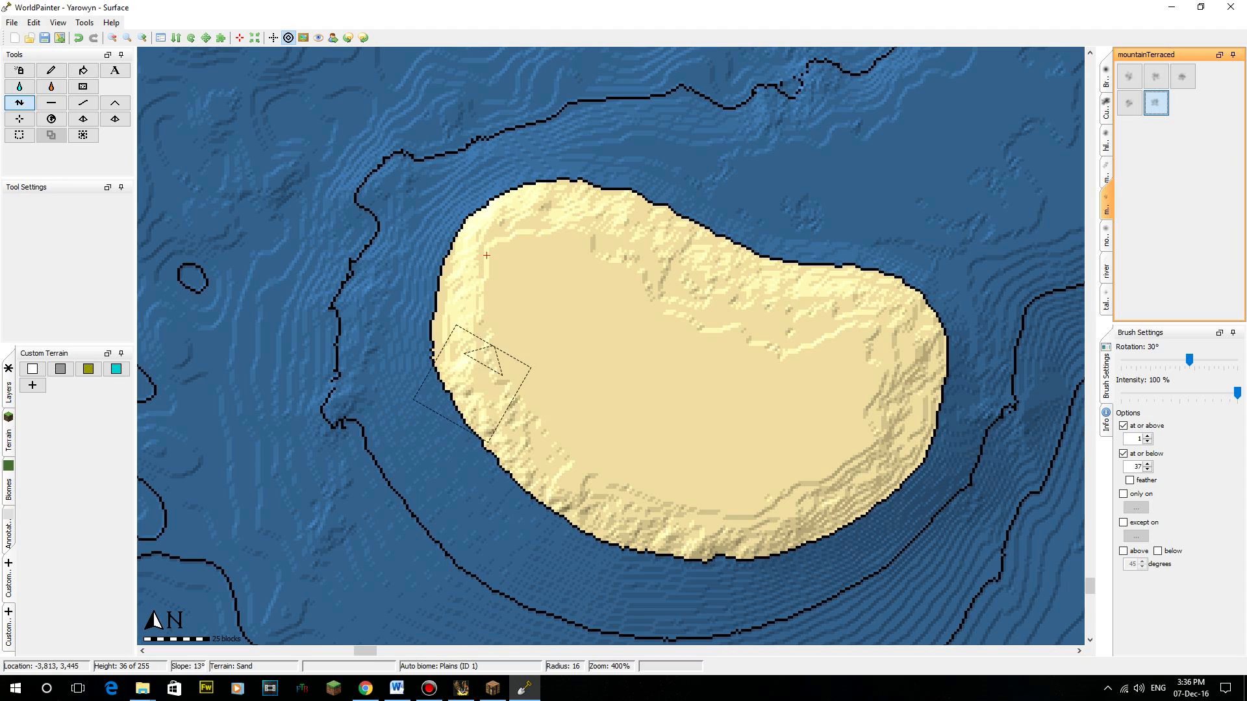
mouse_move(443, 365)
left_mouse_down()
mouse_move(436, 356)
mouse_move(458, 351)
mouse_move(445, 346)
mouse_move(462, 374)
left_mouse_up()
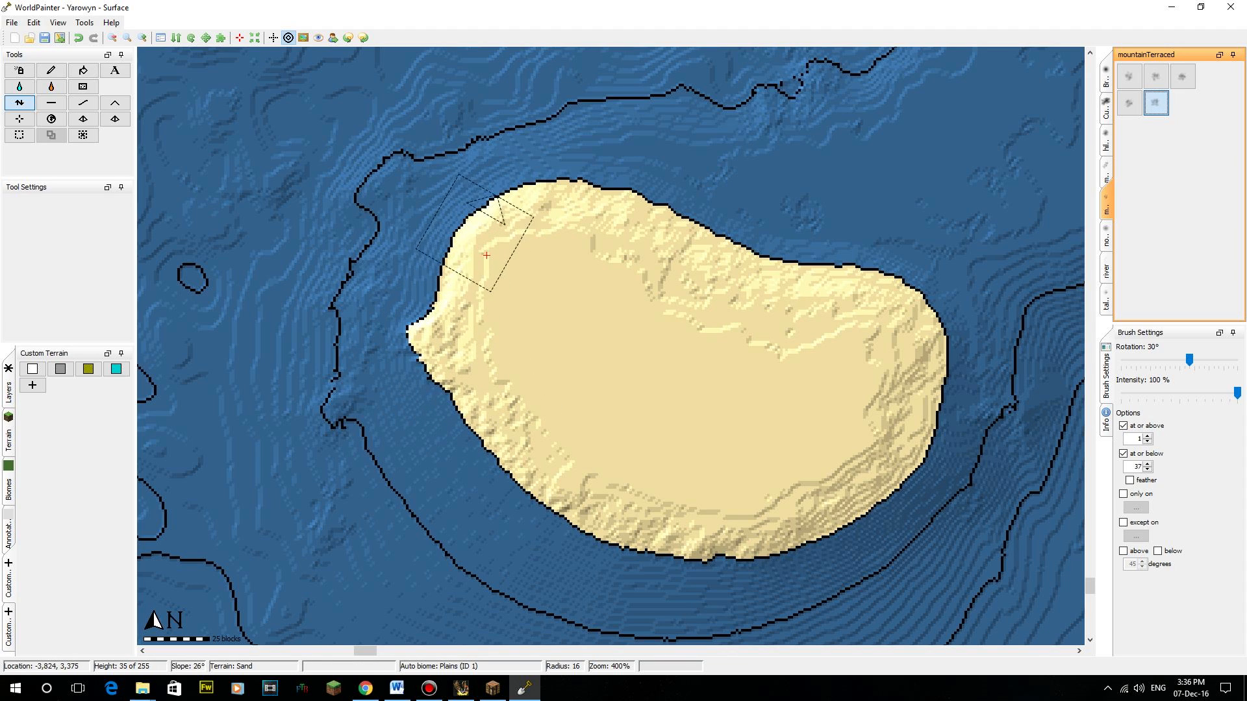
mouse_move(480, 287)
left_mouse_down()
mouse_move(494, 405)
mouse_move(457, 247)
mouse_move(532, 238)
left_mouse_up()
mouse_move(538, 190)
left_mouse_down()
mouse_move(492, 218)
mouse_move(499, 209)
left_mouse_up()
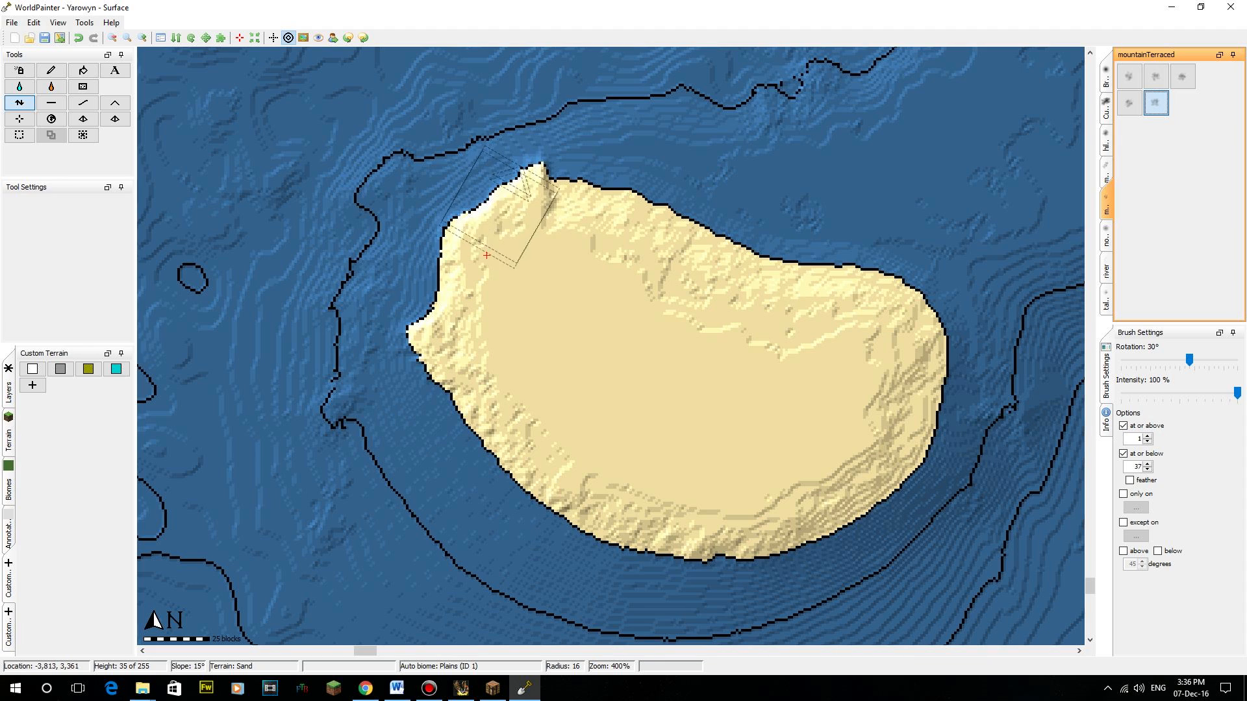
left_click_drag(524, 479, 568, 456)
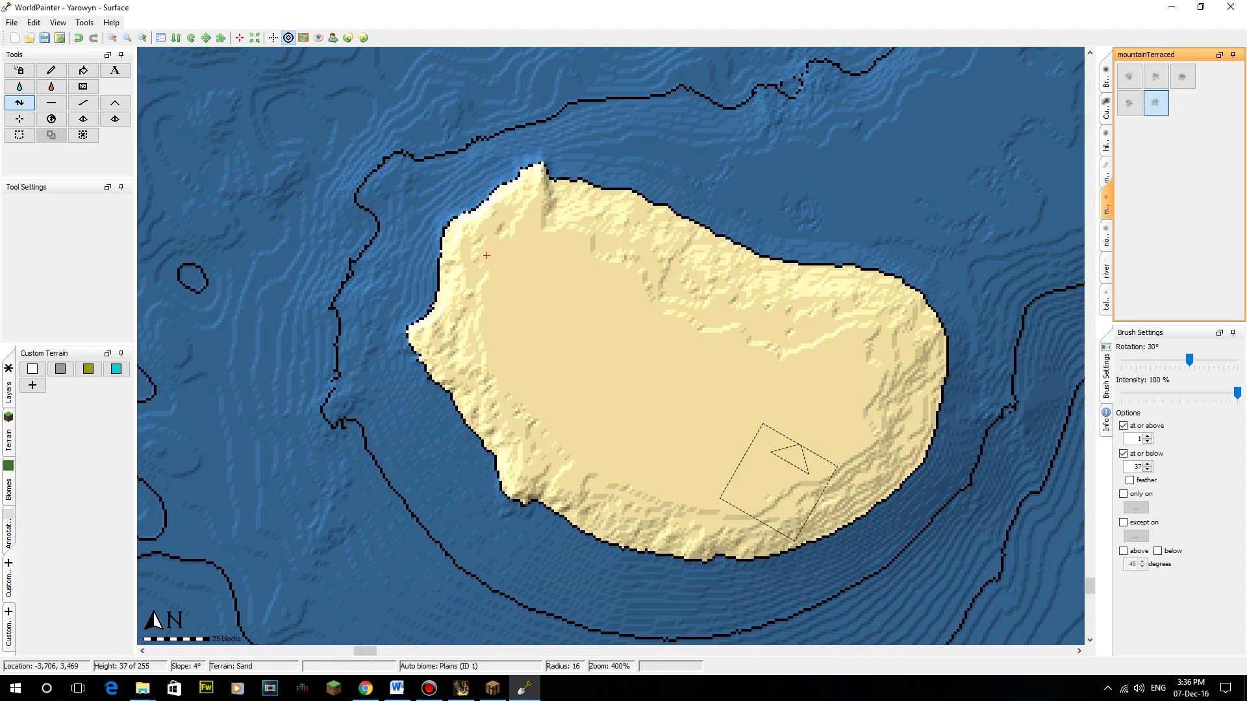
mouse_move(810, 482)
left_mouse_down()
mouse_move(826, 503)
mouse_move(793, 511)
mouse_move(853, 459)
mouse_move(768, 507)
mouse_move(733, 553)
mouse_move(718, 529)
mouse_move(490, 430)
mouse_move(476, 374)
left_mouse_up()
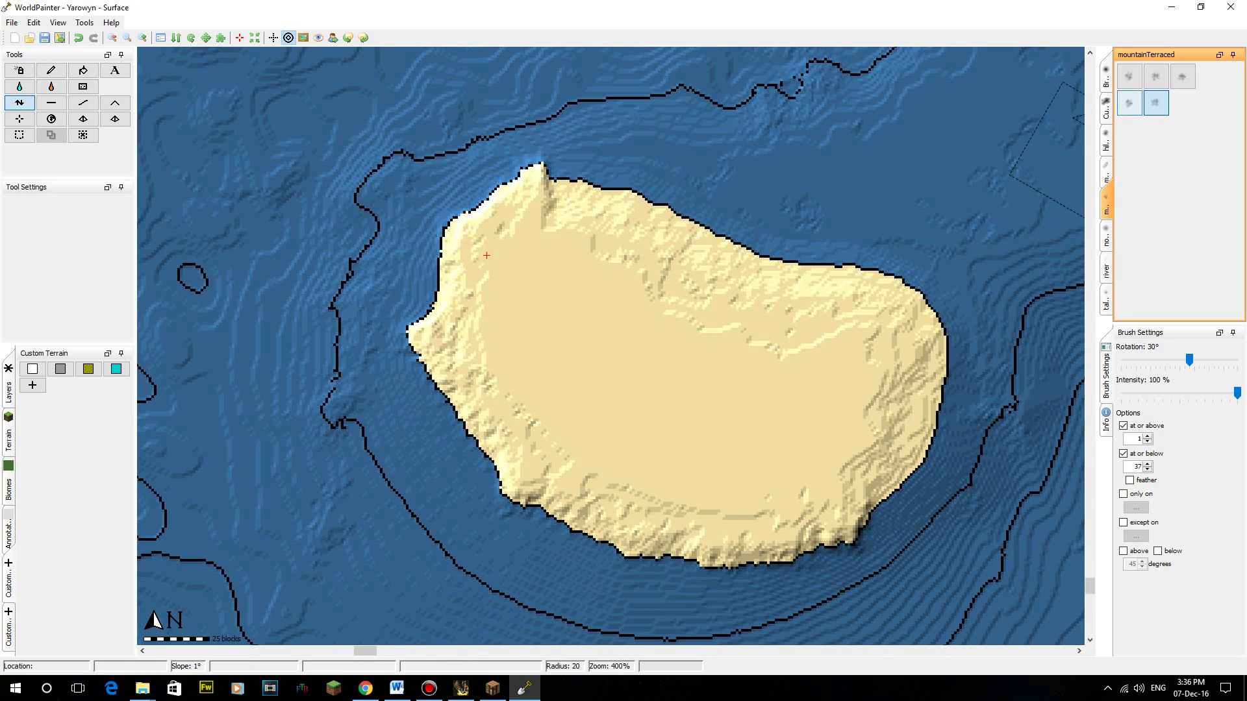
- Roughen the island's western and southern rims and add small headlands on its northern and eastern shores with the second tallMountain brush at radius 14
left_click(1155, 76)
scroll(585, 389, "down", 4)
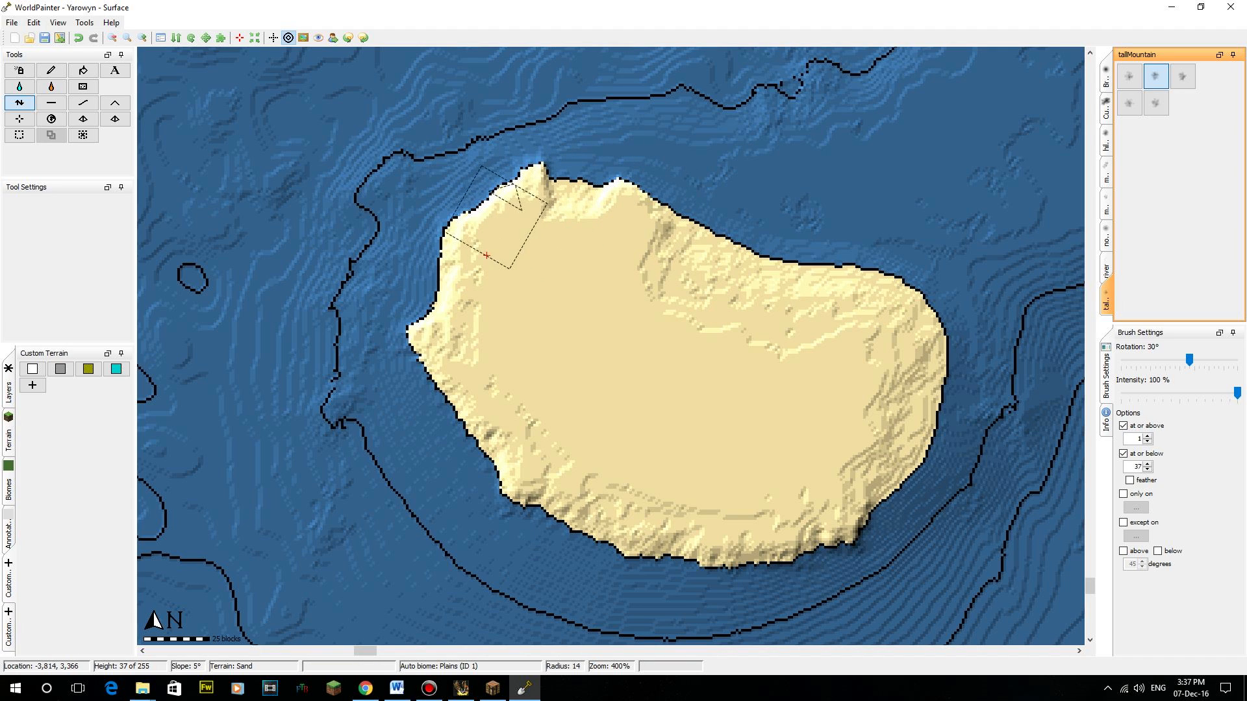
left_click_drag(467, 265, 466, 349)
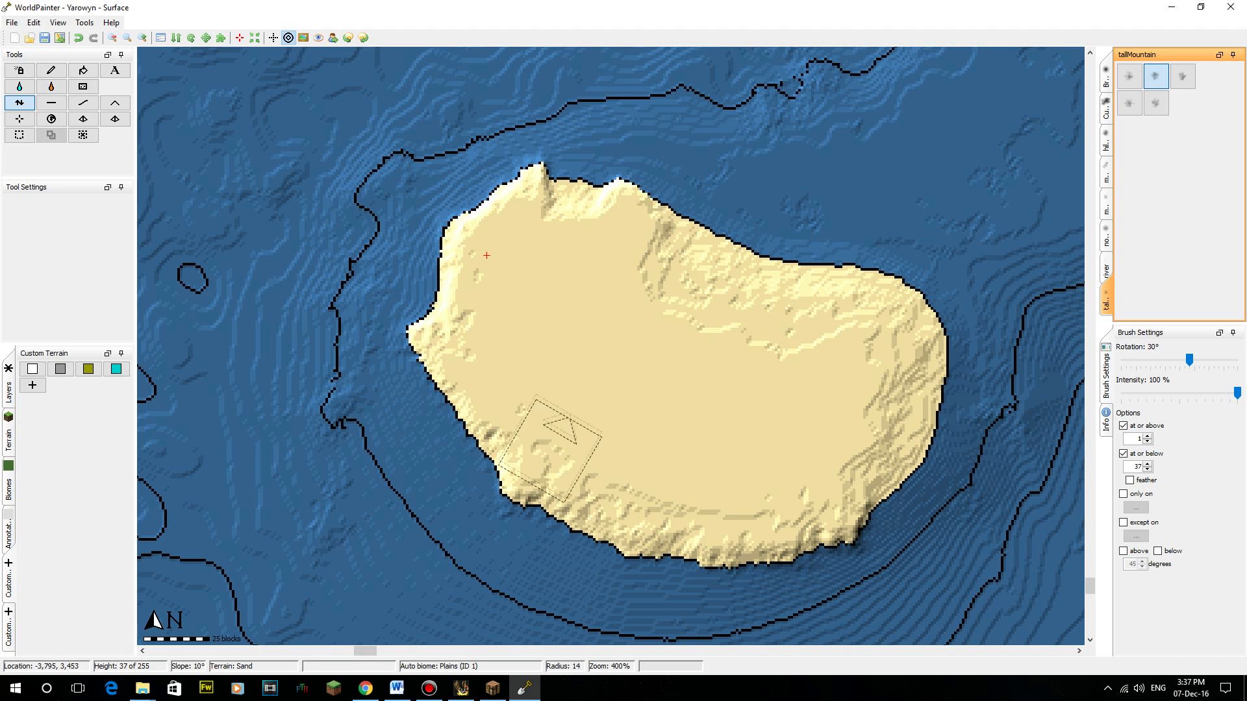
mouse_move(615, 529)
left_mouse_down()
mouse_move(694, 546)
mouse_move(594, 526)
left_mouse_up()
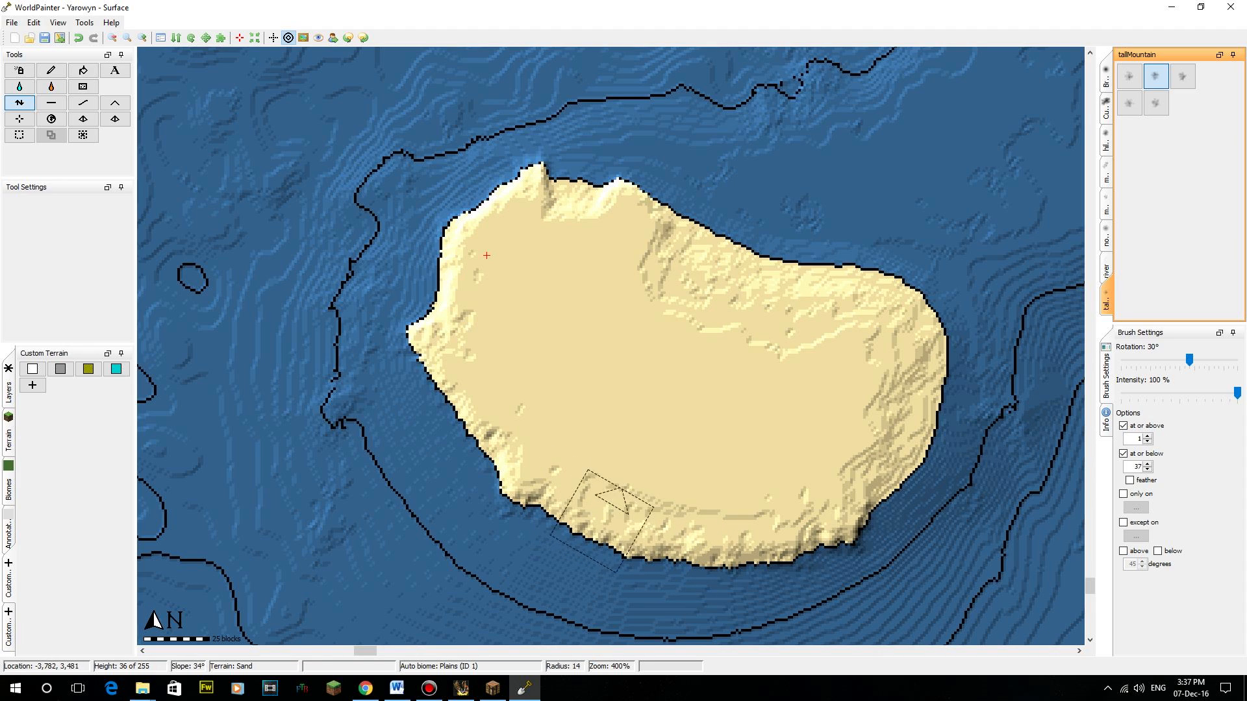
mouse_move(616, 520)
left_mouse_down()
mouse_move(802, 527)
mouse_move(876, 493)
left_mouse_up()
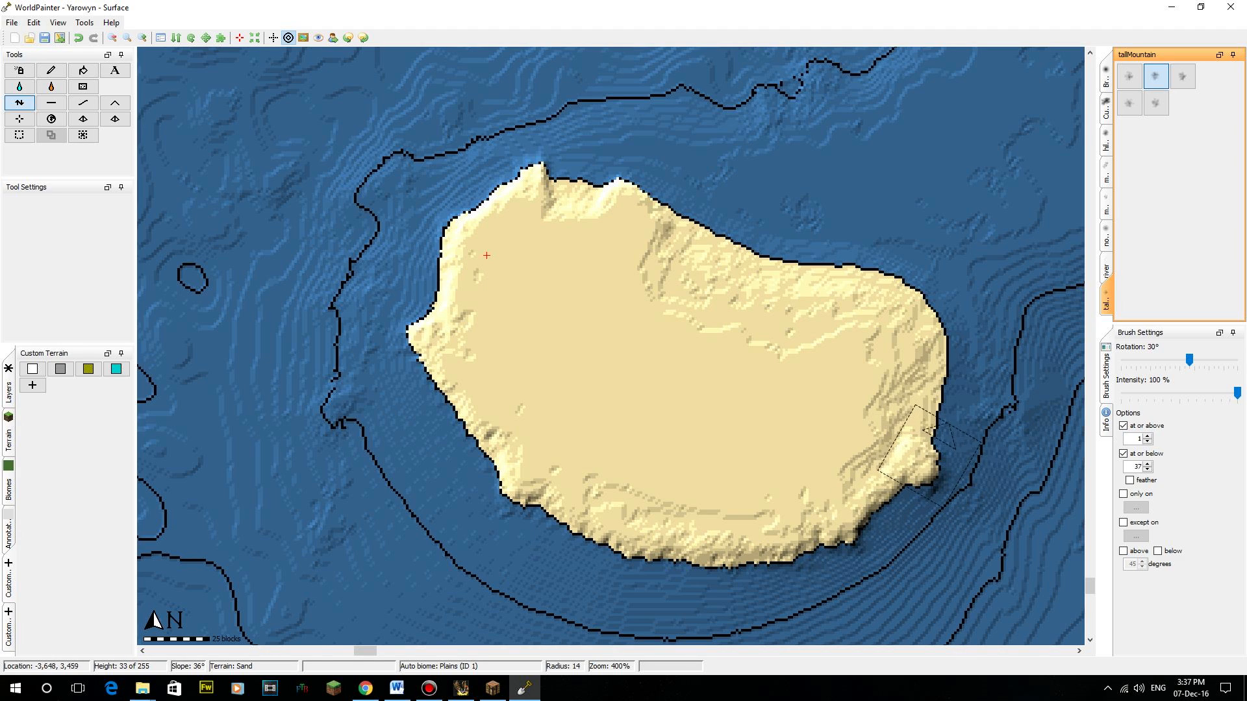
left_click_drag(926, 417, 935, 404)
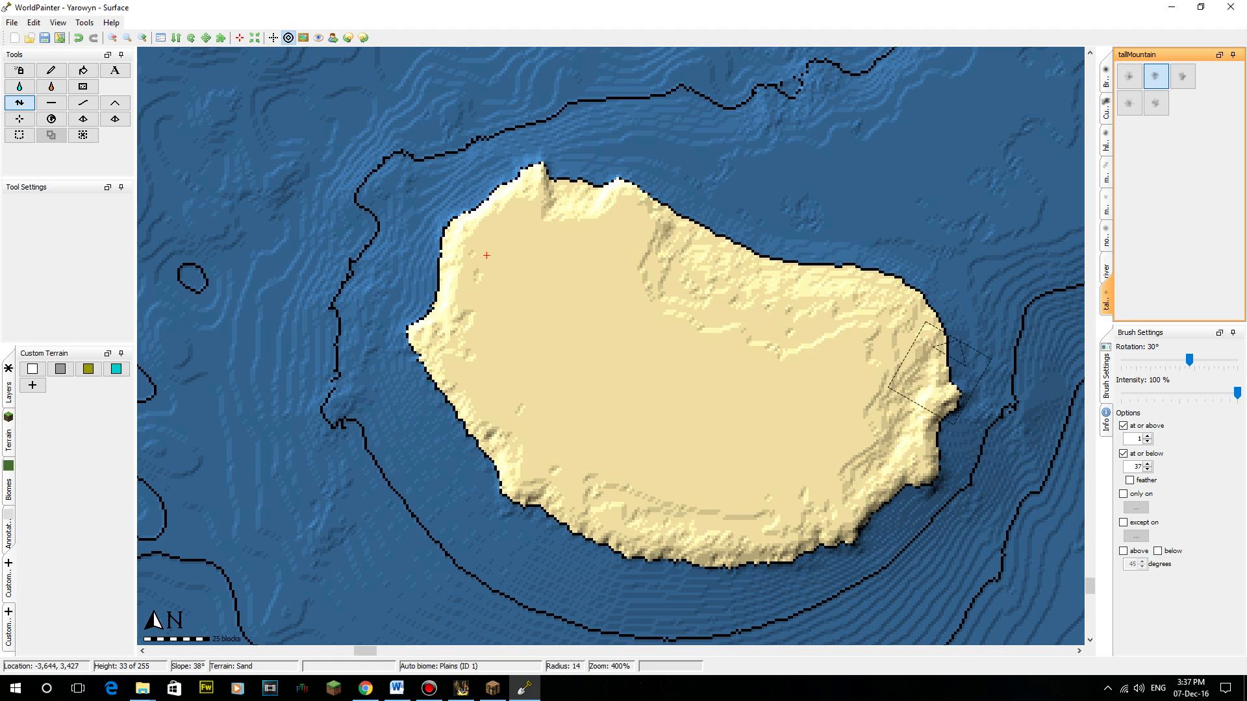
scroll(909, 416, "up", 2)
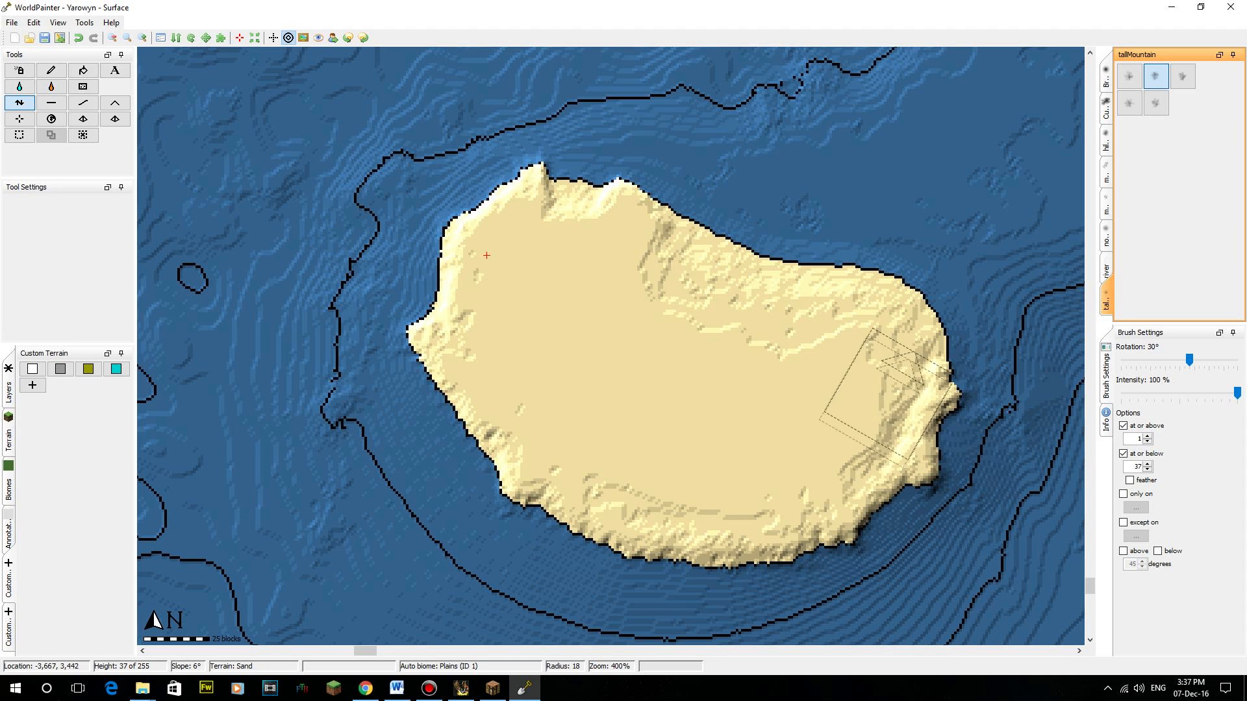
scroll(906, 402, "up", 2)
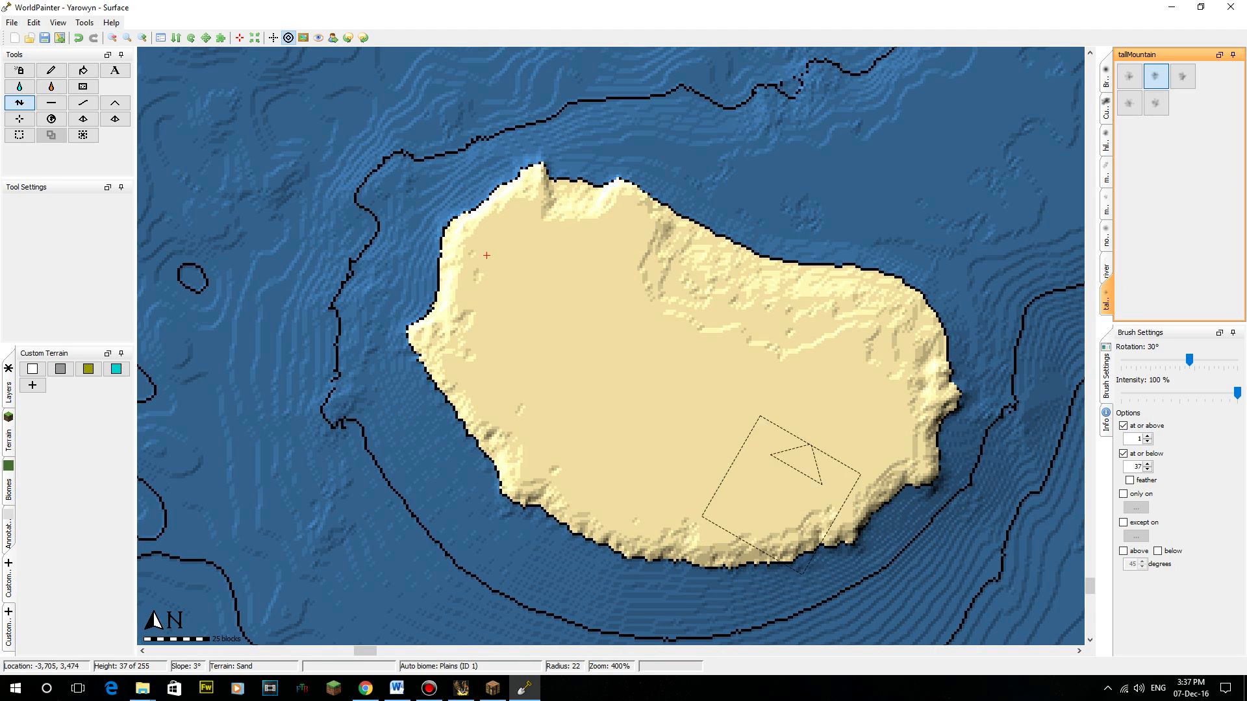
- Rework the seabed north of the island with the height tool at radius 50, and smooth it
middle_click_drag(862, 426, 691, 484)
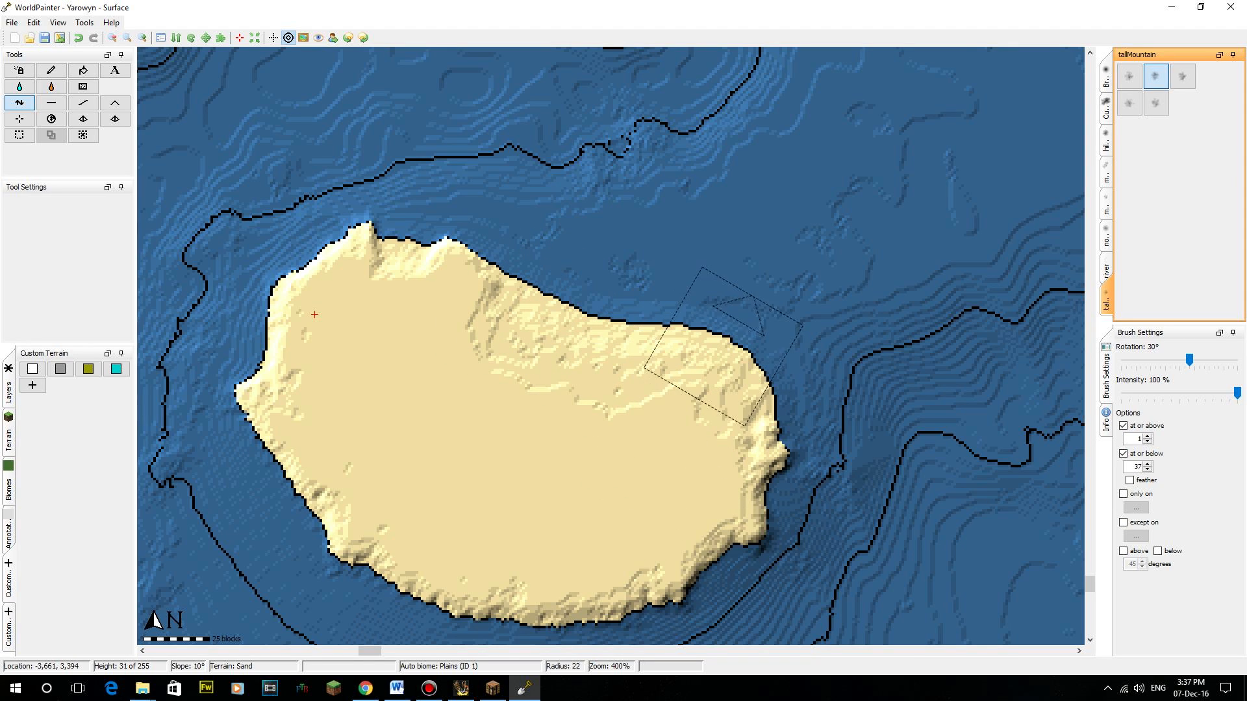
mouse_move(766, 272)
middle_mouse_down()
mouse_move(816, 478)
mouse_move(812, 394)
middle_mouse_up()
scroll(692, 276, "down", 10)
middle_click_drag(692, 275, 704, 417)
mouse_move(696, 261)
left_mouse_down()
mouse_move(729, 275)
mouse_move(604, 344)
mouse_move(323, 337)
mouse_move(638, 343)
mouse_move(689, 202)
left_mouse_up()
mouse_move(850, 416)
middle_mouse_down()
mouse_move(643, 209)
mouse_move(808, 361)
mouse_move(838, 421)
middle_mouse_up()
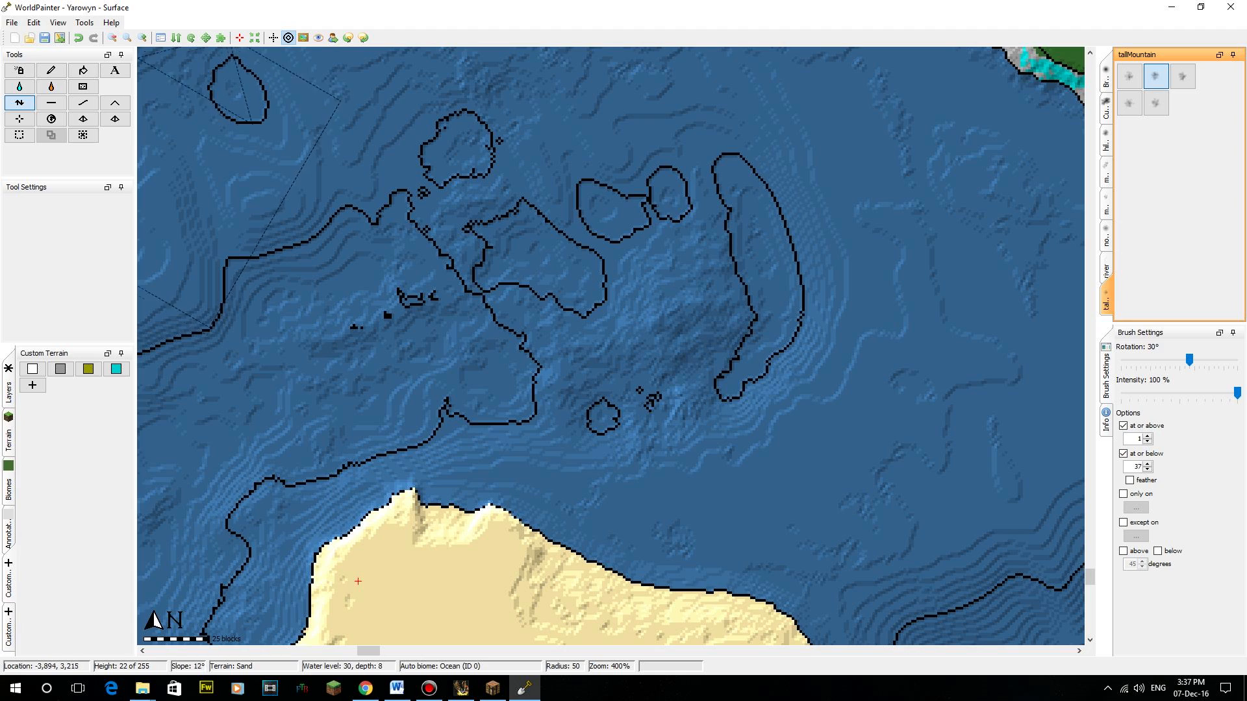
left_click(83, 103)
mouse_move(679, 266)
left_mouse_down()
mouse_move(667, 331)
mouse_move(597, 298)
mouse_move(500, 337)
mouse_move(723, 258)
mouse_move(734, 374)
mouse_move(535, 209)
mouse_move(527, 138)
left_mouse_up()
middle_click_drag(527, 139, 618, 343)
mouse_move(795, 437)
middle_mouse_down()
mouse_move(500, 300)
mouse_move(505, 249)
mouse_move(577, 102)
middle_mouse_up()
- Switch to Chrome to study aerial and shoreline photos of St Michael's Mount, and return to the island in WorldPainter
left_click_drag(0, 8, 535, 0)
left_click(65, 9)
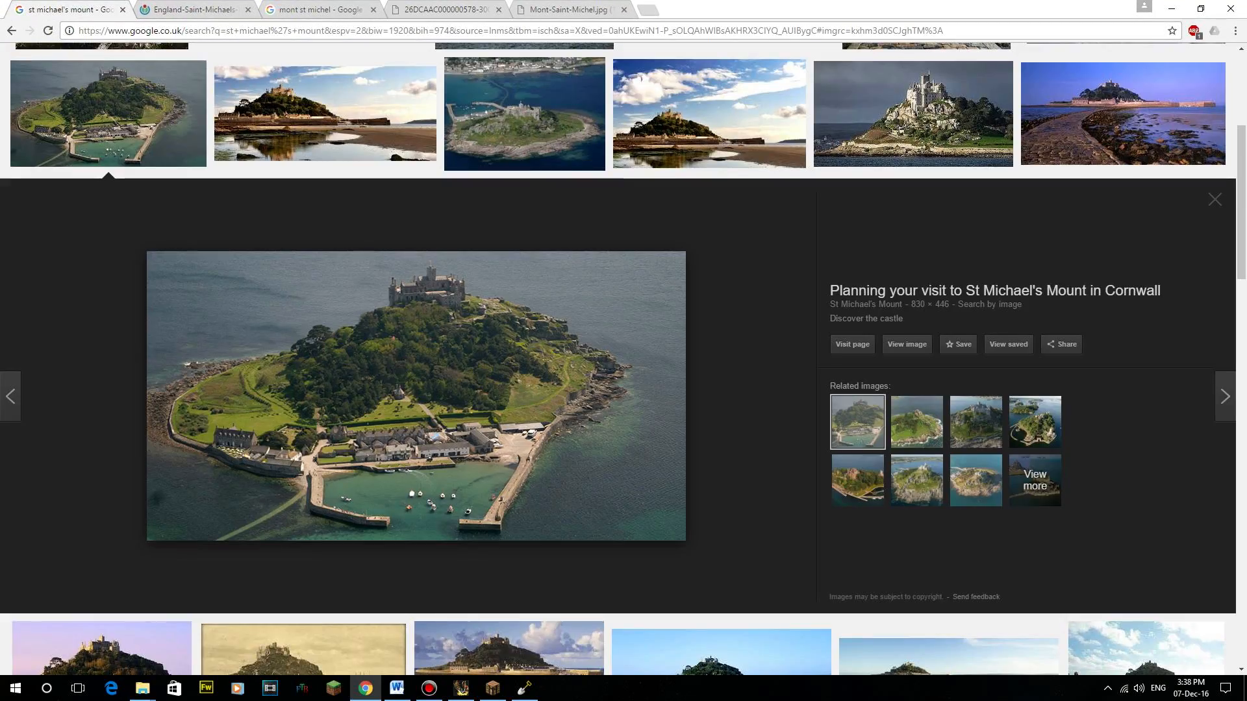
left_click(524, 114)
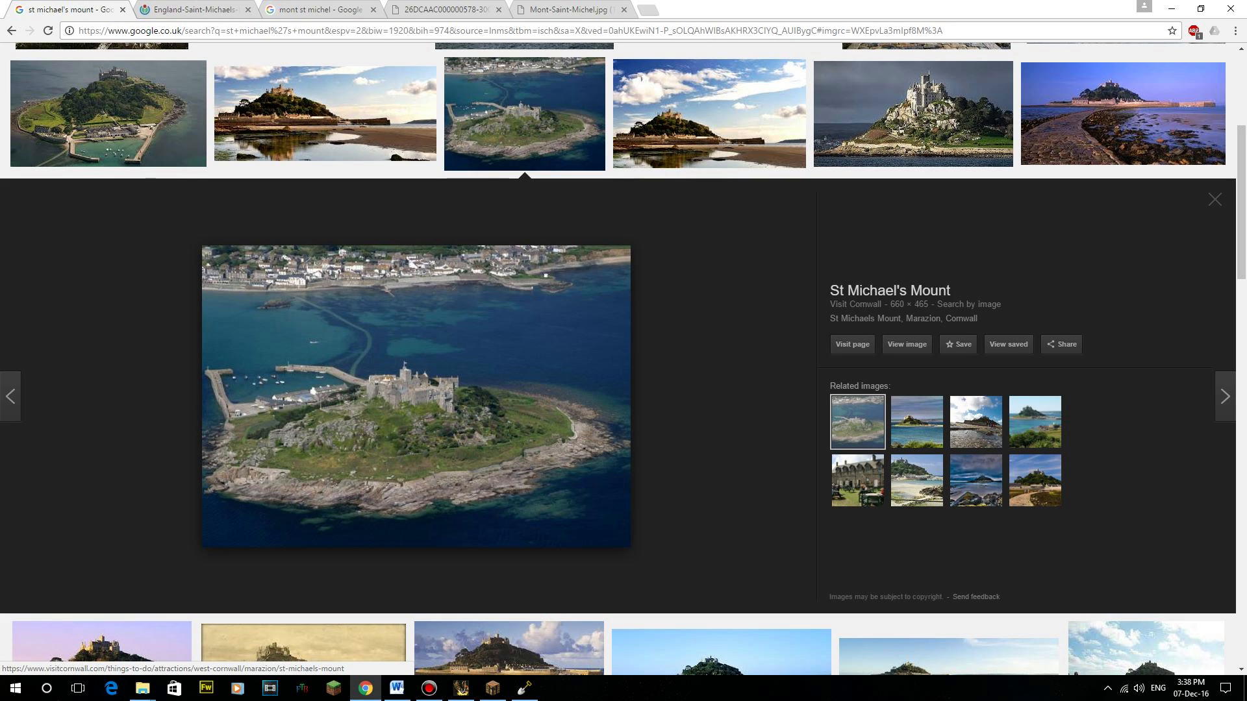
left_click(709, 114)
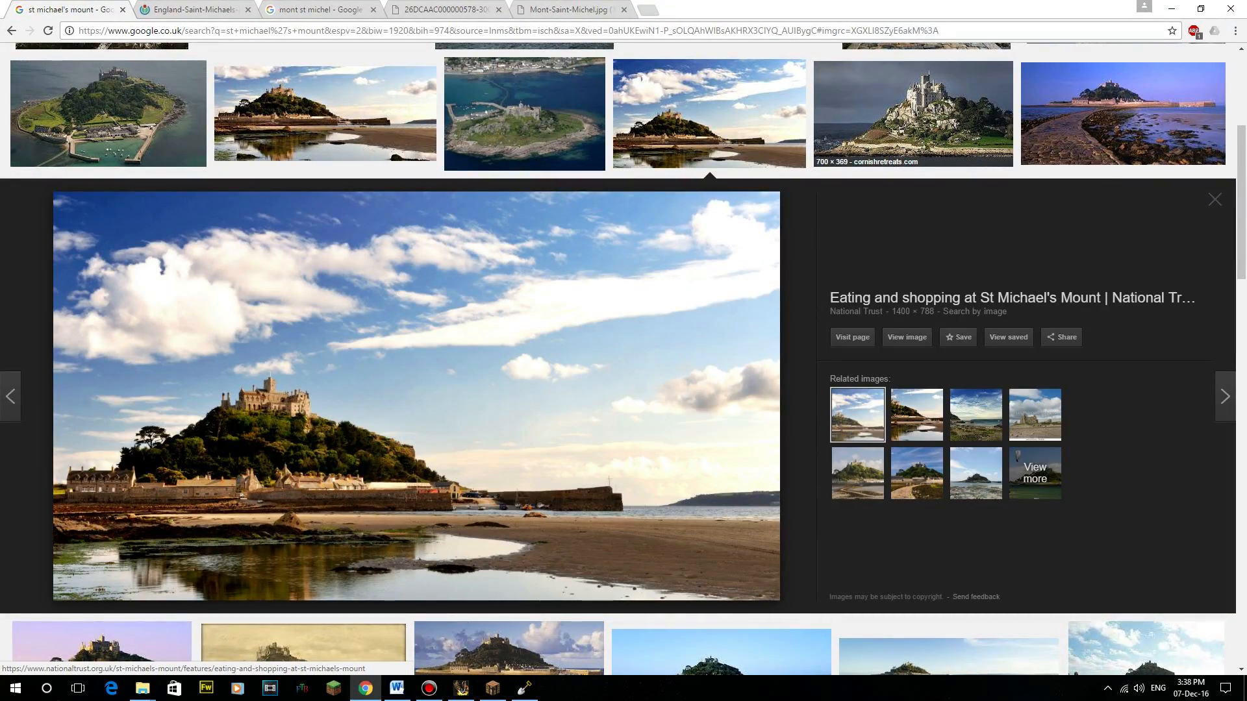
scroll(415, 396, "up", 4)
key("alt+Tab")
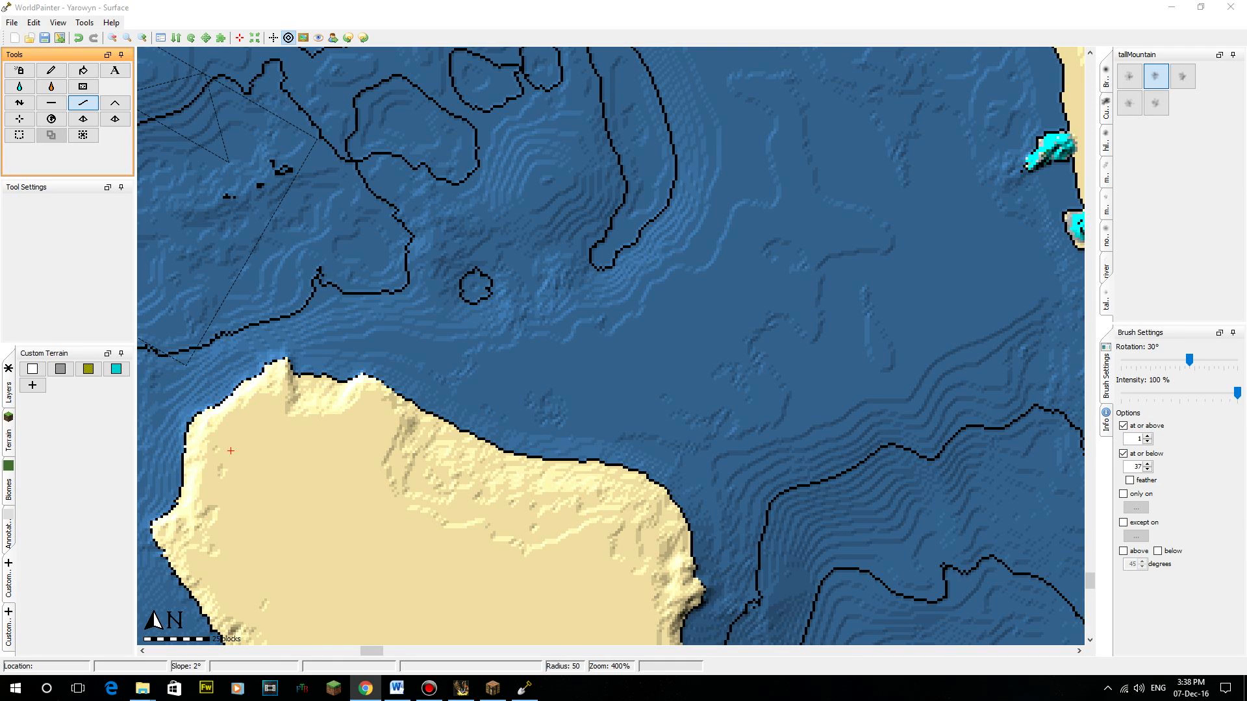
- Ready the height tool with the second tallMountain brush and set its upper height limit to 44
middle_click_drag(230, 450, 255, 230)
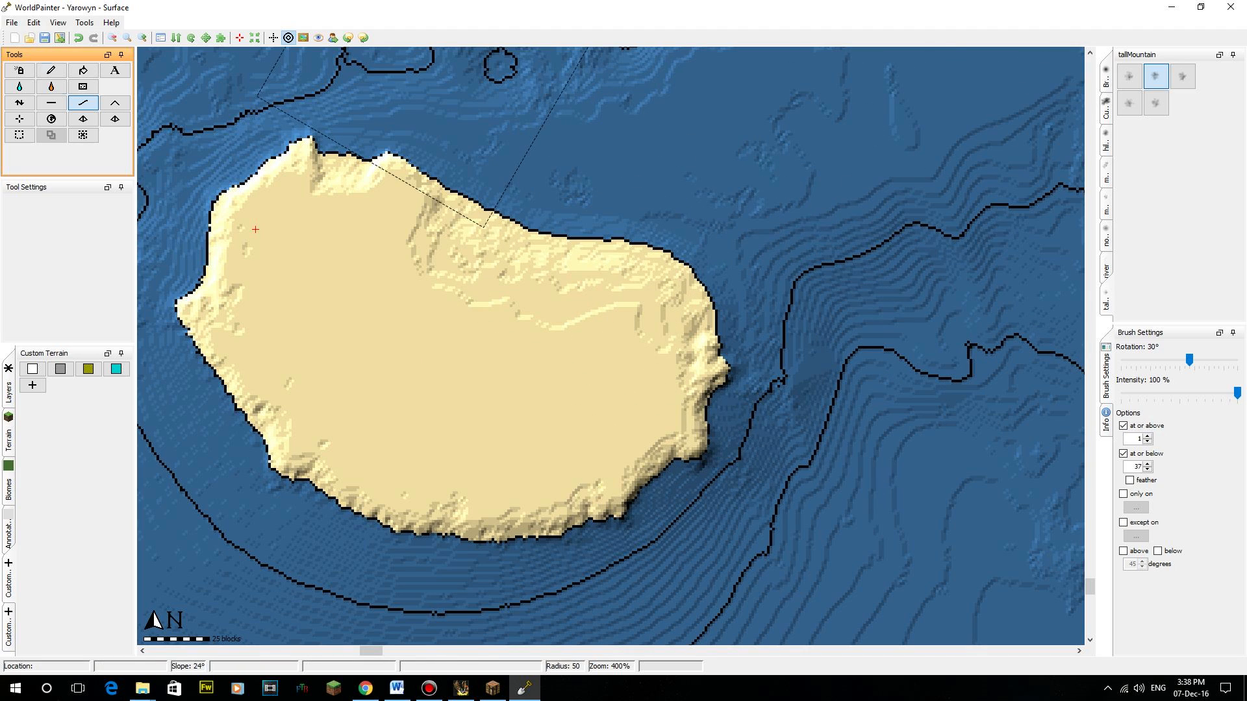
scroll(556, 327, "down", 5)
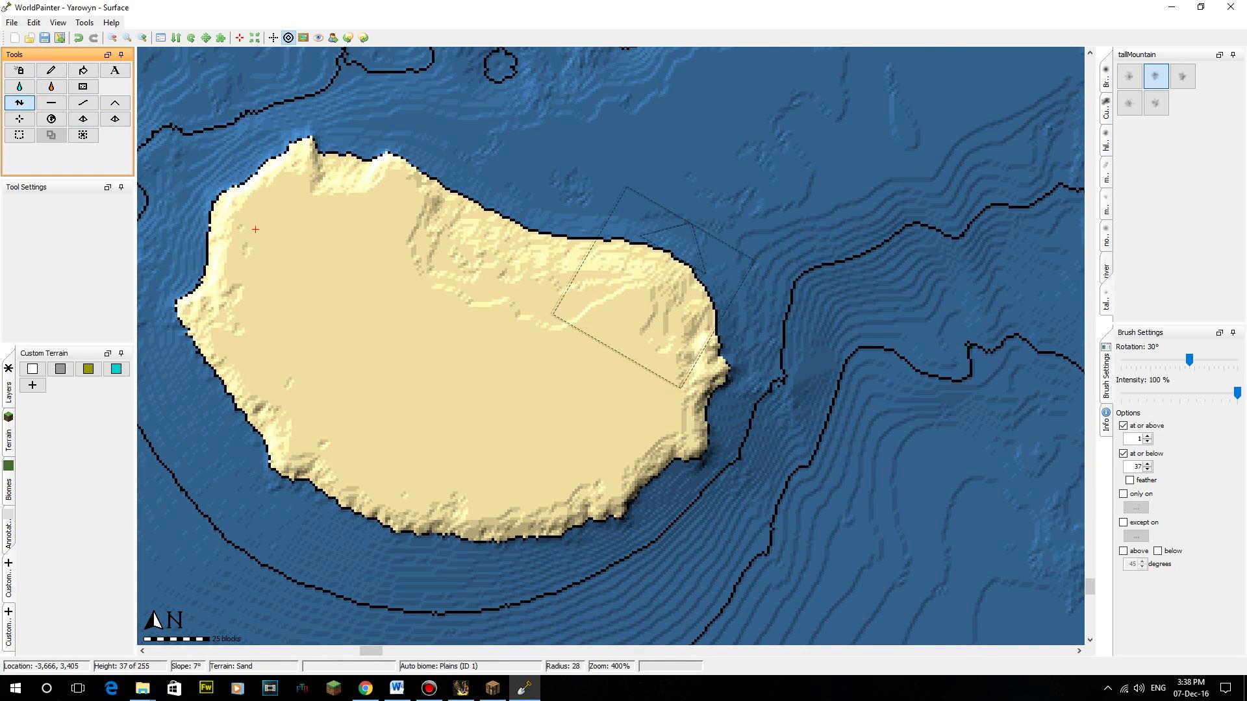
scroll(662, 288, "down", 6)
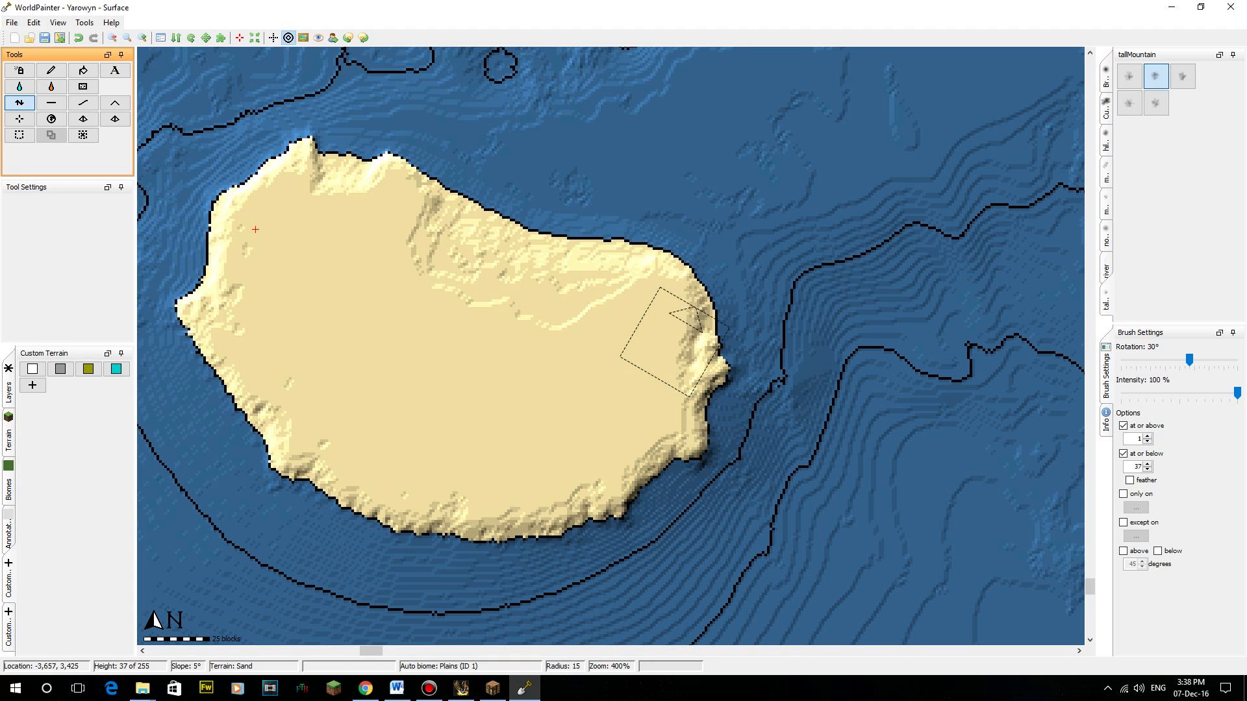
middle_click_drag(321, 262, 407, 282)
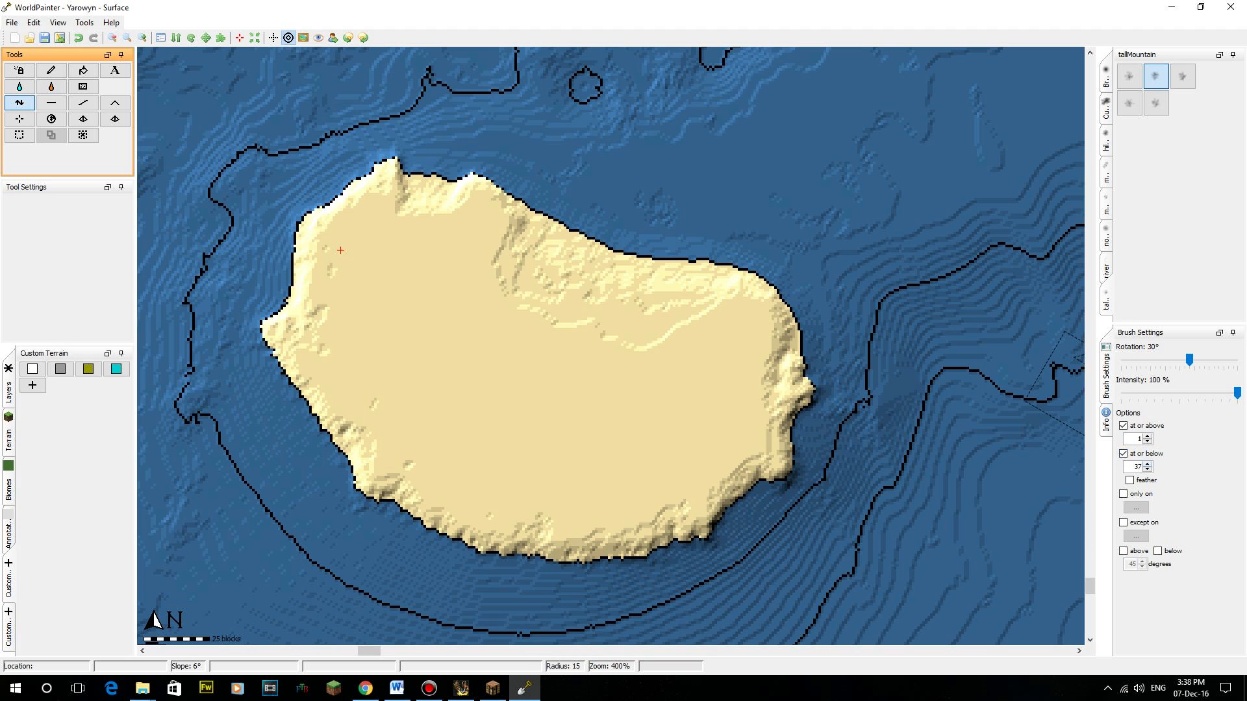
left_click(1147, 463)
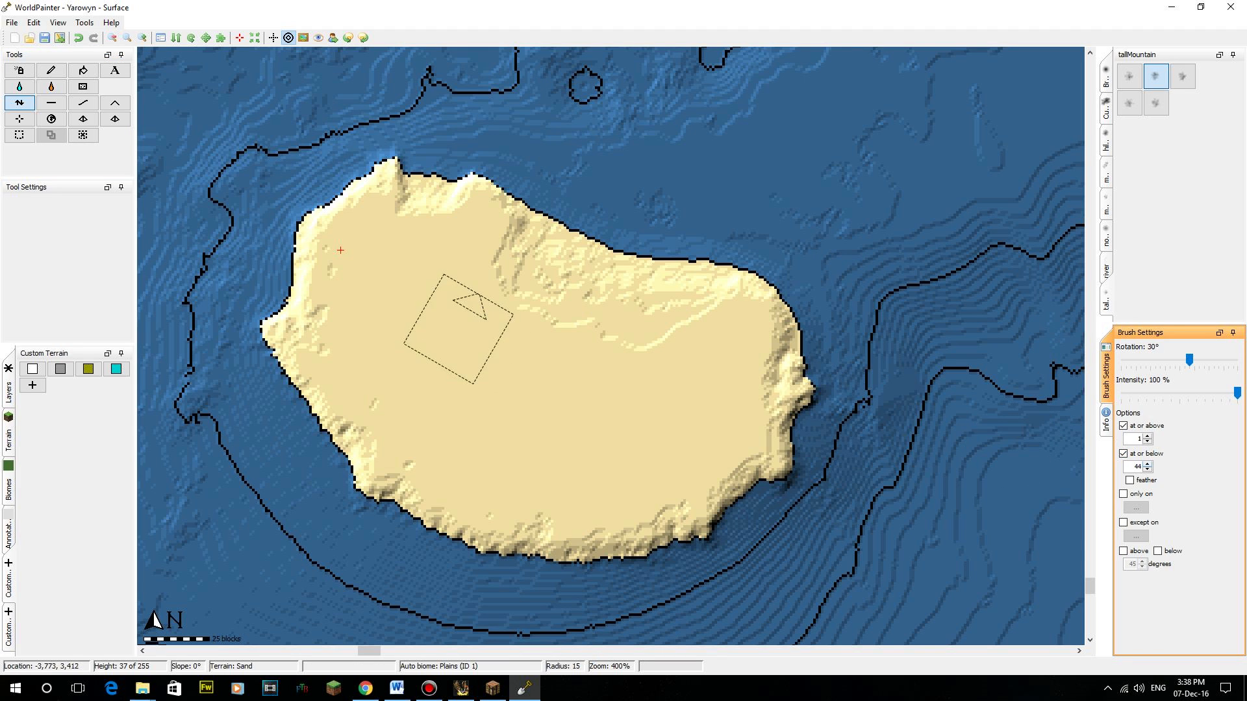
middle_click_drag(340, 250, 548, 327)
left_click(142, 37)
scroll(537, 295, "down", 8)
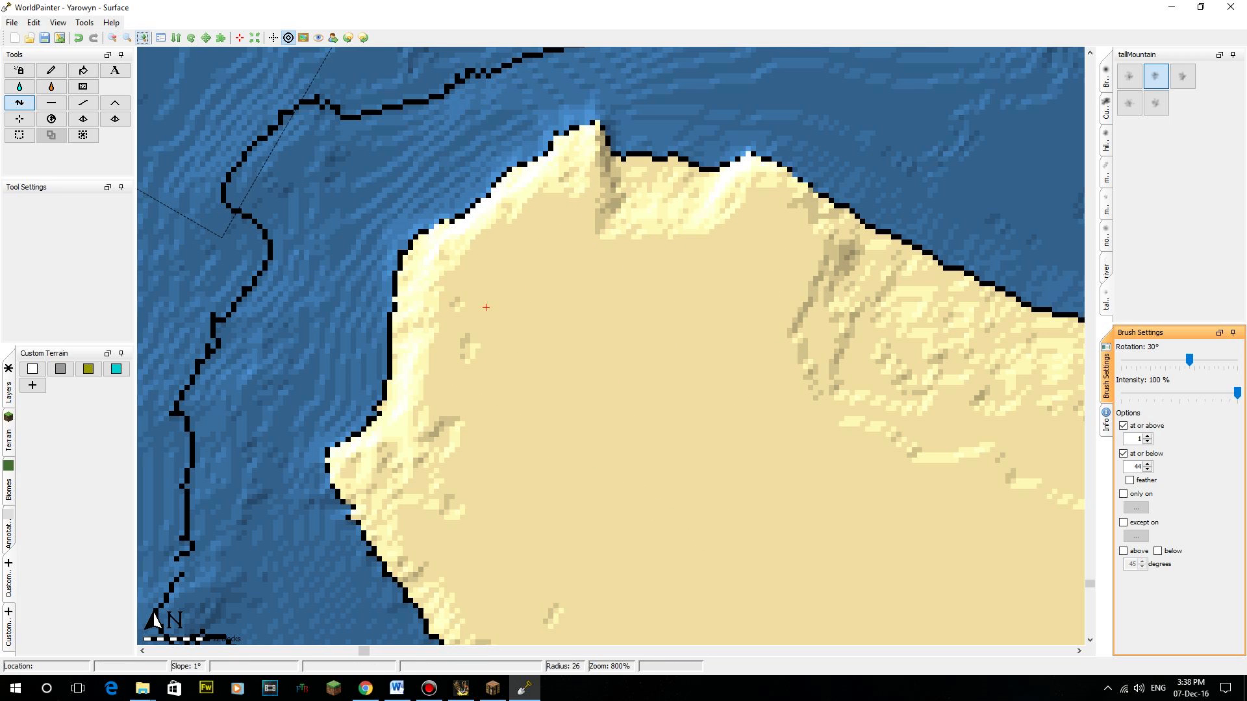
left_click(112, 38)
- Raise a second tier across the island's western end, shrinking the brush to radius 11 to shape the tier's edges
middle_click_drag(687, 386, 598, 322)
scroll(525, 297, "down", 4)
mouse_move(524, 296)
left_mouse_down()
mouse_move(533, 327)
mouse_move(538, 286)
mouse_move(507, 249)
mouse_move(515, 421)
mouse_move(497, 409)
left_mouse_up()
scroll(487, 337, "up", 3)
mouse_move(501, 310)
left_mouse_down()
mouse_move(513, 297)
mouse_move(496, 277)
left_mouse_up()
scroll(489, 274, "down", 5)
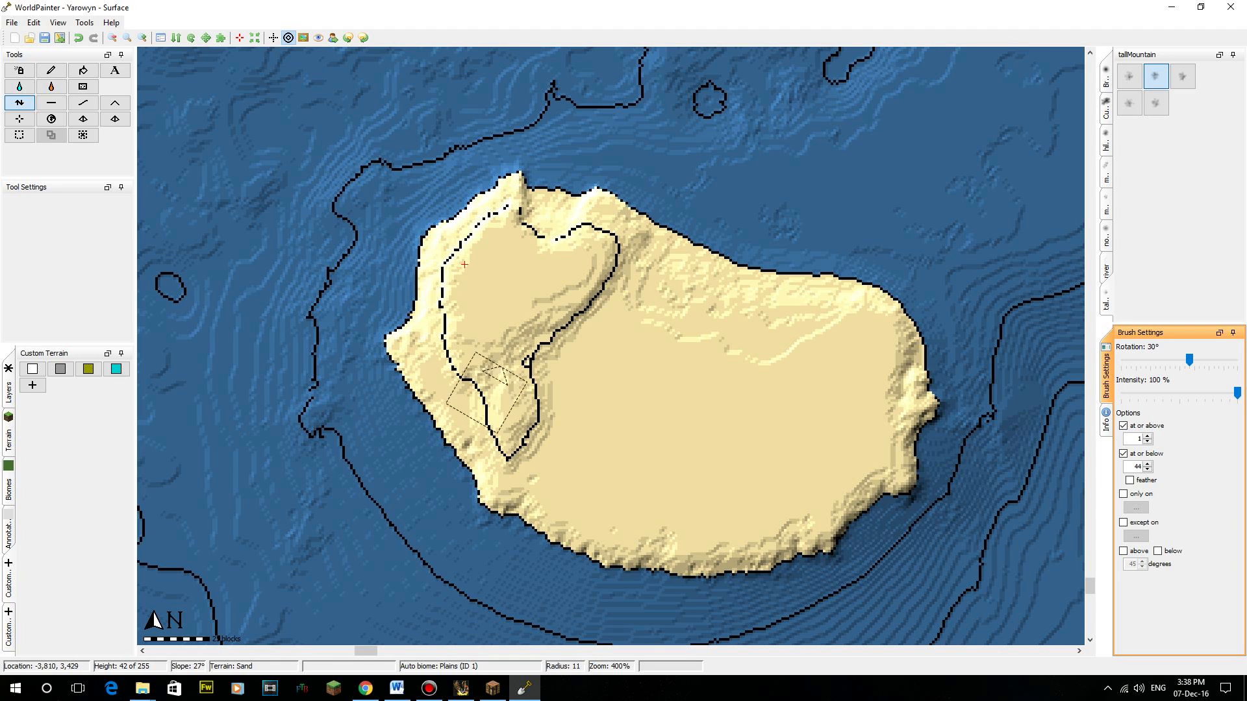
mouse_move(486, 392)
left_mouse_down()
mouse_move(432, 341)
mouse_move(450, 328)
left_mouse_up()
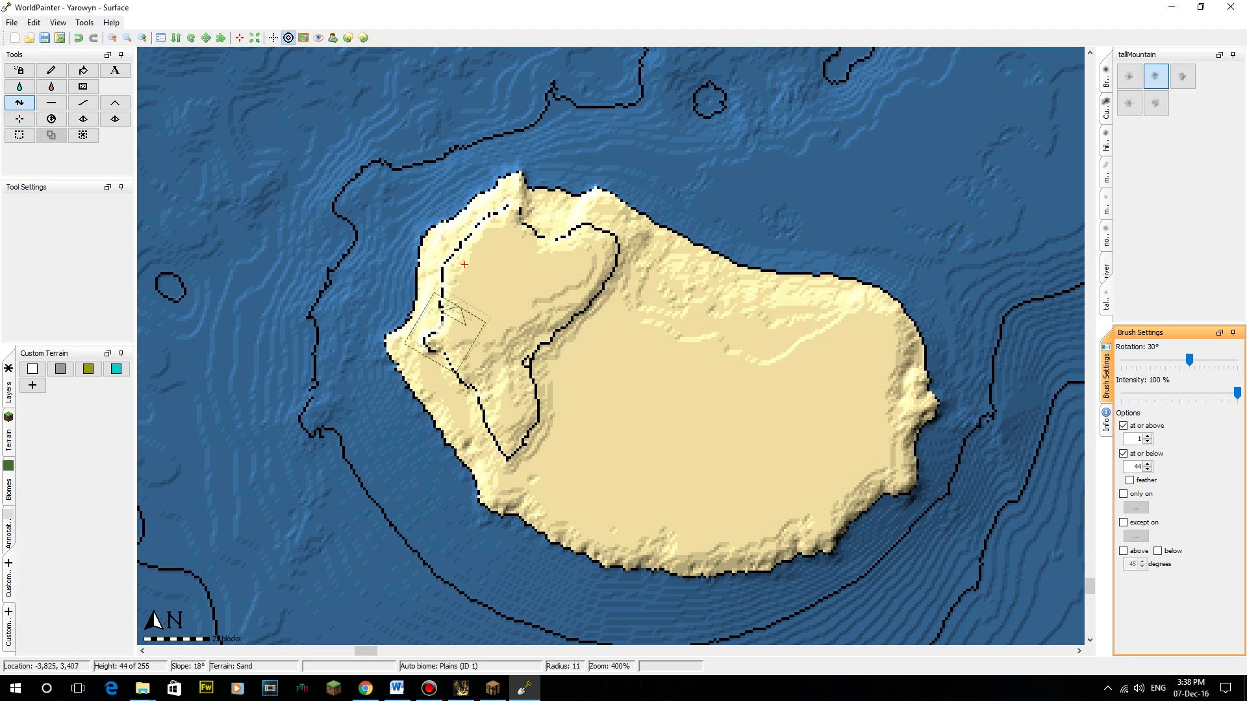
mouse_move(506, 418)
left_mouse_down()
mouse_move(536, 470)
mouse_move(513, 367)
mouse_move(493, 349)
mouse_move(512, 389)
mouse_move(527, 381)
mouse_move(535, 403)
left_mouse_up()
- Extend the raised tier eastward across the island's southern half, leaving the lower ground along the north shore
scroll(640, 396, "down", 13)
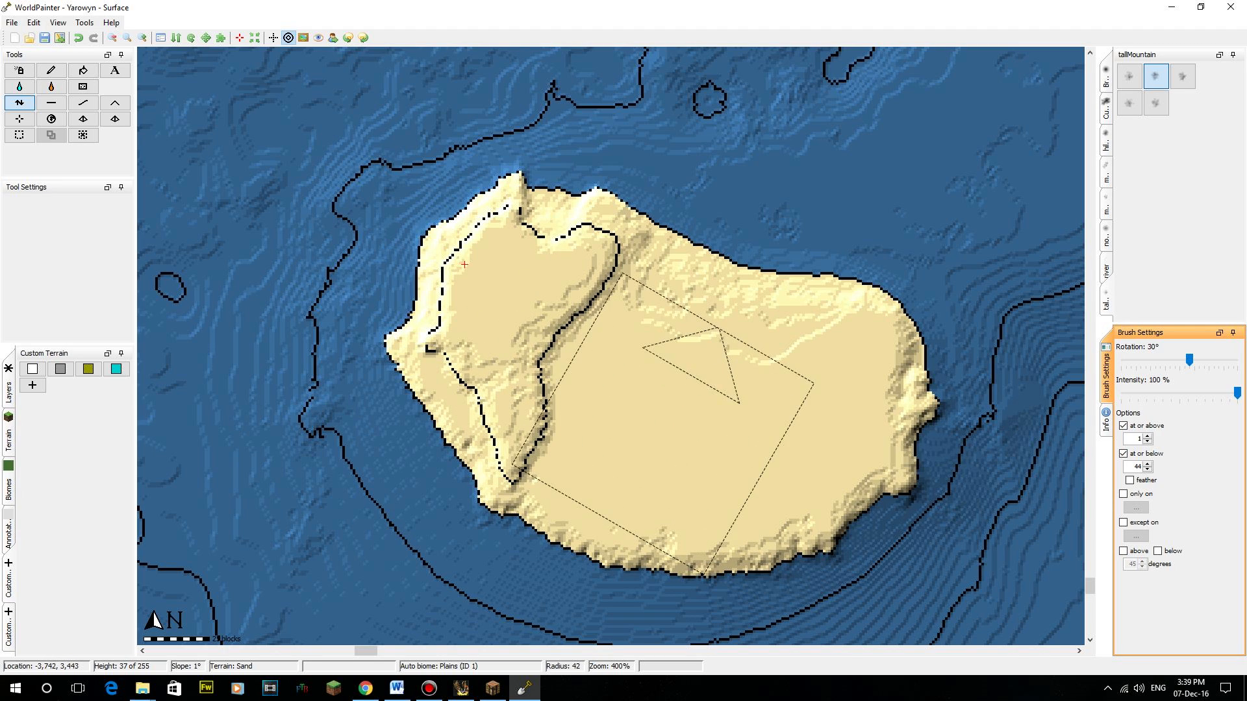
scroll(678, 430, "up", 6)
scroll(773, 441, "up", 2)
mouse_move(779, 451)
left_mouse_down()
mouse_move(649, 469)
mouse_move(571, 422)
mouse_move(597, 448)
mouse_move(701, 429)
mouse_move(794, 447)
mouse_move(610, 466)
mouse_move(523, 413)
mouse_move(512, 331)
mouse_move(552, 383)
mouse_move(598, 494)
mouse_move(821, 435)
mouse_move(666, 453)
left_mouse_up()
mouse_move(570, 430)
left_mouse_down()
mouse_move(583, 377)
mouse_move(546, 311)
mouse_move(565, 299)
mouse_move(632, 364)
mouse_move(733, 364)
mouse_move(812, 393)
mouse_move(811, 413)
mouse_move(663, 419)
mouse_move(591, 368)
mouse_move(581, 439)
mouse_move(634, 437)
left_mouse_up()
scroll(720, 420, "down", 4)
middle_click_drag(741, 437, 590, 362)
- Push the tier's edge closer to the southern shore and refine its northwestern and southwestern rims at brush radius 14
scroll(588, 358, "down", 5)
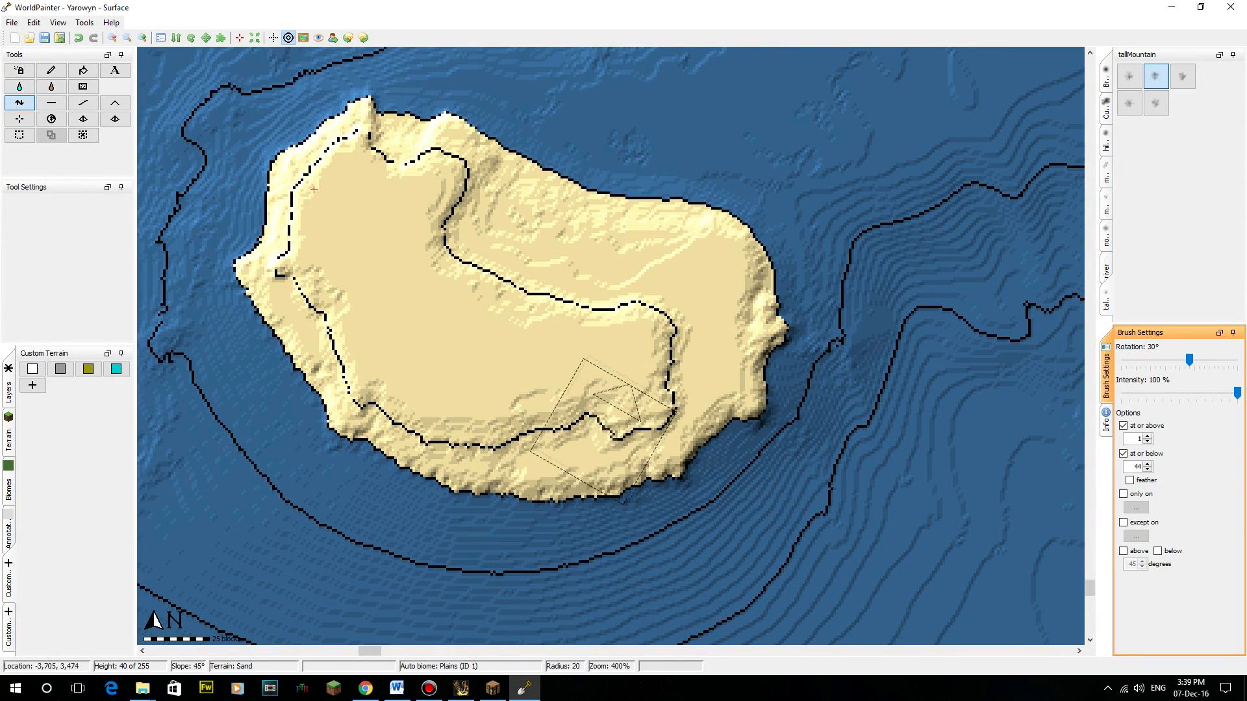
mouse_move(536, 434)
left_mouse_down()
mouse_move(540, 411)
mouse_move(536, 435)
mouse_move(515, 421)
mouse_move(504, 454)
left_mouse_up()
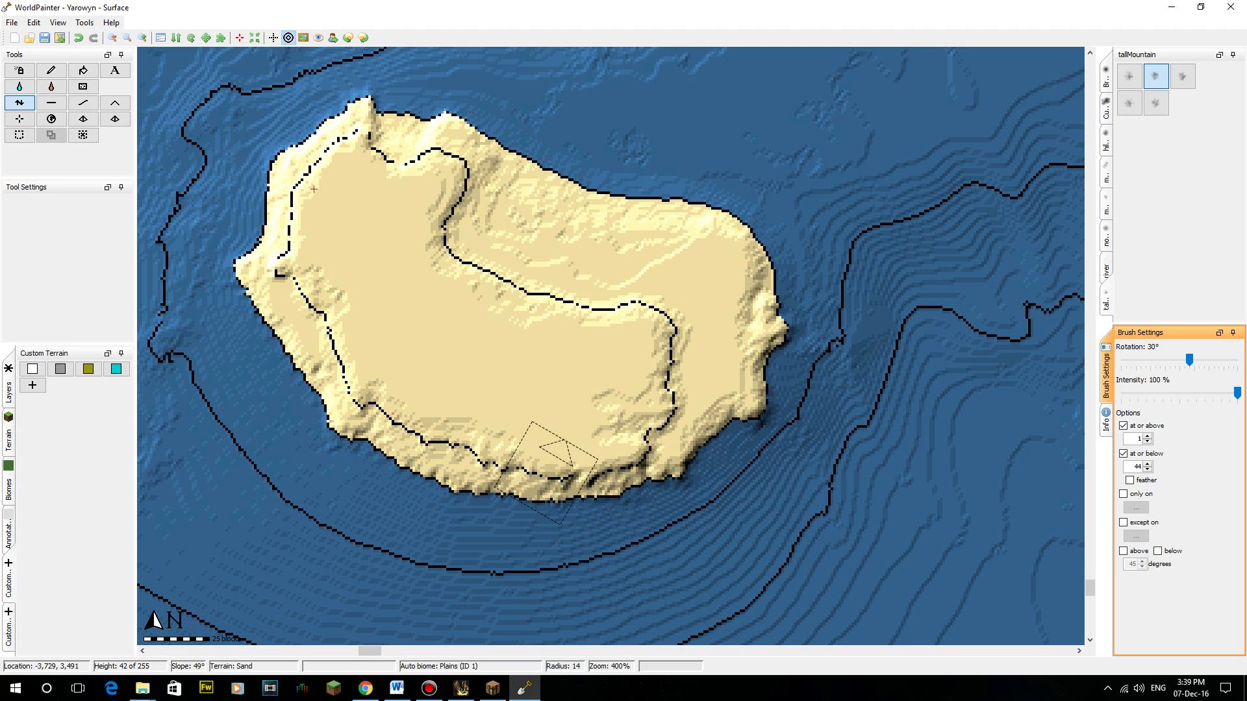
middle_click_drag(364, 243, 600, 361)
mouse_move(530, 328)
left_mouse_down()
mouse_move(534, 301)
mouse_move(564, 278)
mouse_move(563, 307)
left_mouse_up()
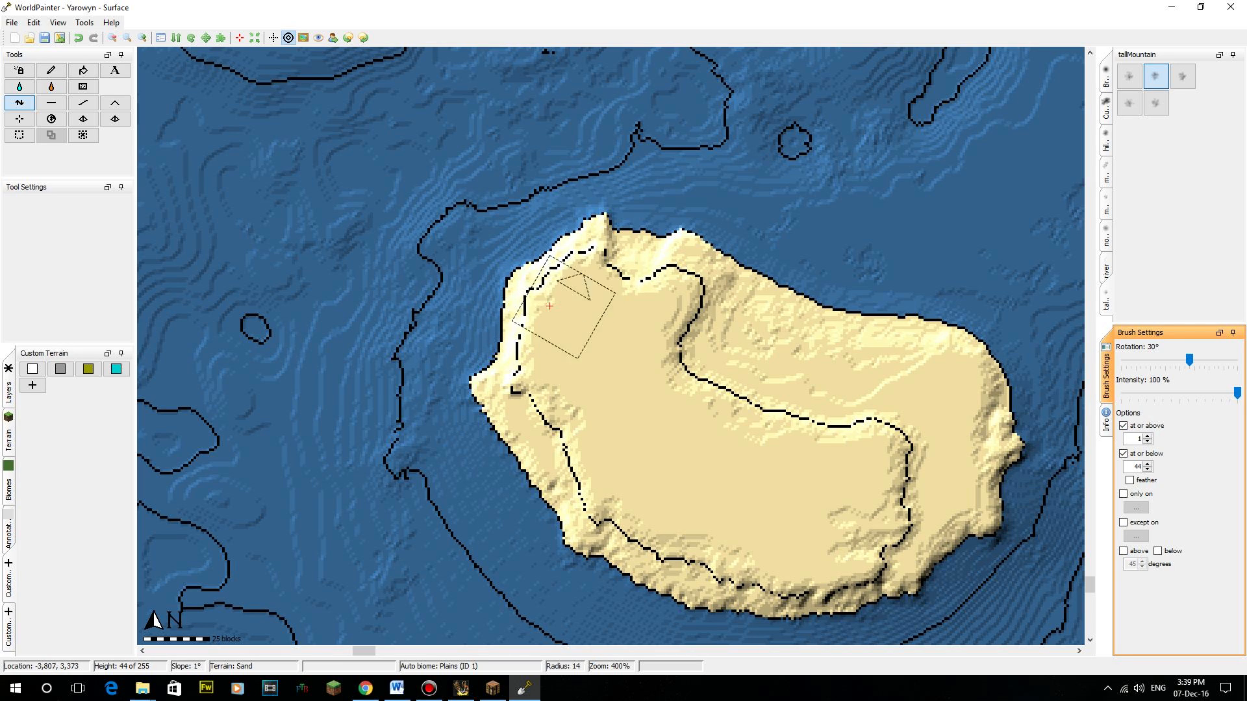
middle_click_drag(612, 385, 408, 227)
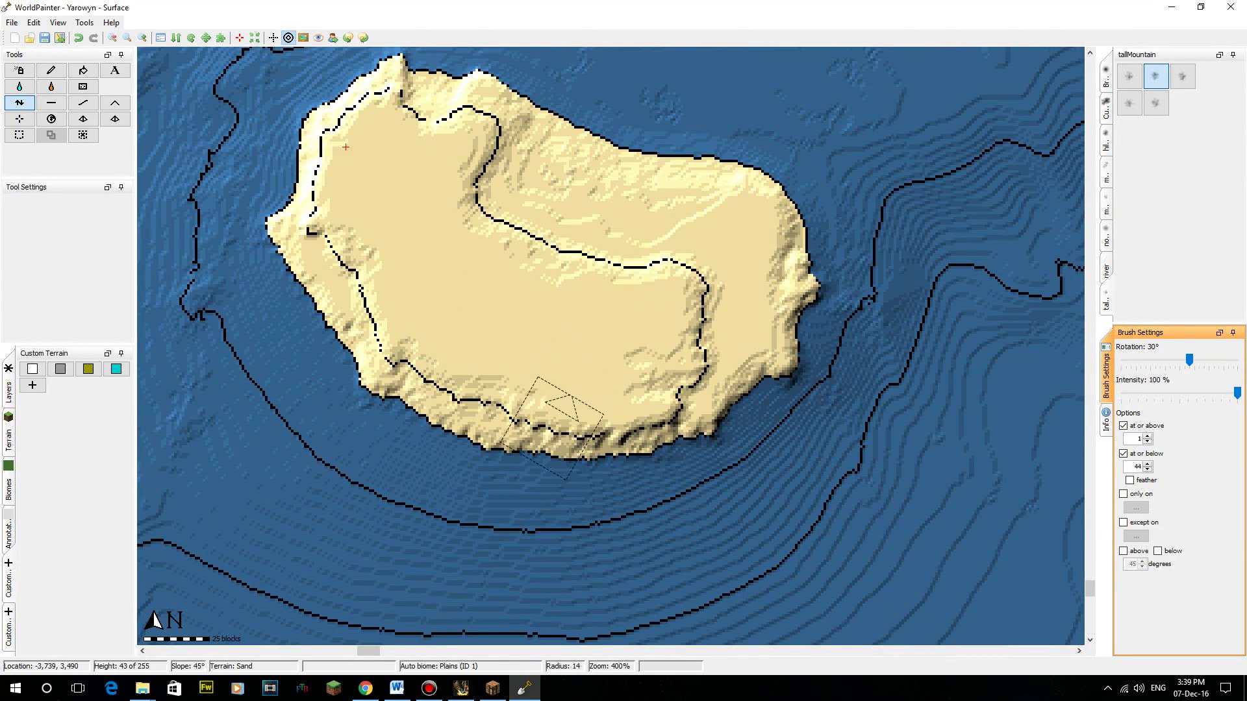
left_click_drag(410, 356, 440, 366)
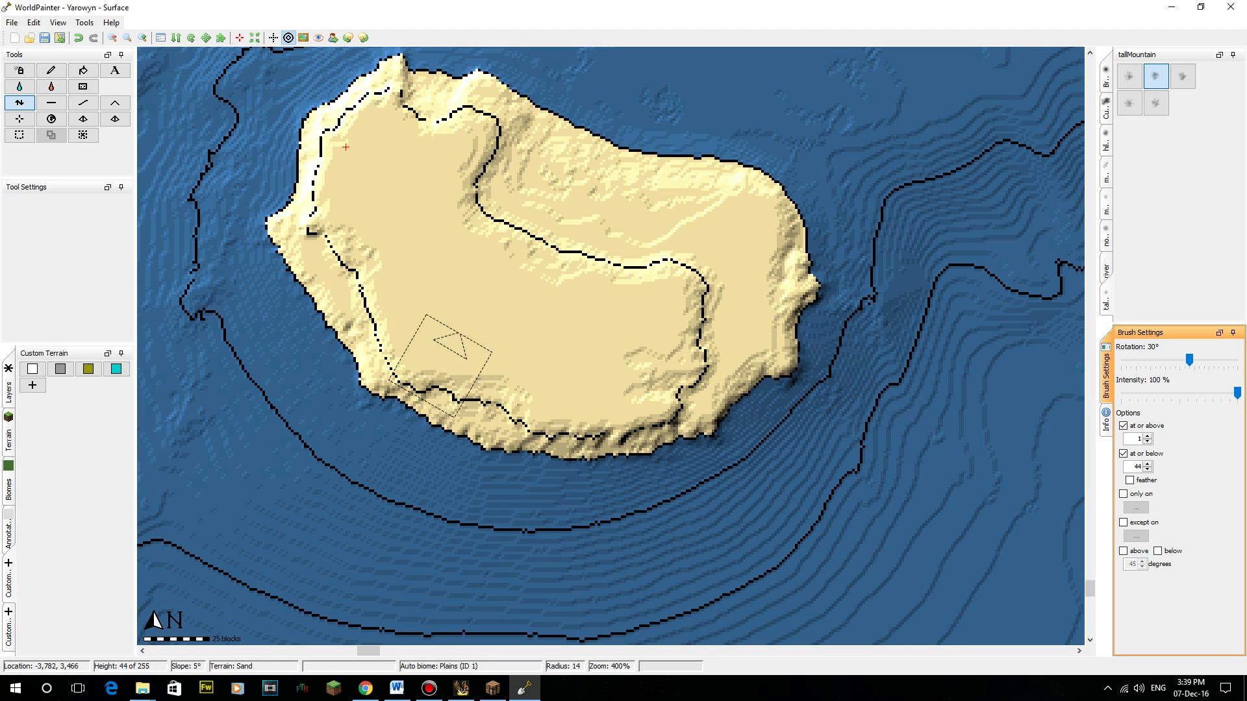
- Extend the upper tier toward the eastern shore with an irregular spur reaching northeast
middle_click_drag(563, 298, 653, 419)
middle_click_drag(724, 446, 442, 347)
scroll(491, 352, "down", 3)
scroll(491, 351, "down", 6)
mouse_move(520, 290)
left_mouse_down()
mouse_move(525, 274)
mouse_move(544, 310)
mouse_move(465, 386)
mouse_move(482, 405)
mouse_move(493, 351)
mouse_move(529, 315)
mouse_move(520, 289)
mouse_move(529, 319)
mouse_move(473, 374)
mouse_move(520, 346)
mouse_move(561, 344)
mouse_move(553, 322)
mouse_move(545, 347)
left_mouse_up()
scroll(527, 324, "up", 5)
middle_click_drag(525, 325, 724, 367)
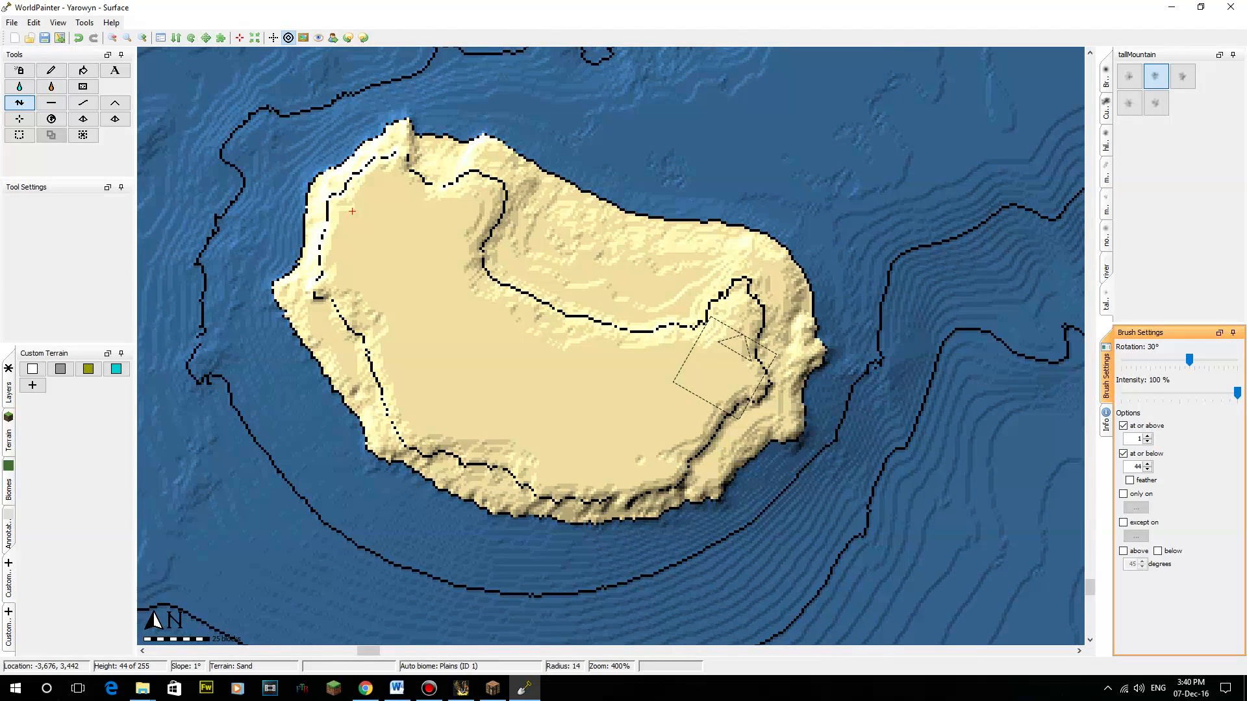
- Turn off both height limits and spray grass terrain over the island at radius 66, leaving a sand fringe along the shore
left_click(8, 392)
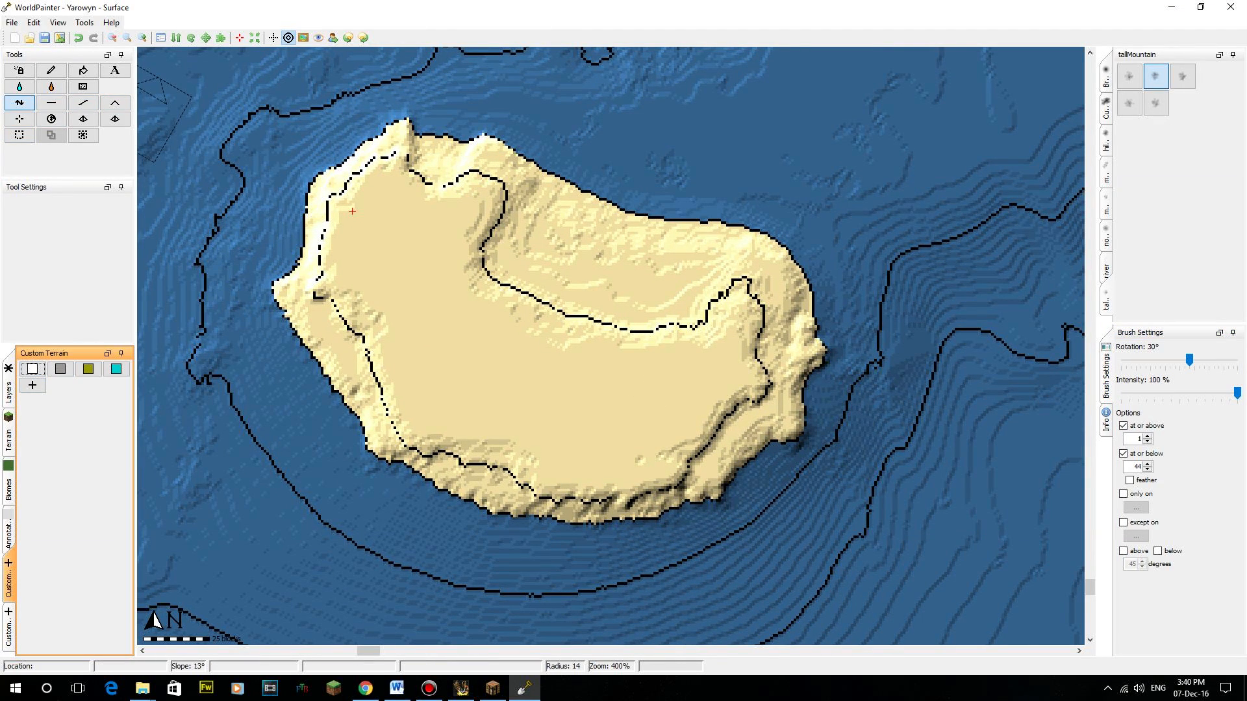
left_click(8, 438)
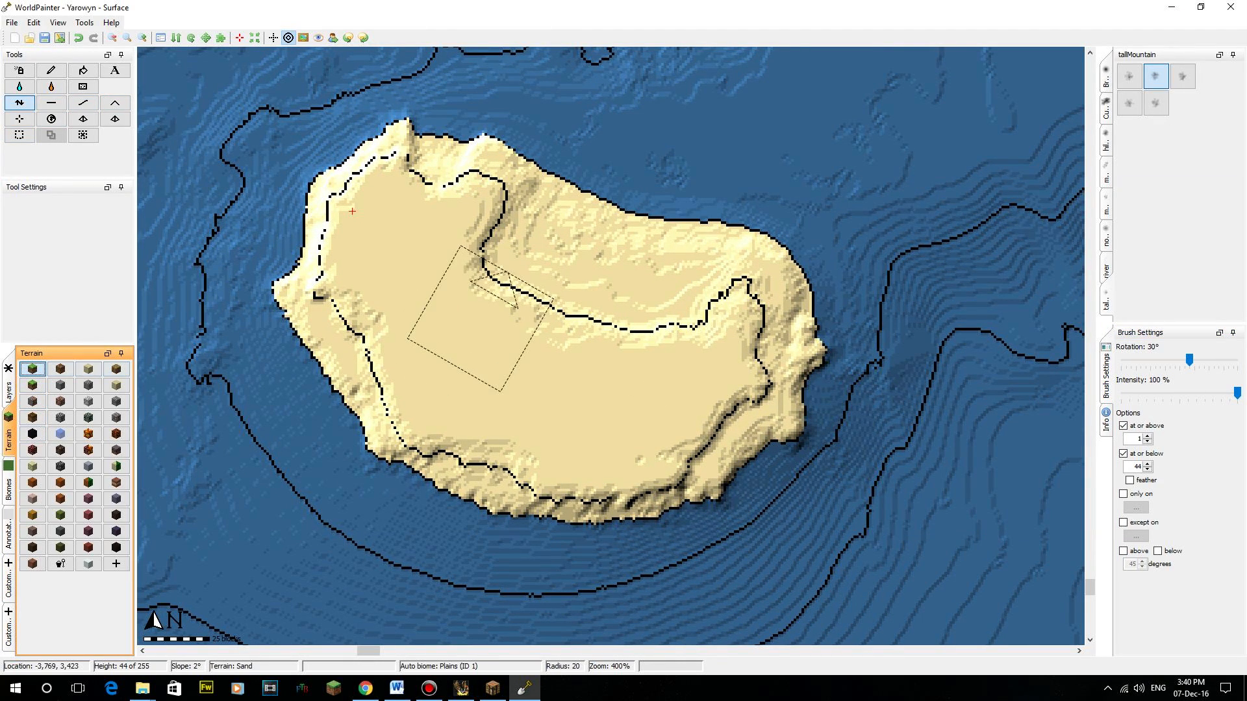
left_click(1123, 426)
left_click(1123, 454)
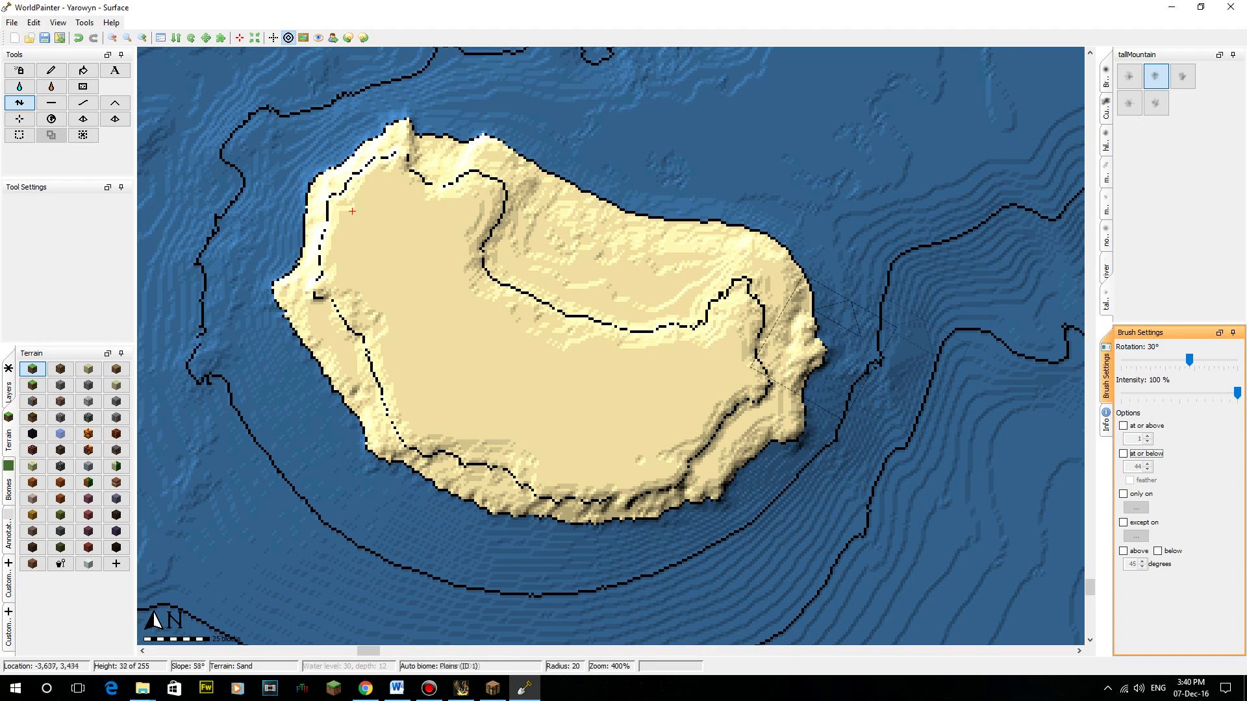
left_click(18, 70)
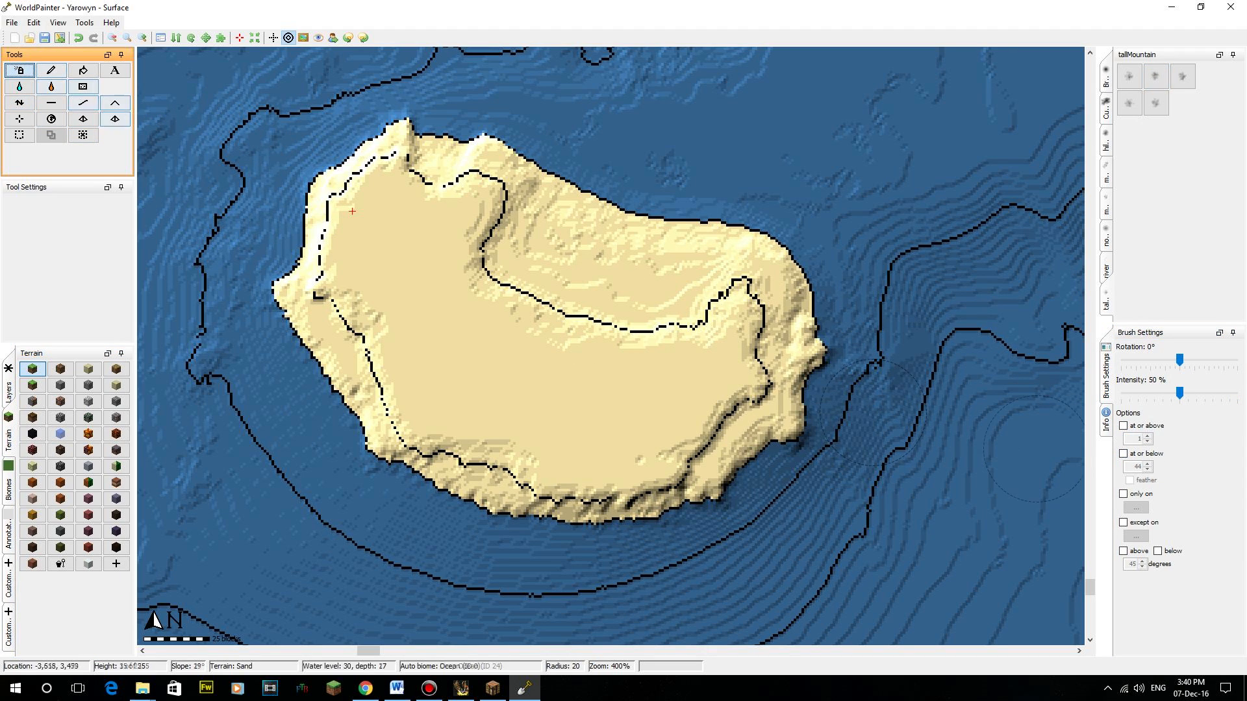
scroll(610, 437, "down", 14)
mouse_move(692, 347)
left_mouse_down()
mouse_move(700, 336)
mouse_move(556, 379)
mouse_move(422, 299)
mouse_move(467, 247)
mouse_move(585, 420)
left_mouse_up()
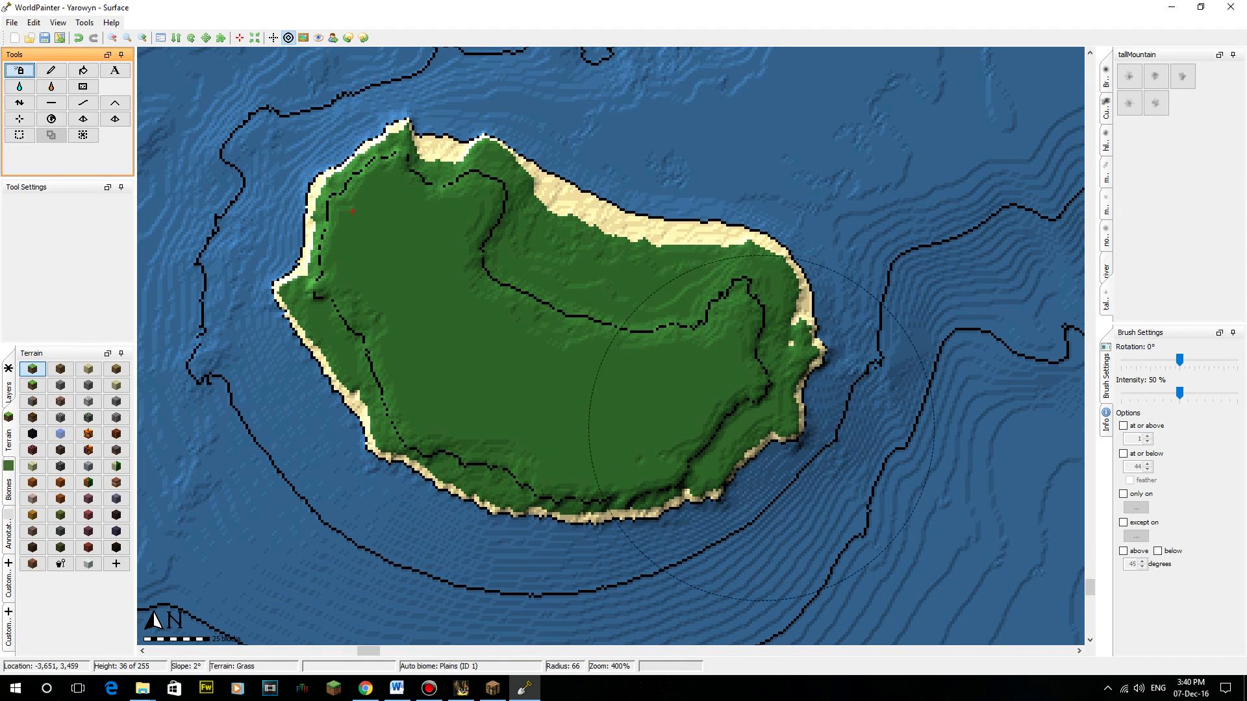
- Check the gravel mix settings in the Word materials list, and choose the gravel custom terrain in WorldPainter
middle_click_drag(354, 380, 339, 390)
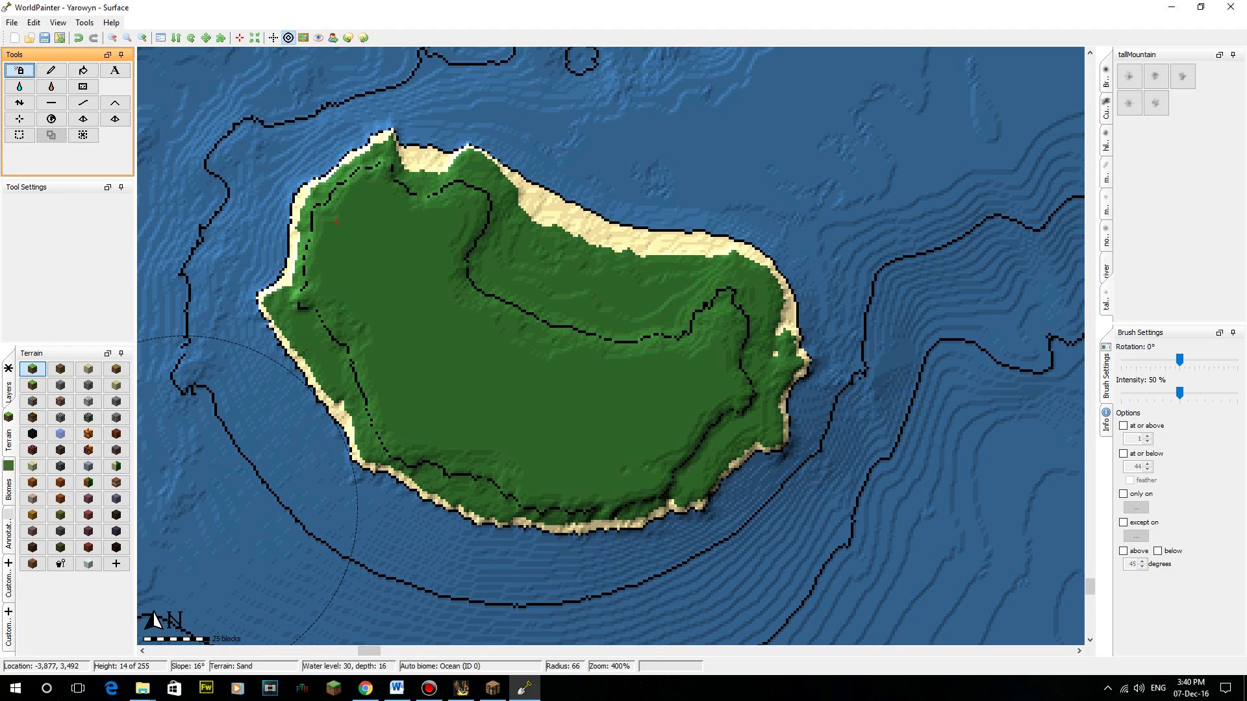
left_click(8, 580)
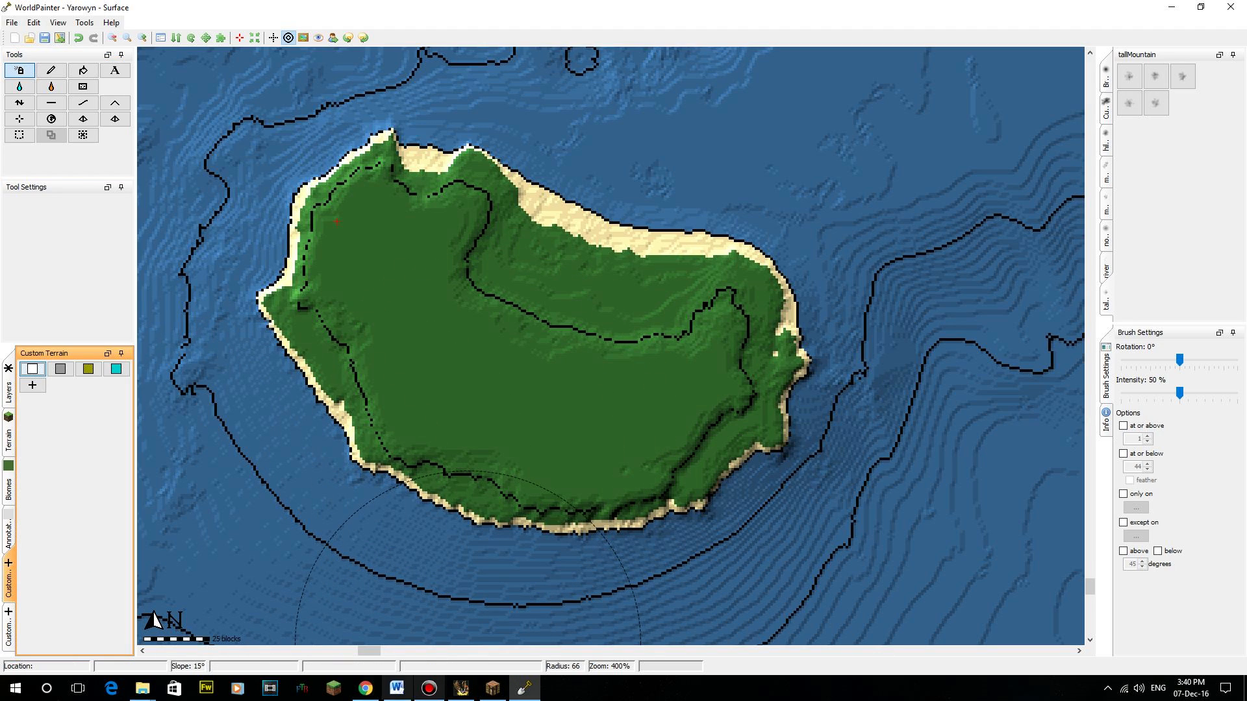
left_click(397, 688)
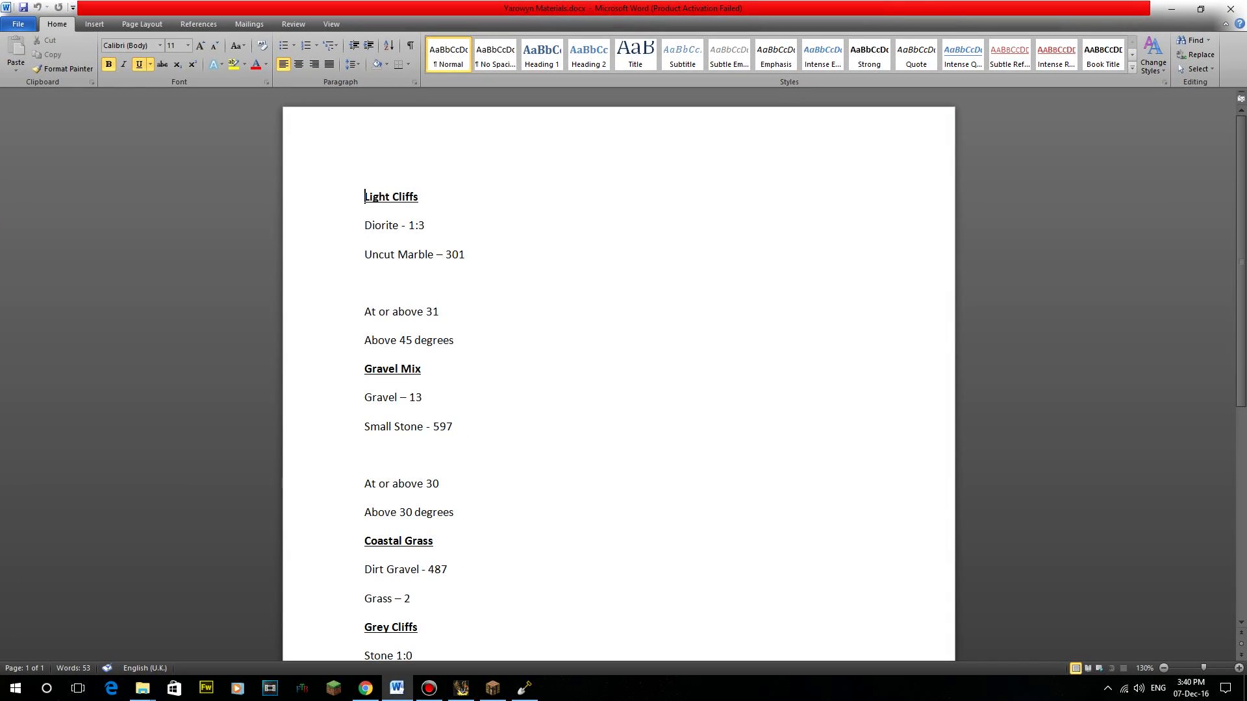
left_click_drag(623, 8, 0, 210)
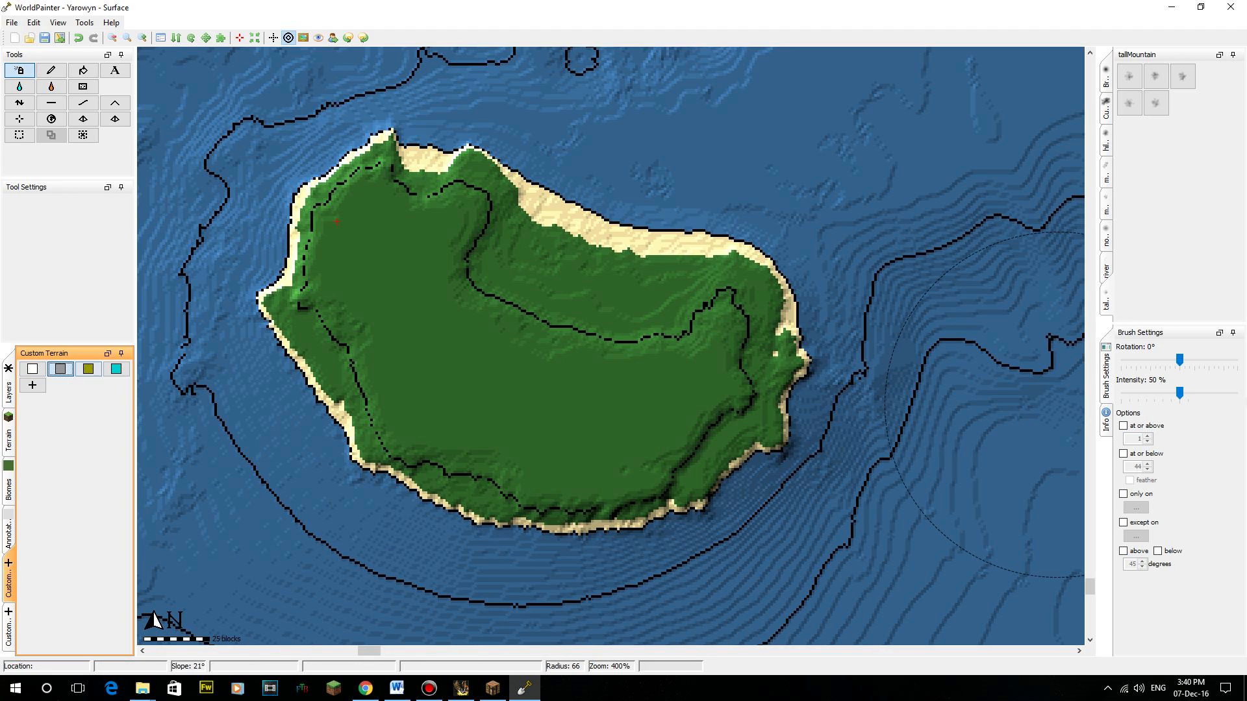
- Spray gravel over the island's slopes at 100% intensity, limited to at or above 30 and above 30 degrees
left_click(1123, 425)
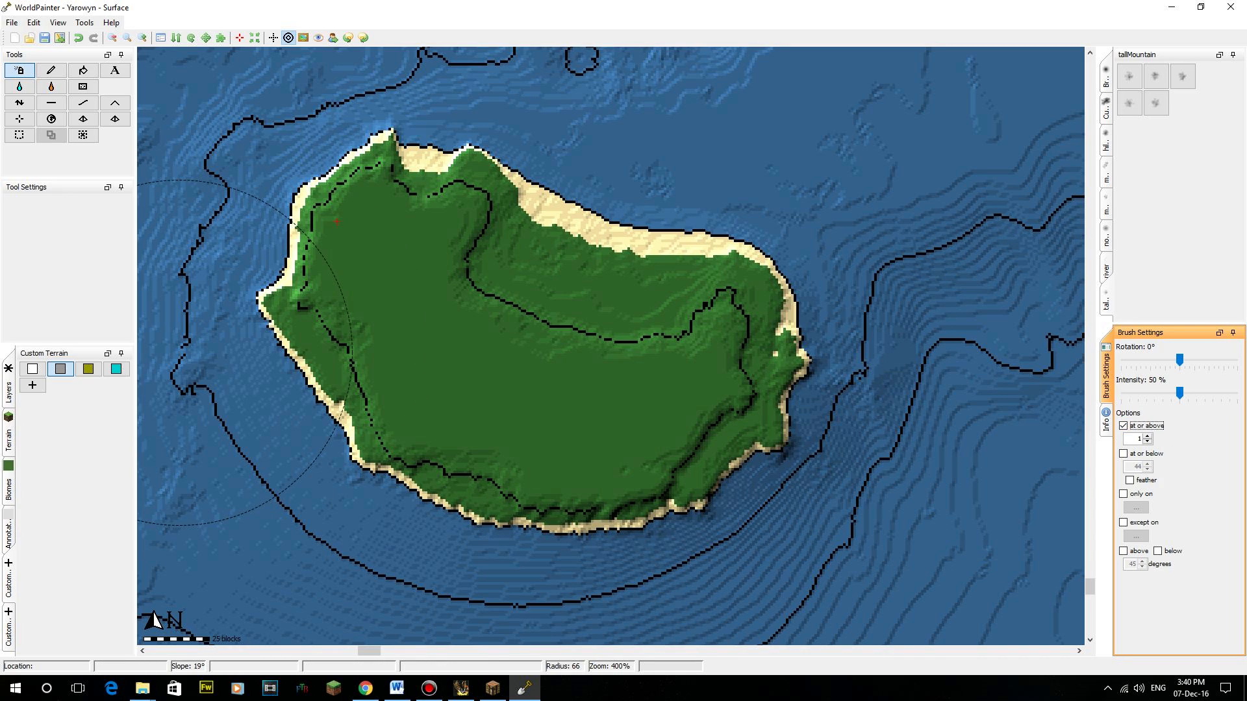
key("alt+Tab")
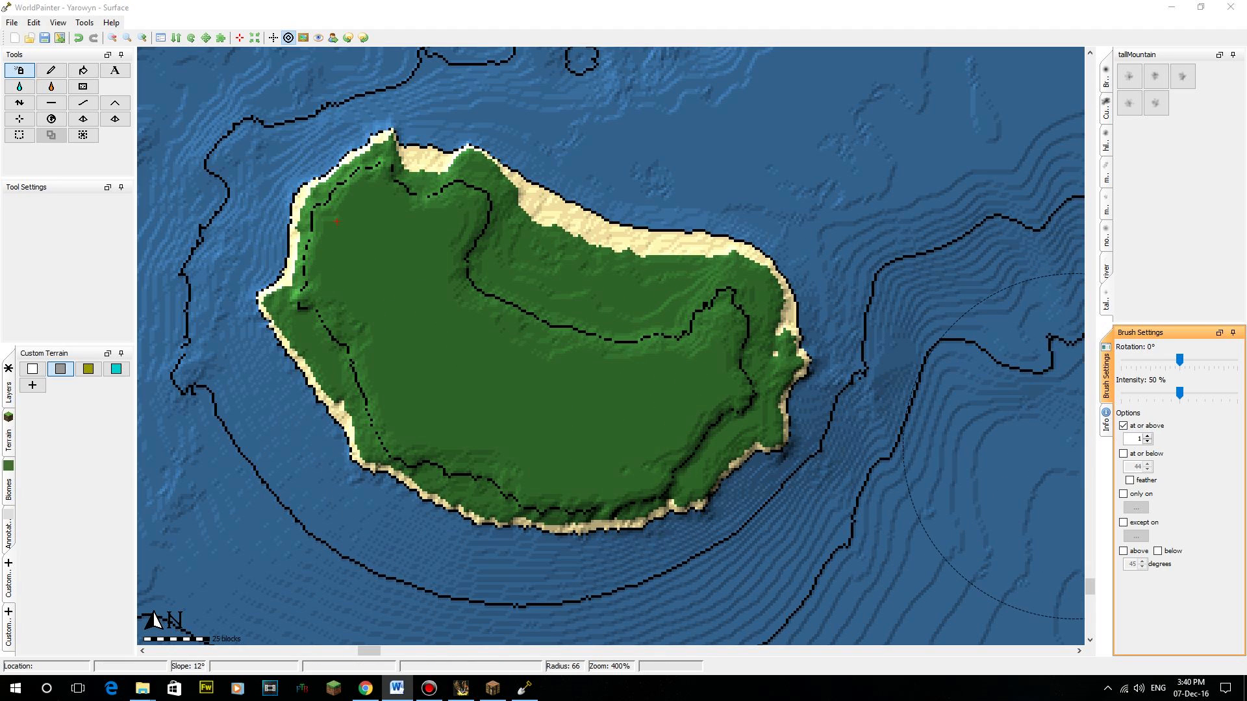
double_click(1136, 439)
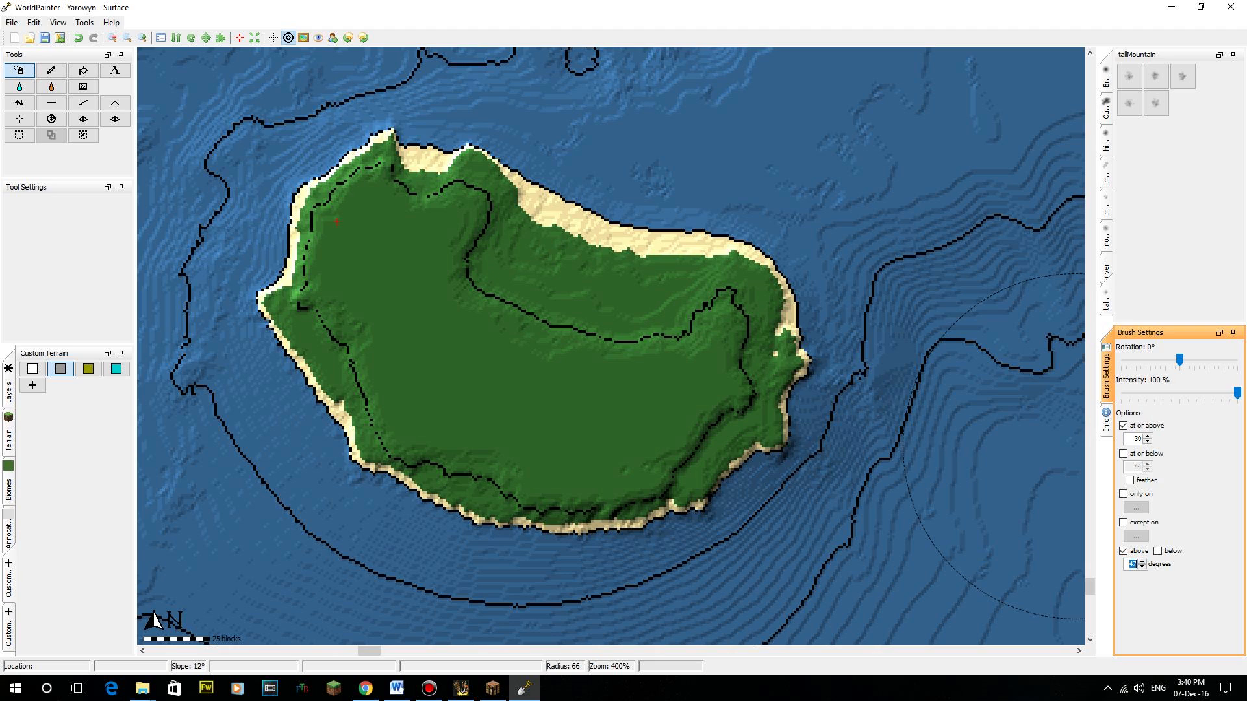
mouse_move(1074, 447)
left_mouse_down()
mouse_move(747, 363)
mouse_move(617, 415)
mouse_move(533, 397)
mouse_move(519, 425)
mouse_move(774, 423)
left_mouse_up()
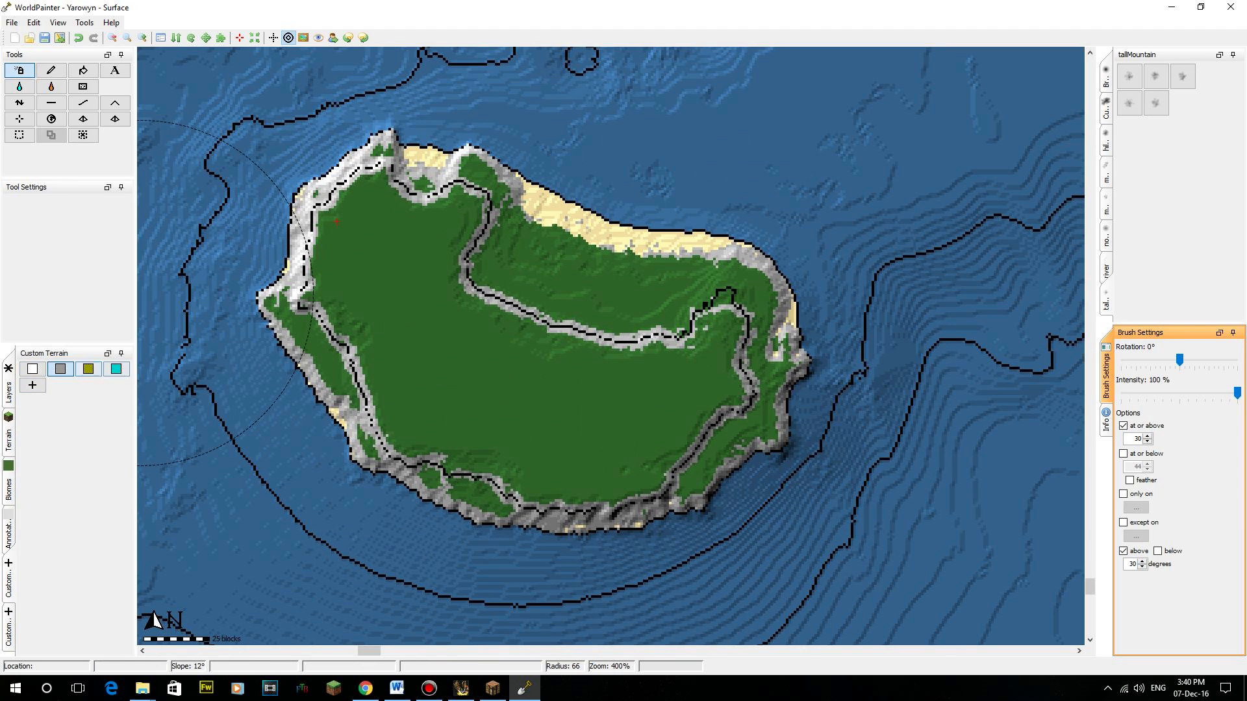
- Spray the cyan custom terrain over the island's steepest cliffs, limited to at or above 35 and above 45 degrees
left_click(117, 368)
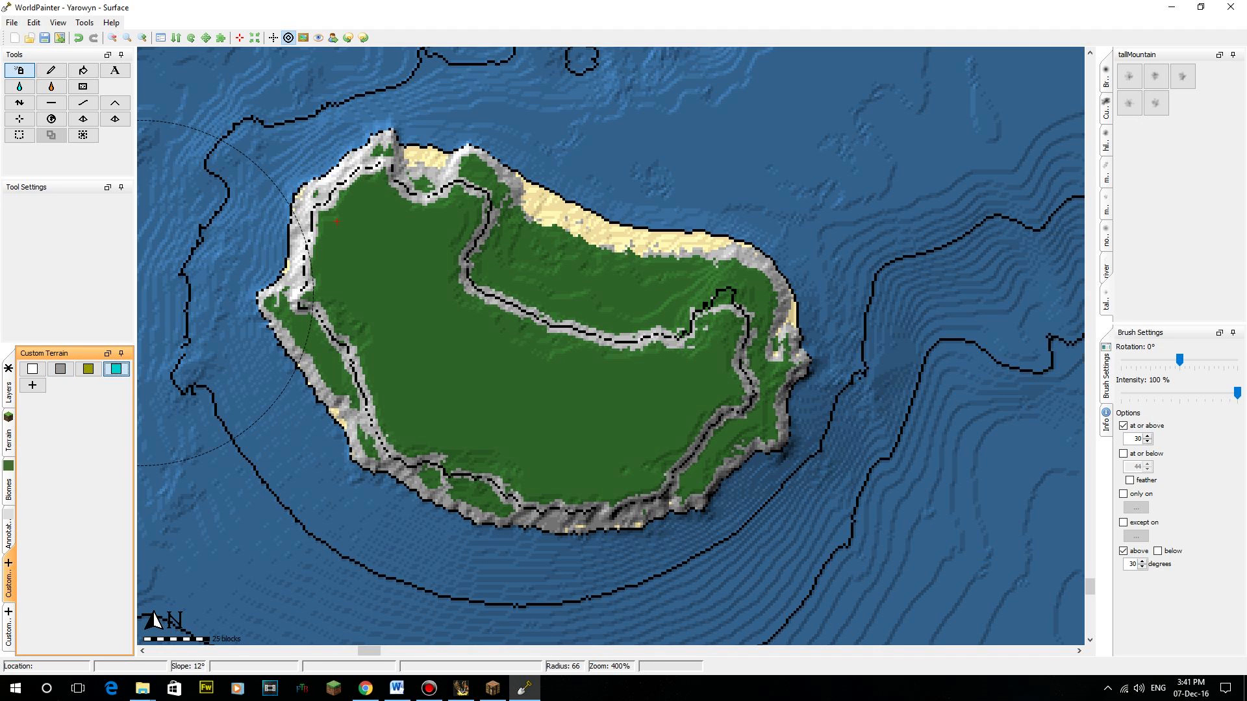
key("alt+Tab")
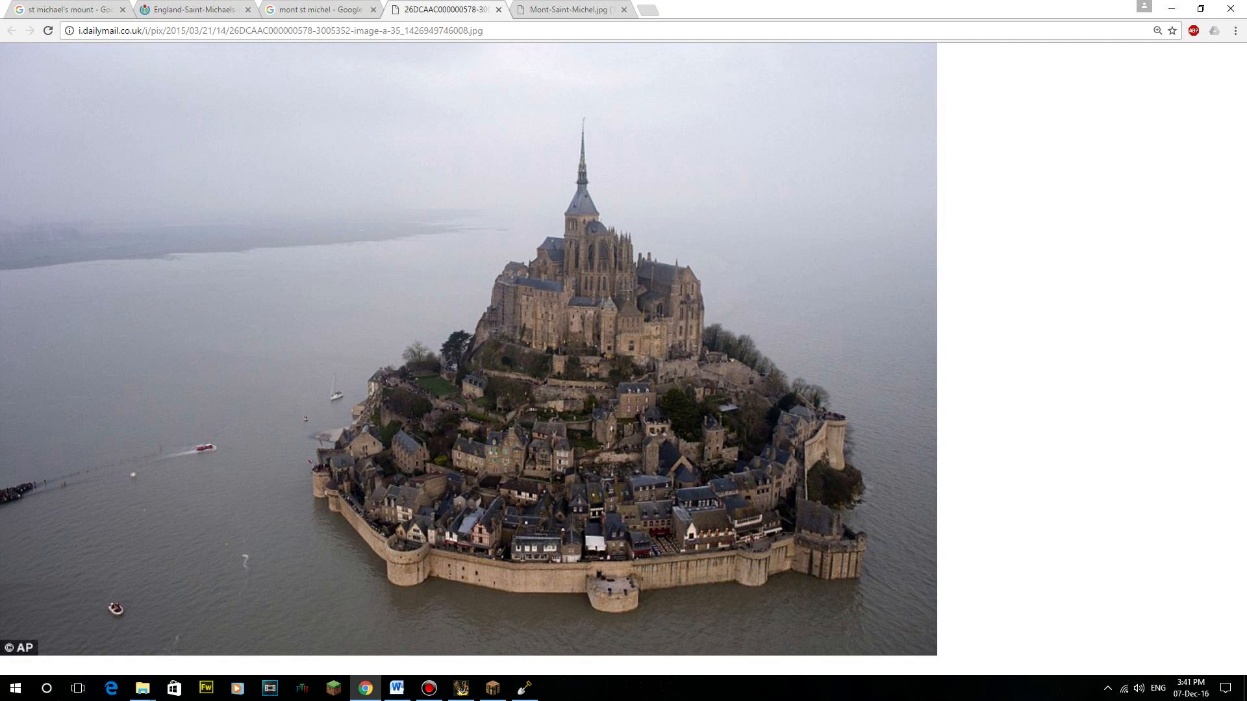
key("alt+Tab")
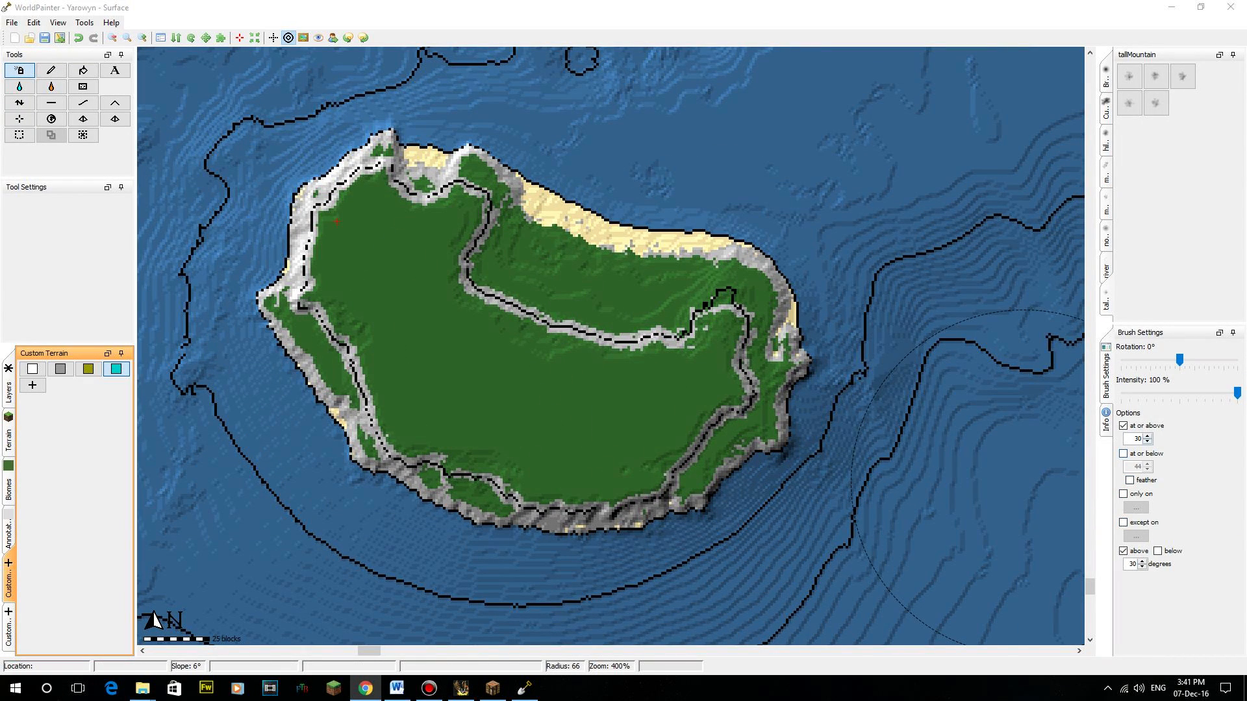
left_click(1134, 439)
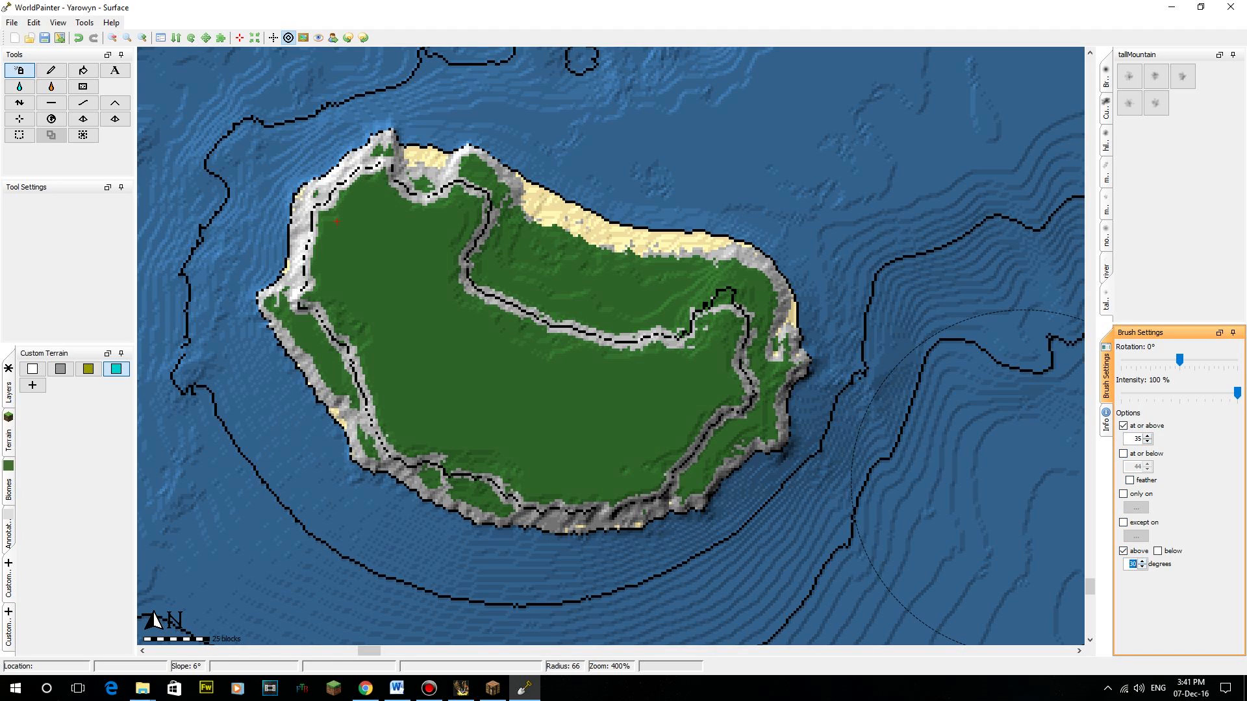
mouse_move(649, 415)
left_mouse_down()
mouse_move(509, 393)
mouse_move(377, 236)
mouse_move(372, 400)
left_mouse_up()
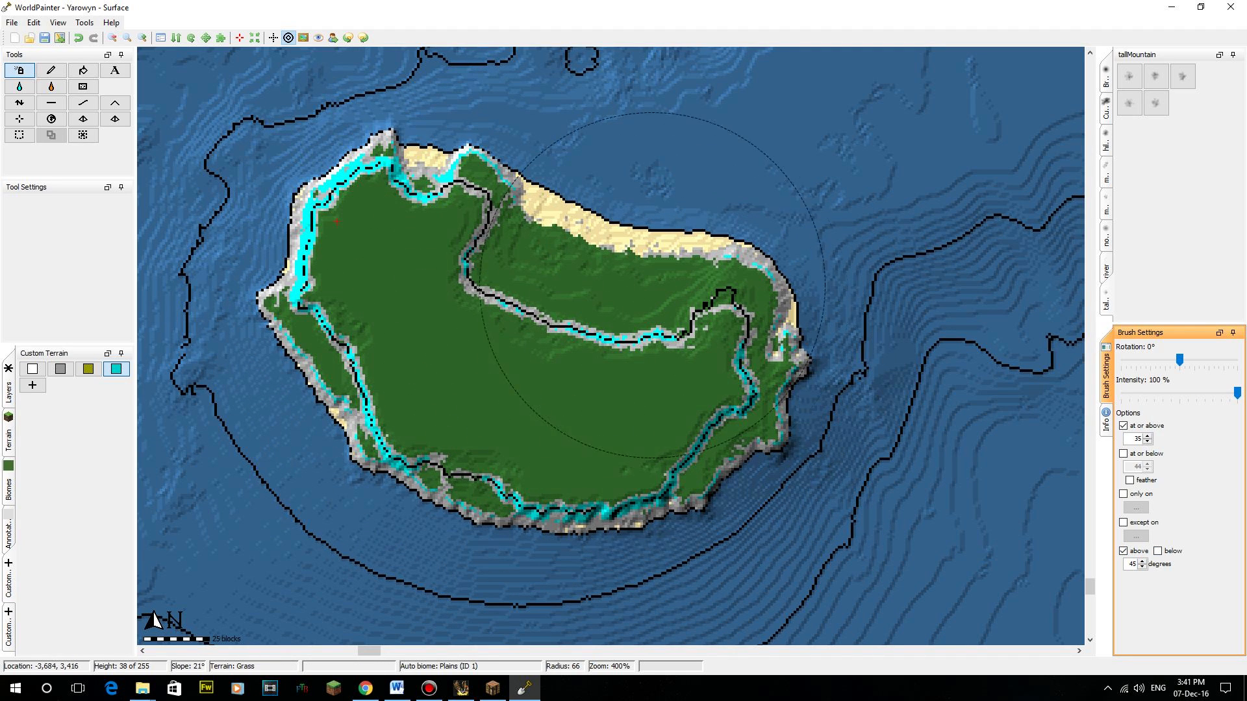
middle_click_drag(560, 291, 598, 417)
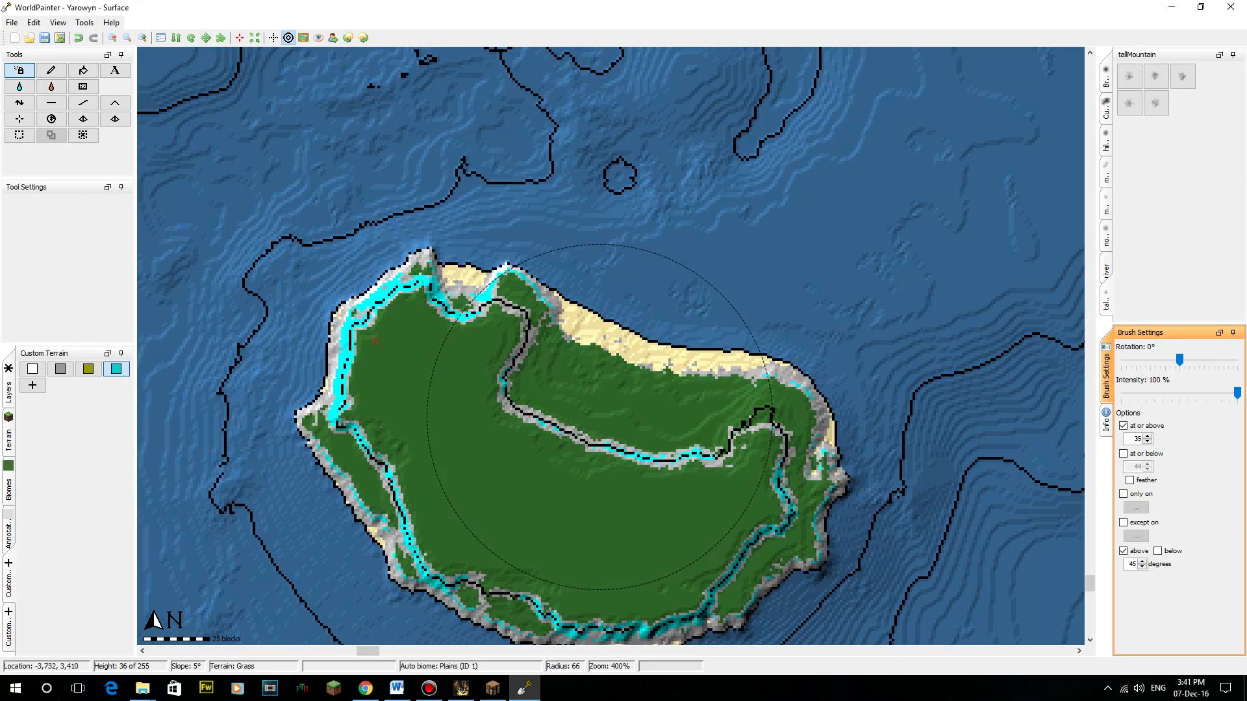
middle_click_drag(574, 492, 593, 344)
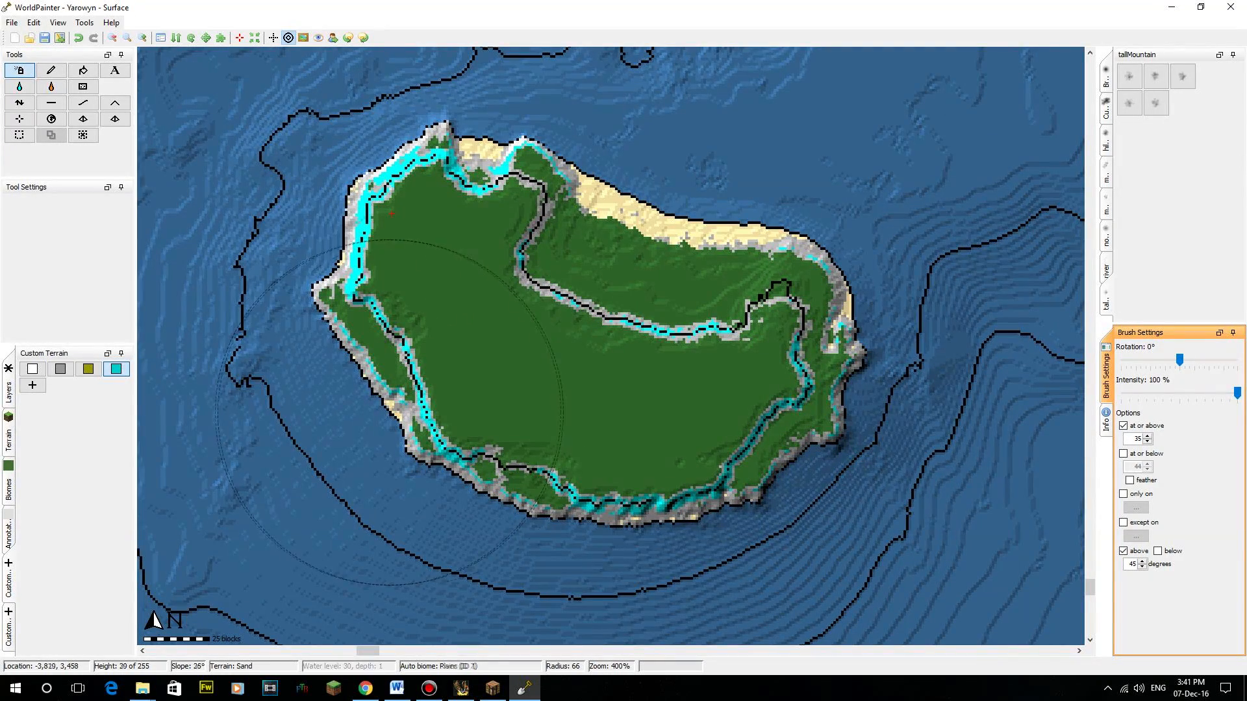
- Export the 40 selected tiles as a new Minecraft map named Yarowyn, accepting the tile selection warning
left_click(12, 22)
mouse_move(34, 124)
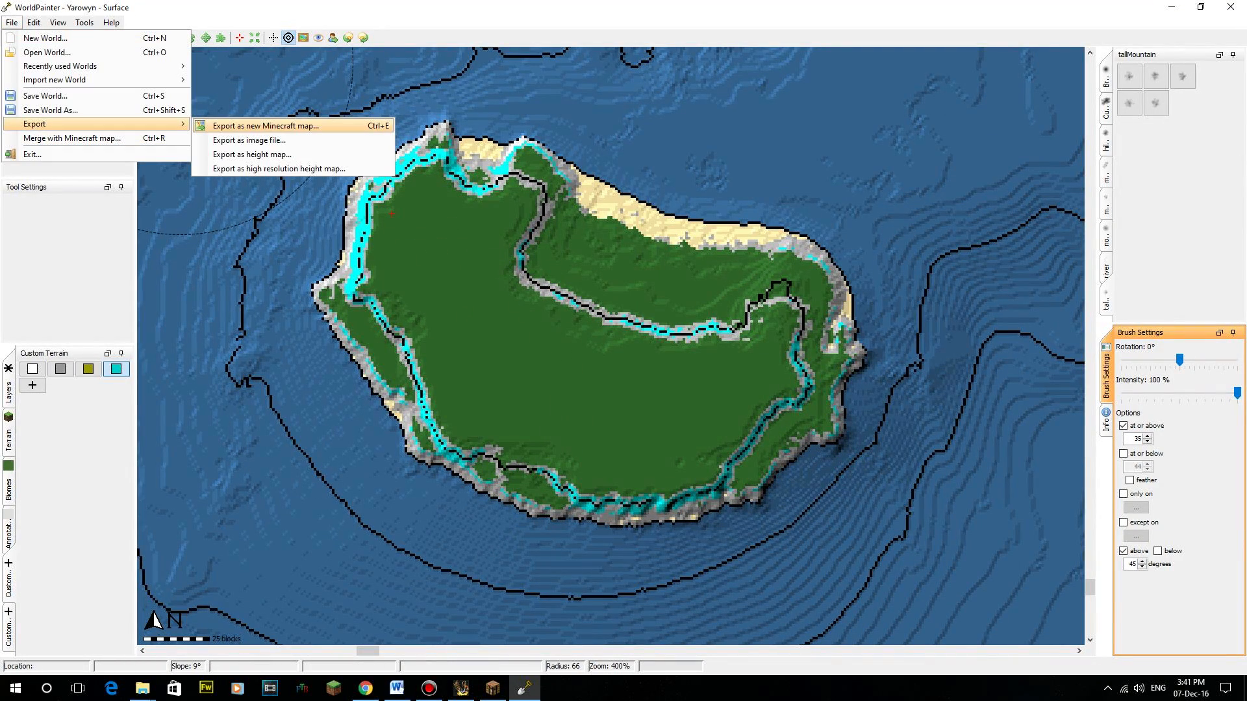
left_click(266, 125)
left_click(808, 513)
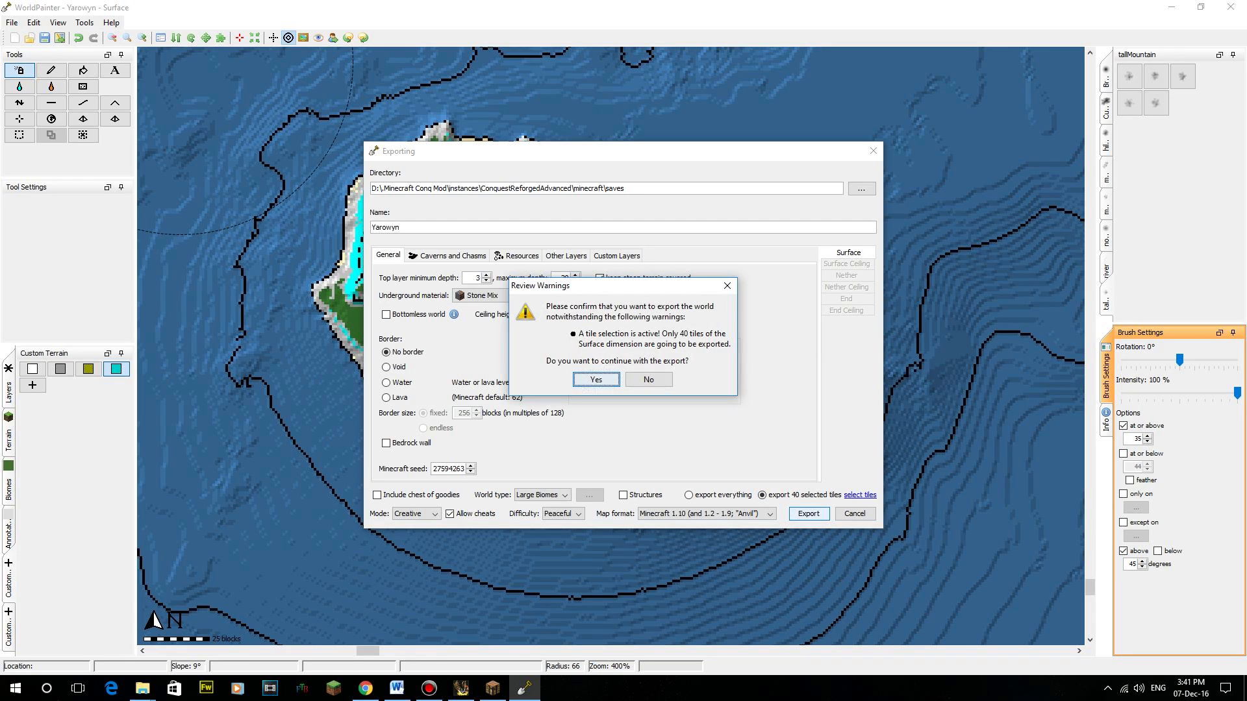
left_click(597, 380)
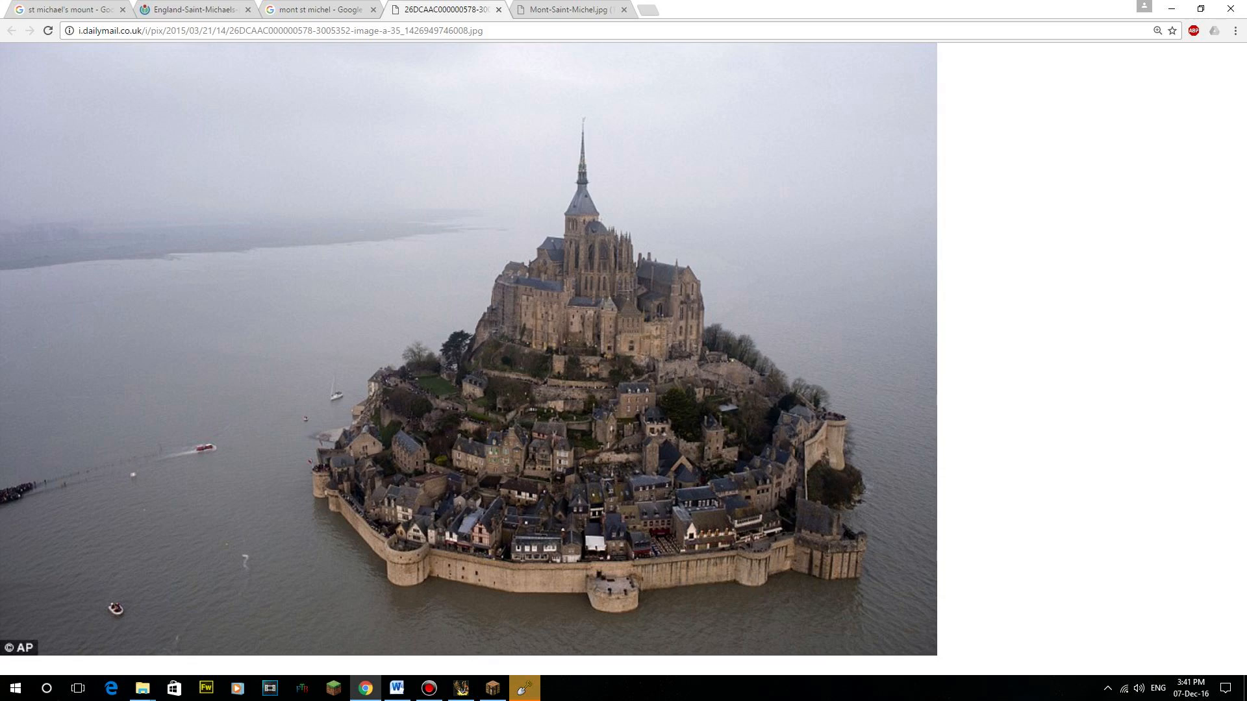
key("alt+Tab")
key("Return")
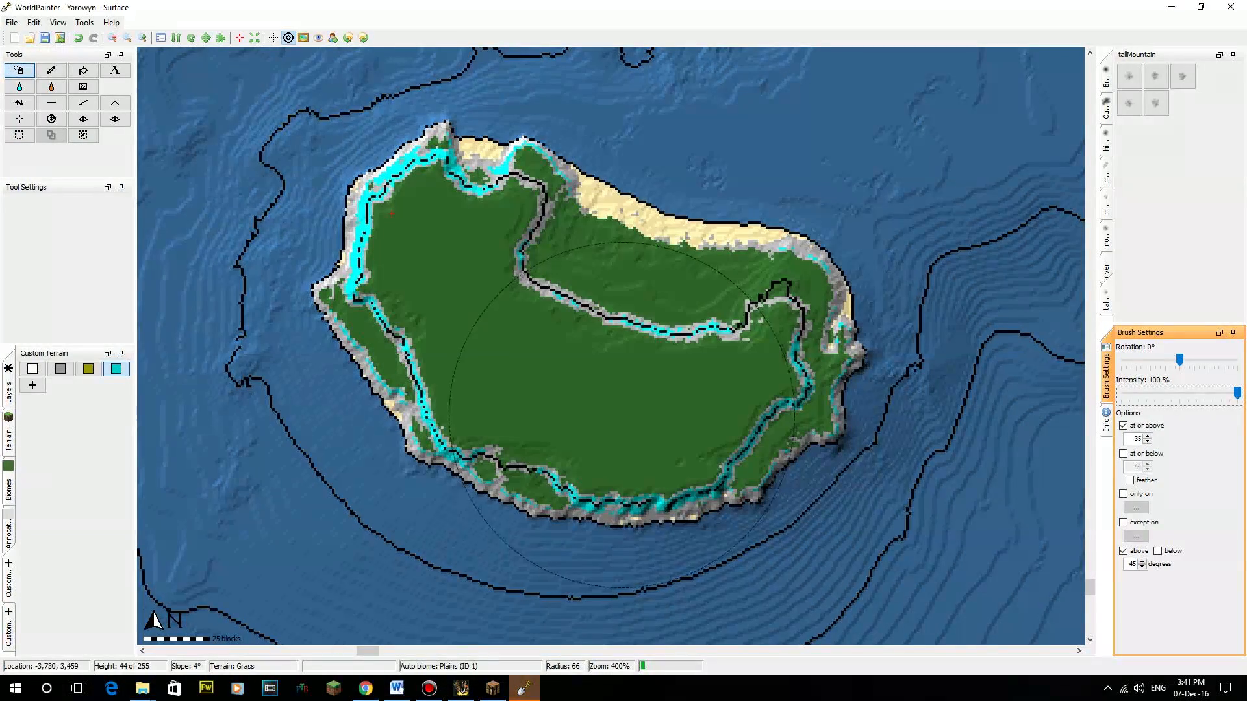
- Switch to Minecraft and load the exported Yarowyn world
left_click(493, 687)
left_click(623, 329)
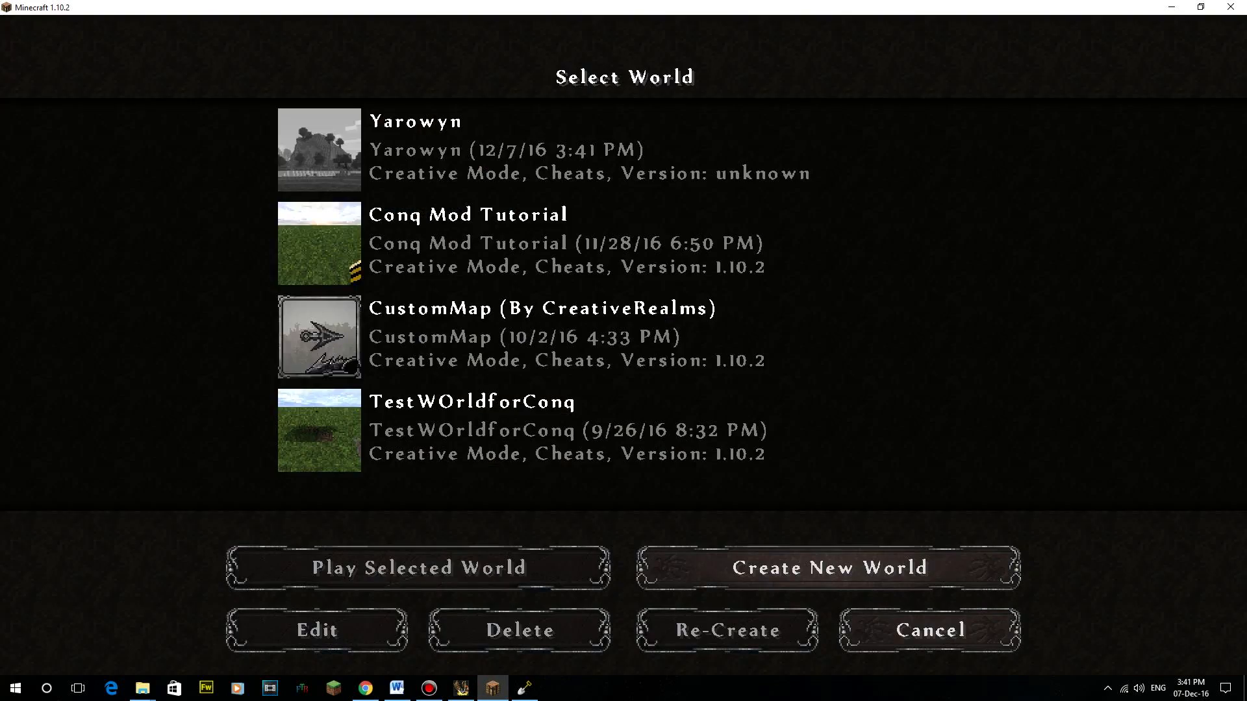
double_click(624, 150)
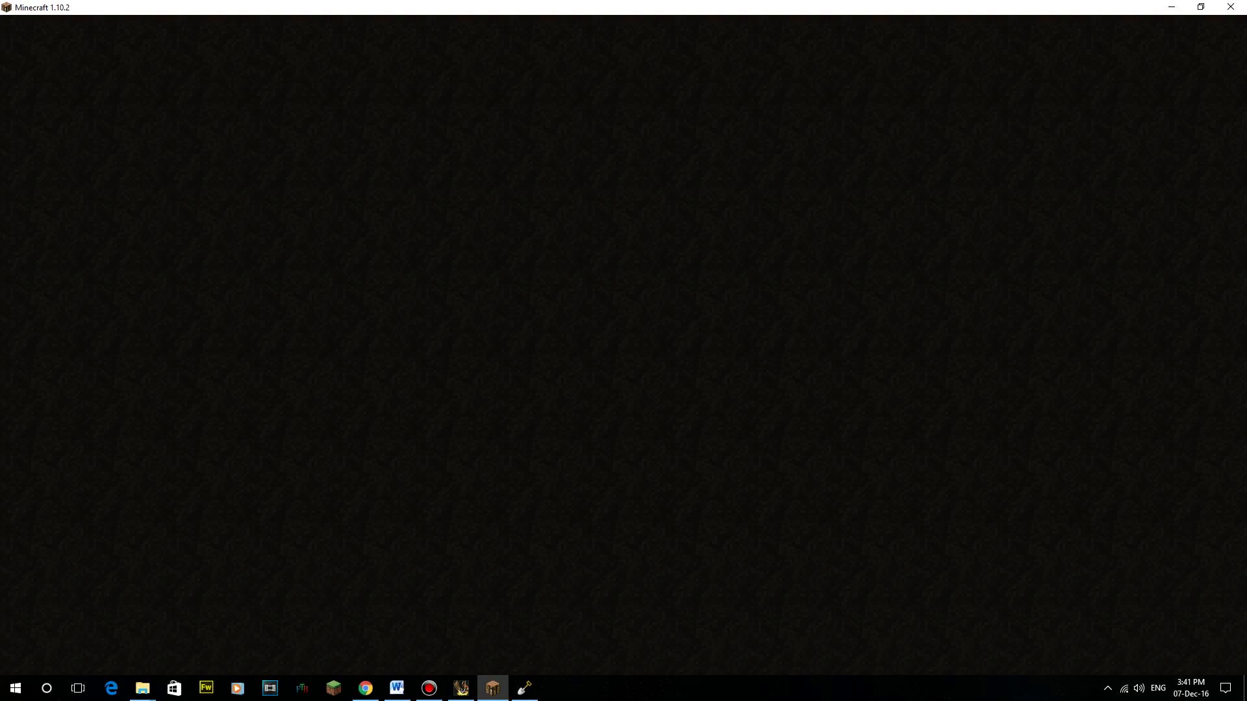
- Fly over the exported island and examine its cliffs and the hollow near the eastern shore
key("space")
key("space")
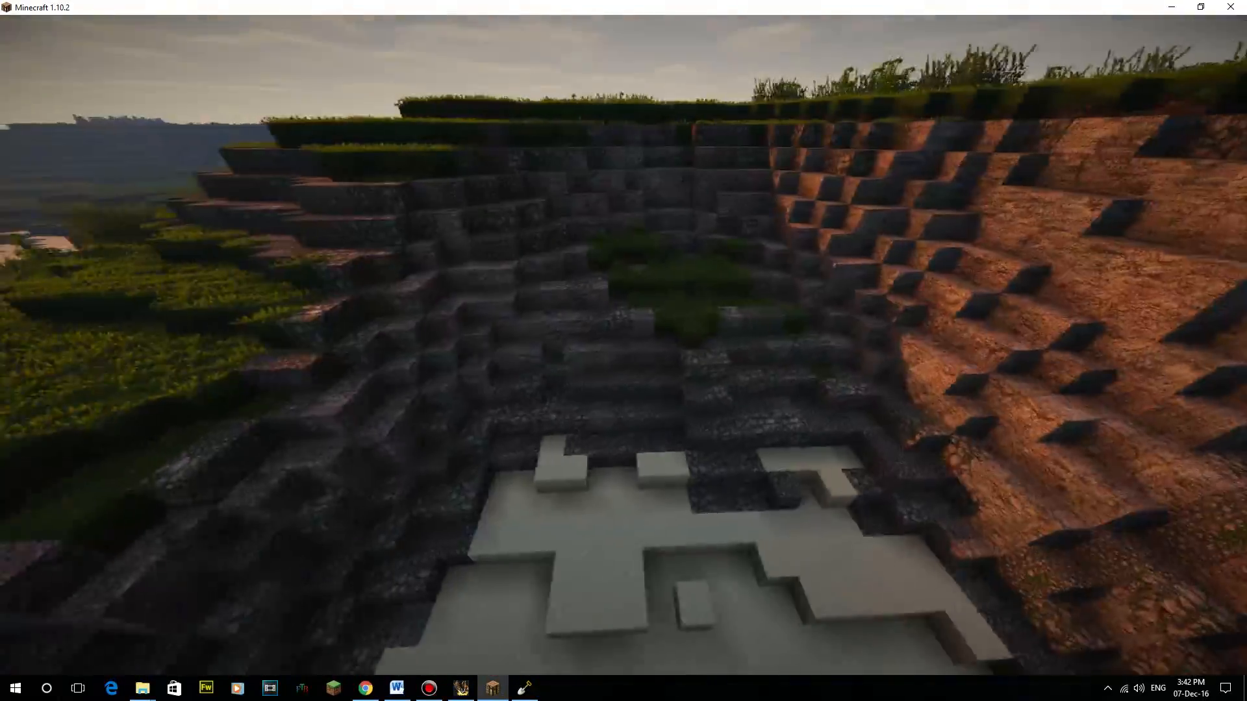
key("F1")
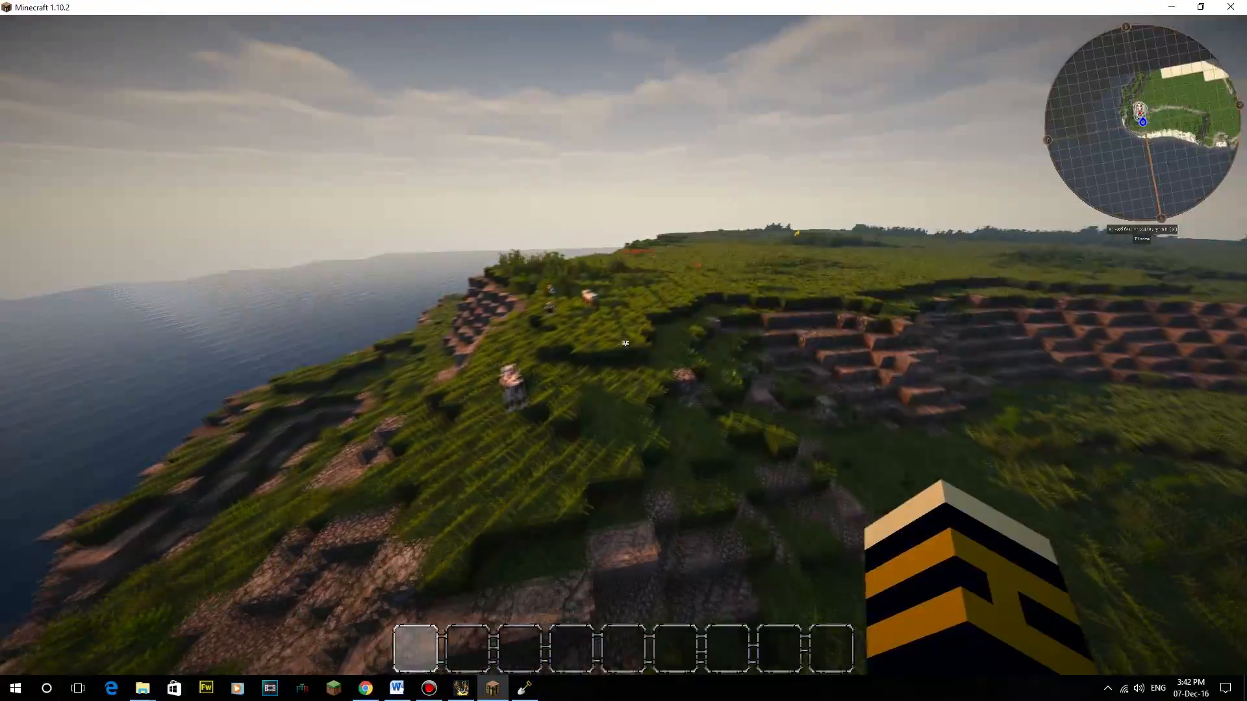
key("w")
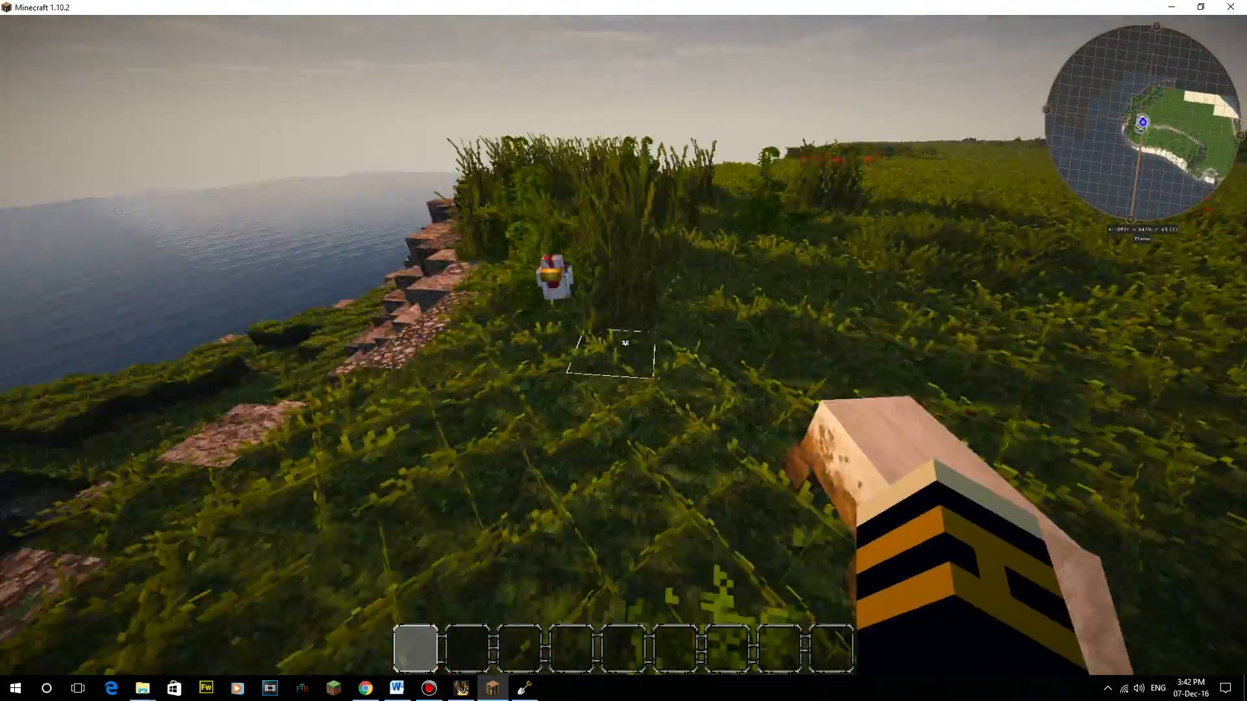
key("w")
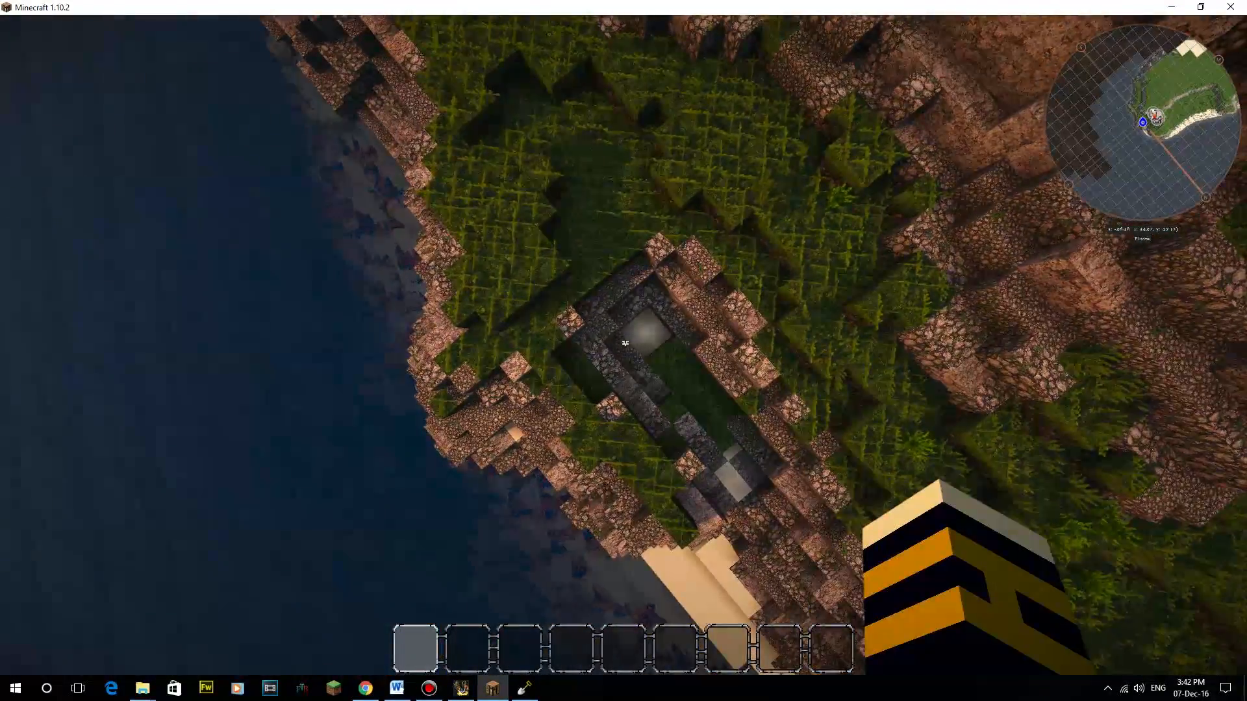
key("t")
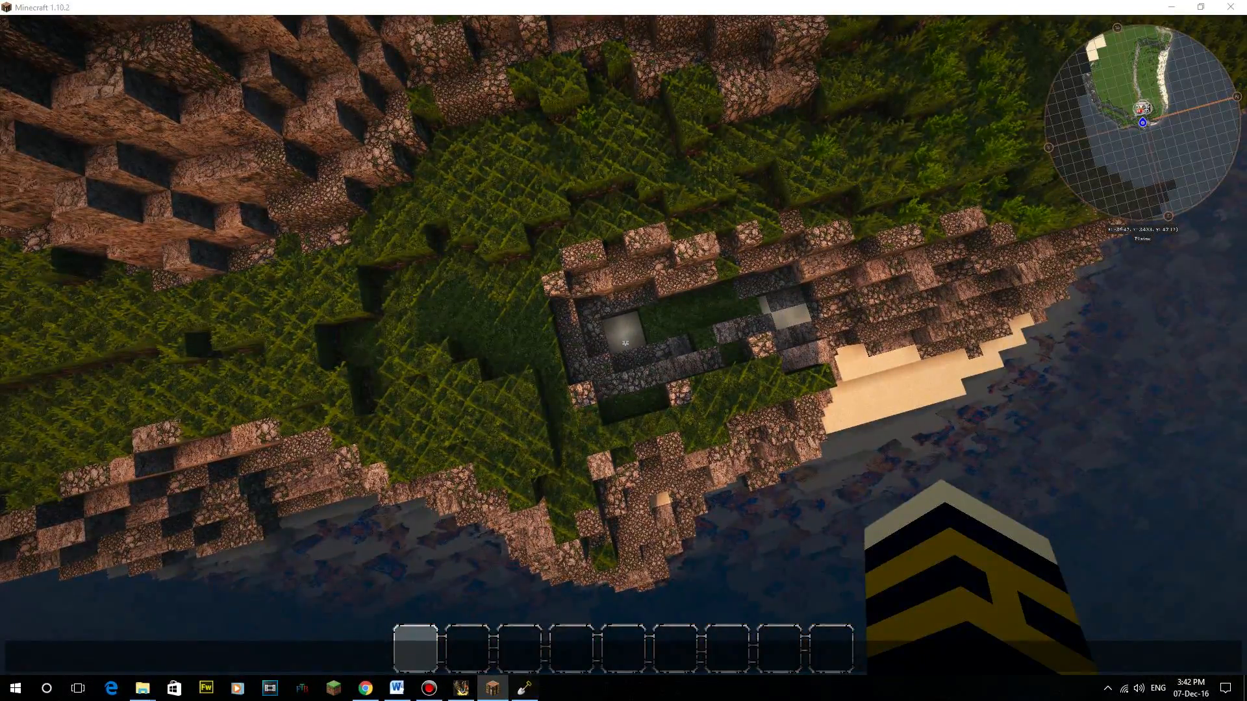
- In WorldPainter, raise the ground around the eastern shore's hollow with a tallMountain brush at radius 12 and 30° rotation, limited to at or below 44
key("alt+Tab")
middle_click_drag(571, 77, 422, 105)
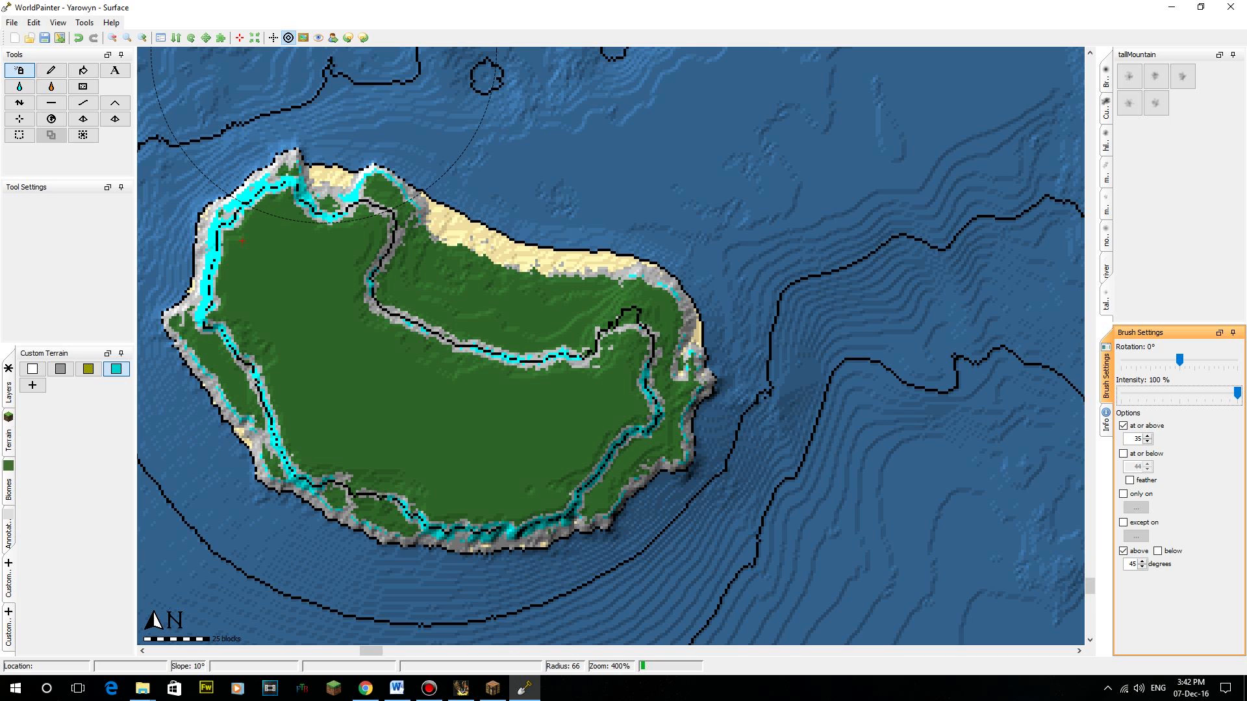
left_click(142, 38)
left_click(142, 37)
middle_click_drag(894, 472, 505, 361)
scroll(504, 361, "down", 15)
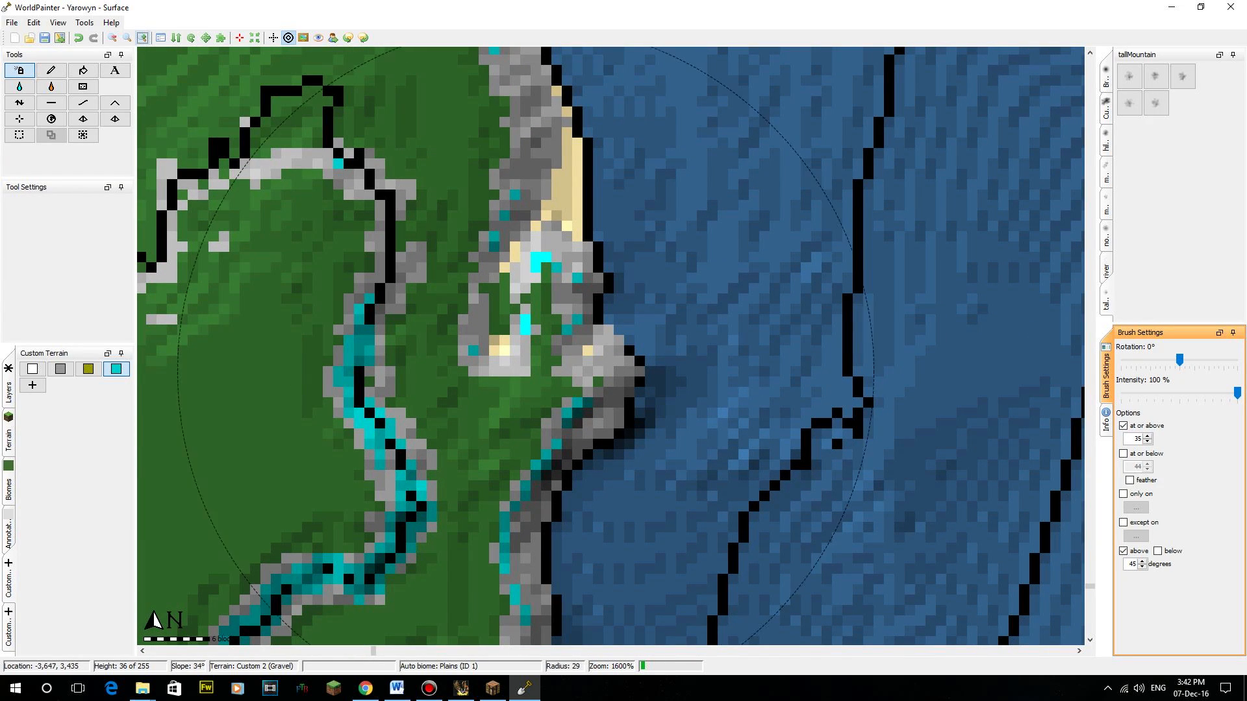
left_click(20, 102)
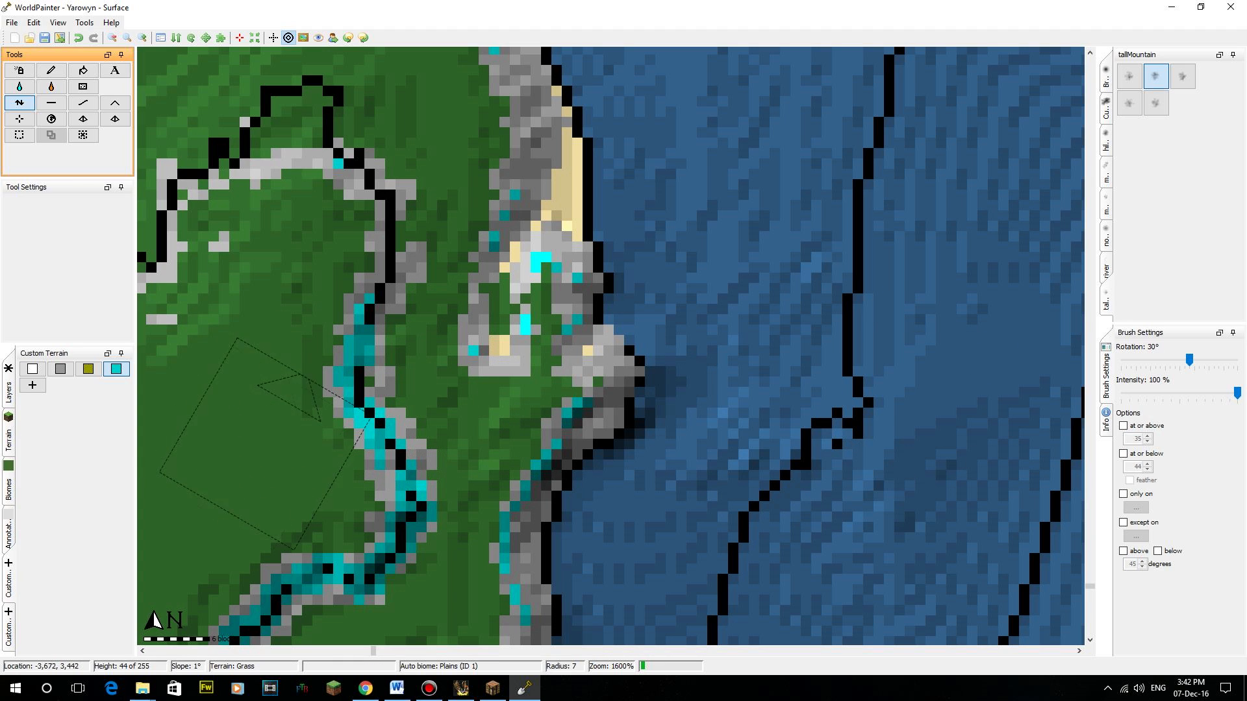
left_click(1123, 453)
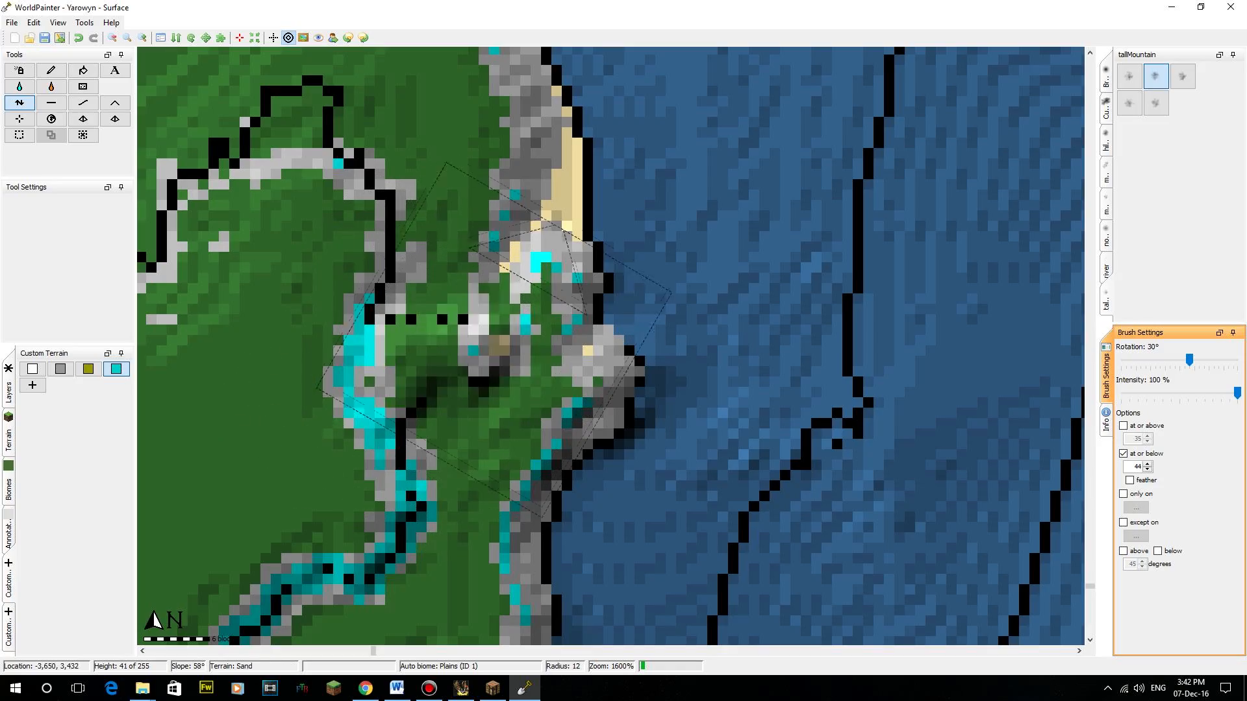
- Return to Minecraft and fly around the island's coast to examine the hollow, cliff tiers and surrounding sea
left_click(493, 688)
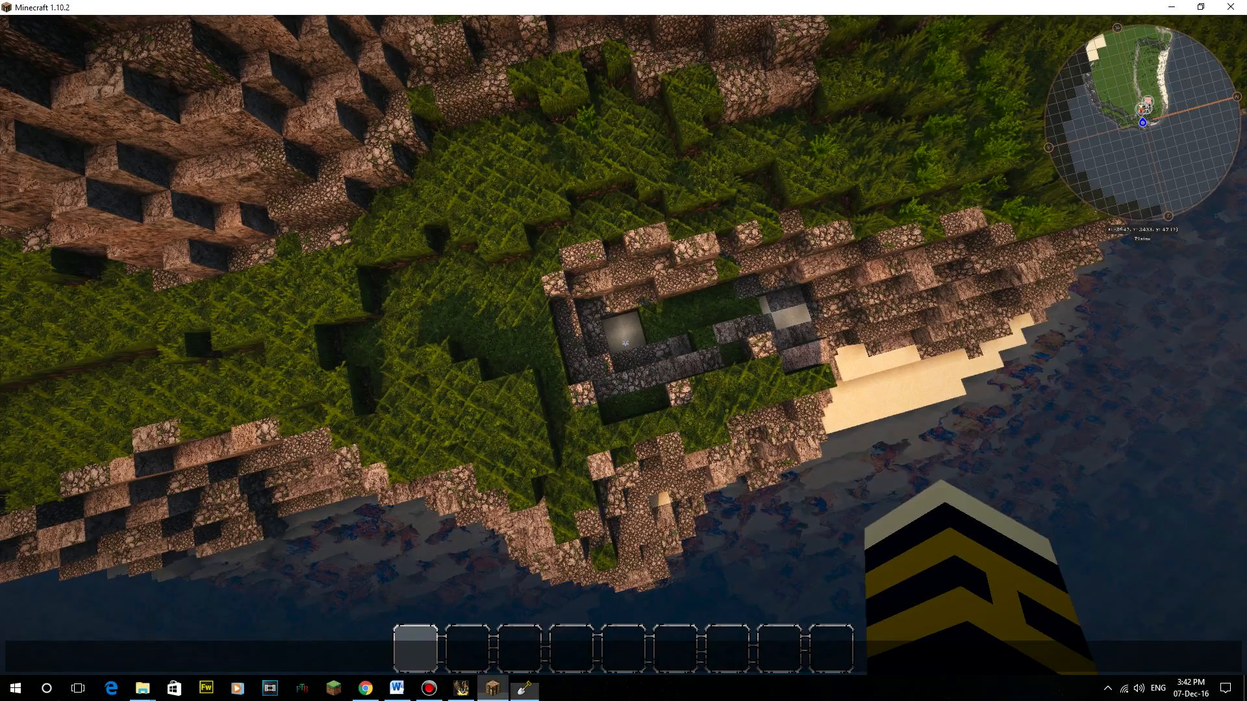
key("space")
key("a")
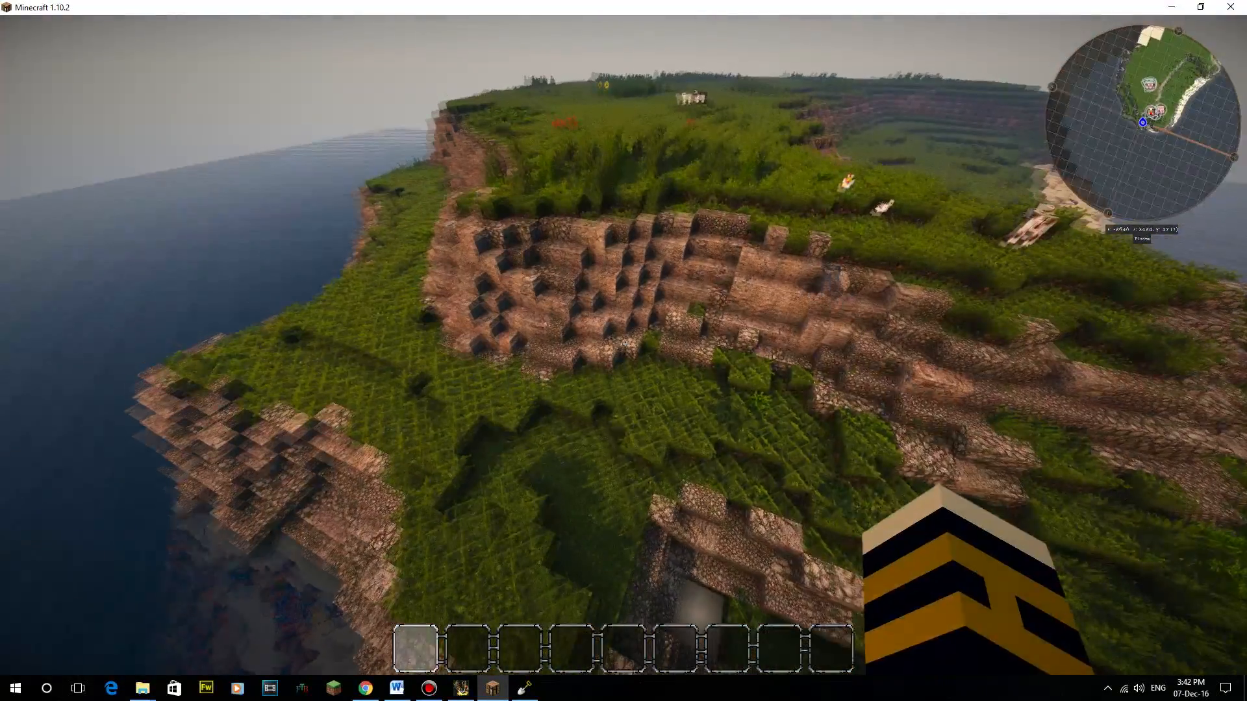
key("space")
key("a")
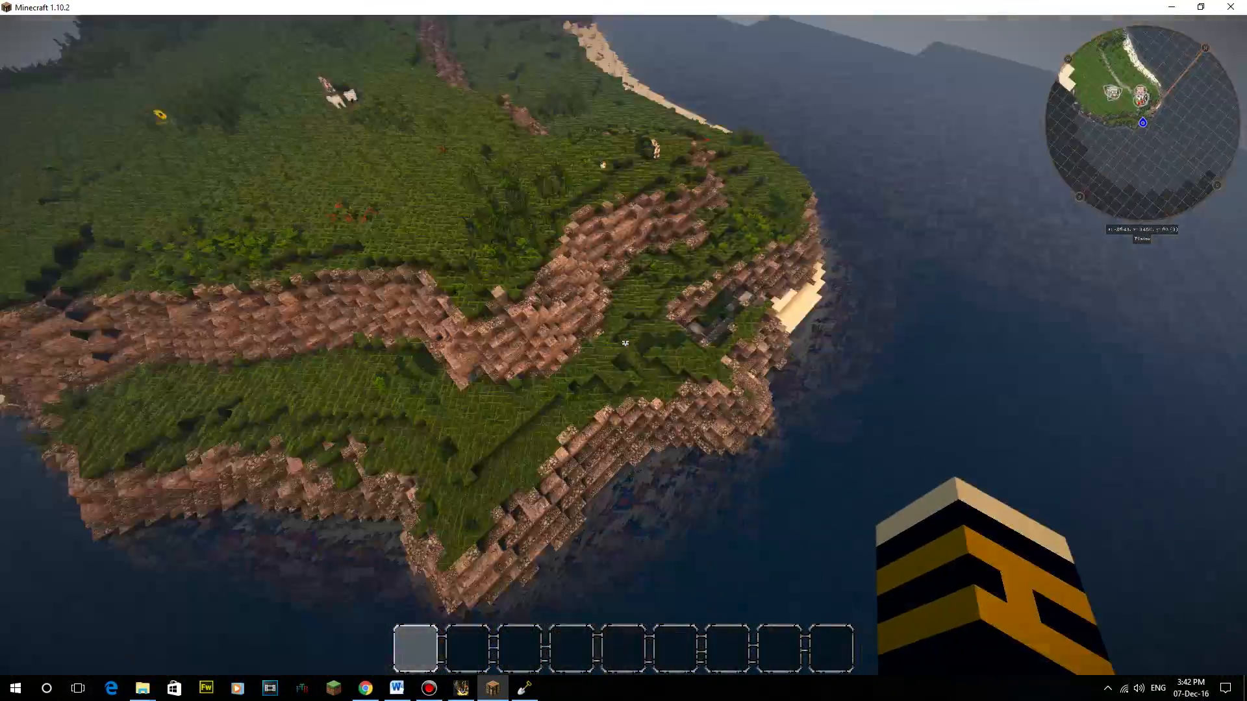
key("a")
key("w")
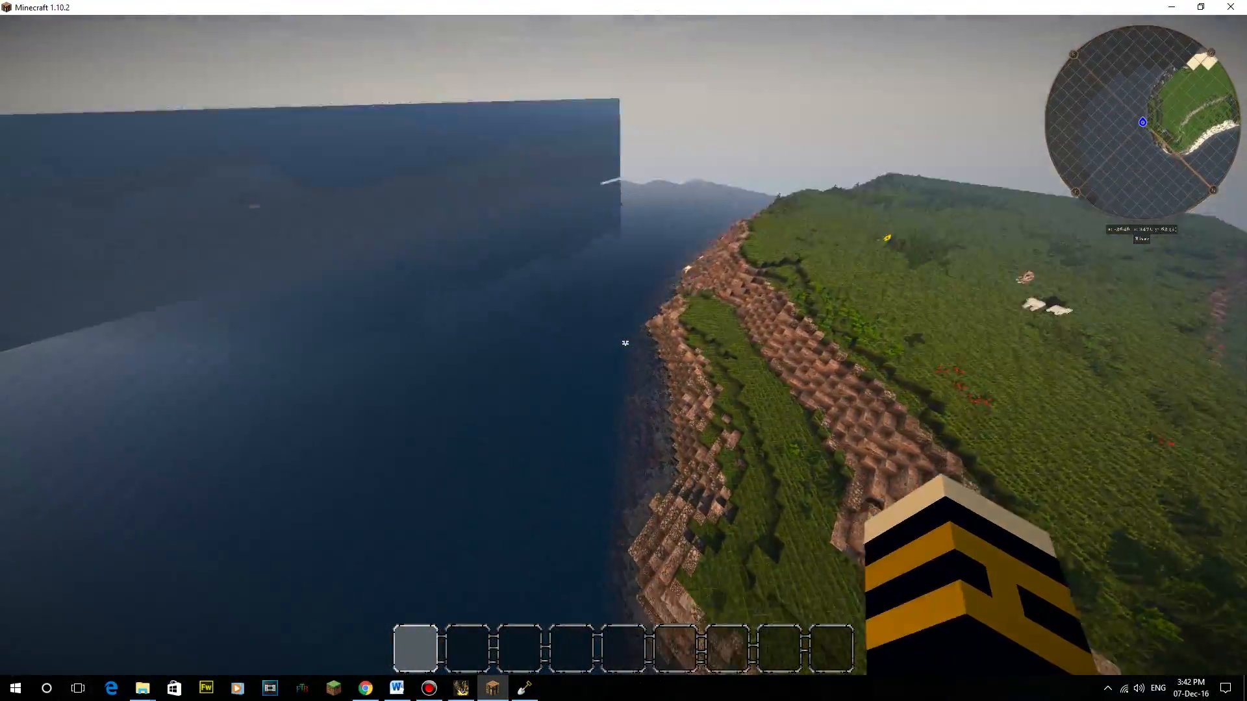
key("a")
key("w")
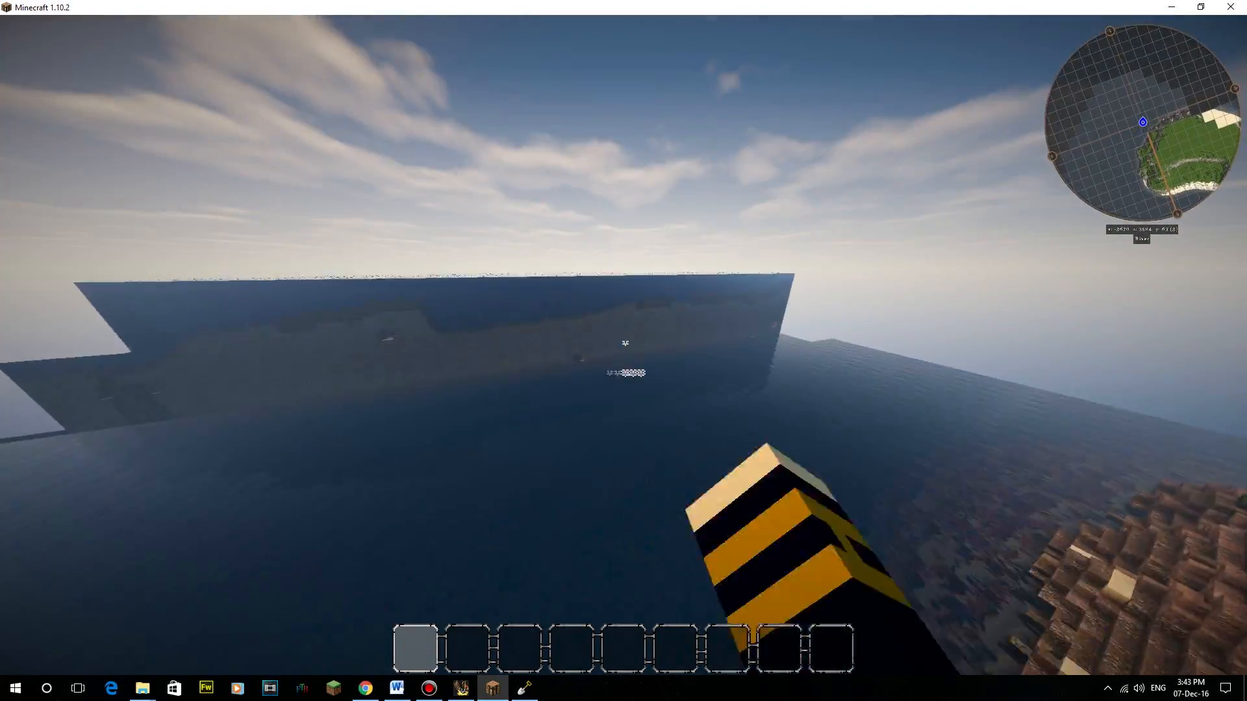
- Fly along the island's southern coast in Minecraft to examine the cliff face and its grassy ledges
key("a")
key("space")
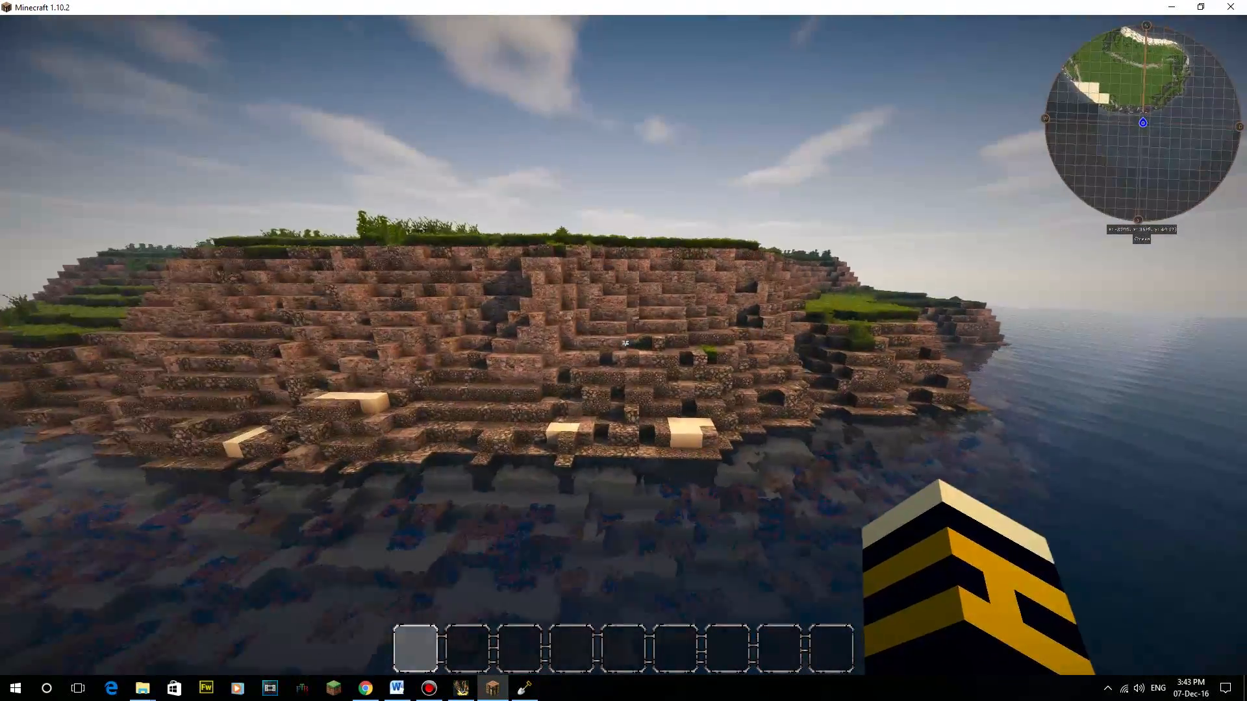
key("w")
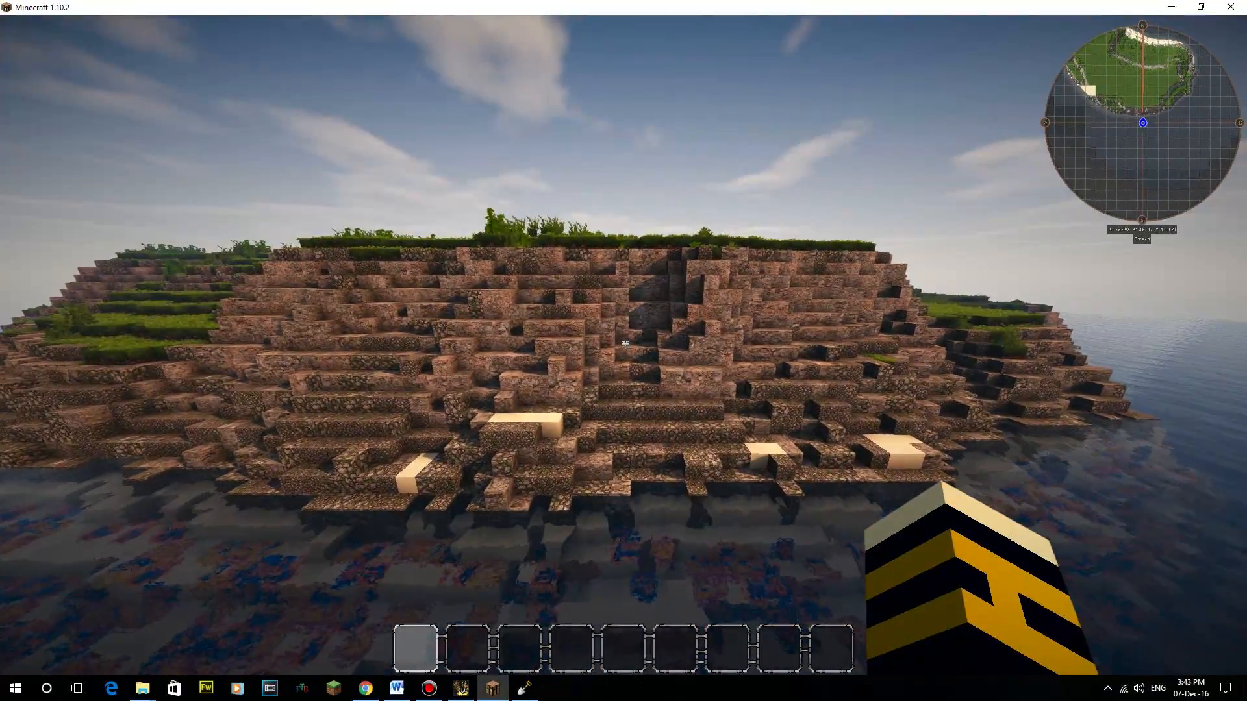
key("space")
key("a")
key("w")
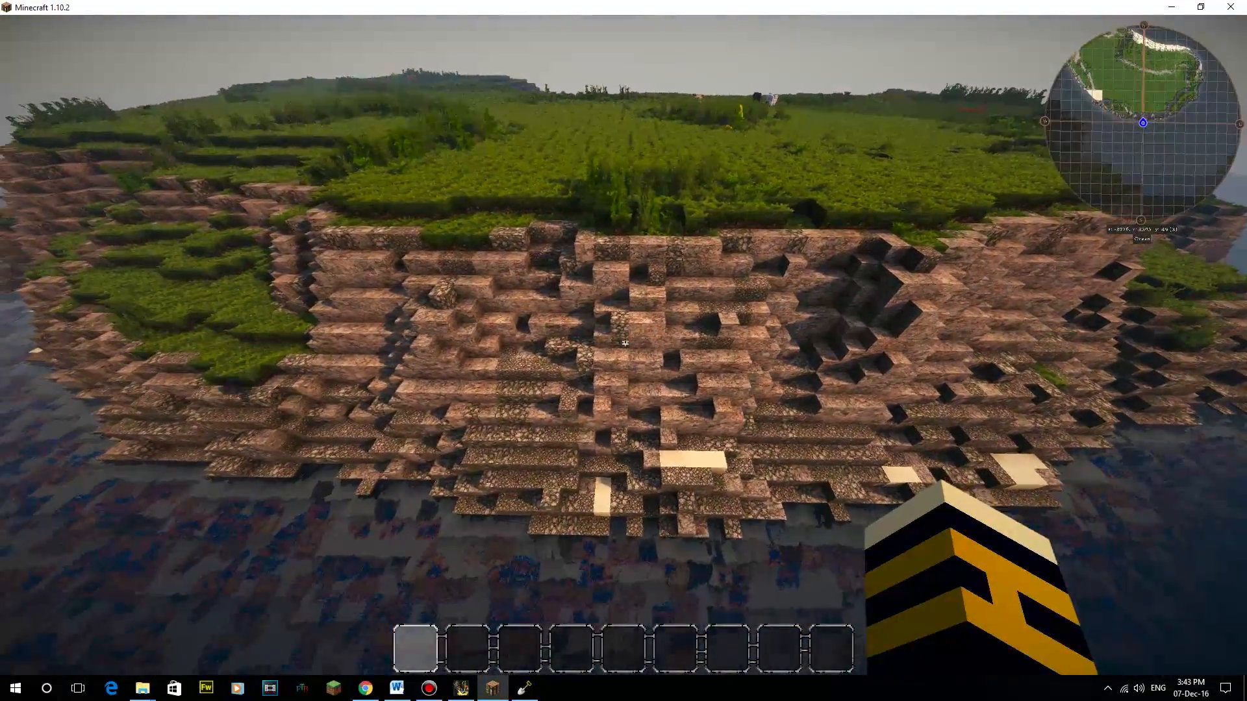
key("s")
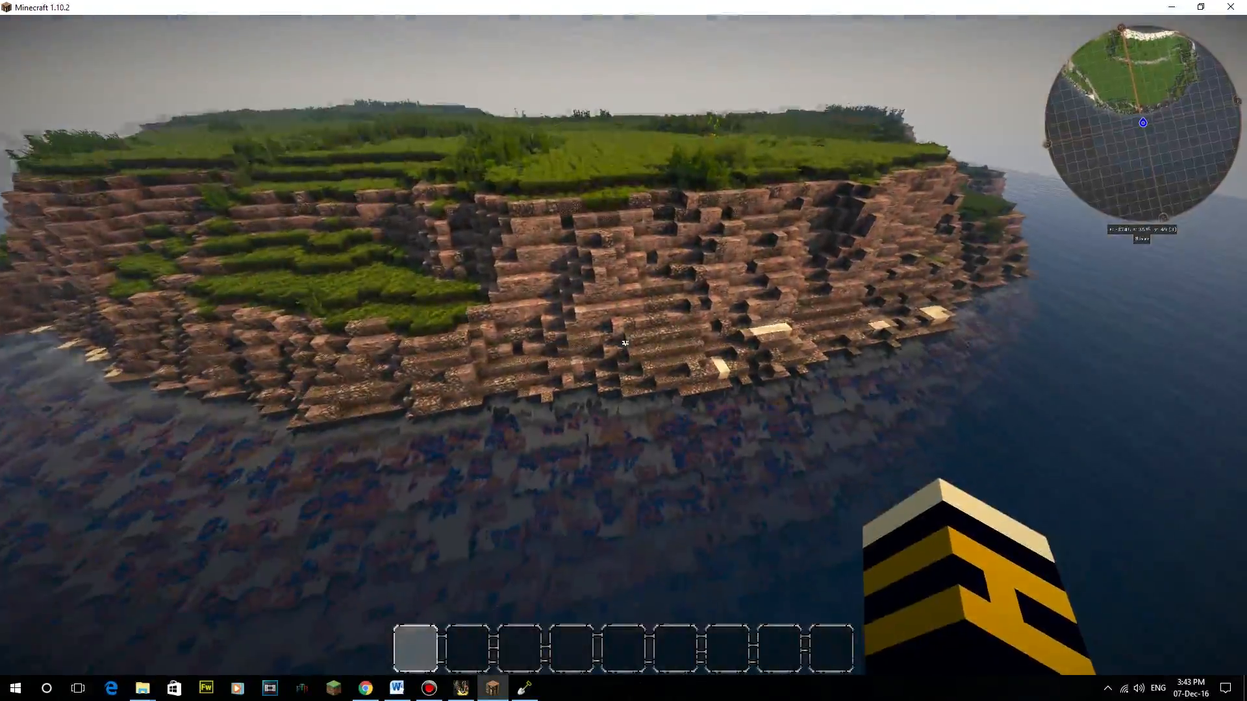
key("w")
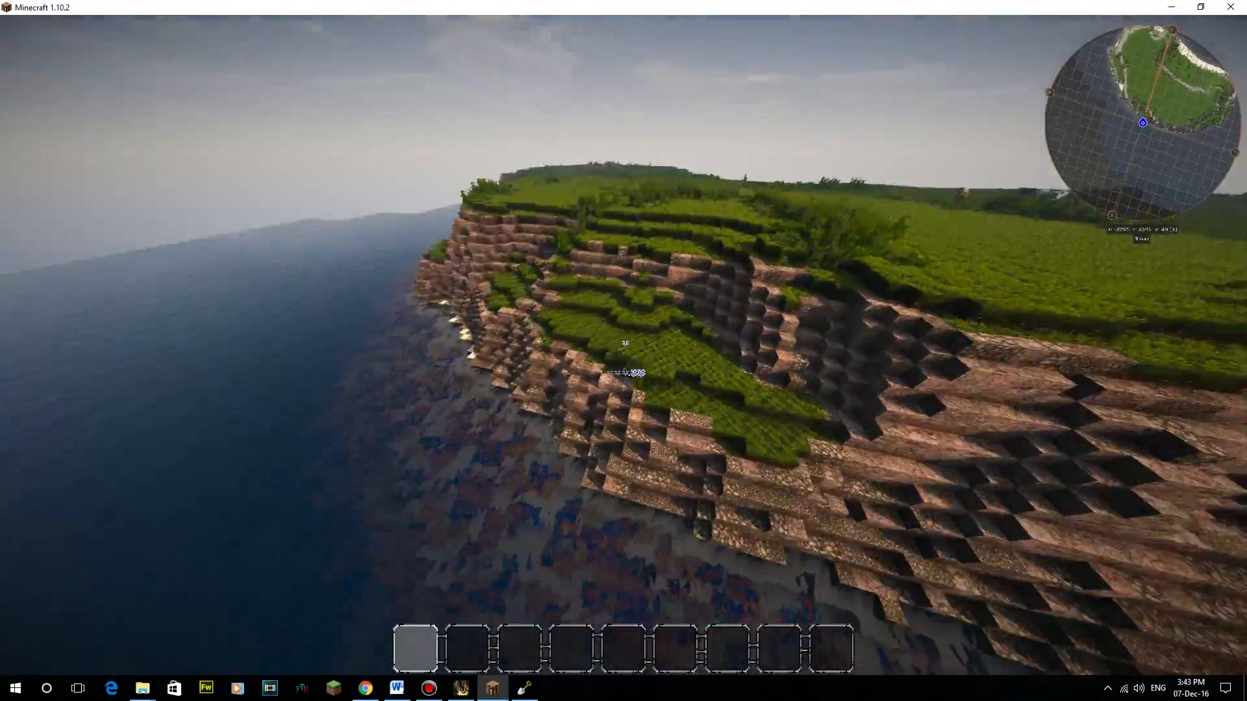
key("a")
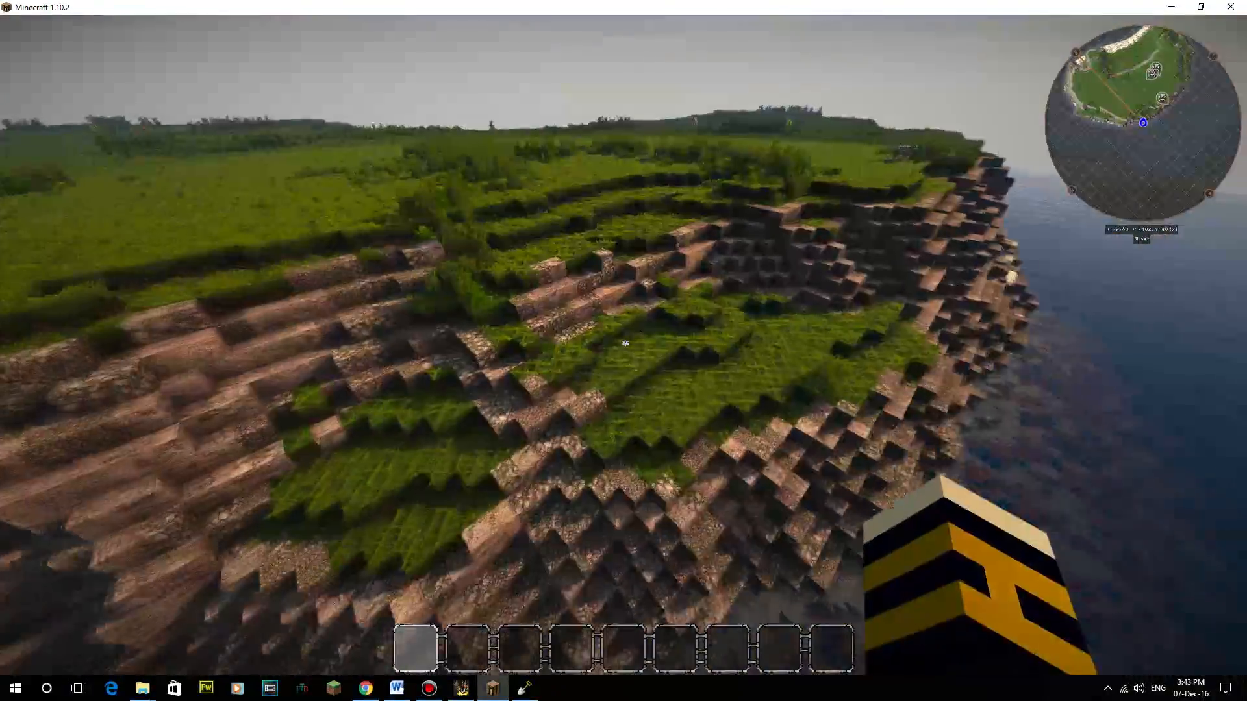
key("shift")
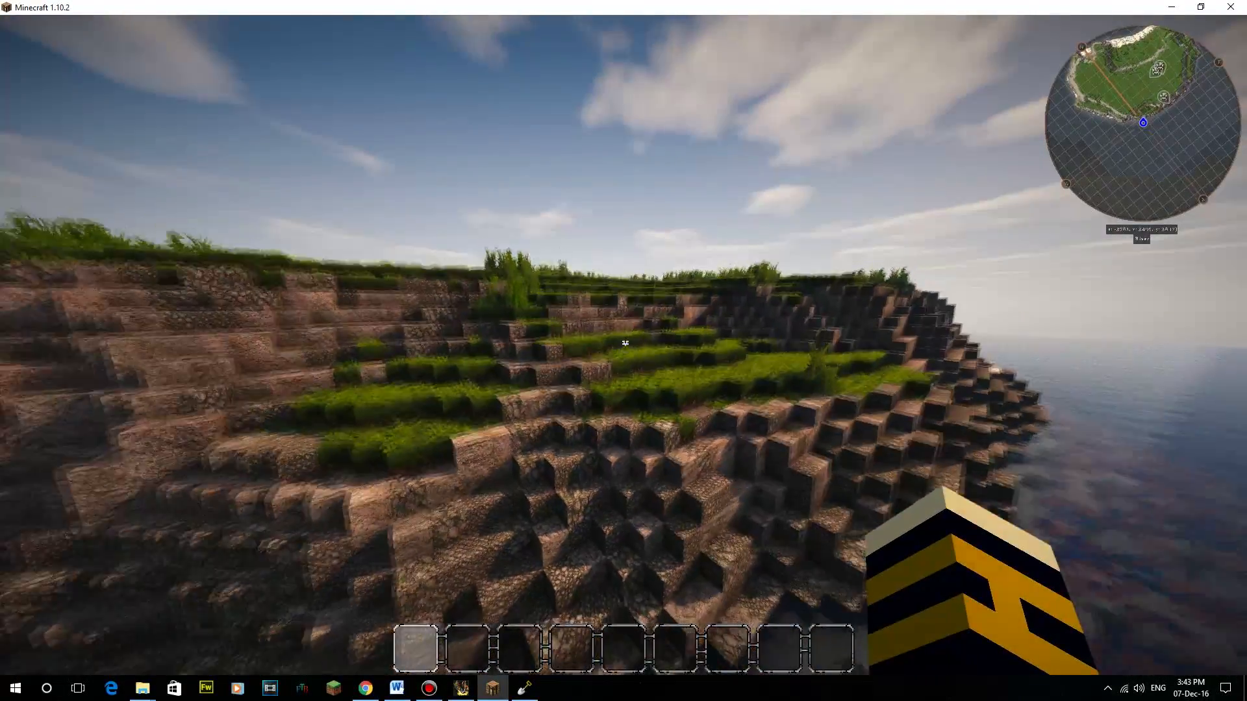
- In WorldPainter, raise the lower terrace along the southeastern shore with the tallMountain brush at radius 12, limited to at or below 44
key("alt+Tab")
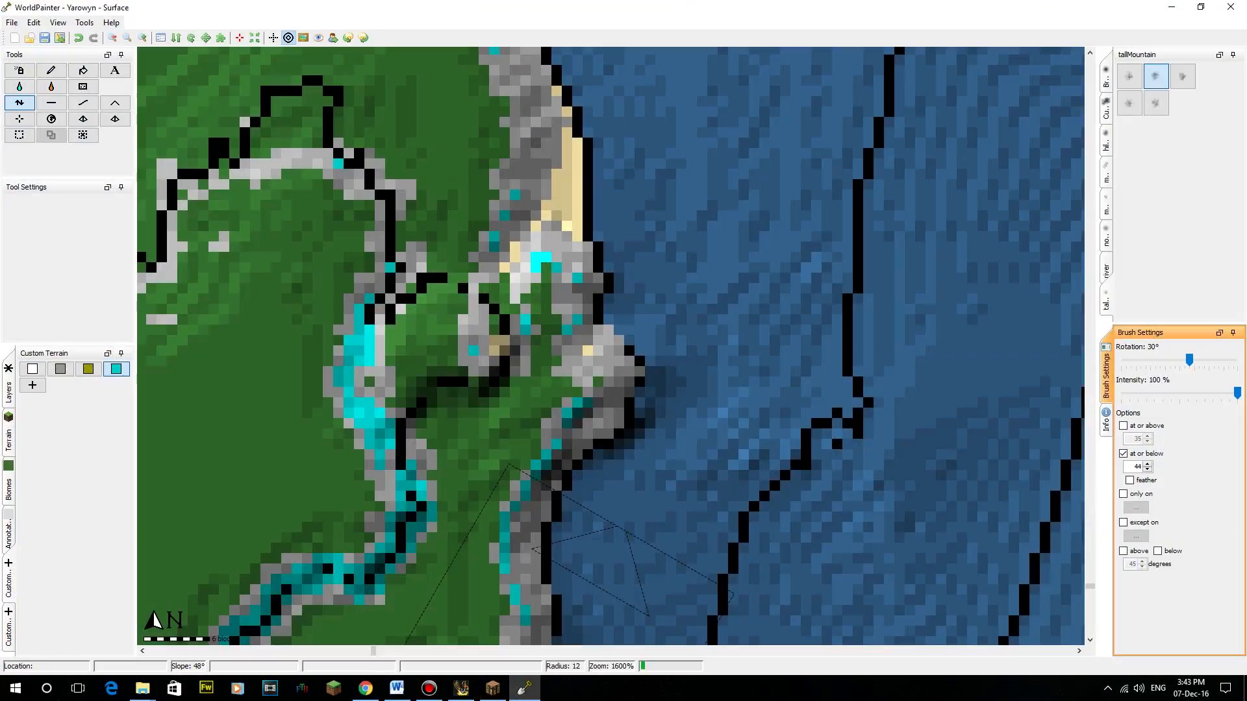
middle_click_drag(493, 520, 806, 253)
middle_click_drag(660, 135, 520, 360)
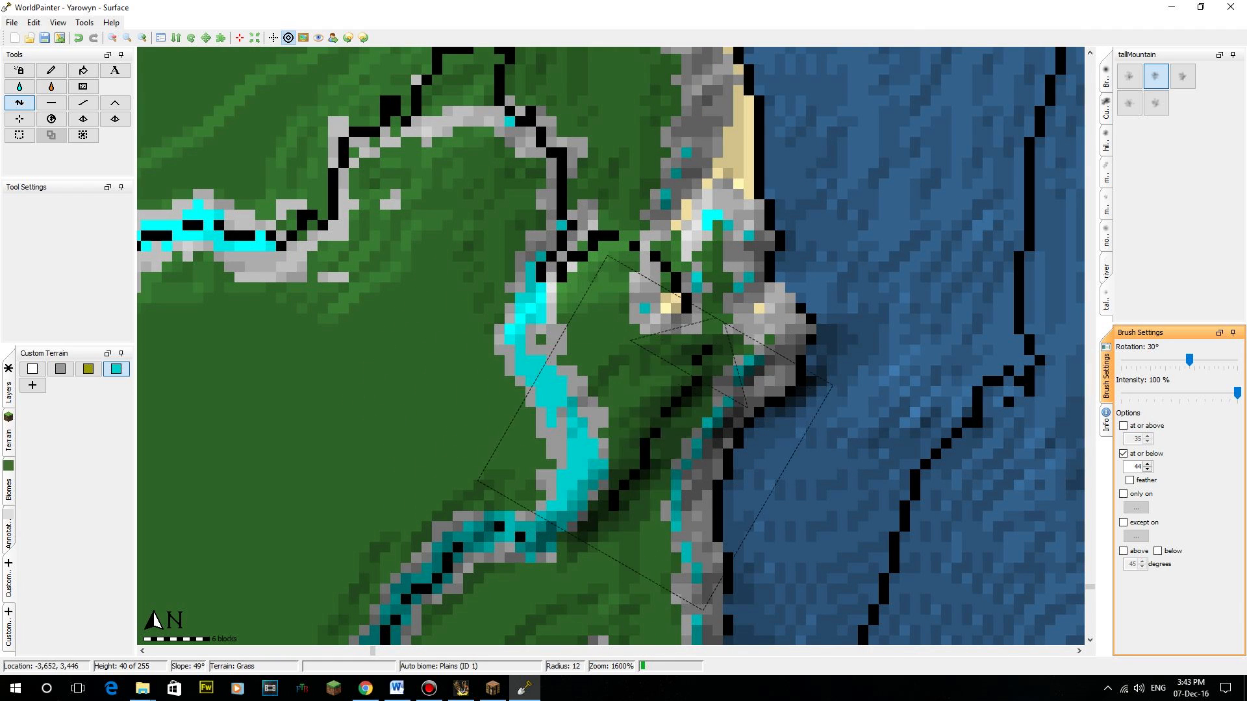
middle_click_drag(612, 488, 636, 377)
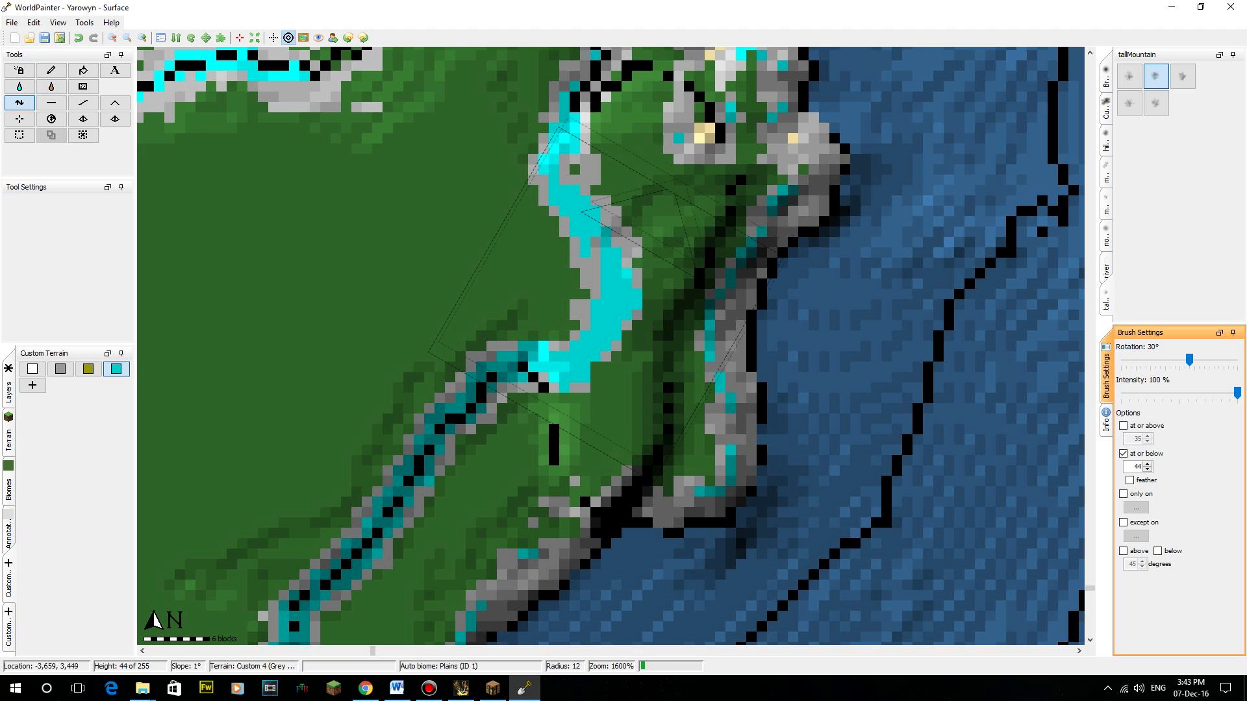
left_click(510, 406)
middle_click_drag(494, 396, 644, 230)
- Raise the ground along the river channel and the gullies of the southern shore with a smaller tallMountain brush, down to radius 7
scroll(607, 230, "down", 4)
mouse_move(631, 200)
left_mouse_down()
mouse_move(652, 284)
mouse_move(650, 263)
mouse_move(511, 431)
mouse_move(508, 470)
left_mouse_up()
scroll(508, 462, "up", 7)
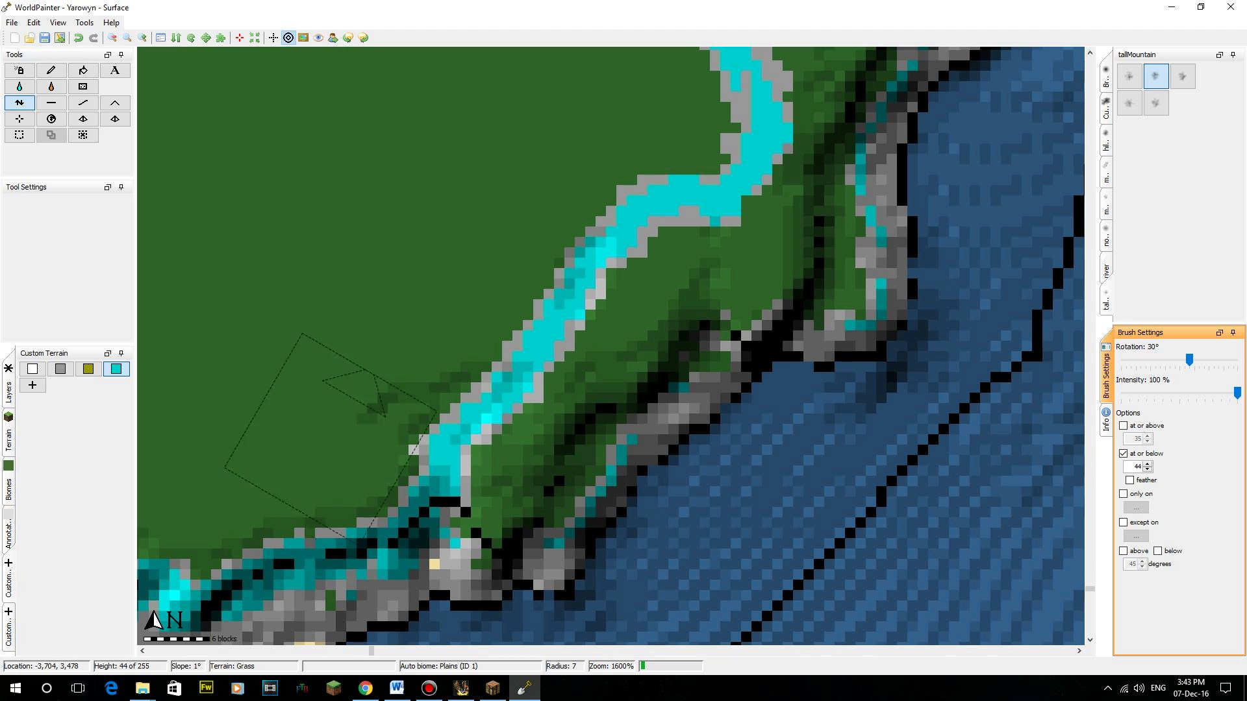
middle_click_drag(454, 471, 722, 337)
left_click_drag(753, 338, 691, 390)
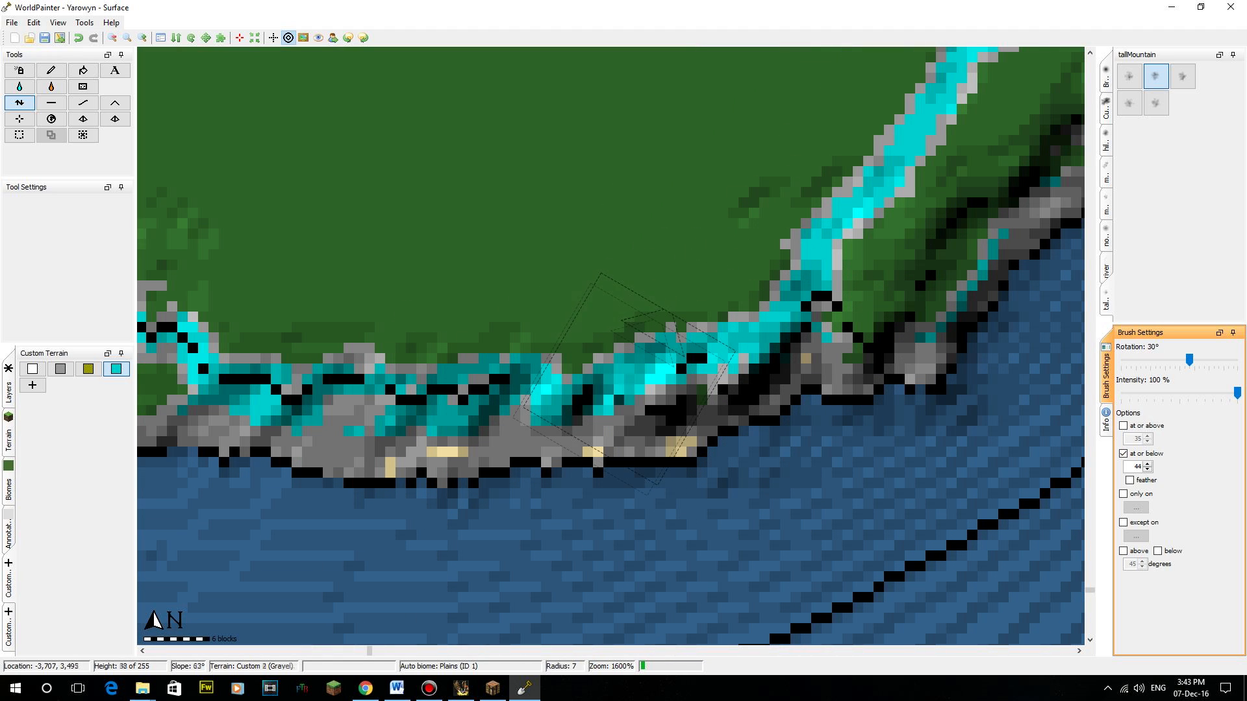
mouse_move(204, 399)
middle_mouse_down()
mouse_move(688, 406)
mouse_move(815, 460)
middle_mouse_up()
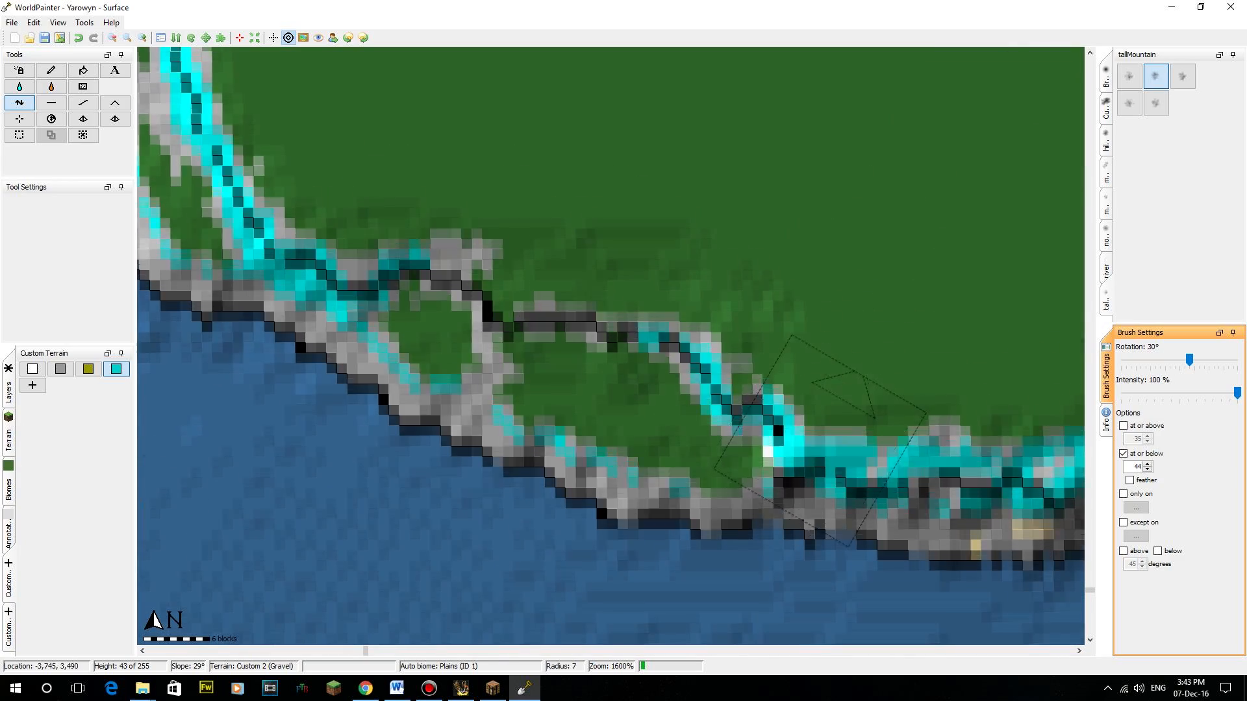
- Compare the grassy ledge on the southwestern cliff in Minecraft with the same stretch of the WorldPainter map
left_click(492, 688)
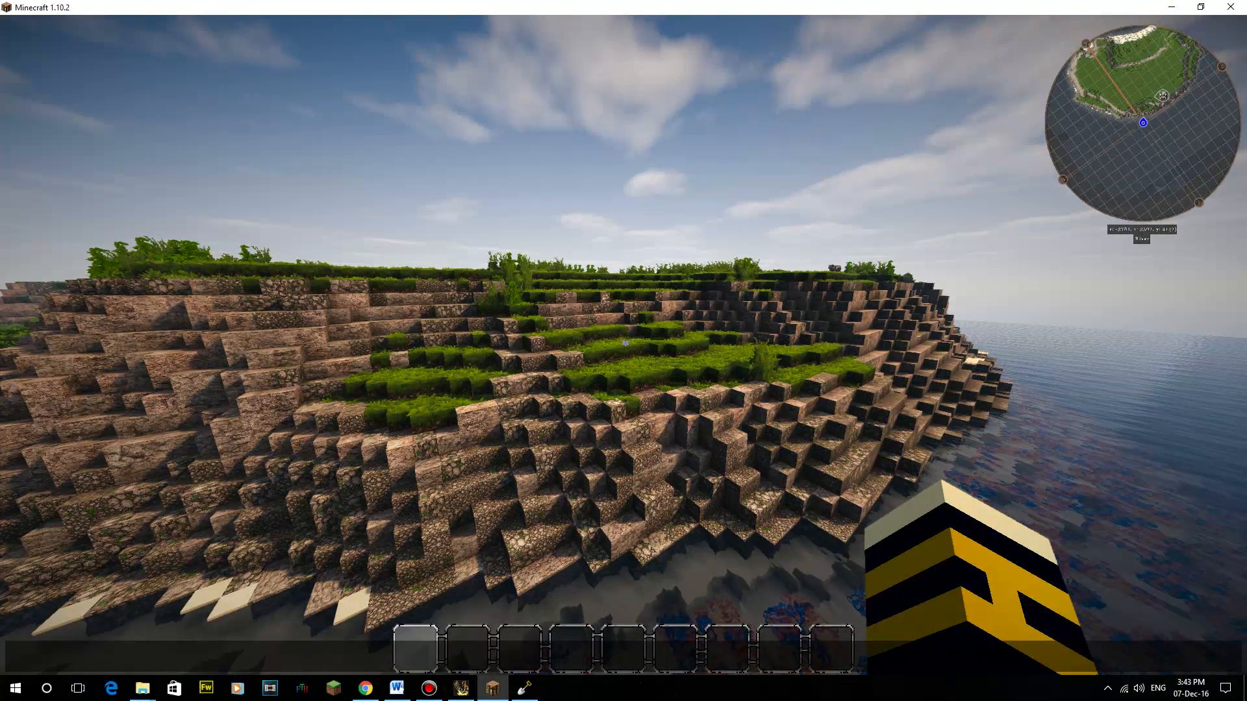
key("Escape")
key("w")
key("space")
key("t")
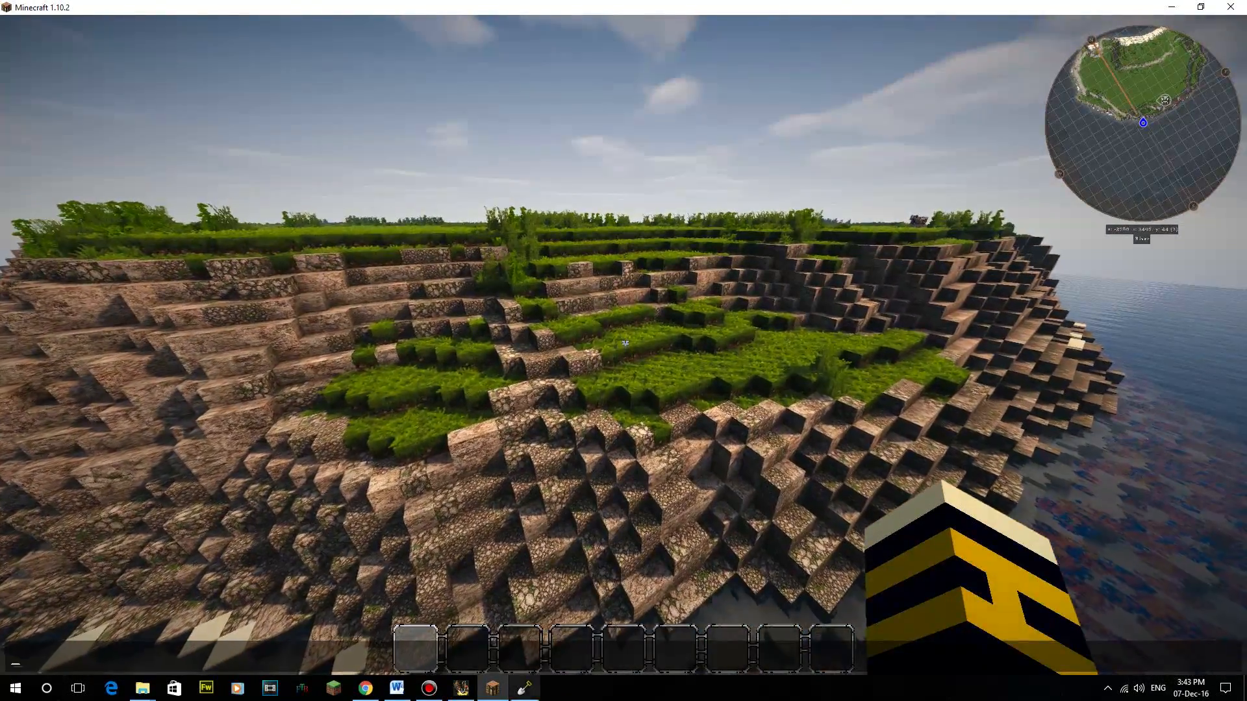
left_click(524, 688)
middle_click_drag(432, 281, 448, 328)
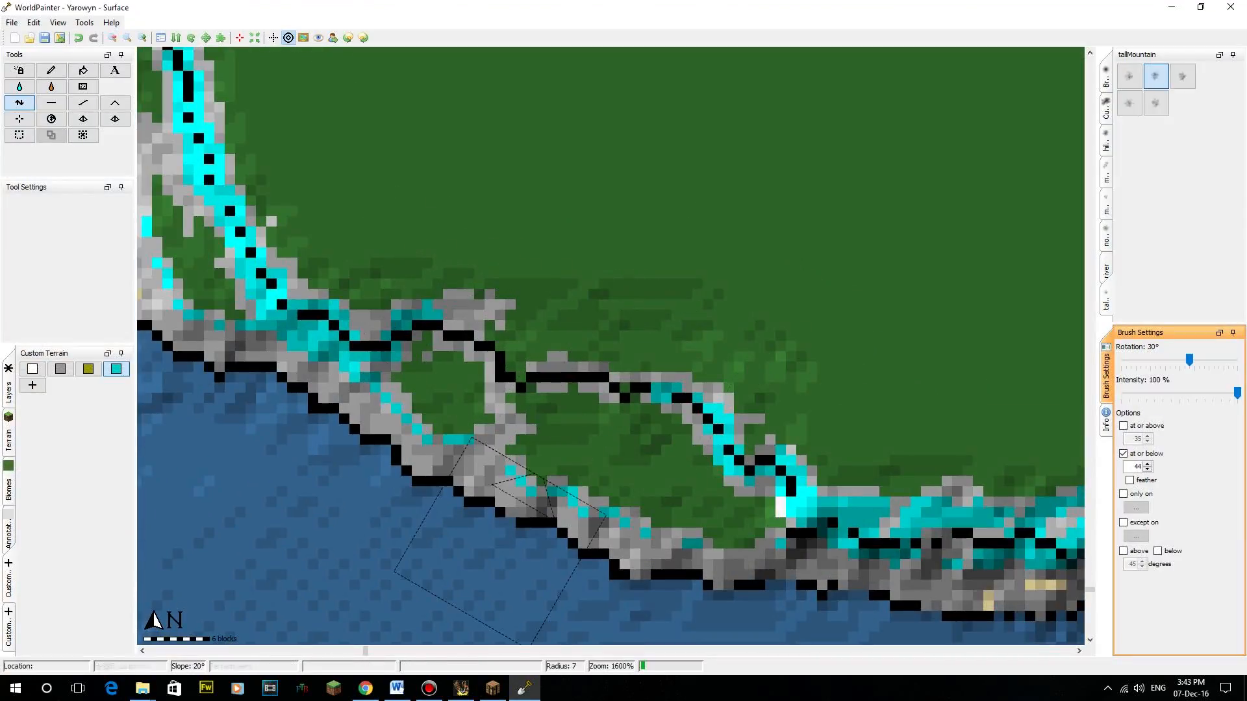
left_click(493, 688)
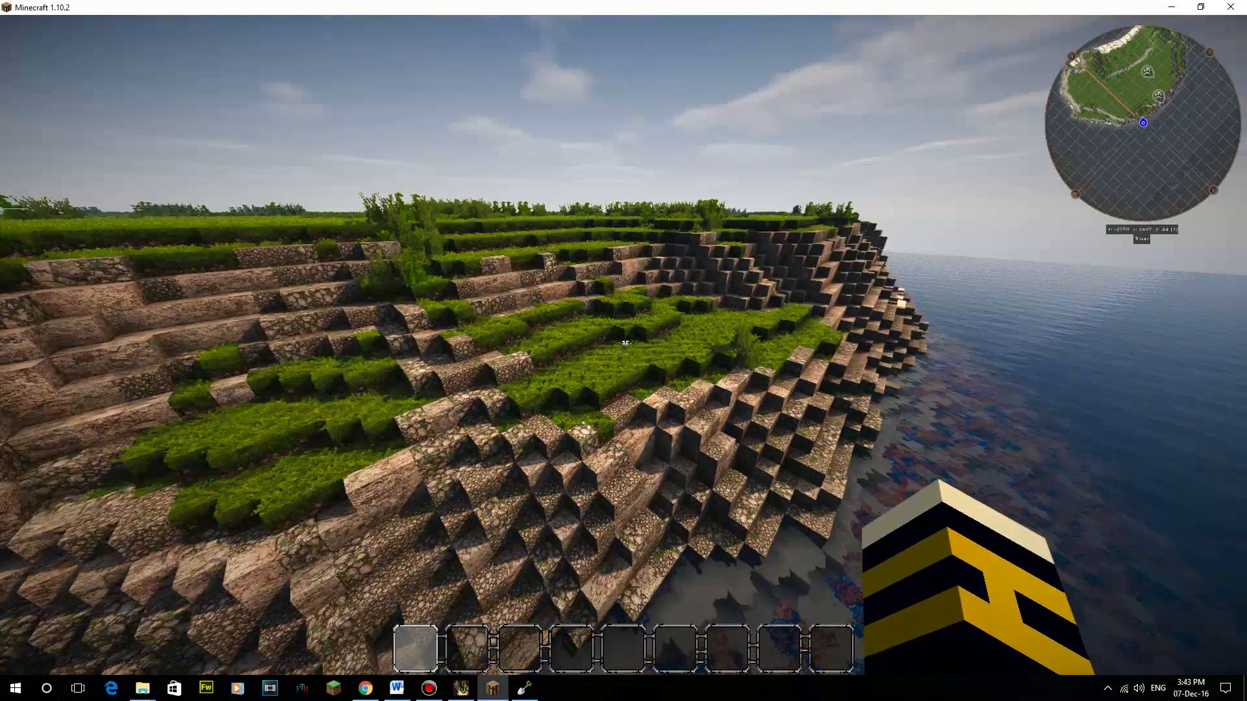
- In WorldPainter, raise the southwestern shore's grassy ledge with the tallMountain brush at radius 7, and touch up its eastern end with the fifth brush variant
left_click(524, 687)
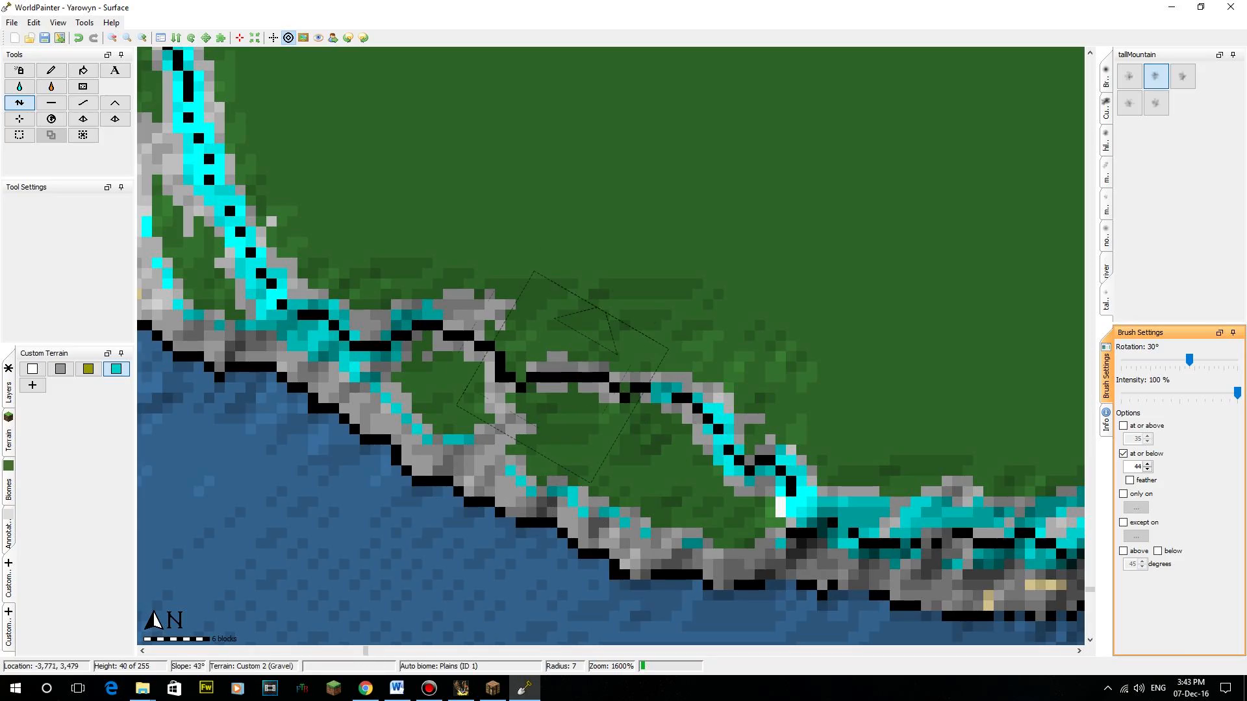
mouse_move(561, 377)
left_mouse_down()
mouse_move(478, 398)
mouse_move(614, 427)
left_mouse_up()
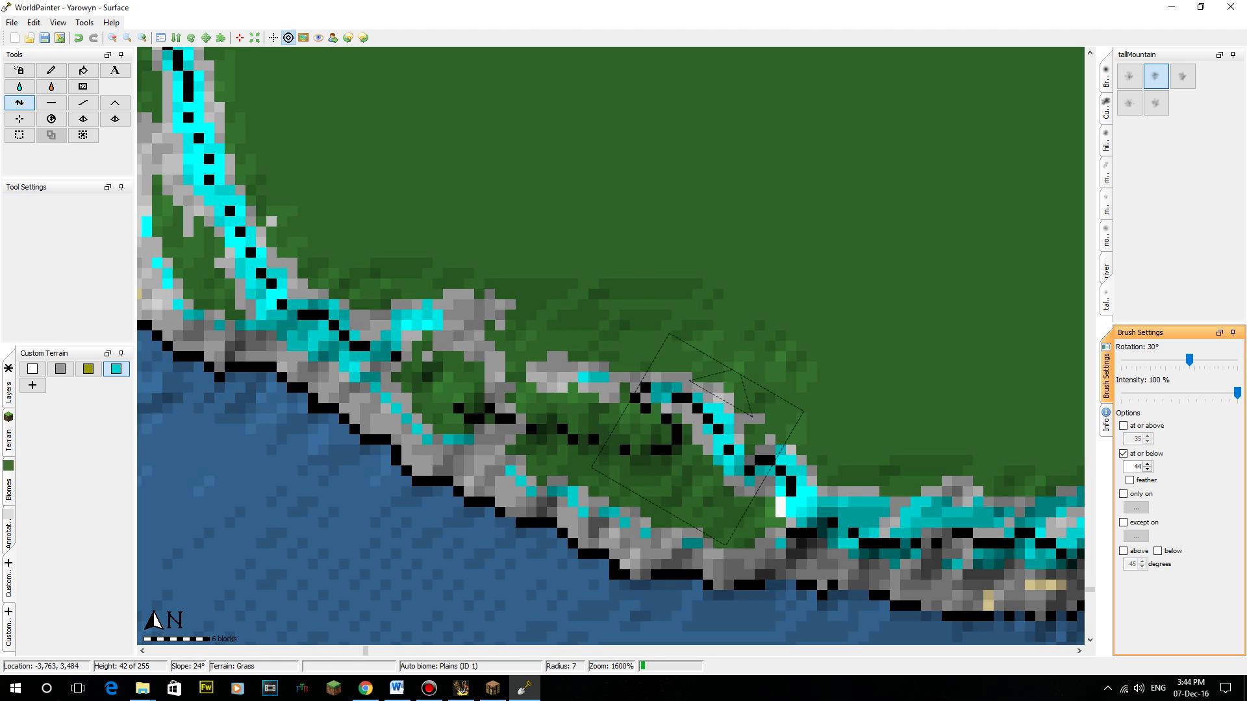
scroll(687, 387, "up", 6)
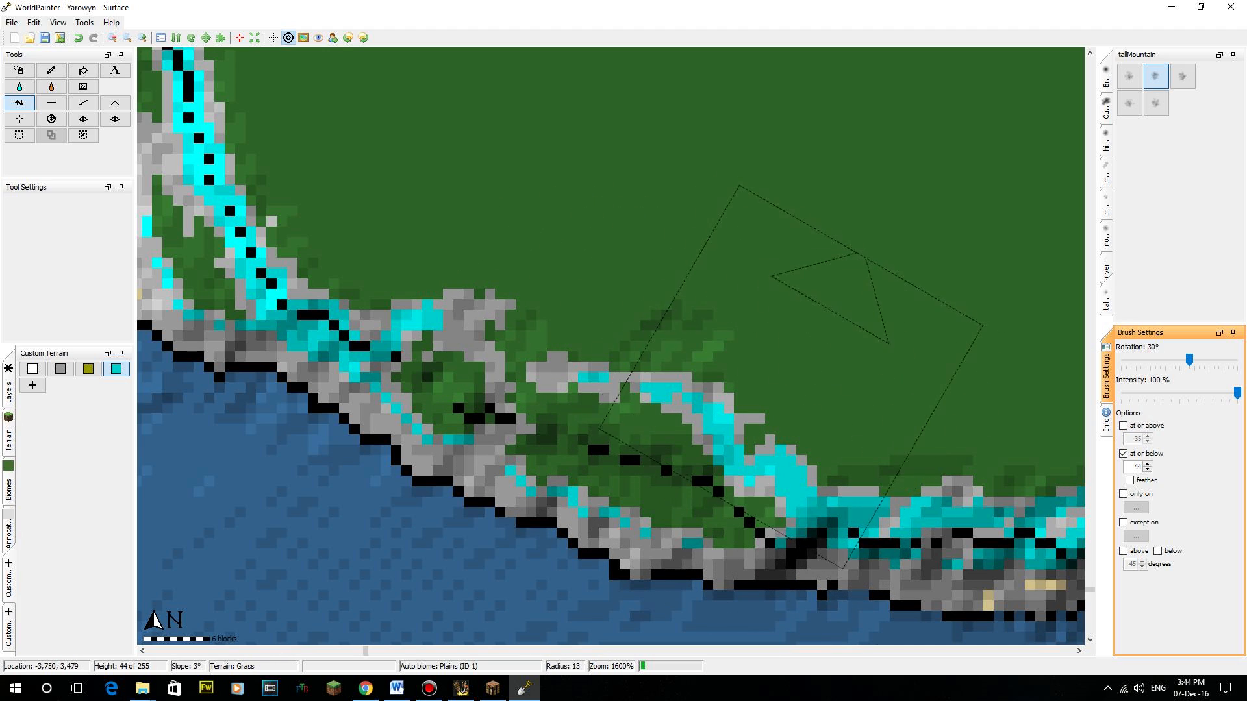
scroll(843, 524, "down", 7)
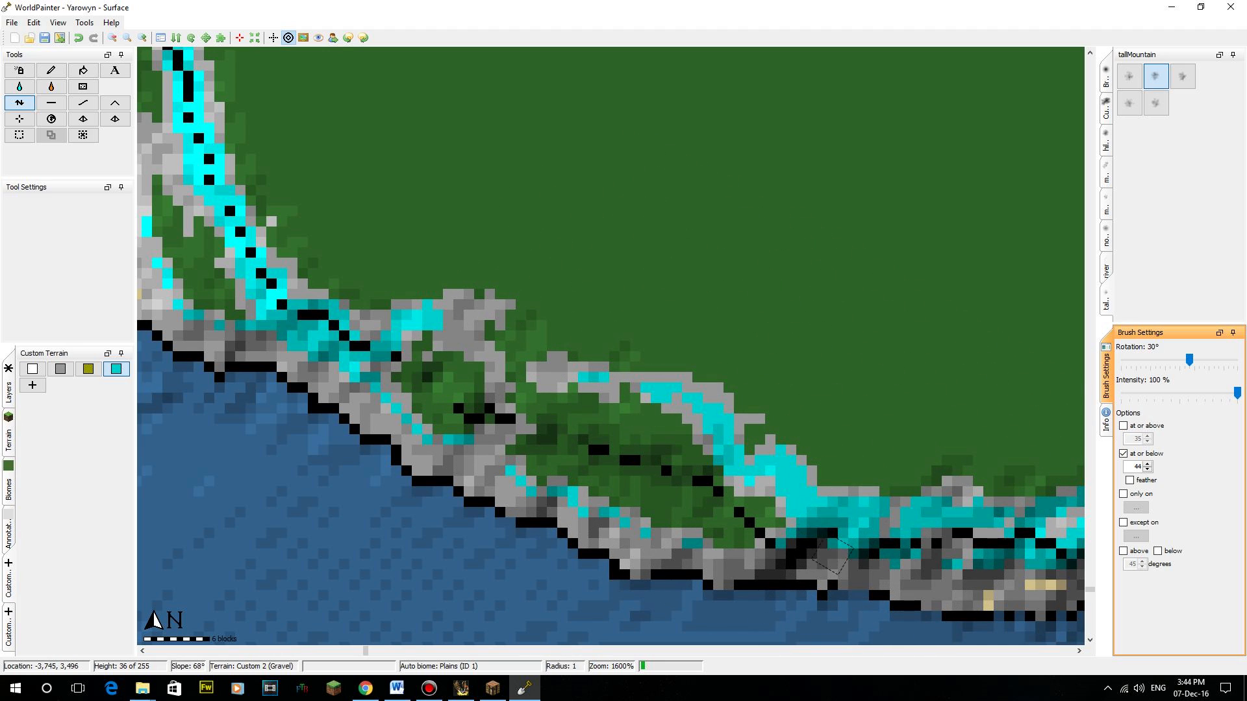
left_click(1155, 102)
scroll(948, 497, "up", 6)
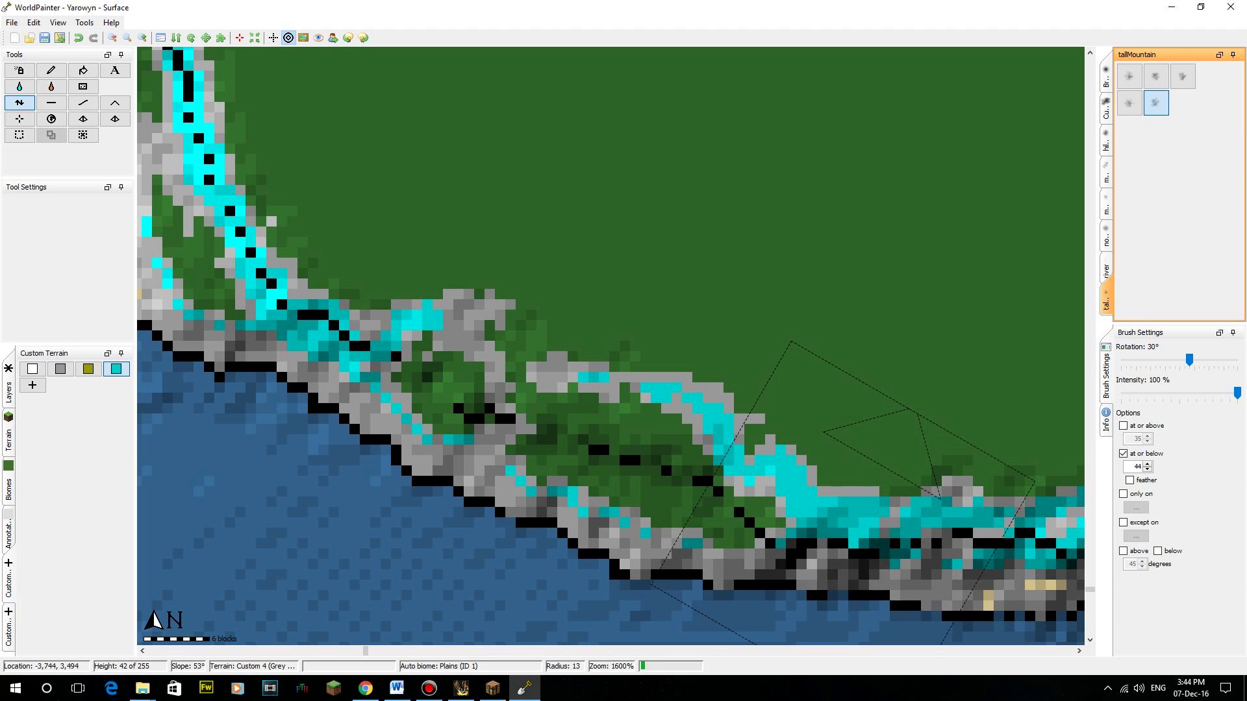
- Switch to Minecraft and fly along the southwestern coast to examine the stepped cliffs and the grassy terrace
middle_click_drag(667, 344, 999, 517)
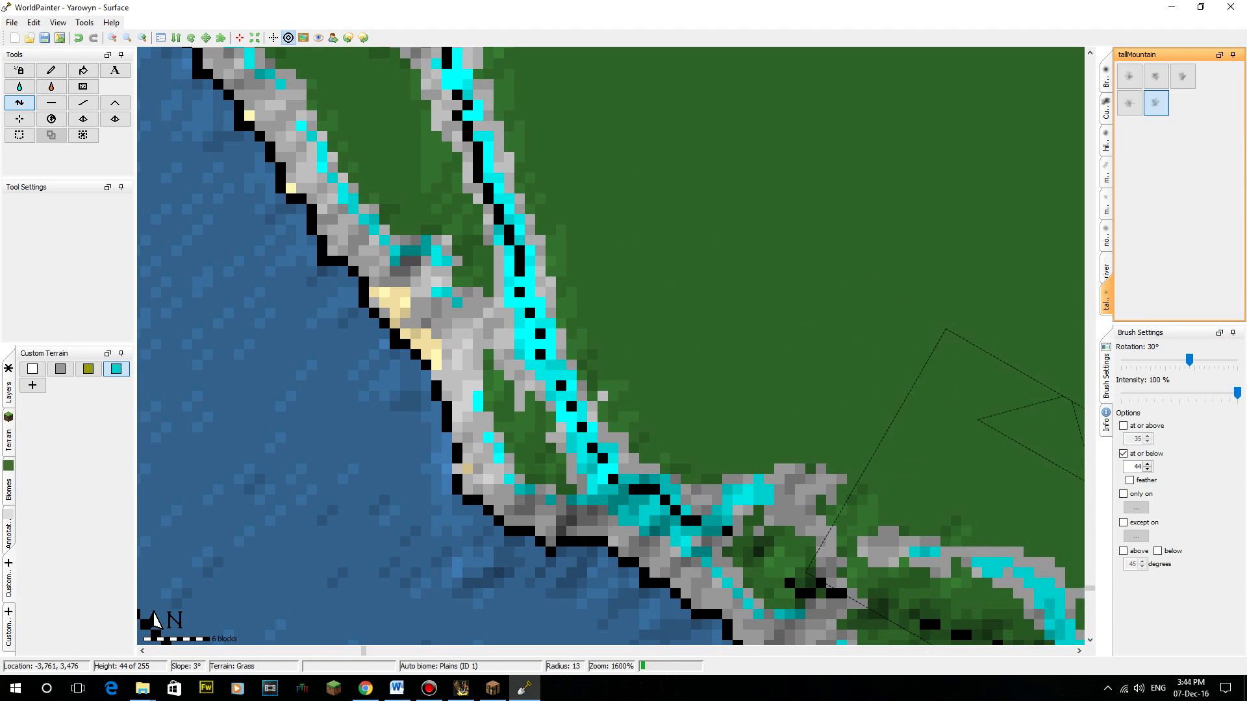
left_click(493, 688)
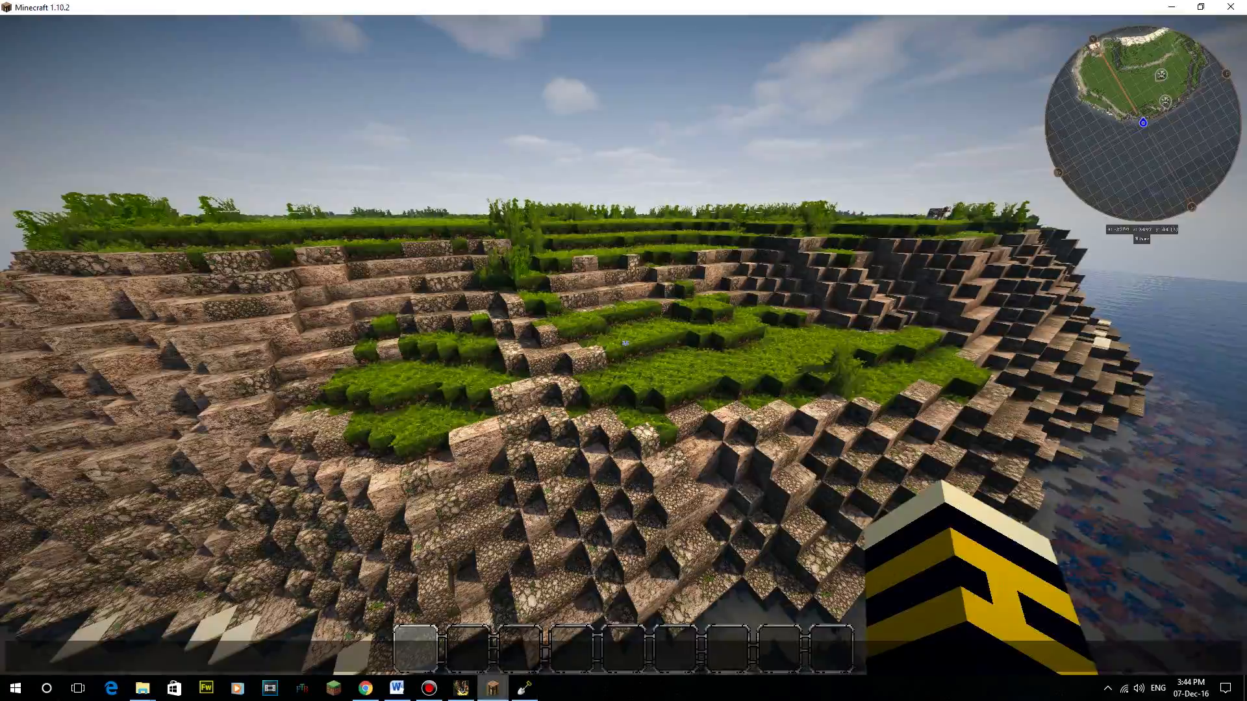
key("w")
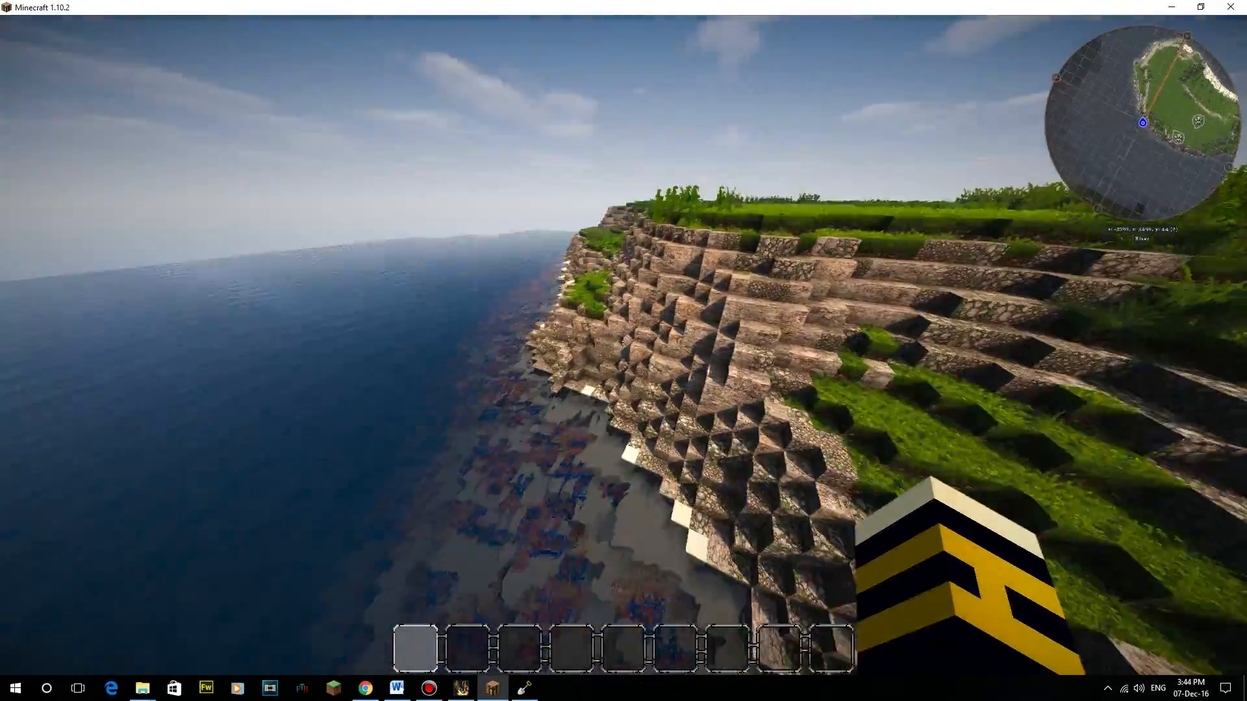
key("a")
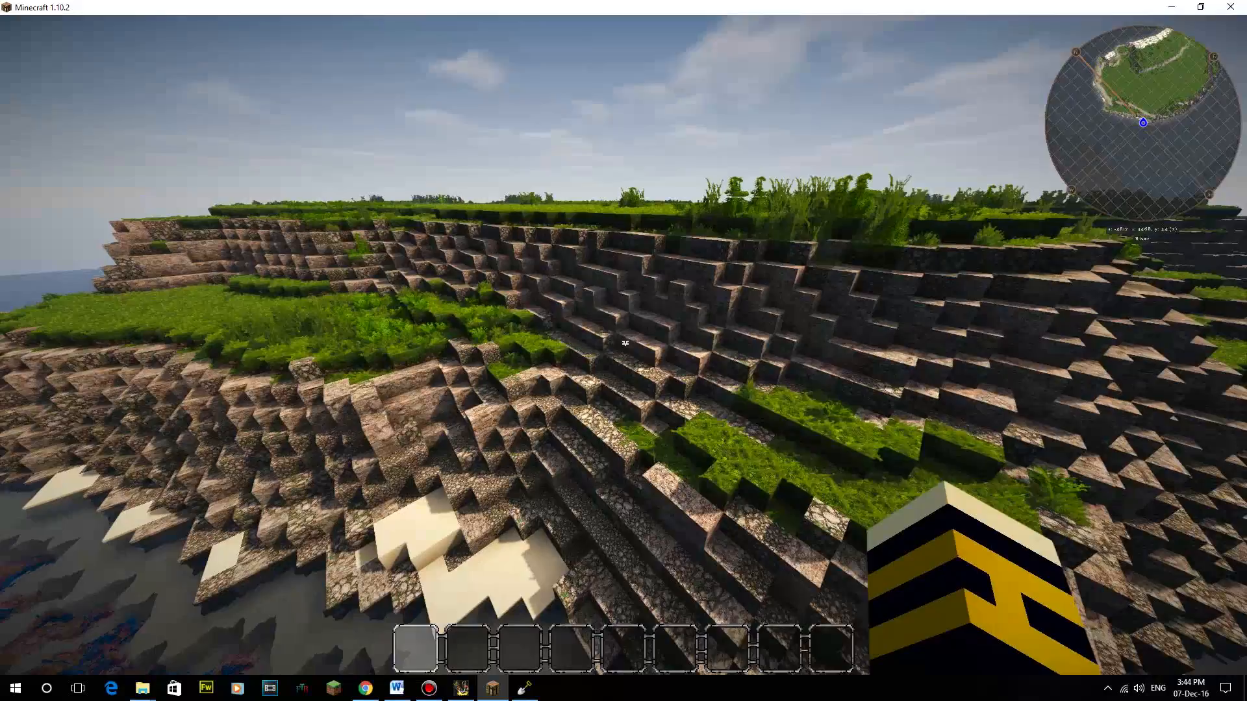
key("w")
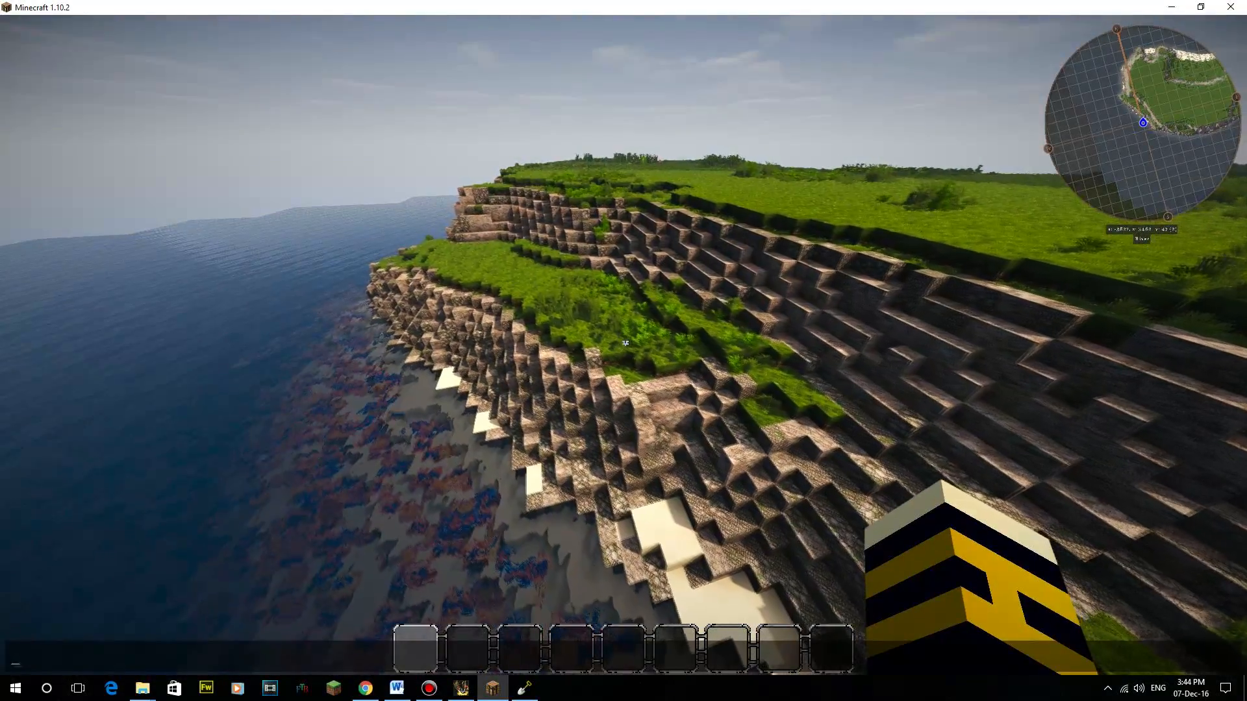
key("t")
- In WorldPainter, raise the western shore's long grassy terrace with the fifth tallMountain brush, varying its radius between 8 and 17
left_click(524, 688)
middle_click_drag(490, 296, 676, 580)
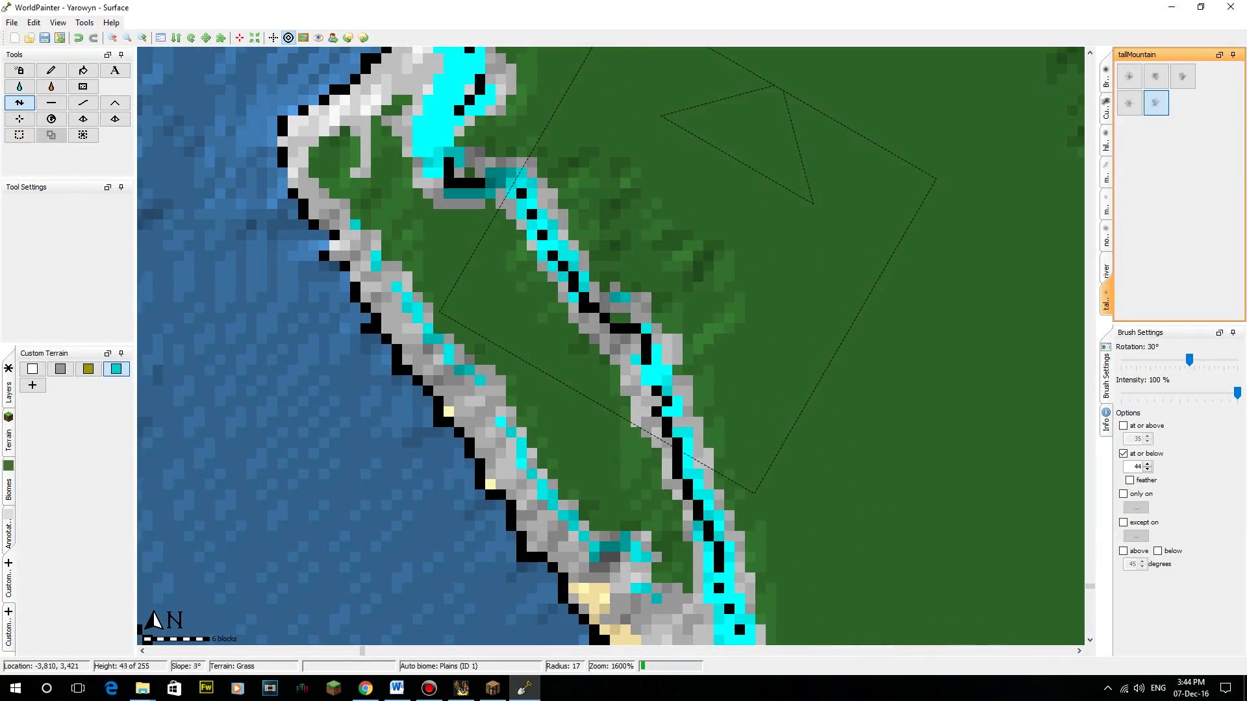
mouse_move(625, 245)
left_mouse_down()
mouse_move(519, 259)
mouse_move(539, 333)
mouse_move(698, 349)
mouse_move(675, 372)
left_mouse_up()
scroll(593, 401, "up", 5)
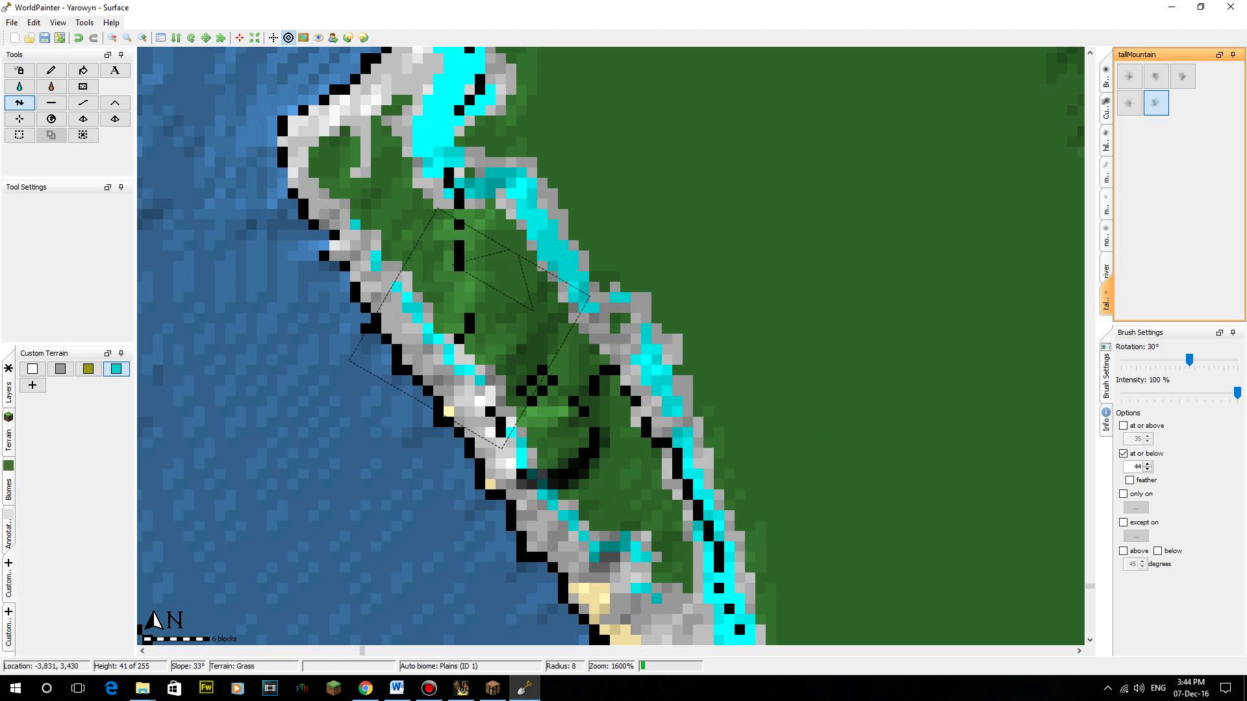
mouse_move(406, 256)
left_mouse_down()
mouse_move(386, 188)
mouse_move(387, 204)
mouse_move(499, 163)
mouse_move(467, 273)
mouse_move(542, 400)
mouse_move(662, 435)
mouse_move(605, 446)
mouse_move(606, 474)
left_mouse_up()
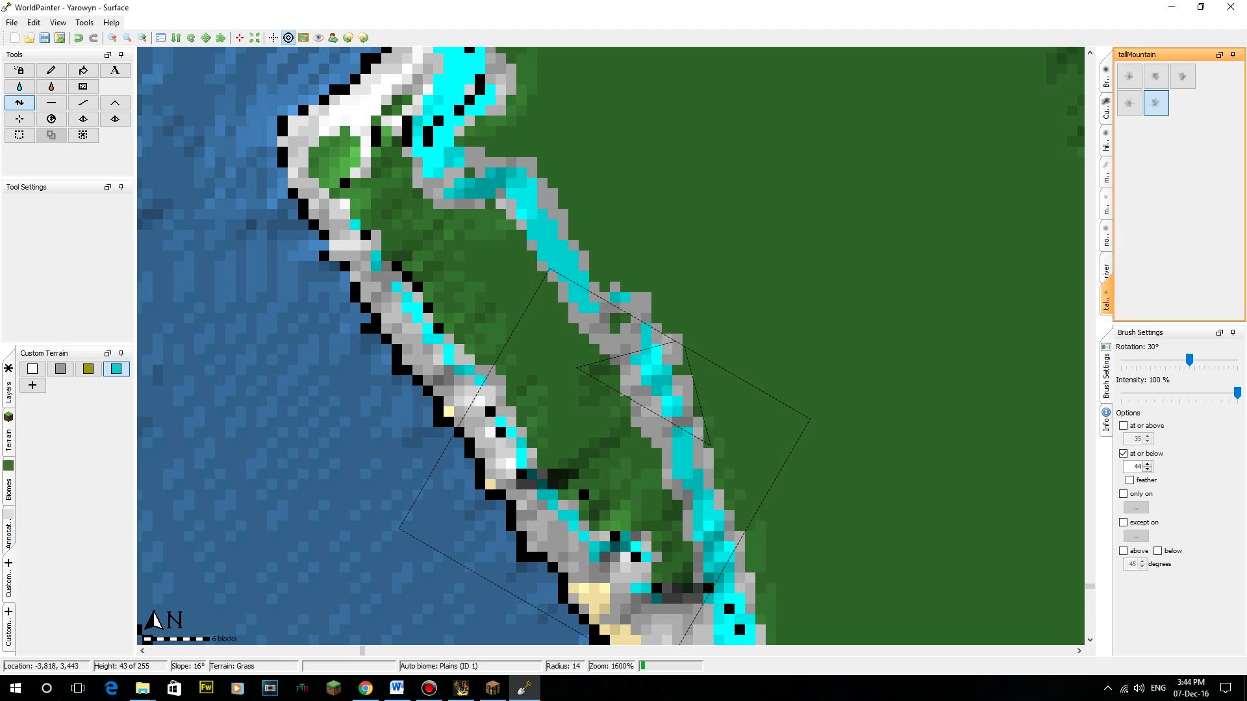
left_click_drag(615, 370, 615, 401)
left_click_drag(594, 485, 642, 494)
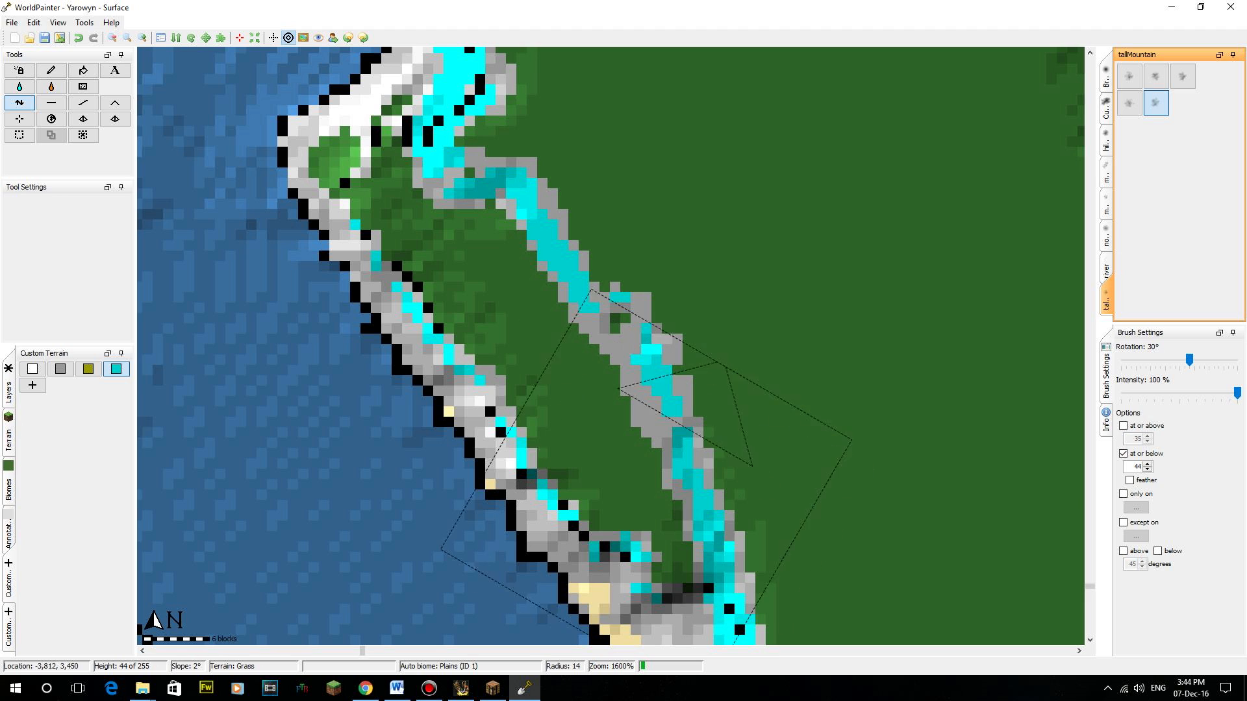
- Compare the western and northwestern shore on the WorldPainter map with the same stretch of cliffs in Minecraft
middle_click_drag(552, 288, 761, 551)
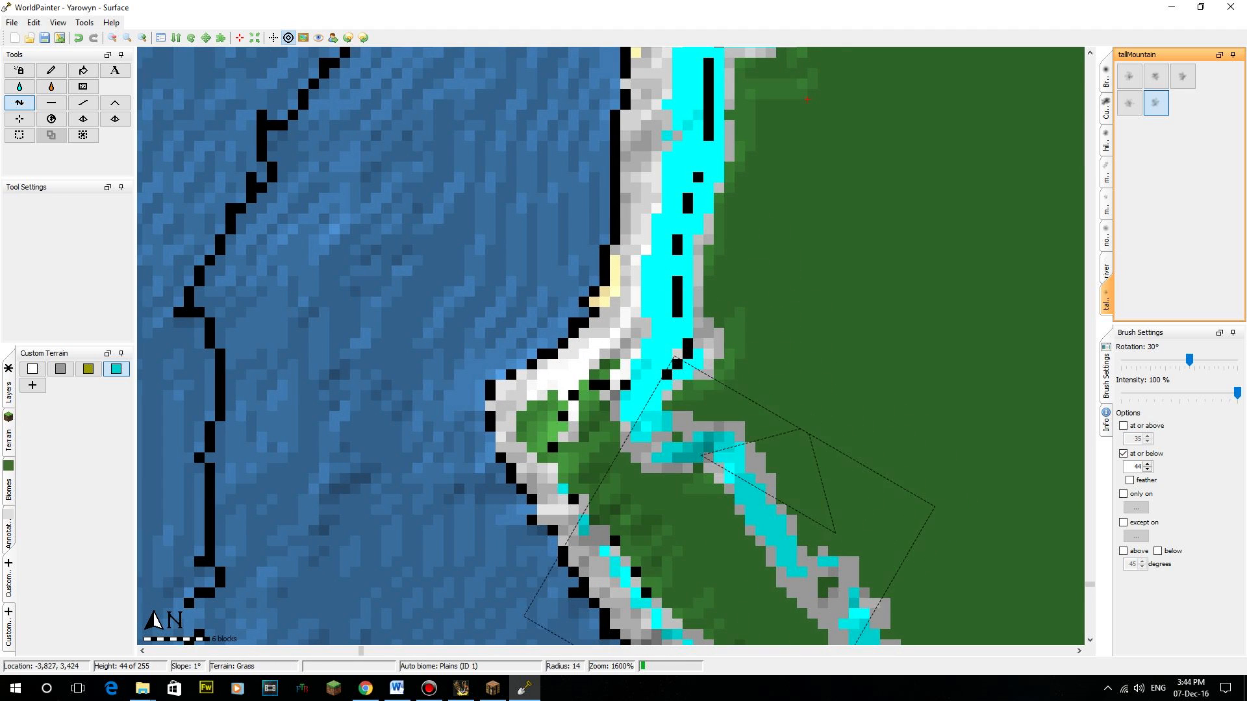
middle_click_drag(718, 427, 638, 495)
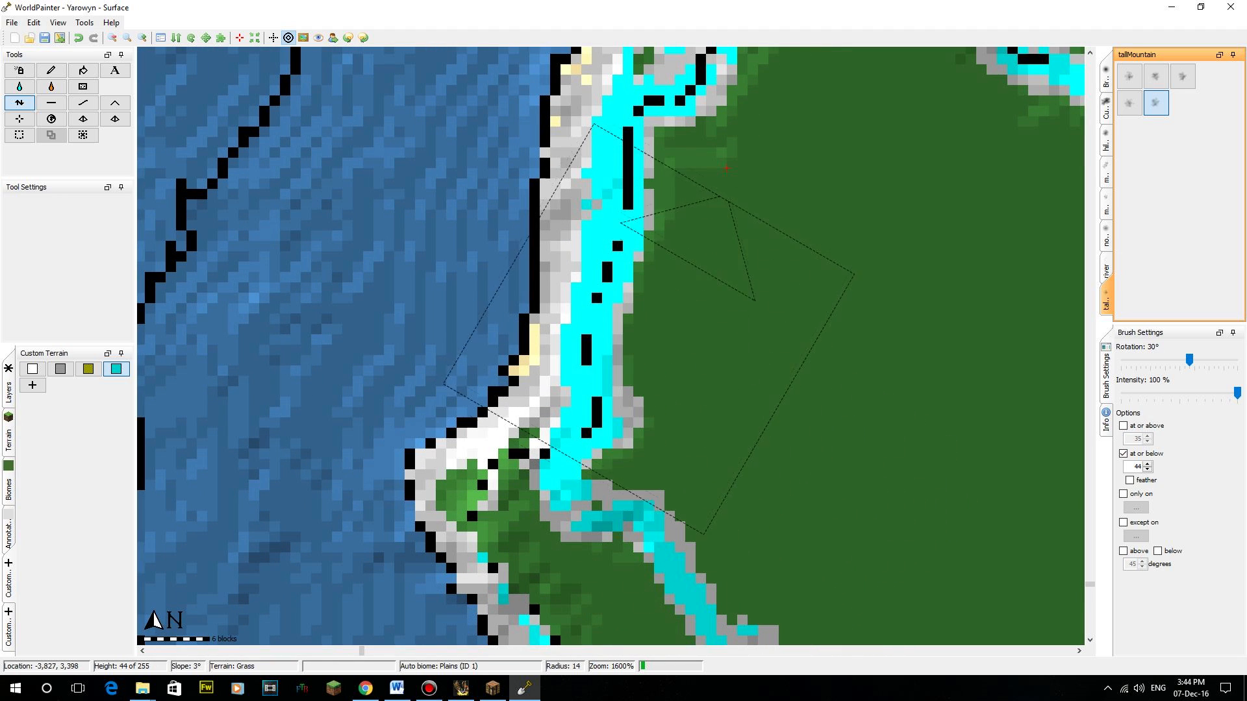
middle_click_drag(726, 169, 596, 423)
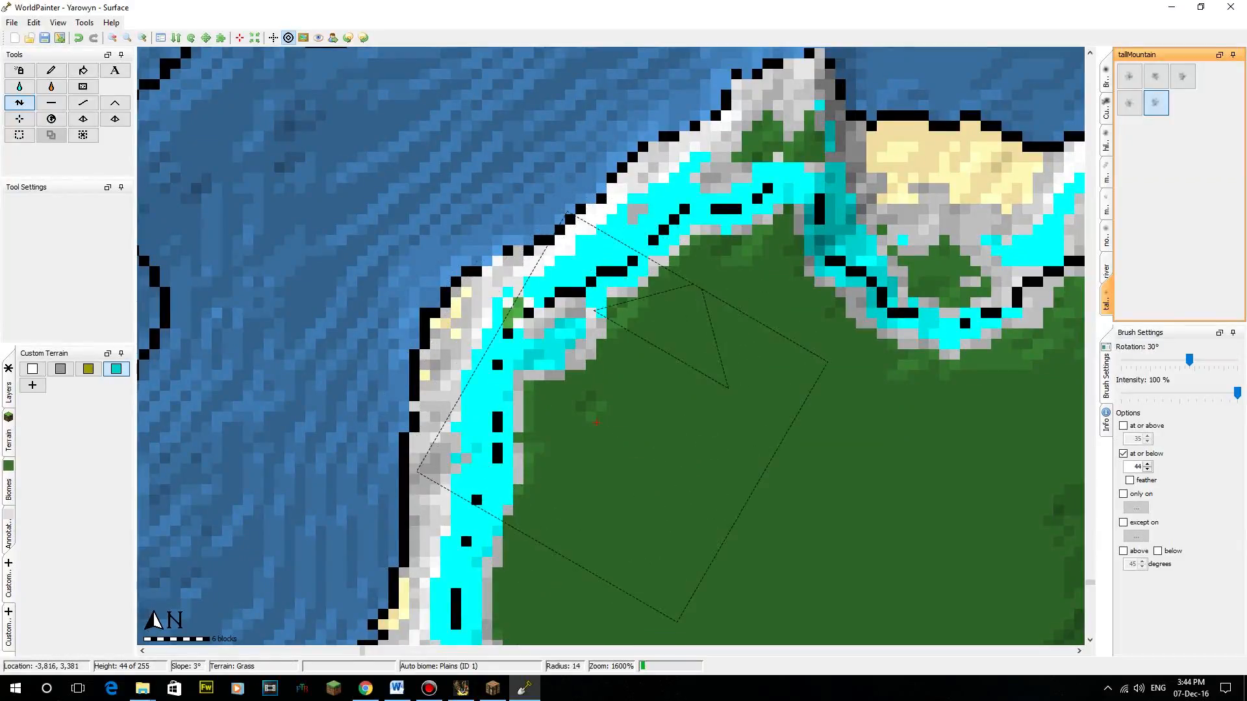
left_click(492, 688)
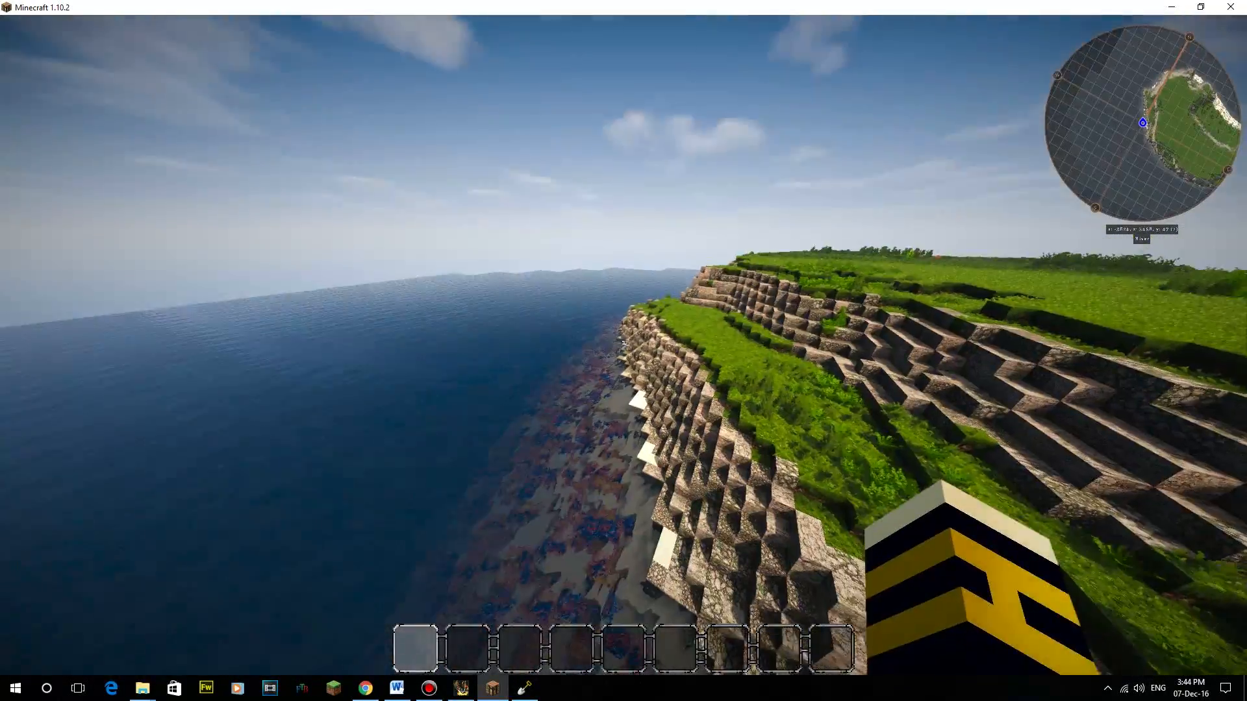
key("w")
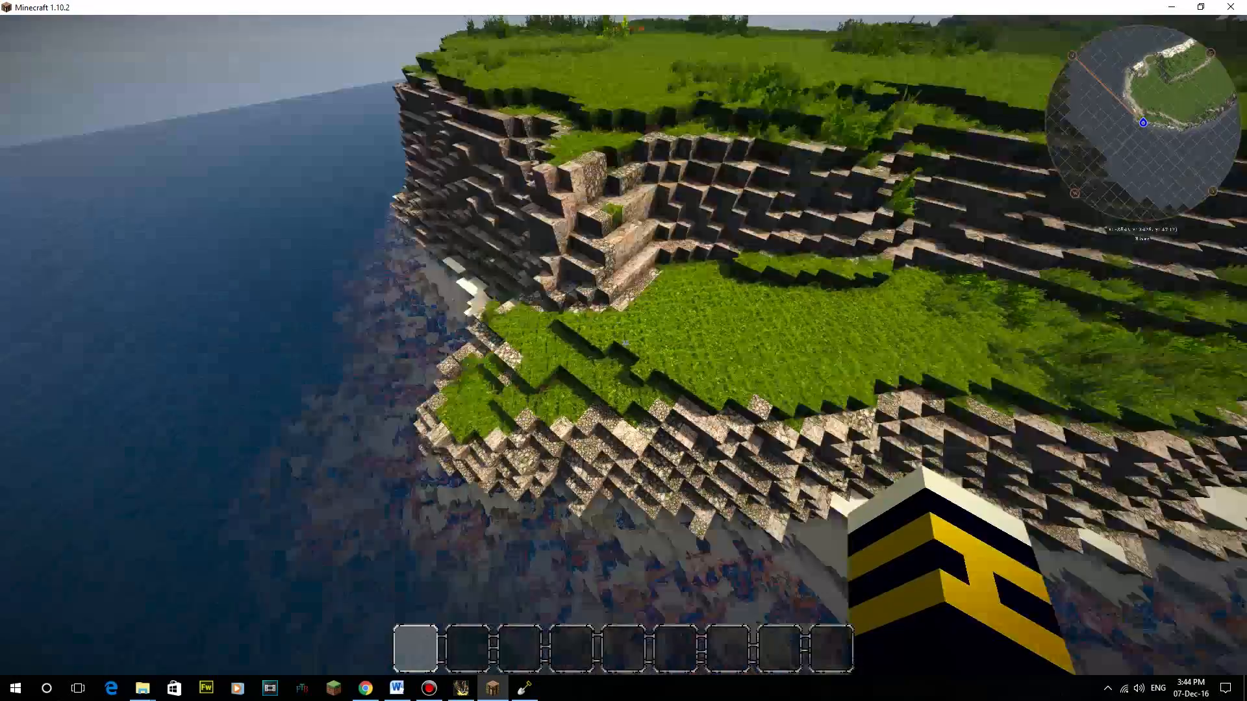
key("alt+Tab")
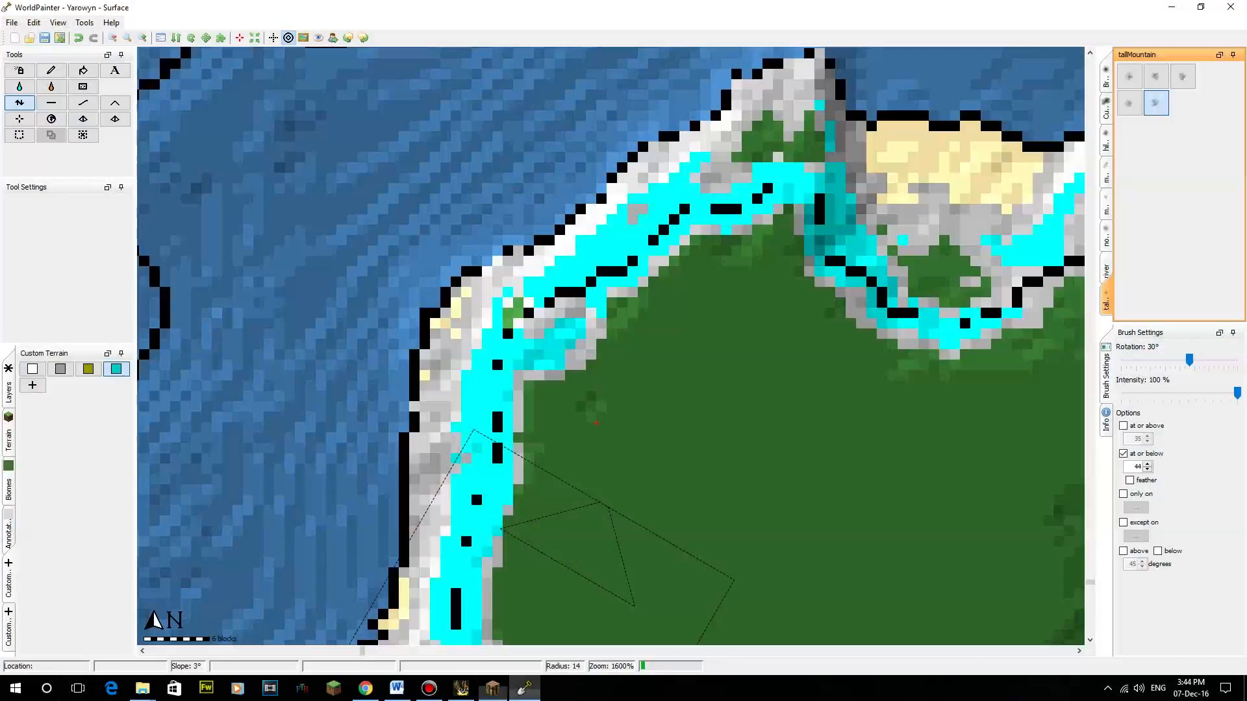
mouse_move(595, 423)
middle_mouse_down()
mouse_move(607, 318)
mouse_move(725, 150)
middle_mouse_up()
mouse_move(699, 508)
middle_mouse_down()
mouse_move(691, 265)
mouse_move(543, 583)
middle_mouse_up()
middle_click_drag(675, 248, 576, 423)
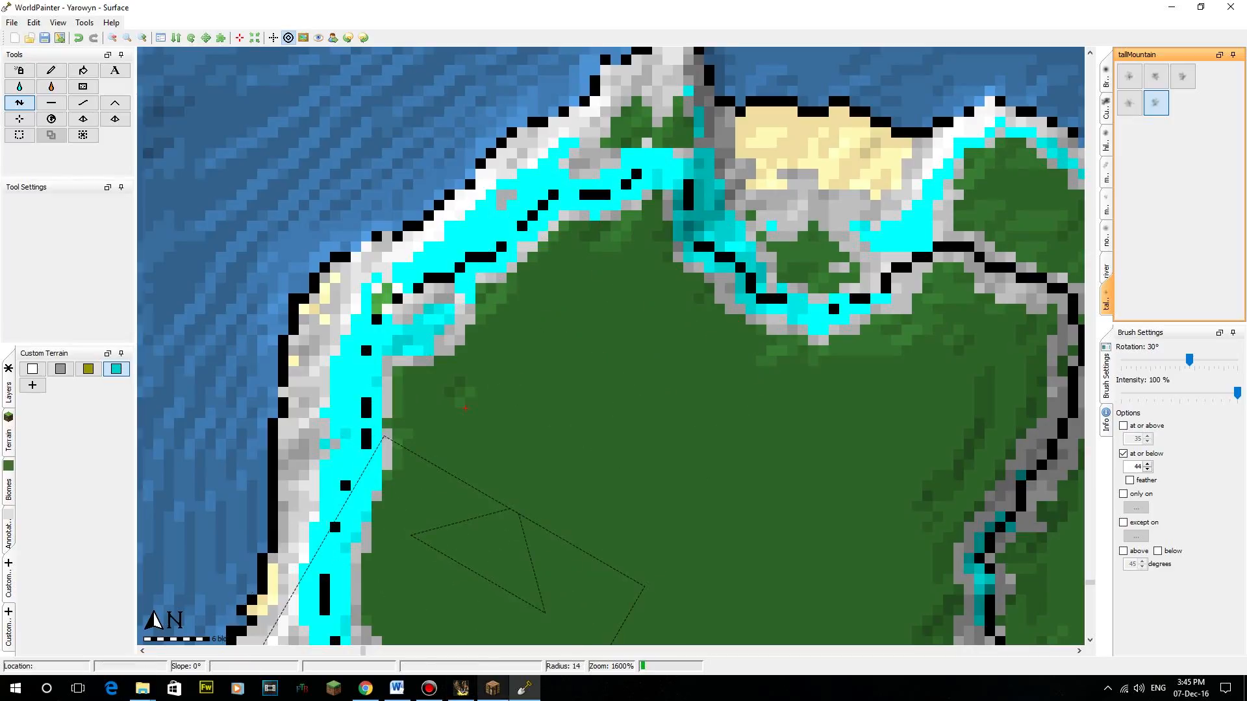
- Switch to Minecraft and fly around the northwestern headland to examine its cliffs, small grassy ledges and sandy cove
key("alt+Tab")
key("w")
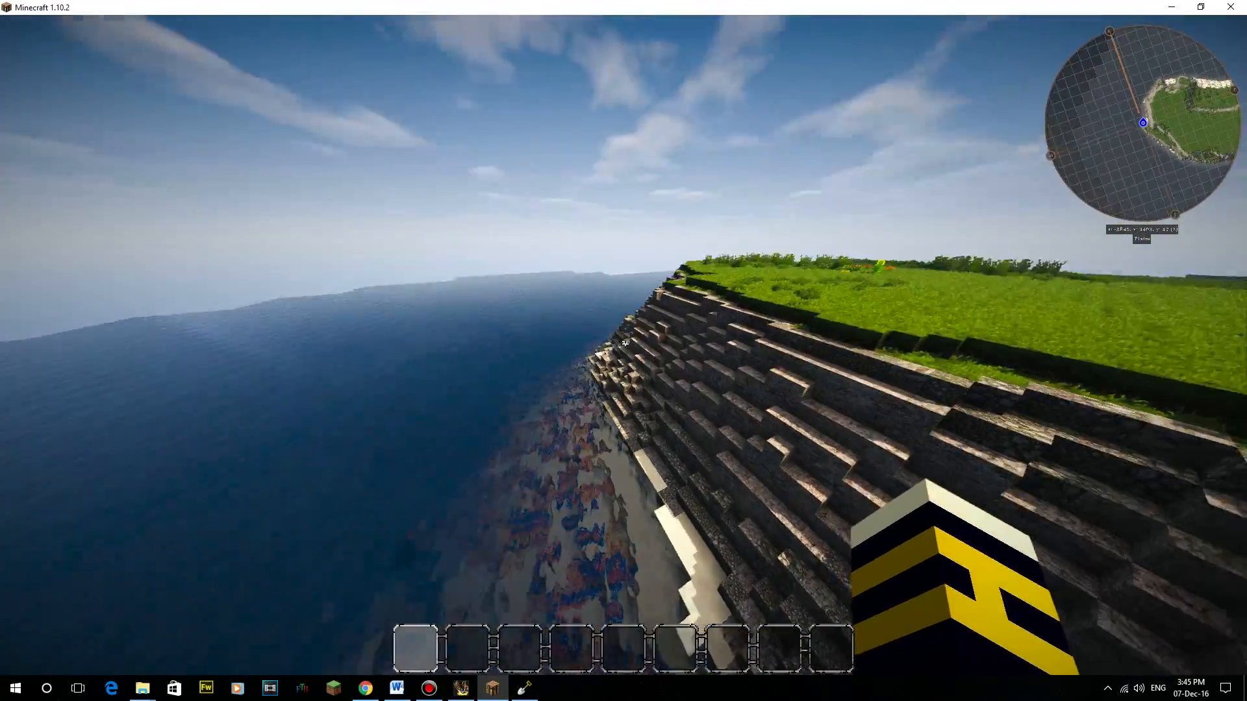
left_click(624, 342)
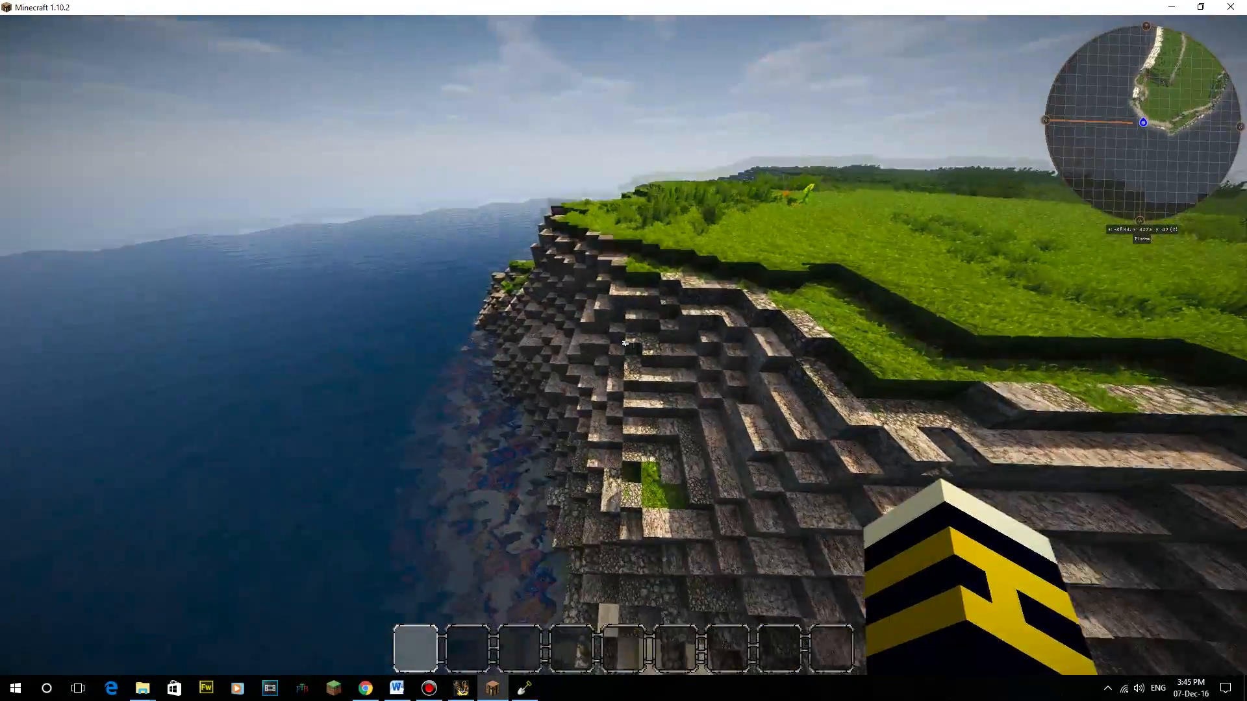
key("space")
key("s")
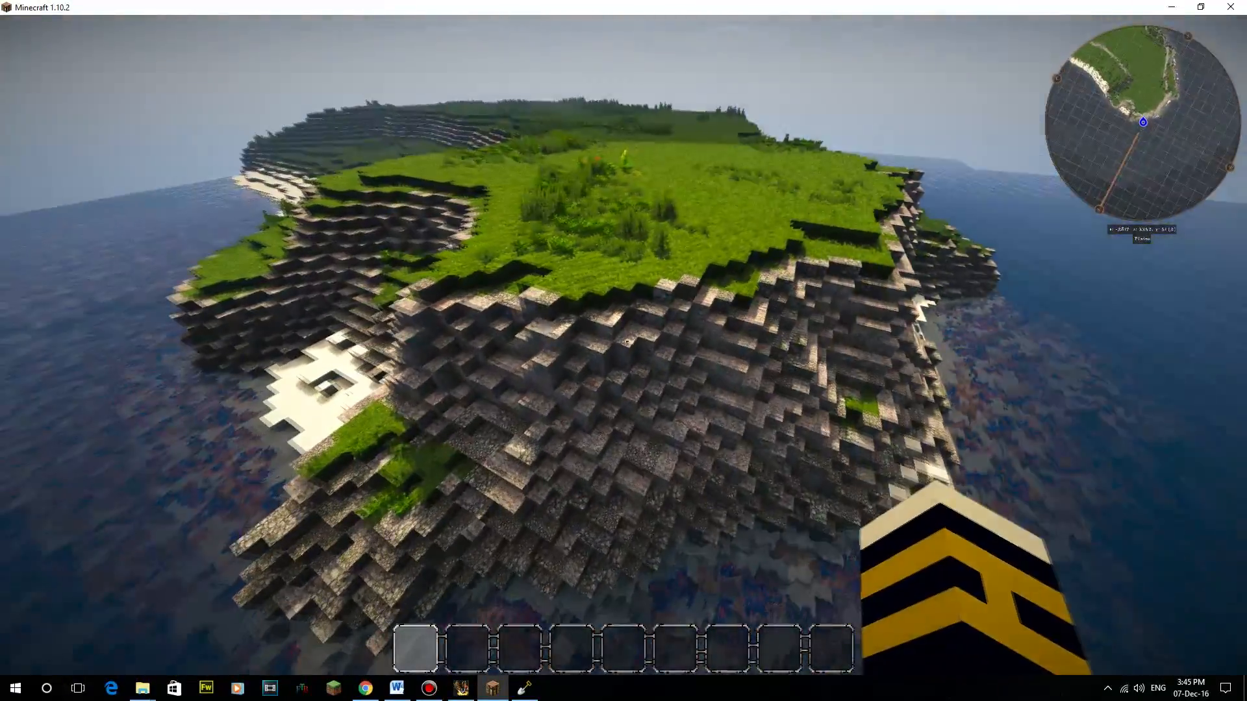
key("shift")
key("s")
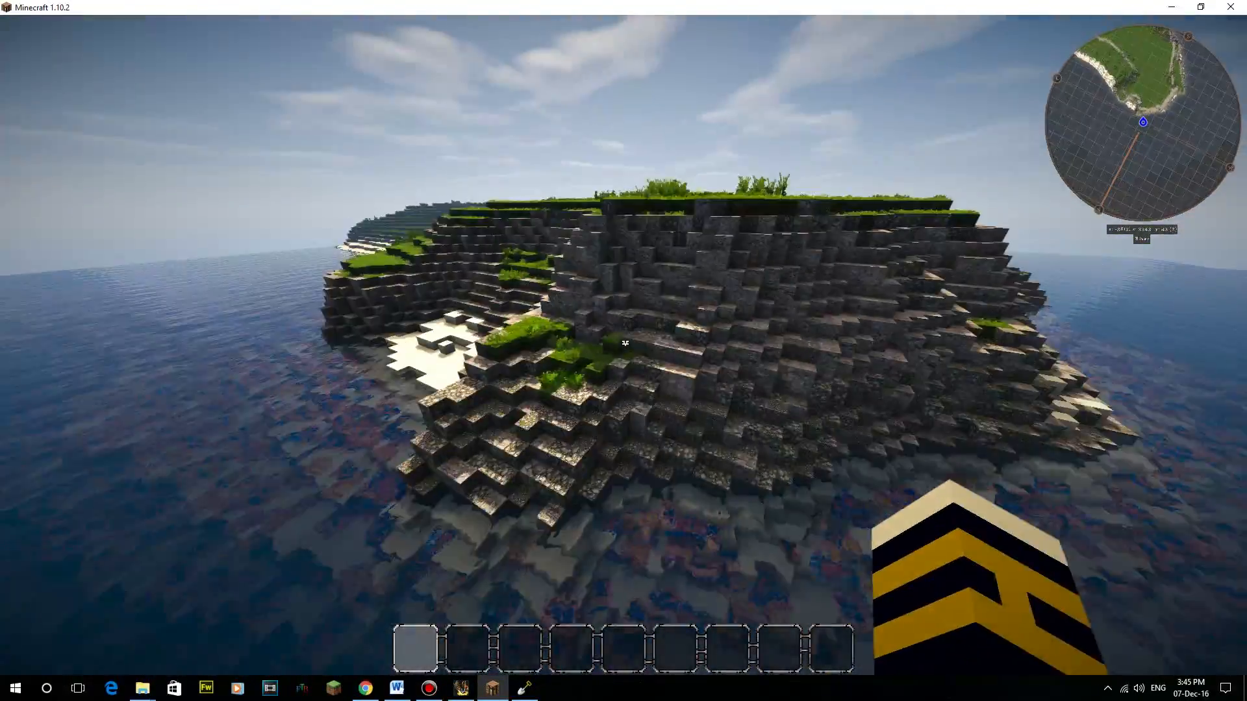
key("w")
key("t")
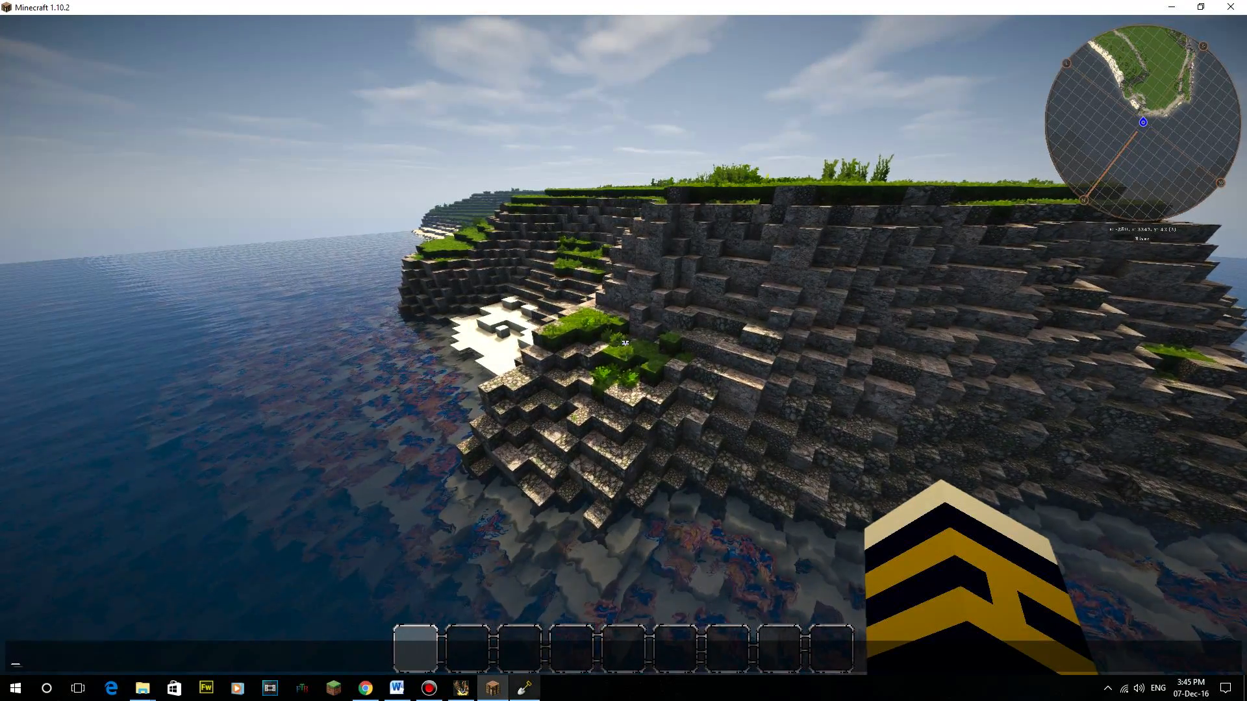
- In WorldPainter, build out the northwestern shore's cliffs with the fifth tallMountain brush, reducing its radius from 14 to 5
left_click(524, 687)
middle_click_drag(529, 239, 442, 416)
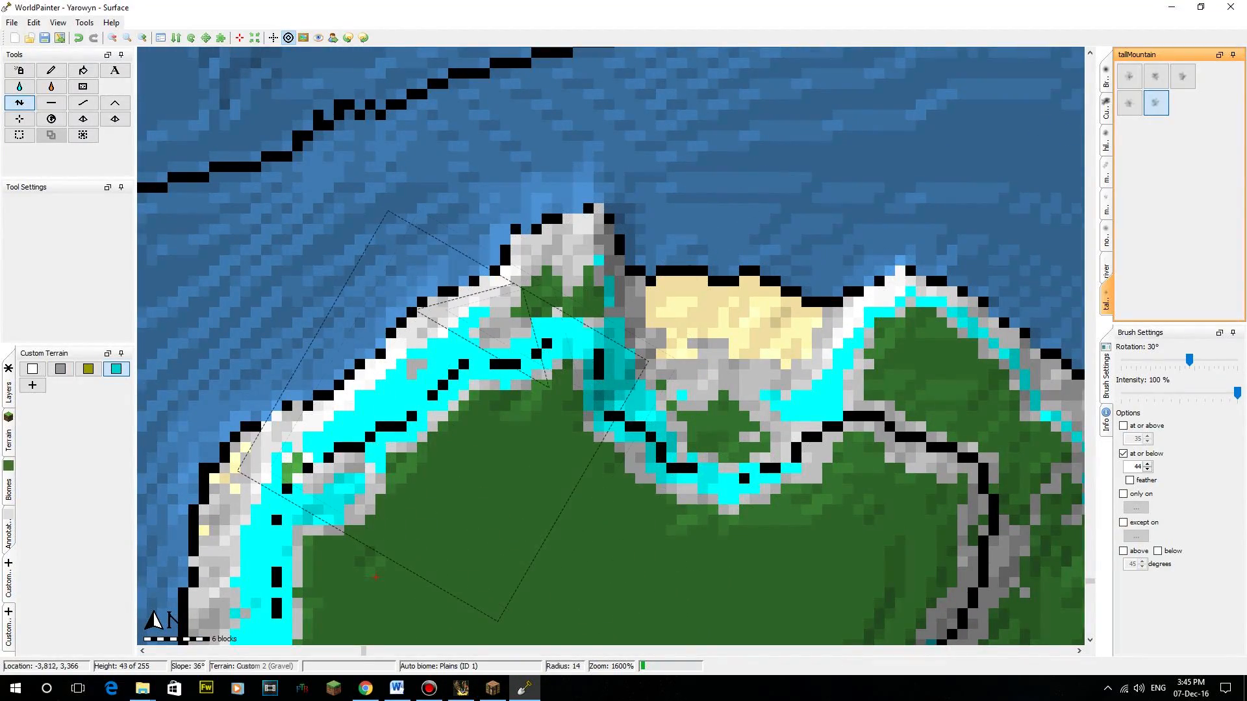
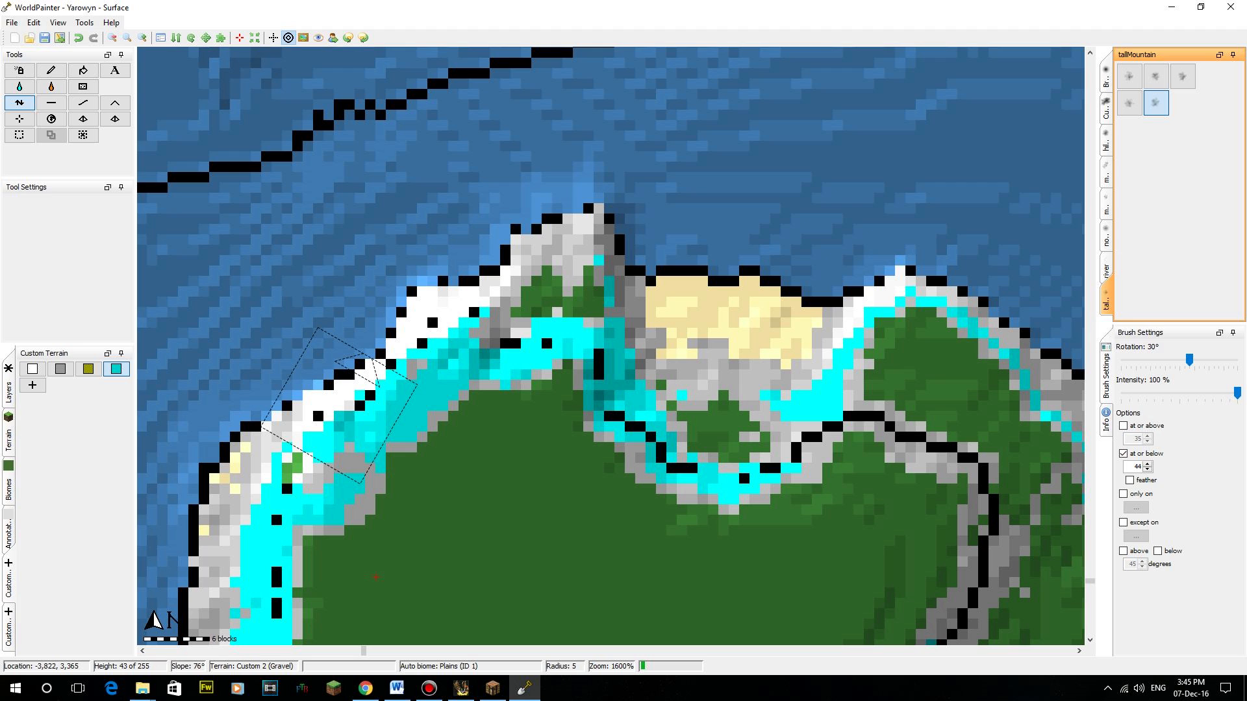
middle_click_drag(525, 504, 436, 200)
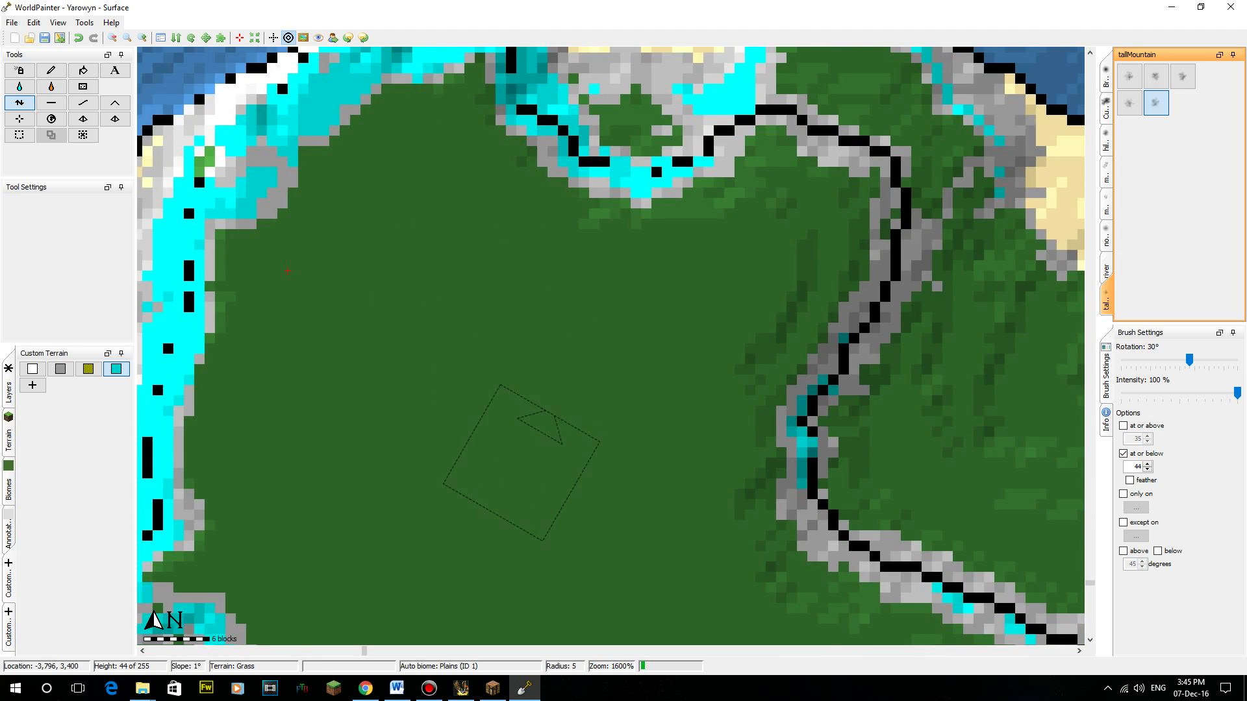
middle_click_drag(524, 465, 497, 388)
left_click(112, 37)
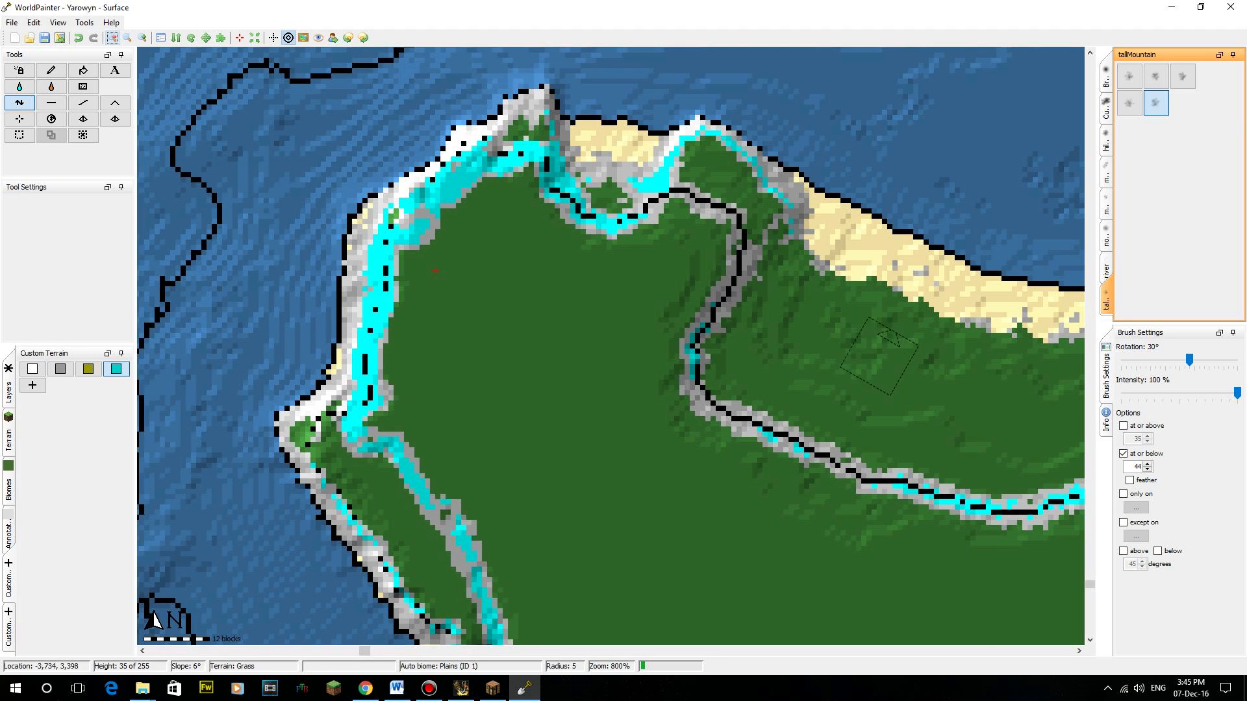
middle_click_drag(878, 356, 622, 350)
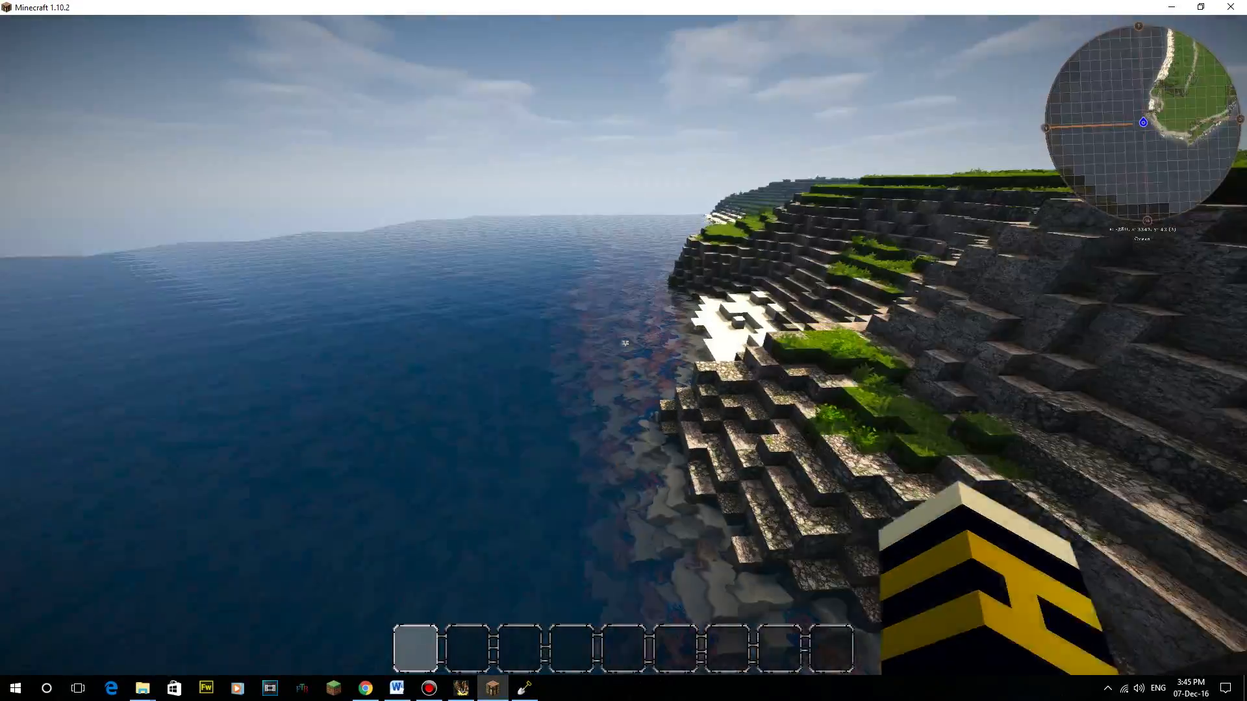
- In Minecraft, fly from the northern cove along the beach to examine the grassy lower tier and its rocky edge
key("w")
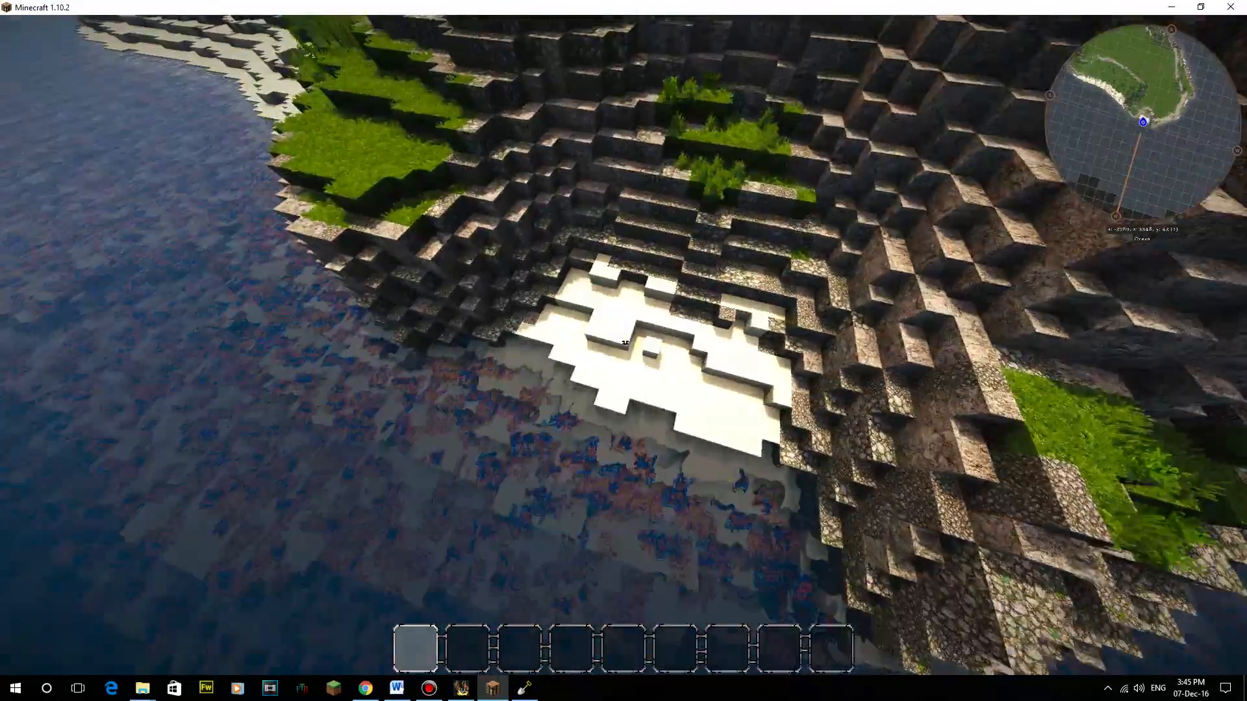
key("space")
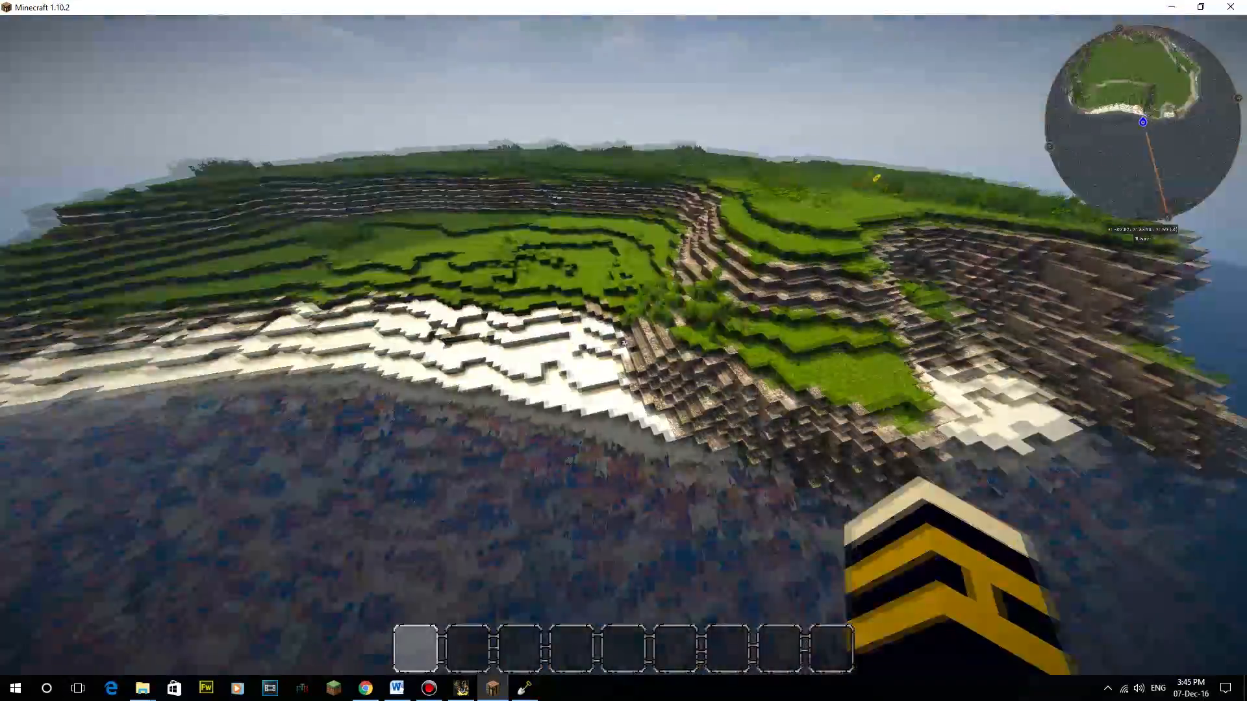
key("w")
key("space")
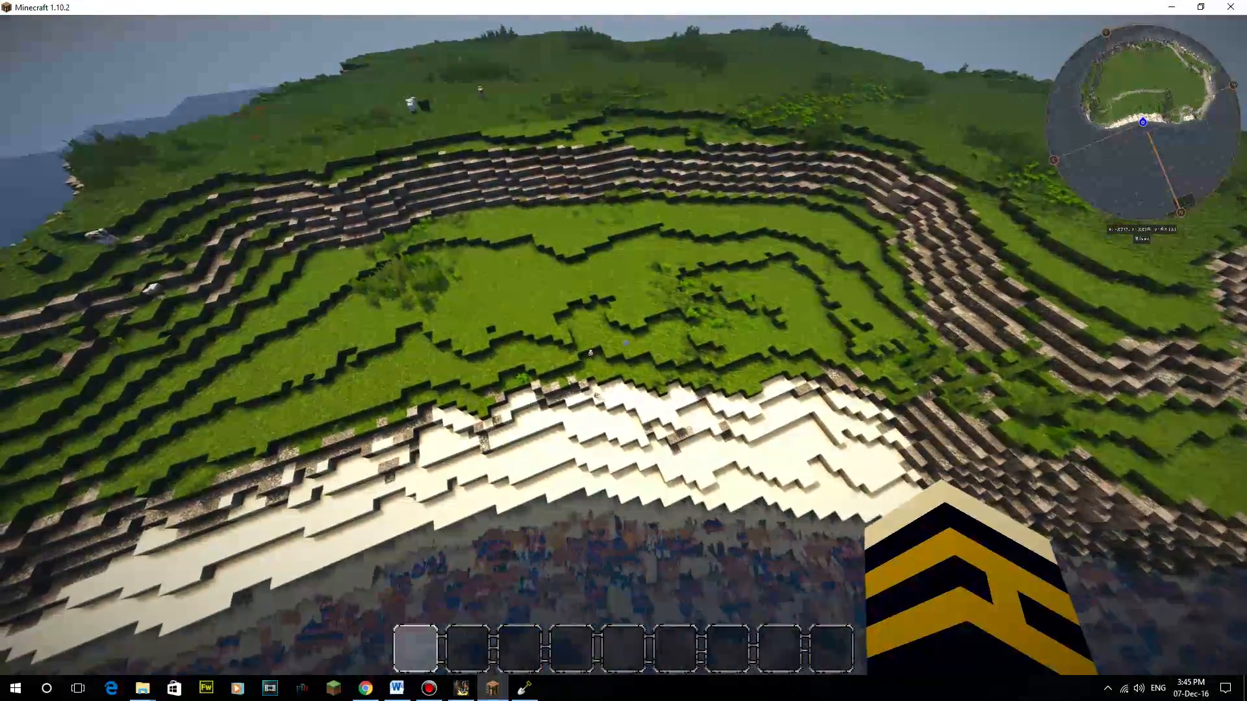
key("w")
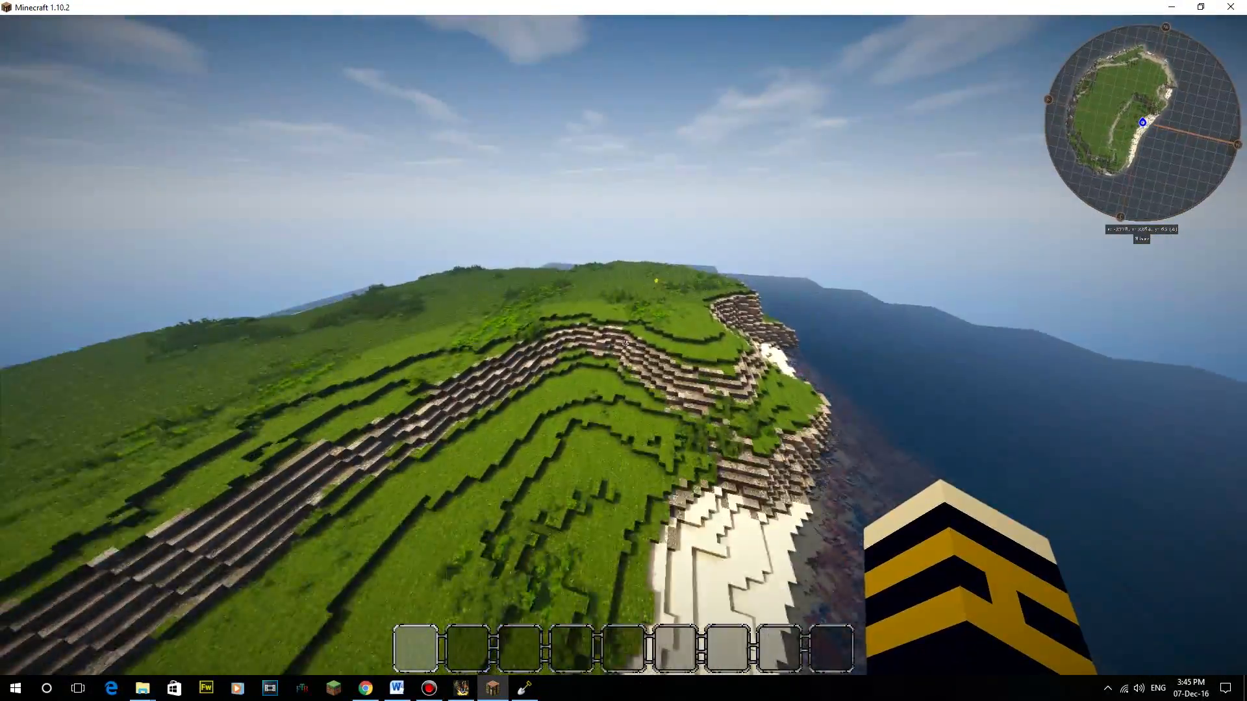
- Survey the island's grassy upper plateau and the rocky tier edge from the air, and quit the world
key("space")
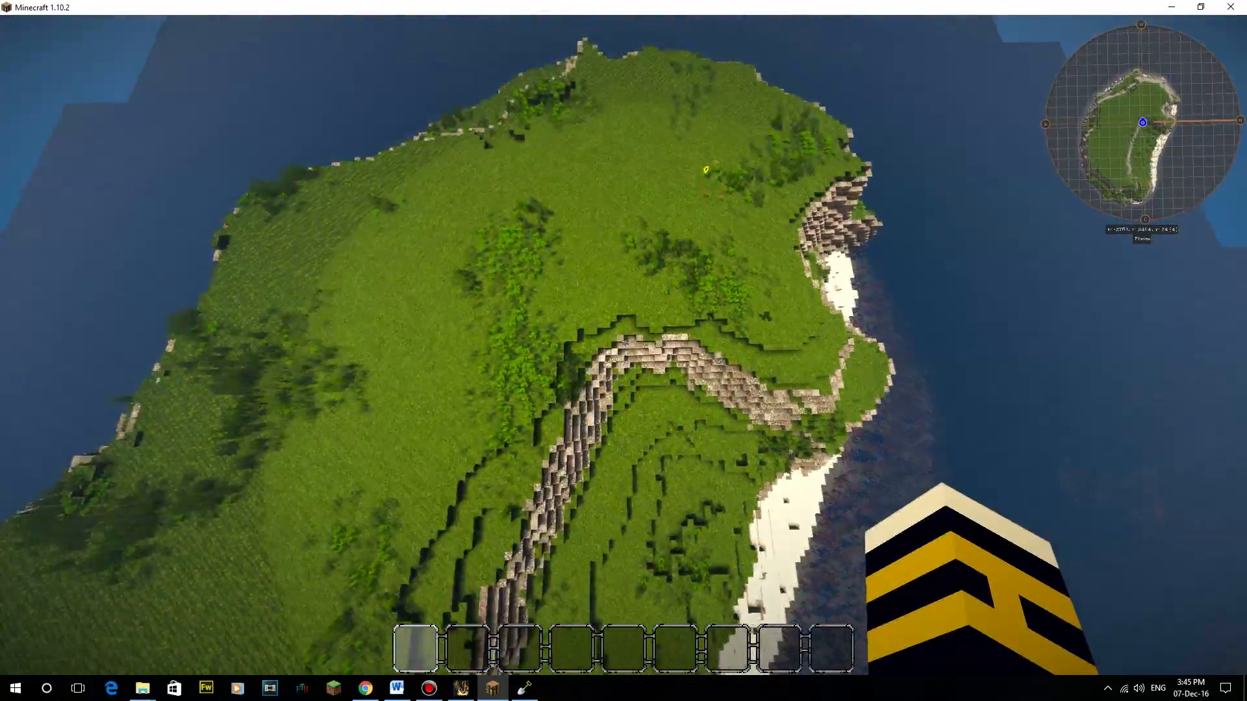
key("w")
key("d")
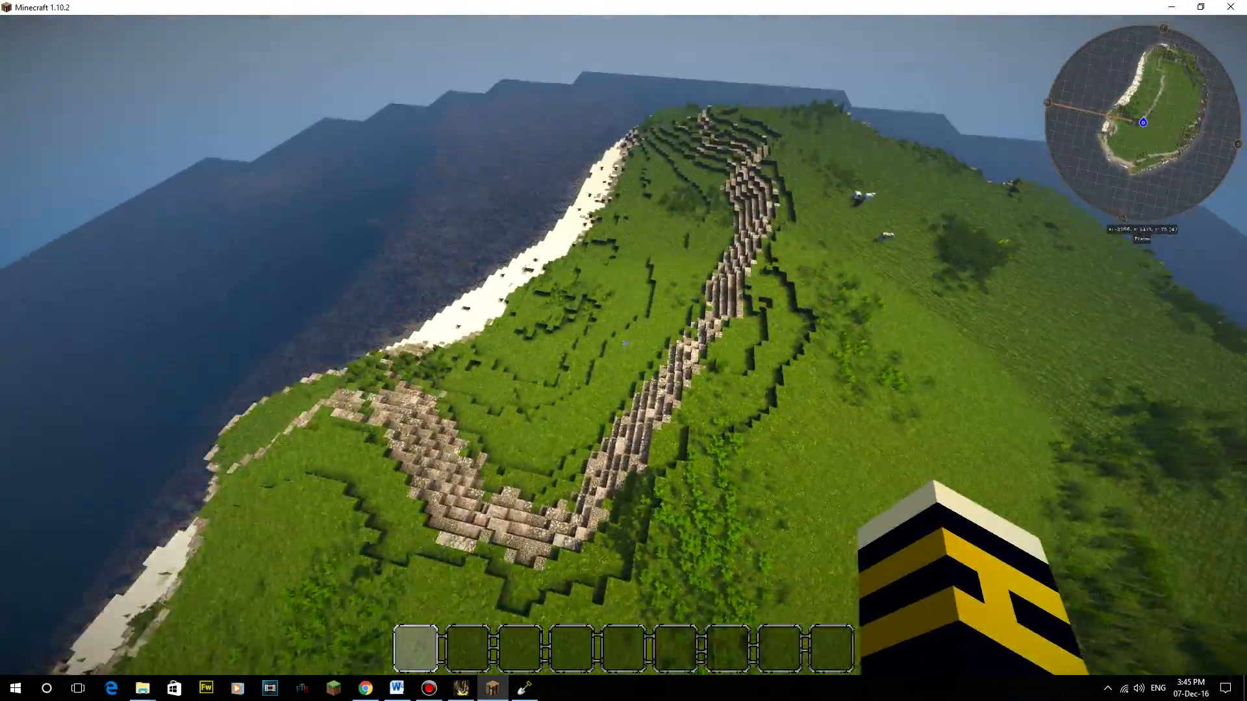
key("w")
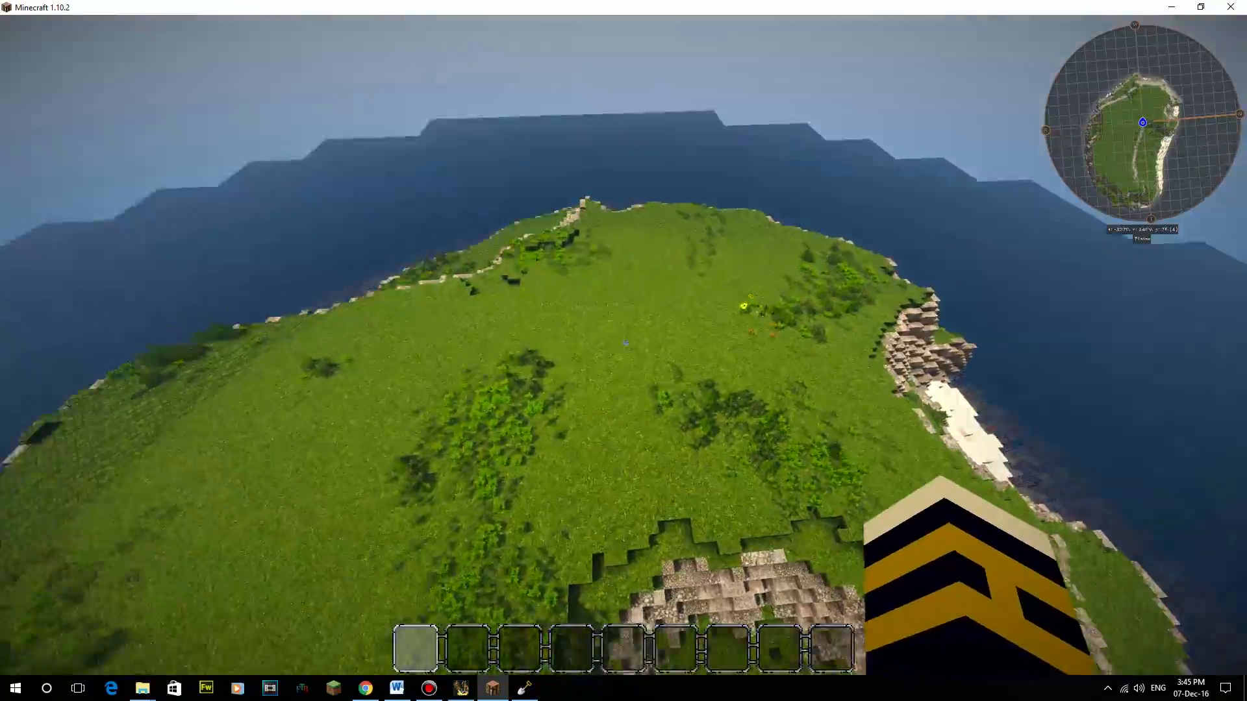
key("shift")
key("w")
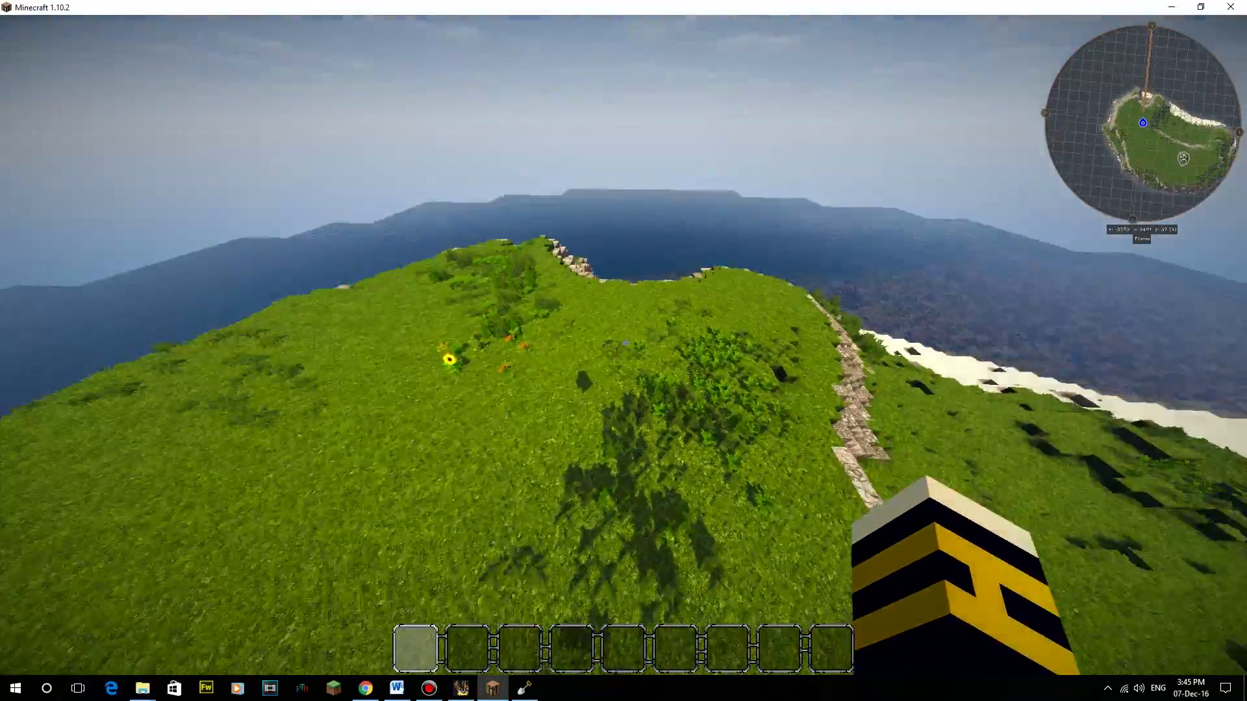
key("w")
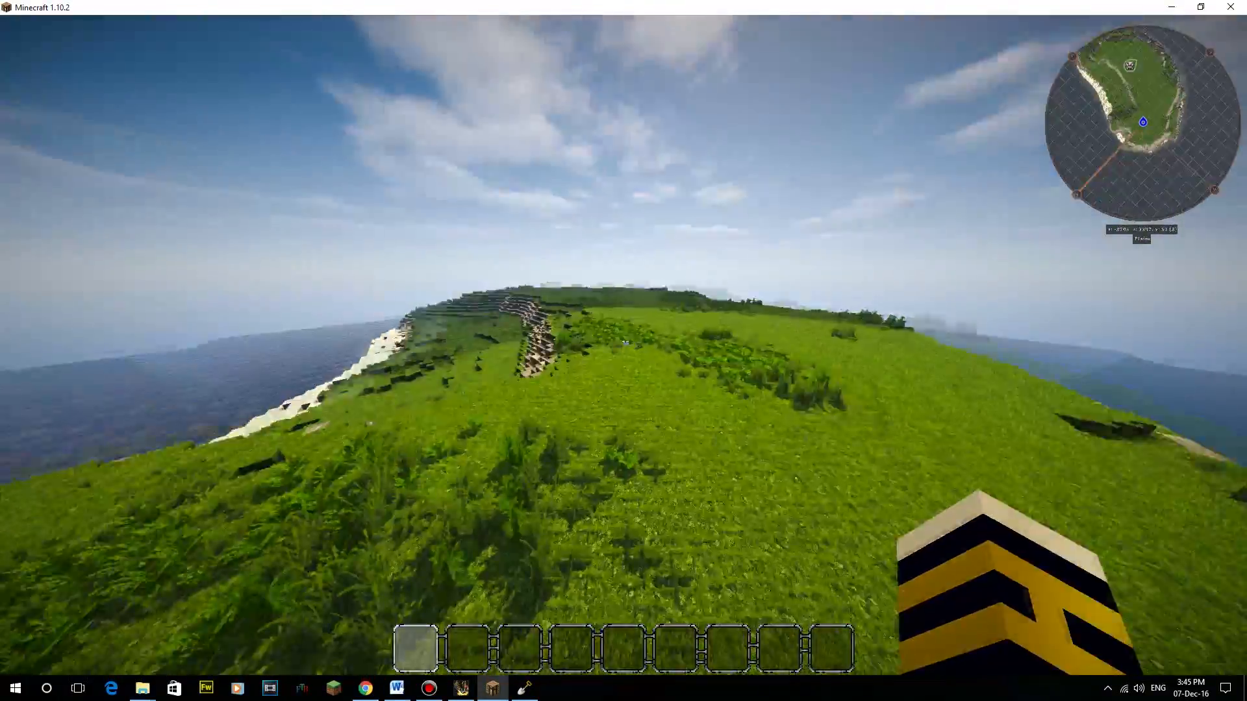
key("w")
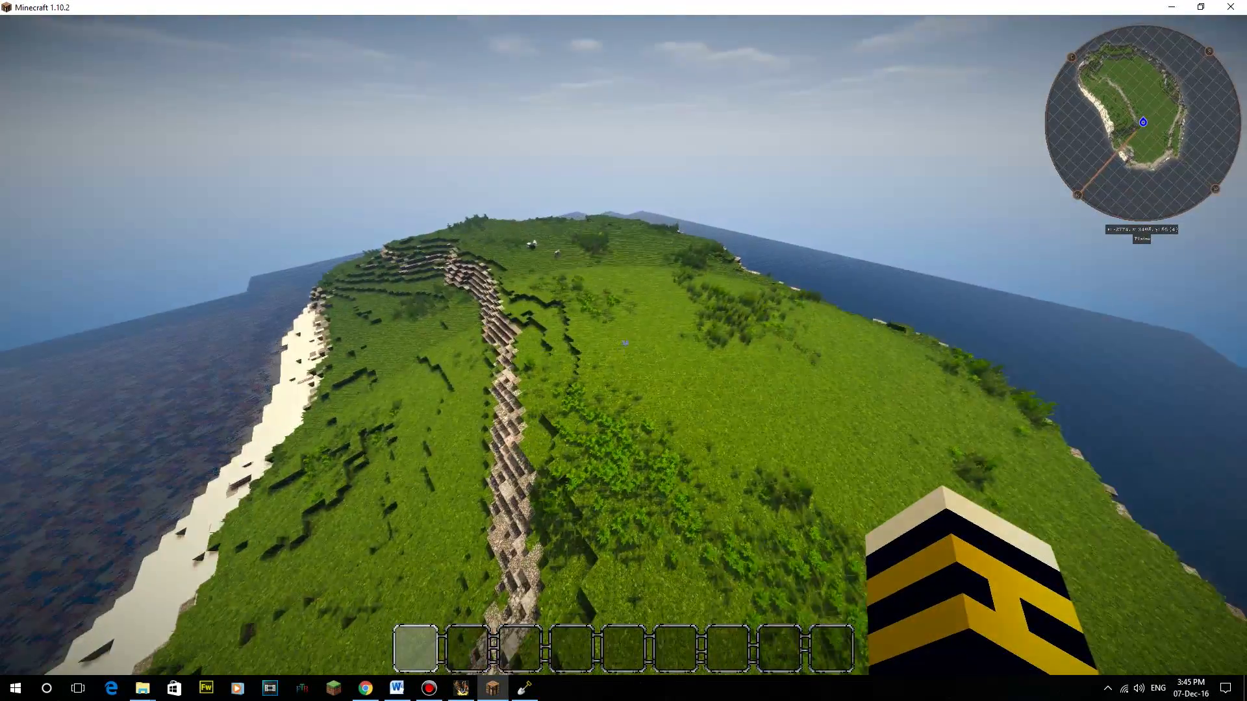
key("Escape")
left_click(622, 474)
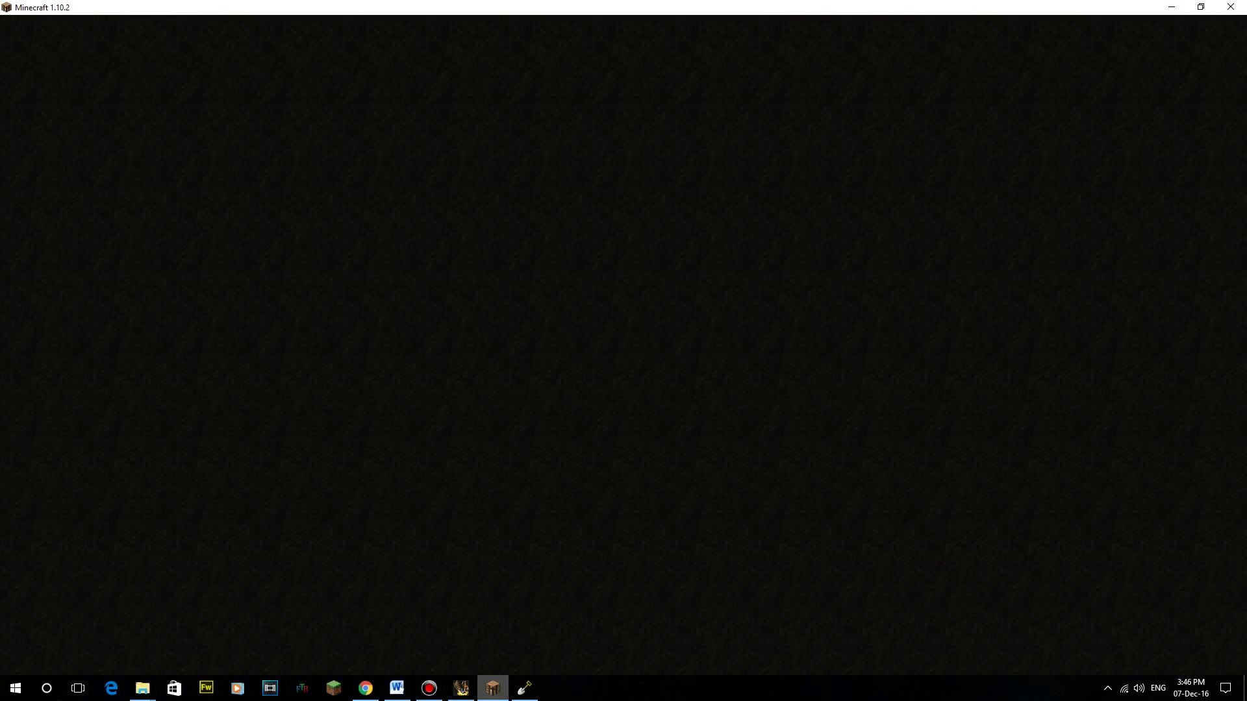
- In WorldPainter, set the at-or-below height limit to 53 and raise hills on the western plateau with the tallMountain brush
left_click(524, 690)
middle_click_drag(595, 430, 840, 265)
middle_click_drag(448, 202, 461, 361)
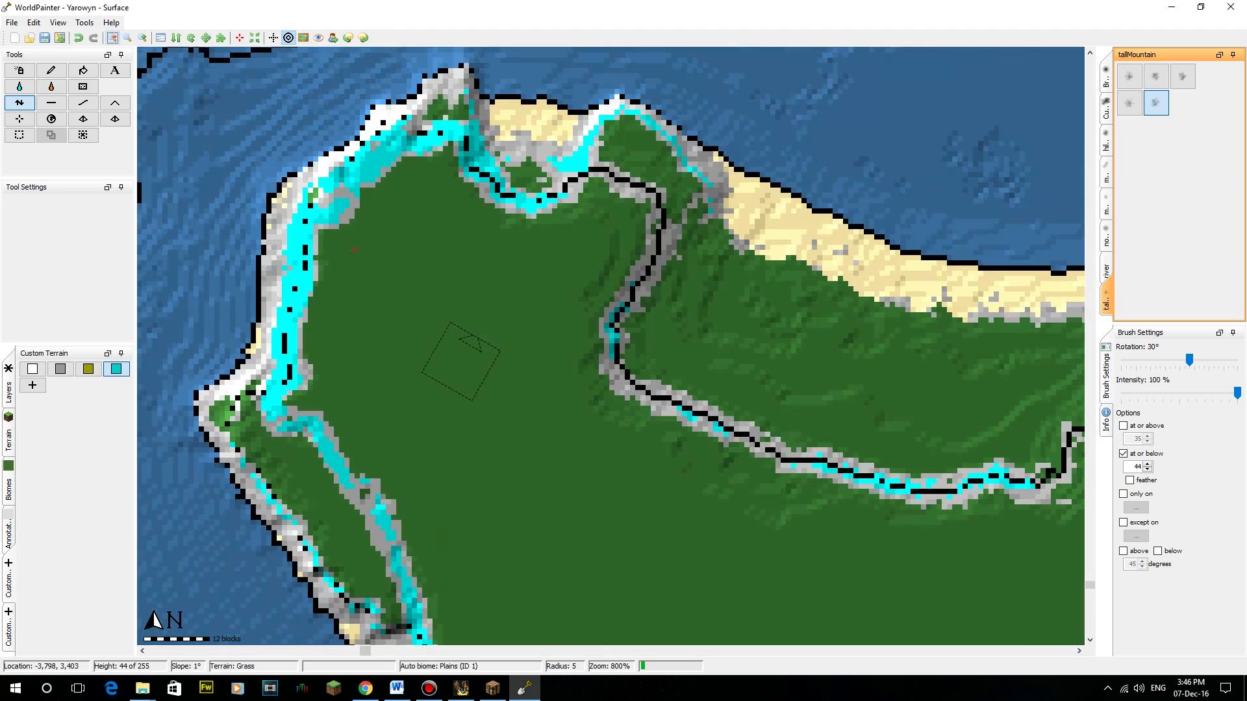
left_click(1147, 464)
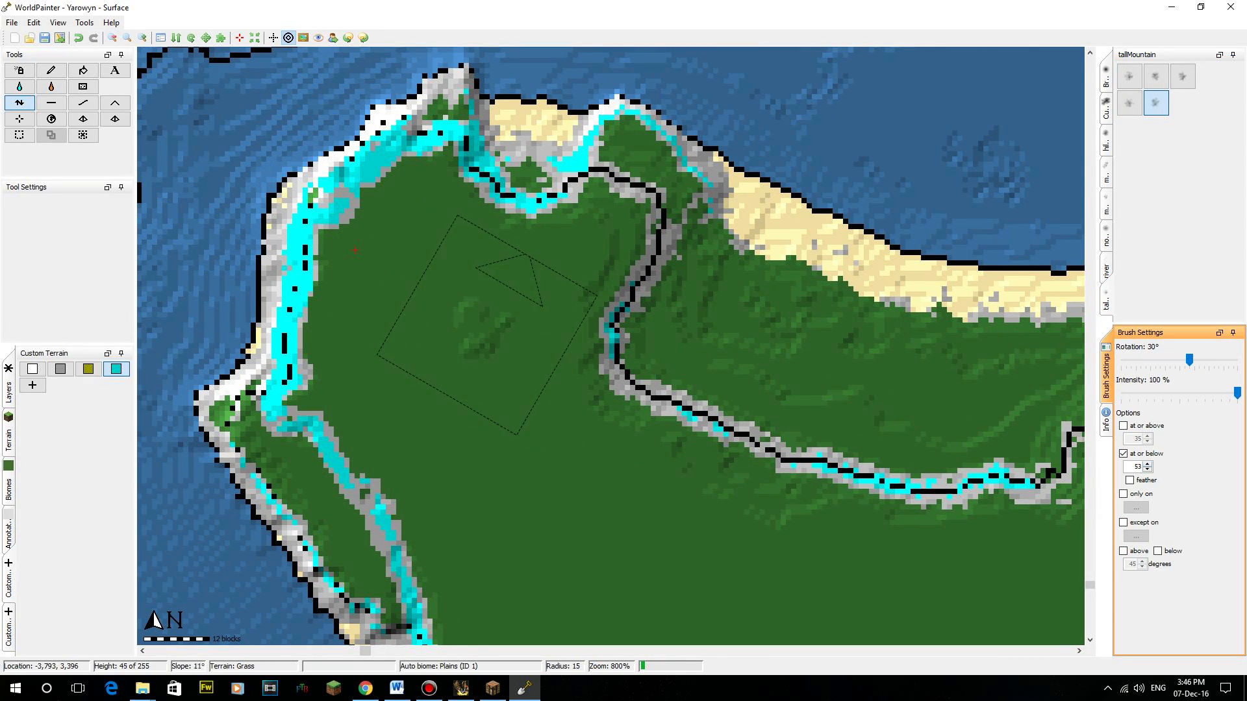
left_click_drag(429, 299, 420, 268)
middle_click_drag(421, 268, 491, 343)
scroll(485, 395, "up", 4)
mouse_move(426, 391)
left_mouse_down()
mouse_move(412, 363)
mouse_move(379, 352)
mouse_move(390, 516)
left_mouse_up()
middle_click_drag(390, 516, 295, 322)
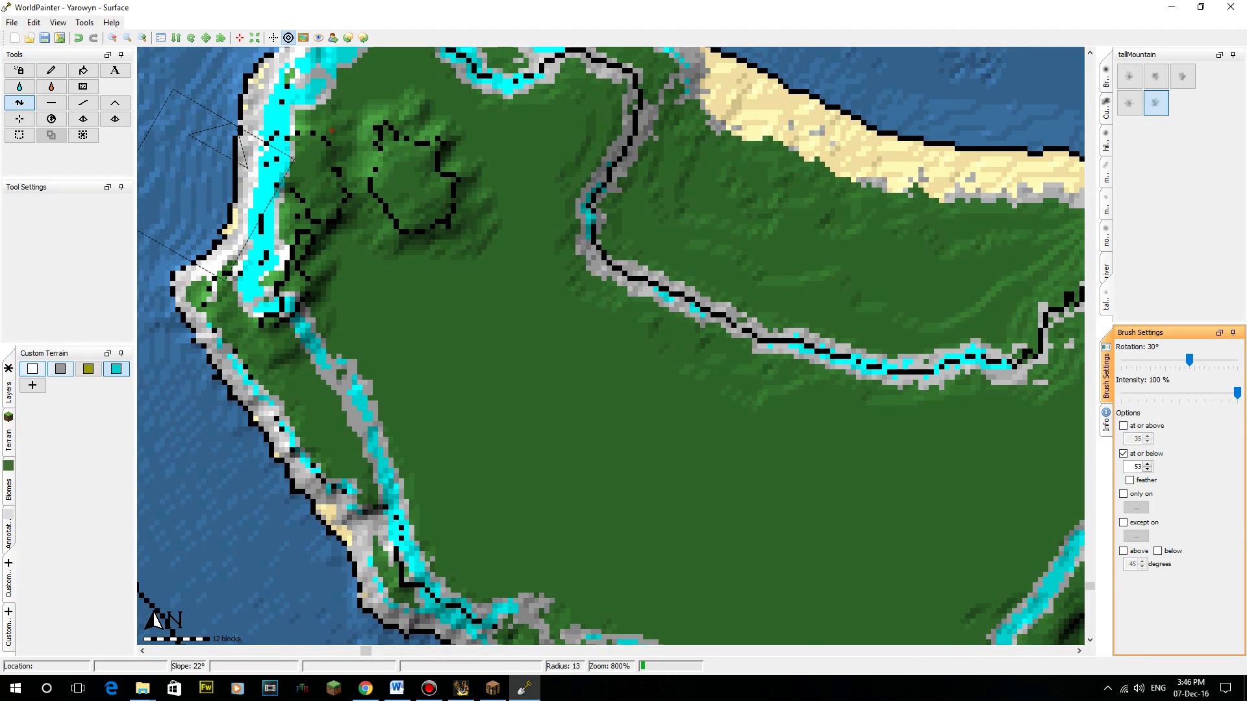
- With Spray Paint at radius 79, turn off the height and slope limits and restore the island's rock surfaces to grass and sand
left_click(19, 70)
left_click(8, 432)
scroll(744, 398, "down", 5)
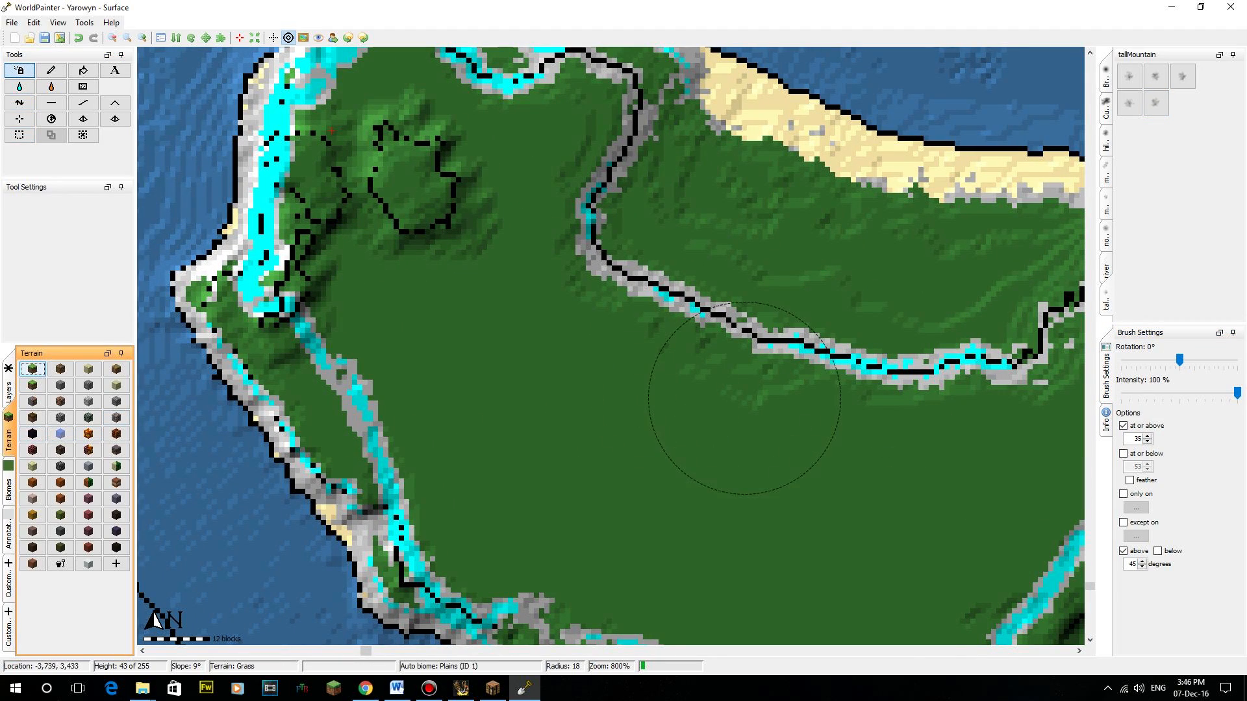
scroll(611, 346, "down", 2, "ctrl")
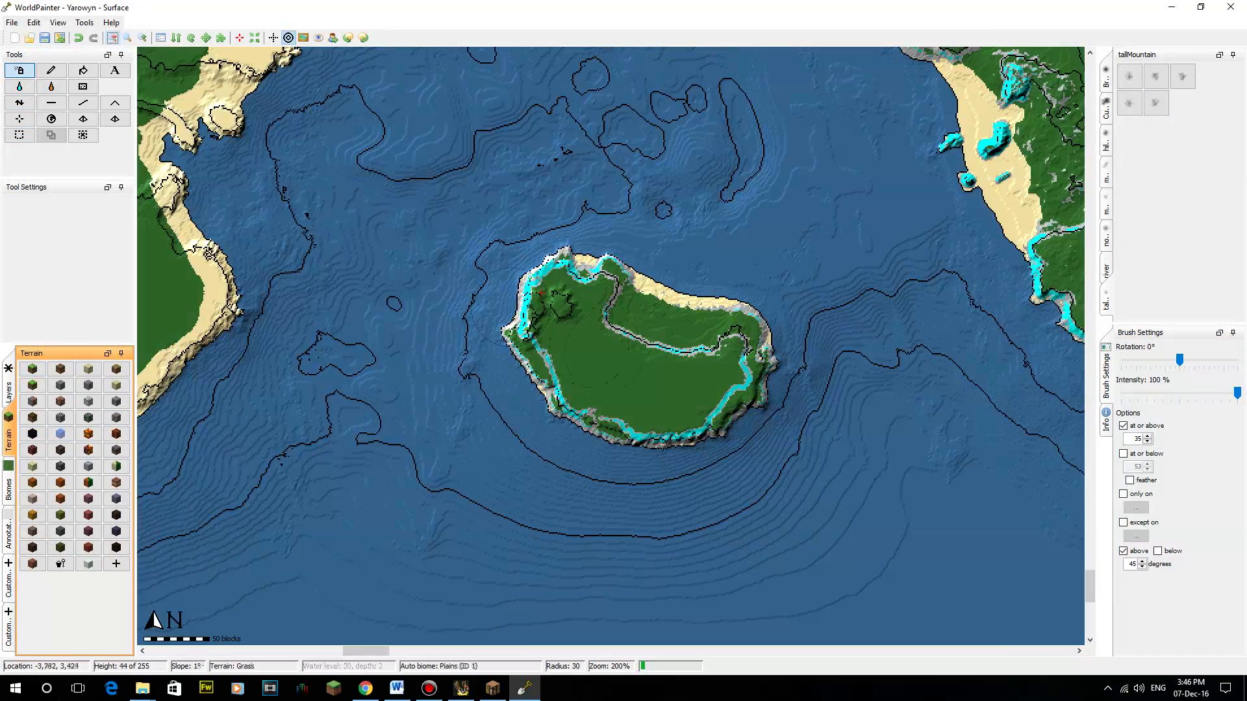
middle_click_drag(675, 364, 602, 383)
scroll(602, 383, "down", 5)
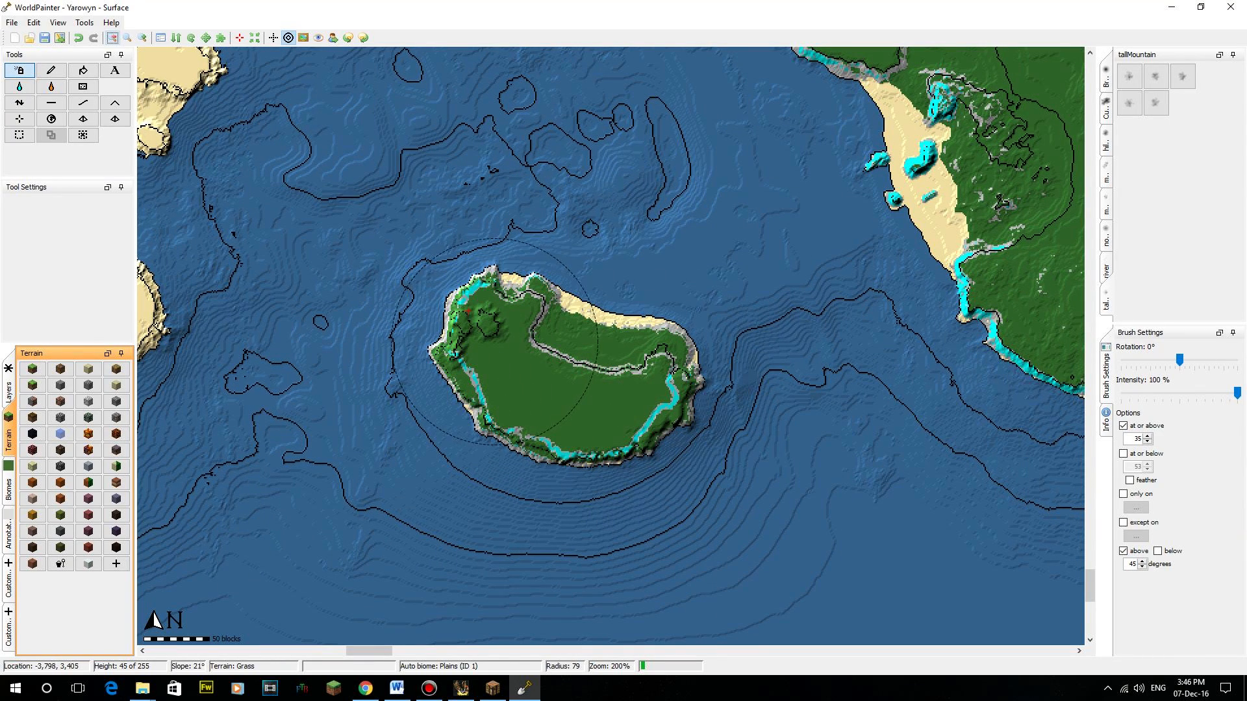
left_click(1123, 425)
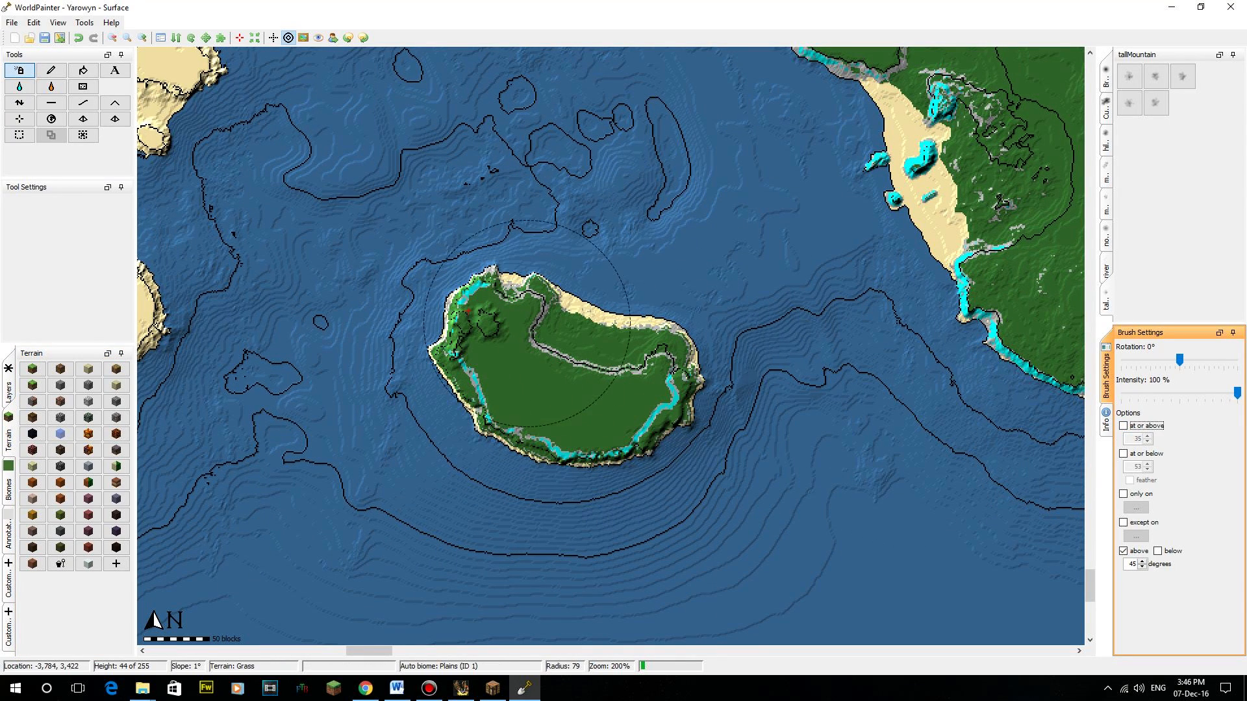
left_click(1123, 551)
mouse_move(623, 415)
left_mouse_down()
mouse_move(604, 396)
mouse_move(584, 292)
mouse_move(487, 315)
left_mouse_up()
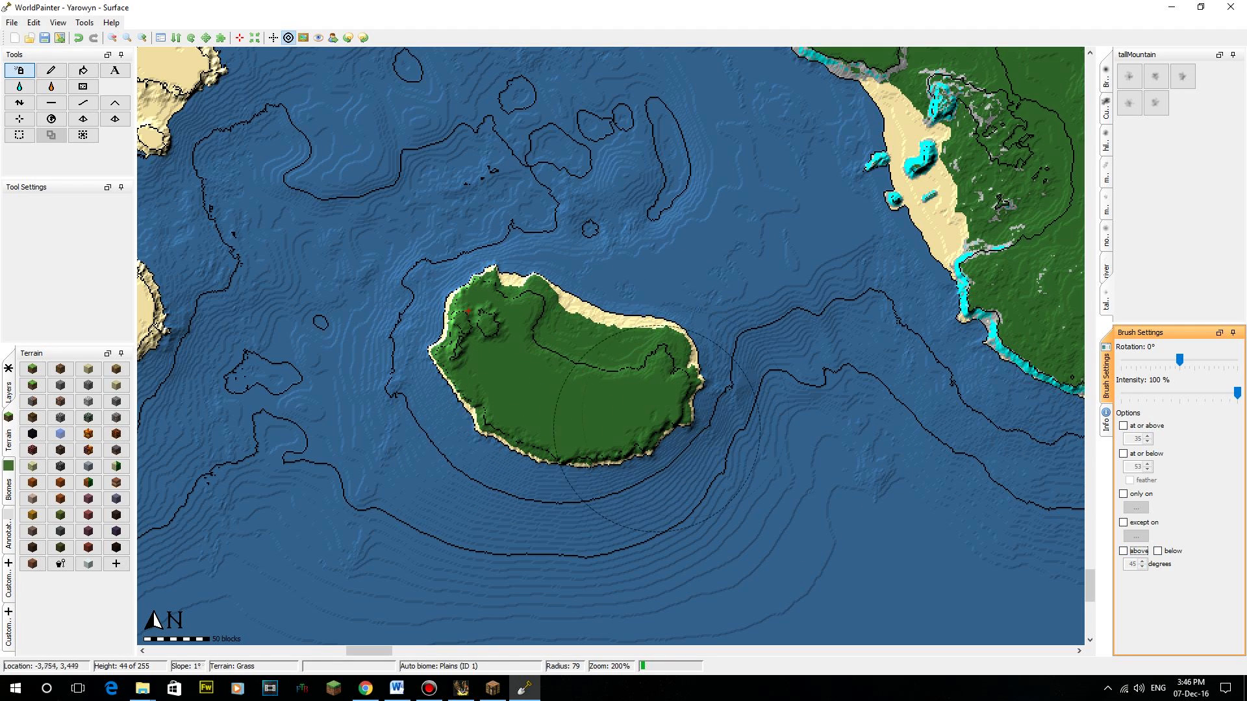
- With the tallMountain brush limited to height 53 and below, raise the northwestern hills into one broad upper tier
middle_click_drag(547, 311, 619, 274)
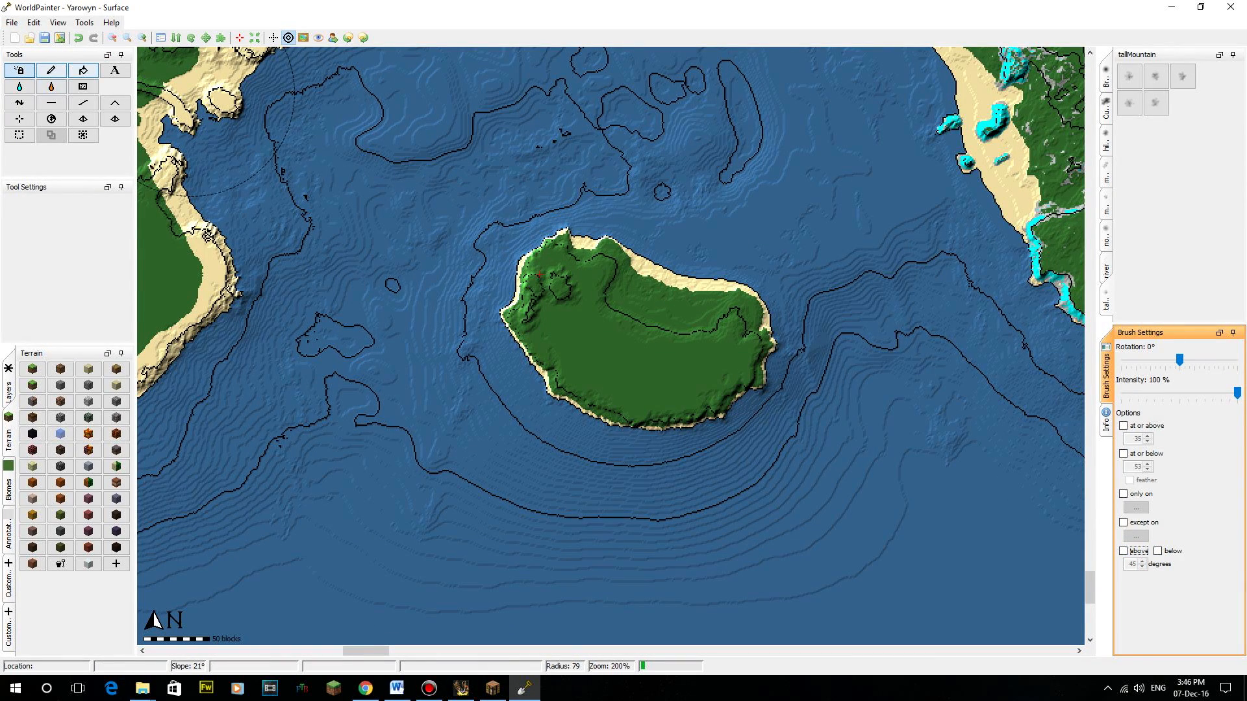
left_click(19, 103)
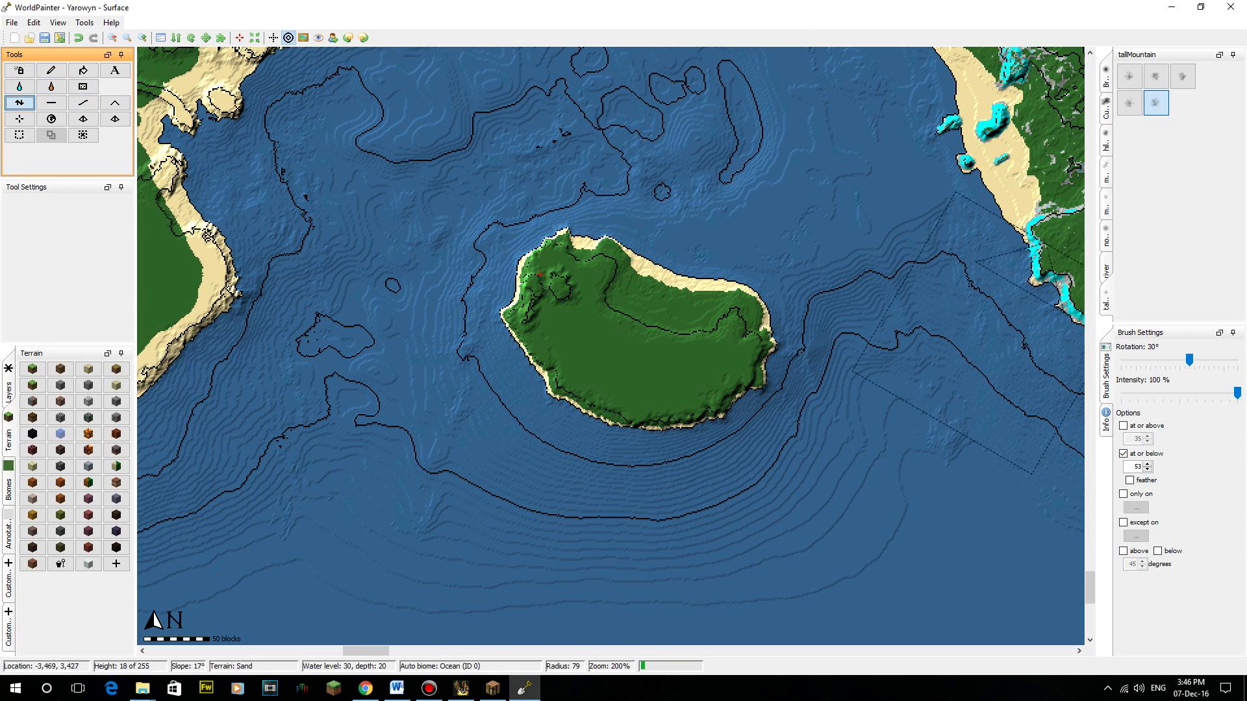
scroll(557, 268, "up", 1)
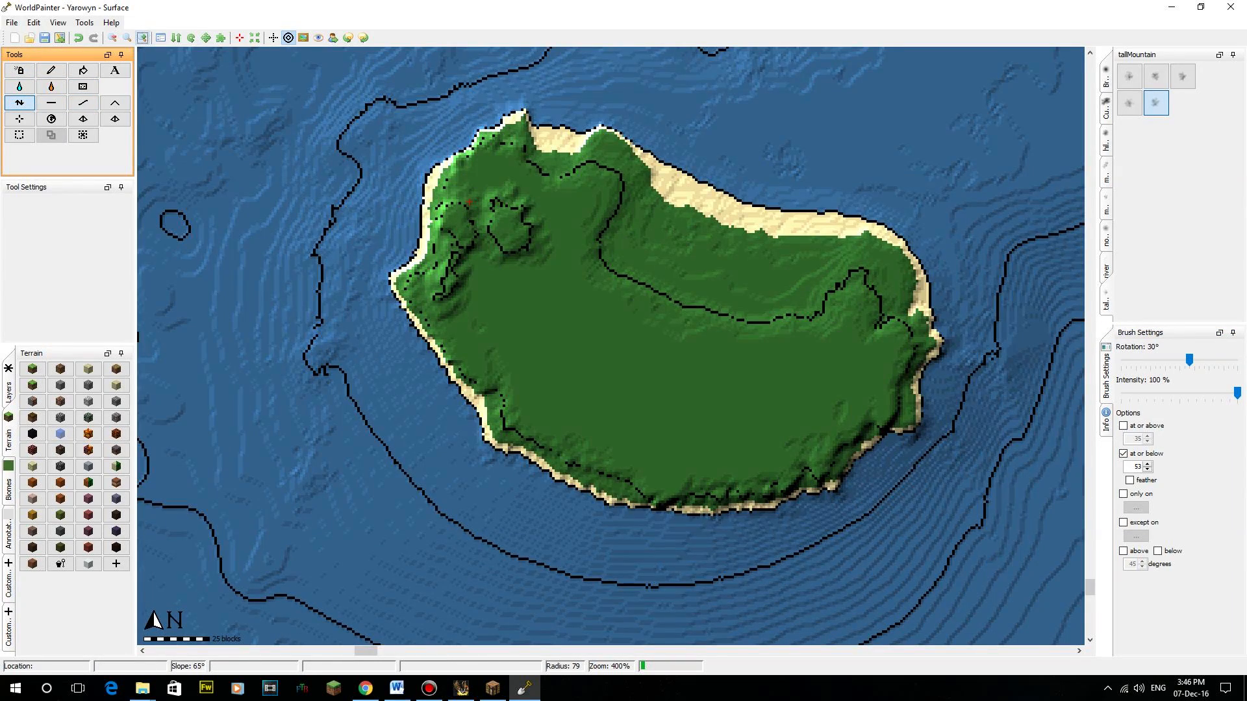
scroll(557, 268, "up", 1)
scroll(653, 497, "up", 10)
middle_click_drag(565, 474, 570, 300)
mouse_move(512, 287)
left_mouse_down()
mouse_move(493, 325)
mouse_move(500, 360)
mouse_move(461, 297)
mouse_move(484, 370)
mouse_move(508, 387)
mouse_move(518, 229)
mouse_move(523, 254)
mouse_move(435, 290)
left_mouse_up()
middle_click_drag(458, 286, 449, 432)
mouse_move(507, 331)
left_mouse_down()
mouse_move(526, 305)
mouse_move(519, 250)
mouse_move(510, 261)
mouse_move(568, 233)
left_mouse_up()
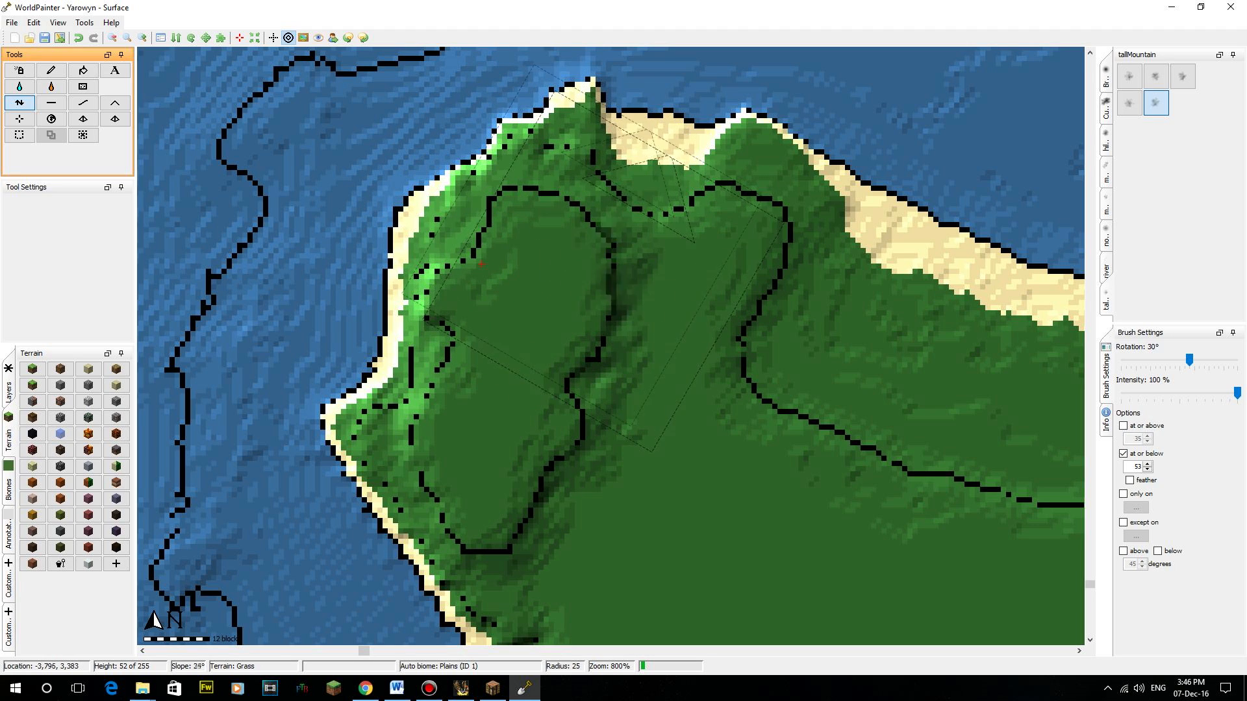
- Extend the raised northwestern tier east towards the second headland and the cove, using the tallMountain brush at radius 25
left_click_drag(481, 264, 479, 265)
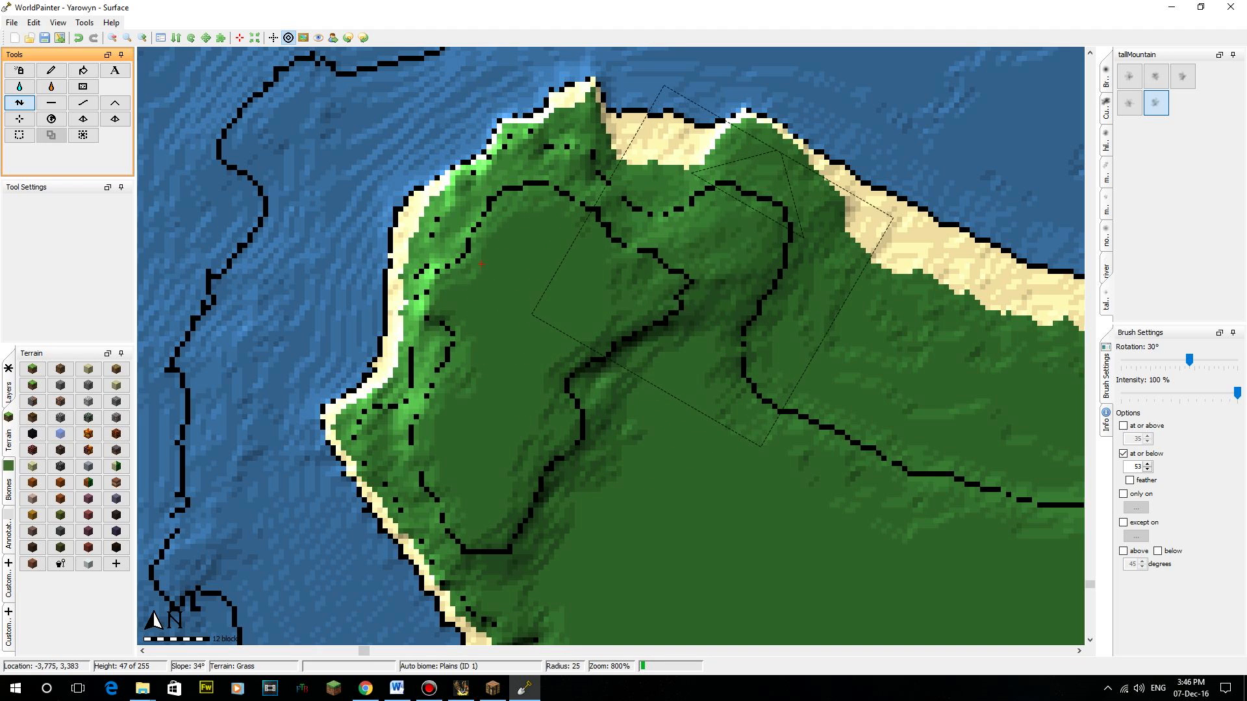
mouse_move(712, 265)
left_mouse_down()
mouse_move(775, 349)
mouse_move(749, 396)
left_mouse_up()
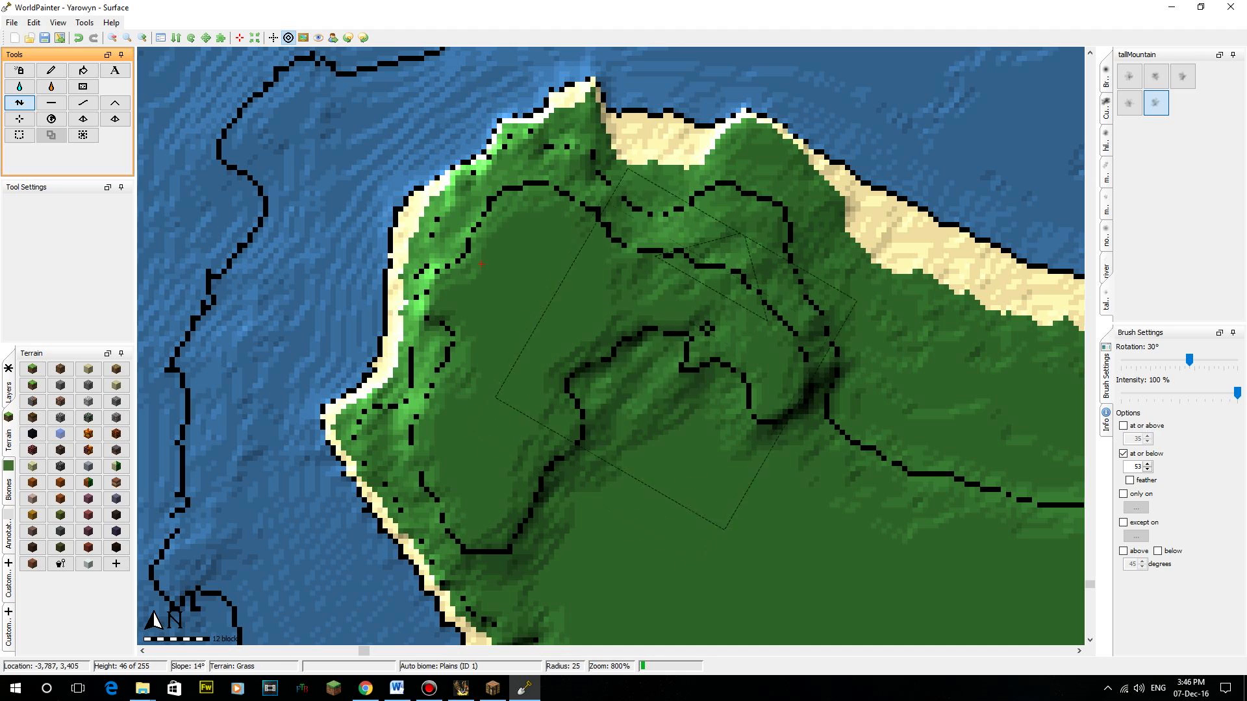
mouse_move(712, 307)
left_mouse_down()
mouse_move(773, 211)
mouse_move(706, 224)
mouse_move(681, 253)
mouse_move(624, 256)
left_mouse_up()
left_click_drag(628, 390, 546, 375)
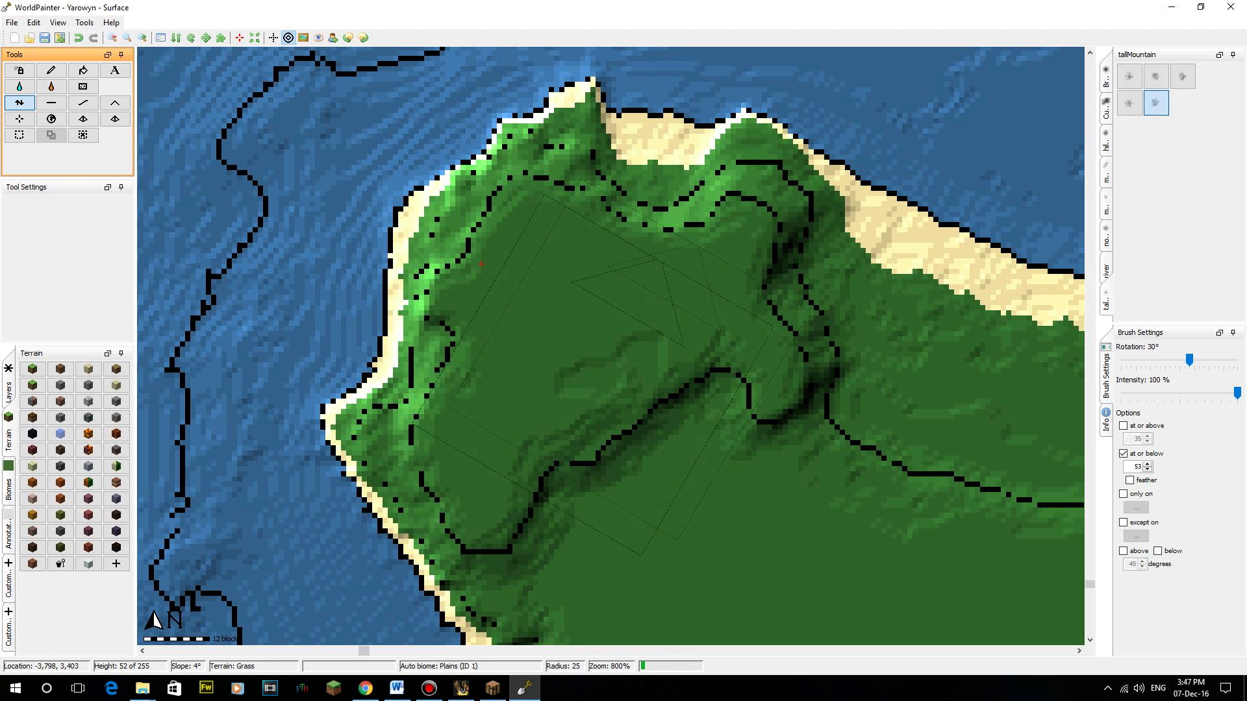
- Enlarge the tallMountain brush to radius 34 and raise uneven hills across the southern and eastern plateau
middle_click_drag(623, 478, 534, 269)
left_click_drag(602, 218, 491, 263)
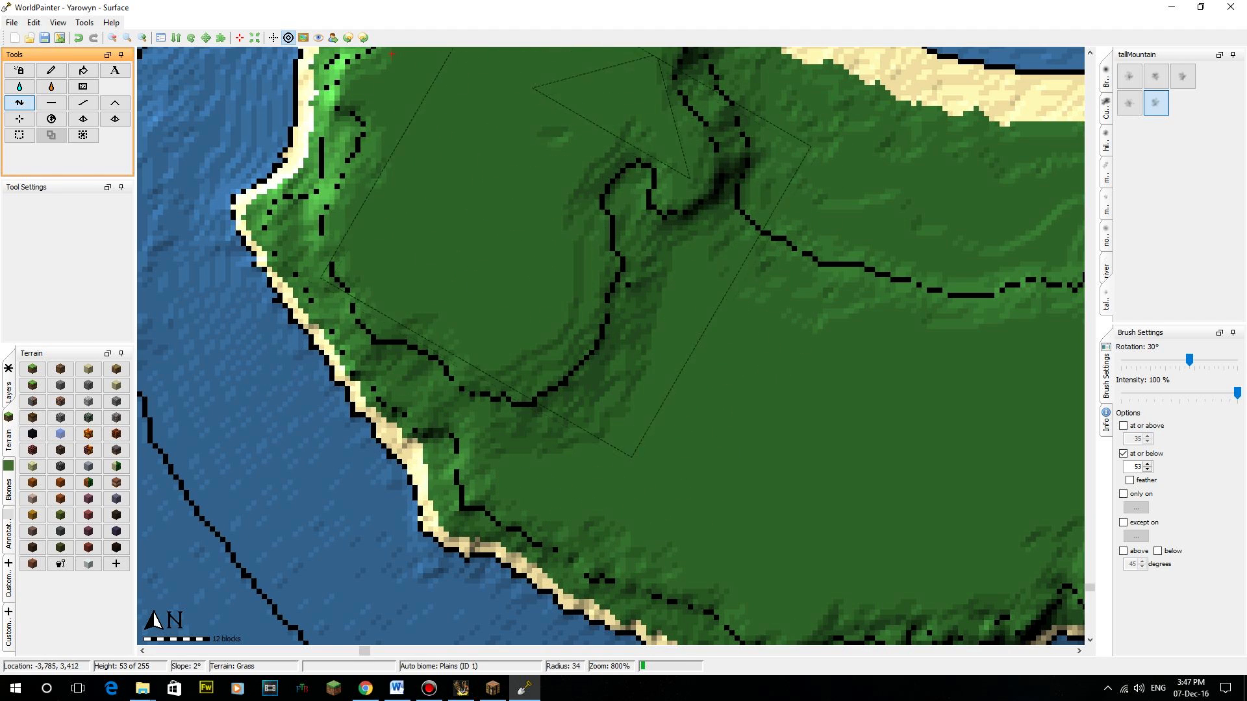
left_click(758, 384)
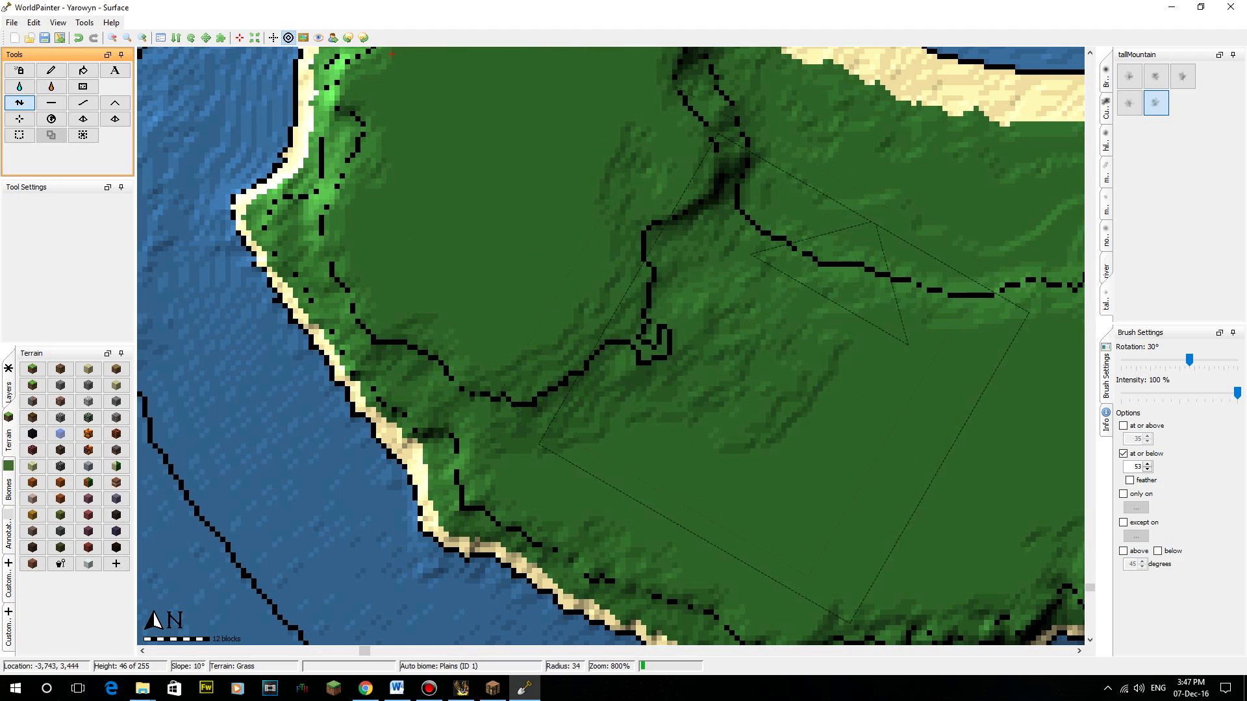
middle_click_drag(711, 457, 482, 363)
mouse_move(803, 306)
left_mouse_down()
mouse_move(740, 312)
mouse_move(488, 400)
mouse_move(378, 369)
mouse_move(565, 422)
left_mouse_up()
middle_click_drag(565, 422, 364, 369)
mouse_move(365, 368)
left_mouse_down()
mouse_move(566, 365)
mouse_move(364, 414)
mouse_move(659, 293)
left_mouse_up()
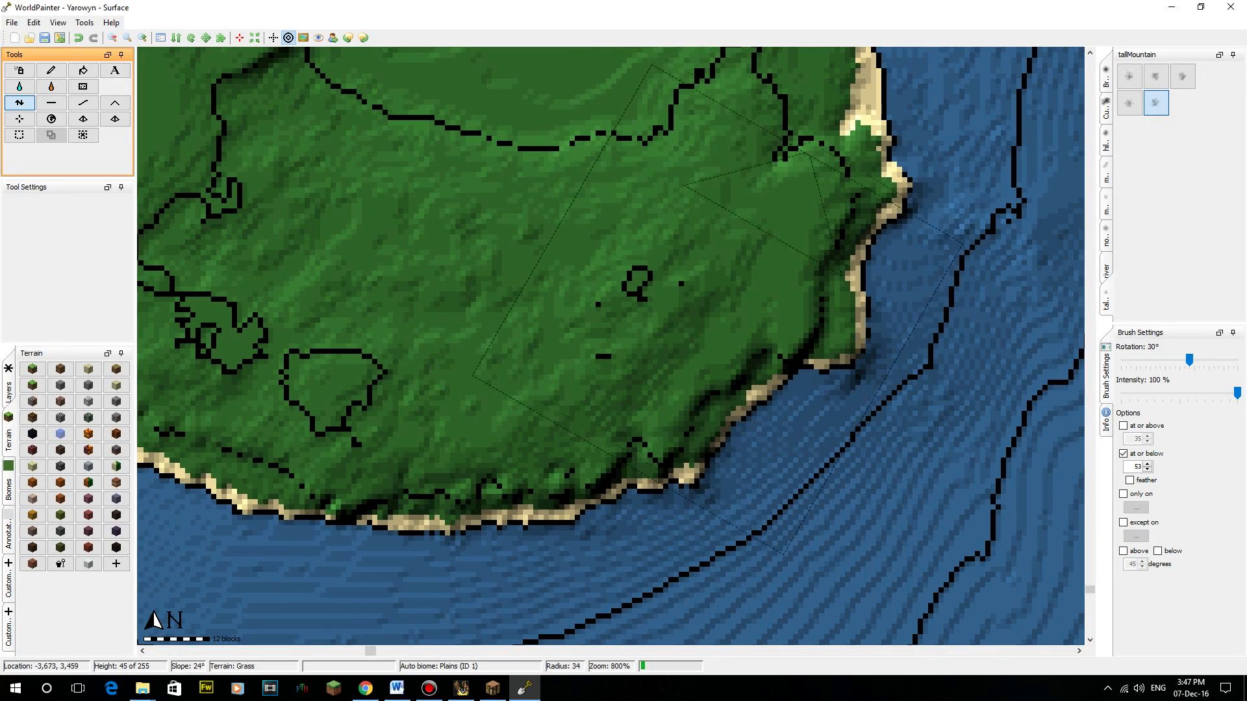
middle_click_drag(718, 309, 578, 374)
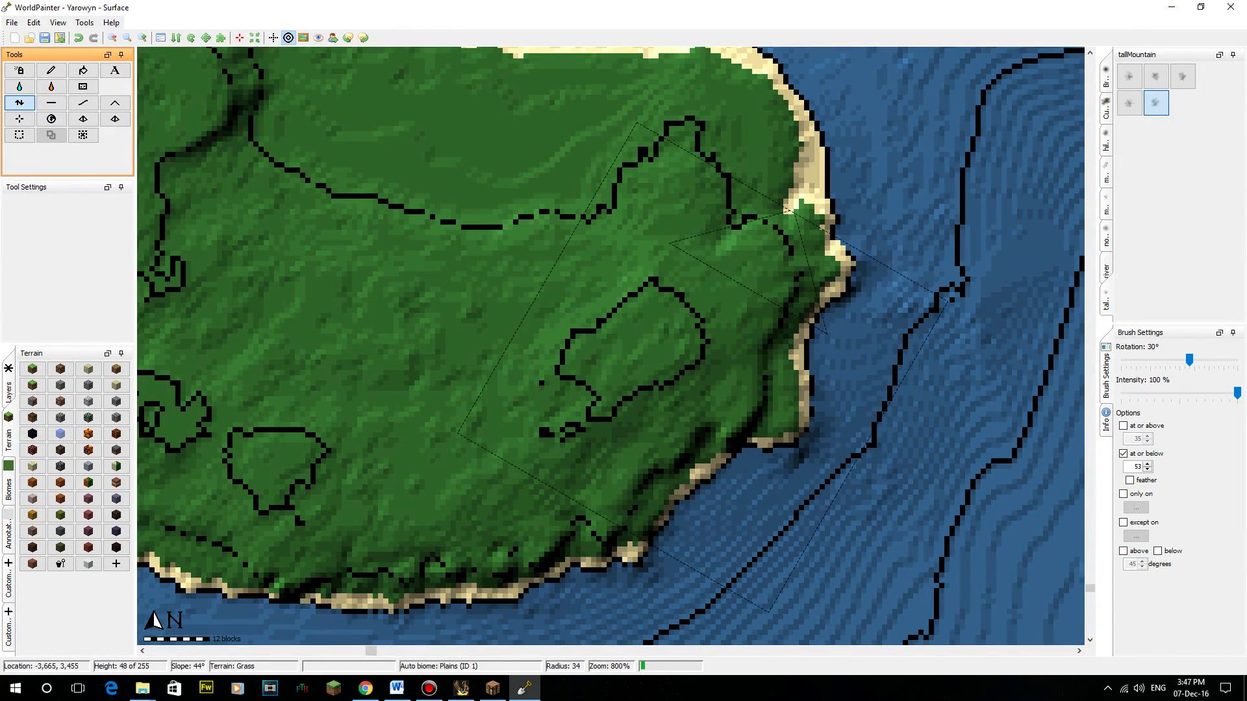
middle_click_drag(692, 286, 653, 364)
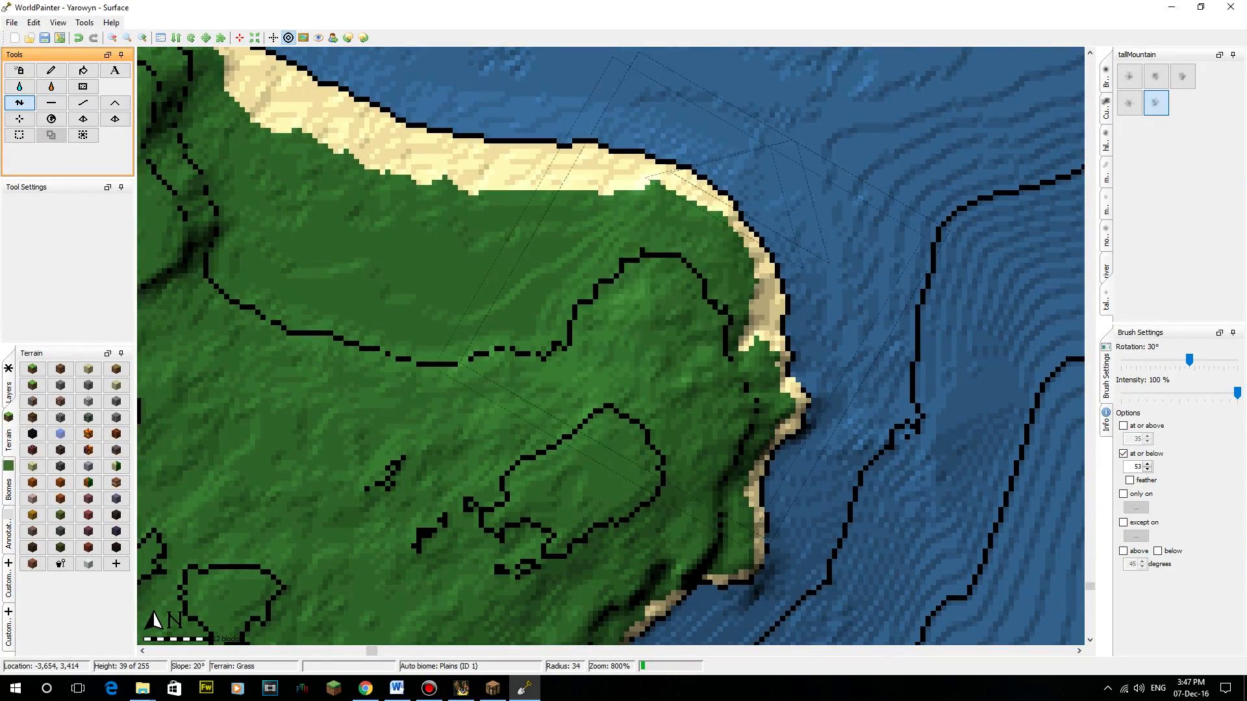
middle_click_drag(548, 438, 722, 386)
mouse_move(585, 357)
middle_mouse_down()
mouse_move(800, 422)
mouse_move(800, 519)
mouse_move(821, 545)
middle_mouse_up()
- Remove the at-or-below height limit and raise the island's western and central hills with the tallMountain brush at radius 52
left_click(1123, 454)
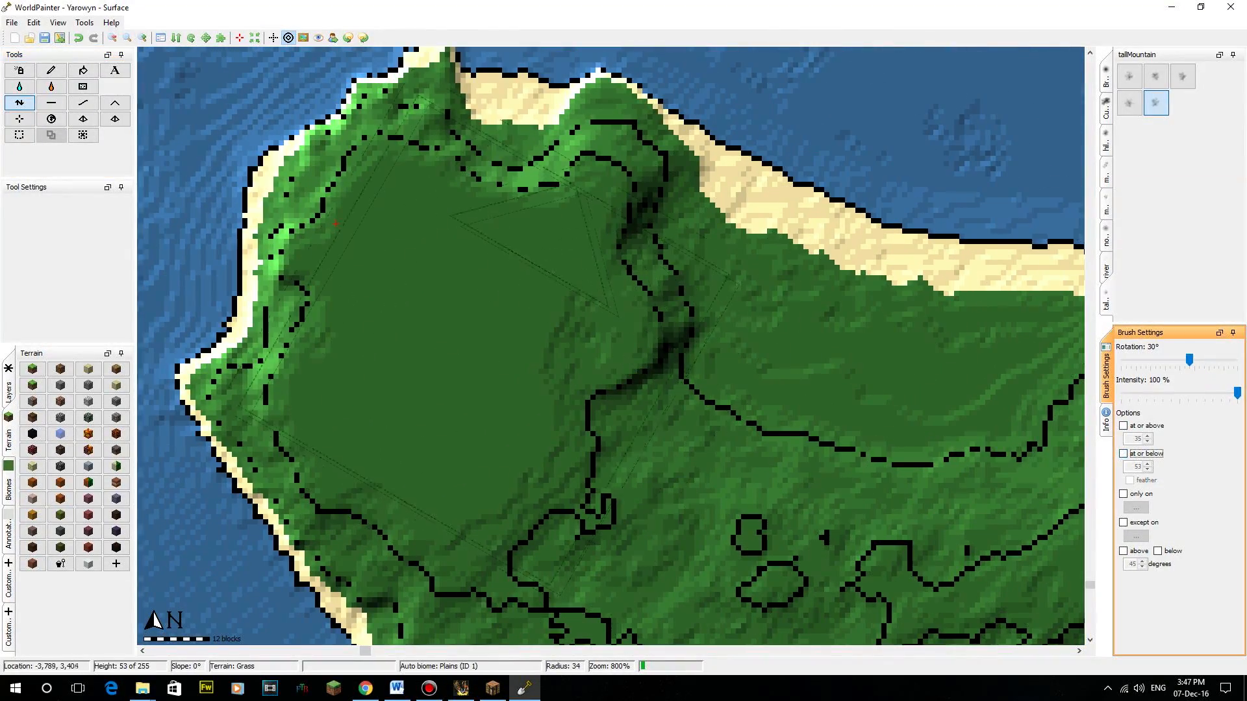
mouse_move(482, 320)
left_mouse_down()
mouse_move(496, 297)
mouse_move(470, 417)
left_mouse_up()
left_click_drag(369, 382, 364, 429)
middle_click_drag(503, 429, 369, 276)
mouse_move(370, 276)
left_mouse_down()
mouse_move(507, 344)
mouse_move(370, 275)
mouse_move(429, 310)
mouse_move(657, 363)
left_mouse_up()
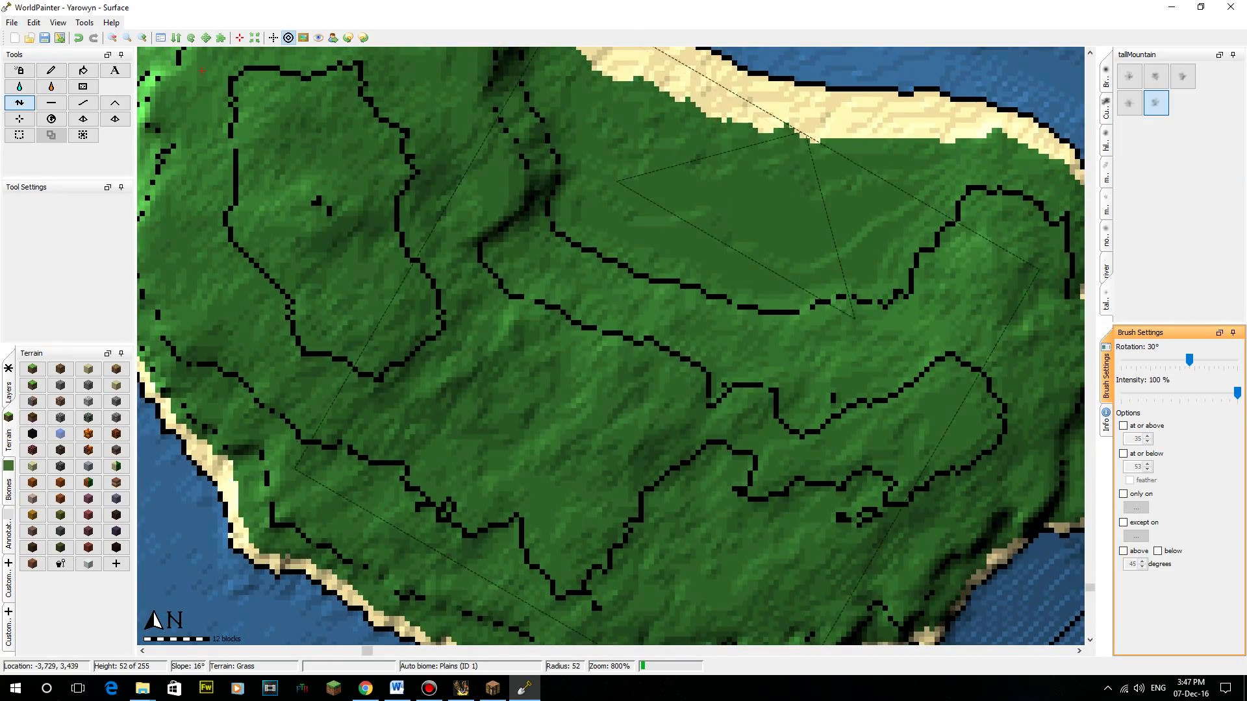
middle_click_drag(657, 363, 627, 297)
mouse_move(532, 390)
left_mouse_down()
mouse_move(605, 417)
mouse_move(516, 427)
left_mouse_up()
middle_click_drag(549, 351, 484, 427)
left_click_drag(485, 427, 354, 353)
middle_click_drag(353, 352, 562, 484)
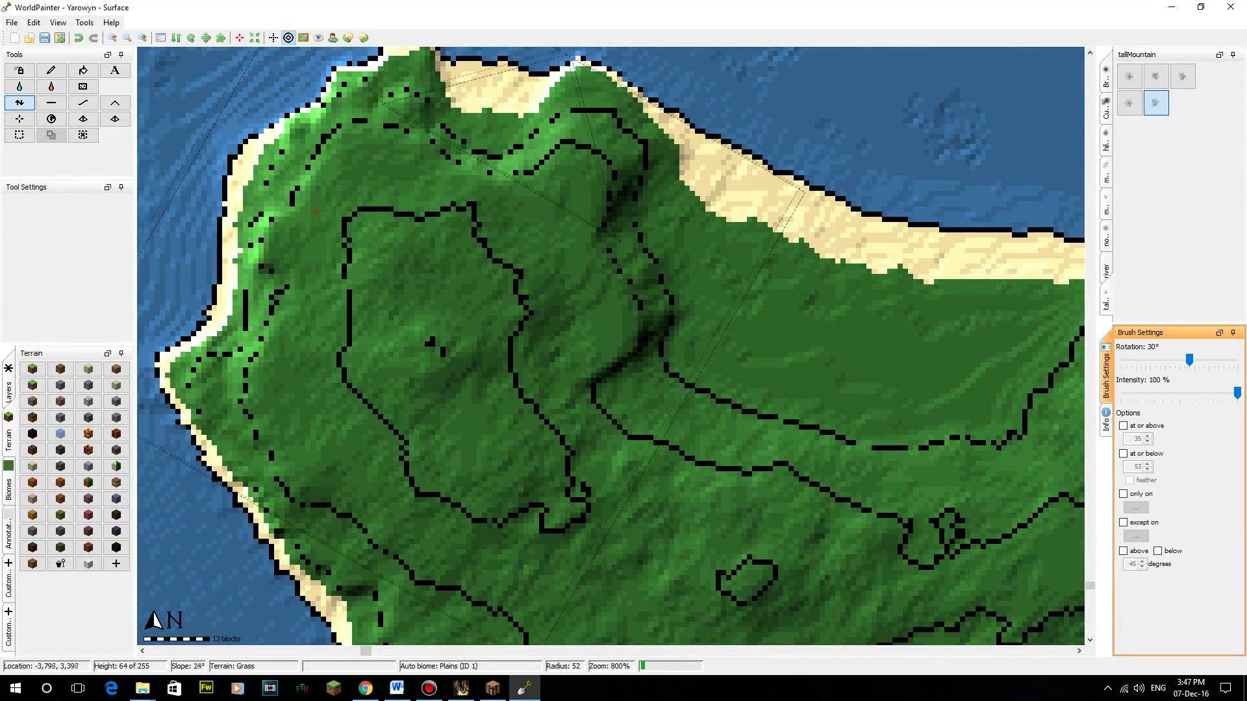
- Reduce the tallMountain brush to radius 32 and build up the northwestern summit and its eastern slope
left_click_drag(316, 213, 316, 212)
left_click_drag(438, 270, 400, 317)
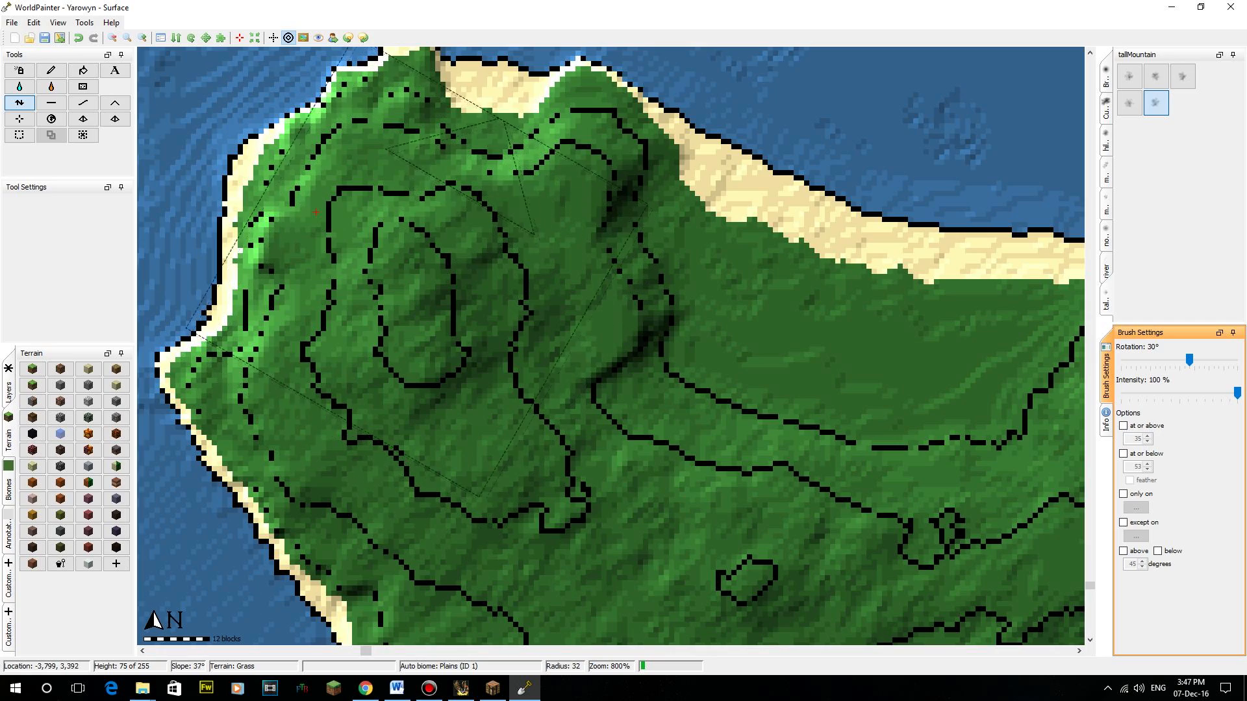
middle_click_drag(443, 384, 506, 322)
mouse_move(412, 350)
left_mouse_down()
mouse_move(390, 312)
mouse_move(448, 351)
mouse_move(474, 351)
mouse_move(591, 272)
mouse_move(616, 228)
mouse_move(600, 188)
left_mouse_up()
middle_click_drag(600, 188, 640, 364)
left_click_drag(570, 388, 676, 448)
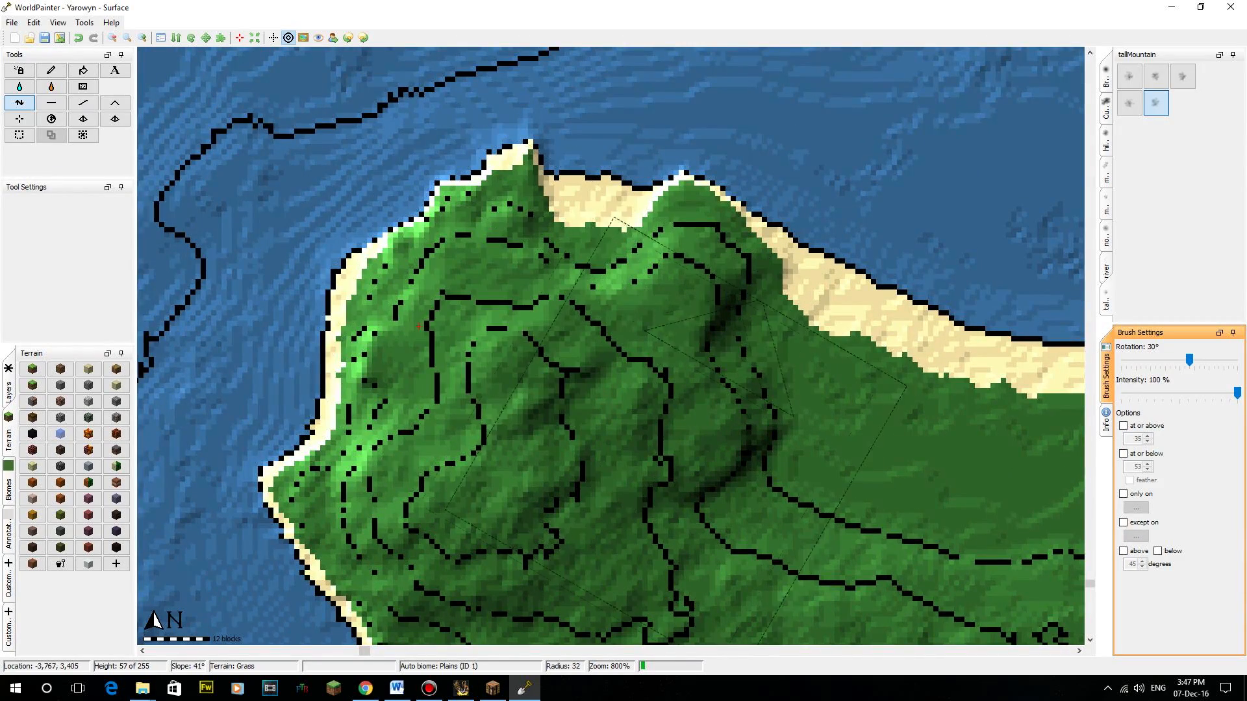
- Spray the grey custom terrain over the whole island, limited to height 30 and above and slopes above 30 degrees
middle_click_drag(676, 448, 302, 242)
mouse_move(500, 331)
middle_mouse_down()
mouse_move(669, 108)
mouse_move(621, 292)
middle_mouse_up()
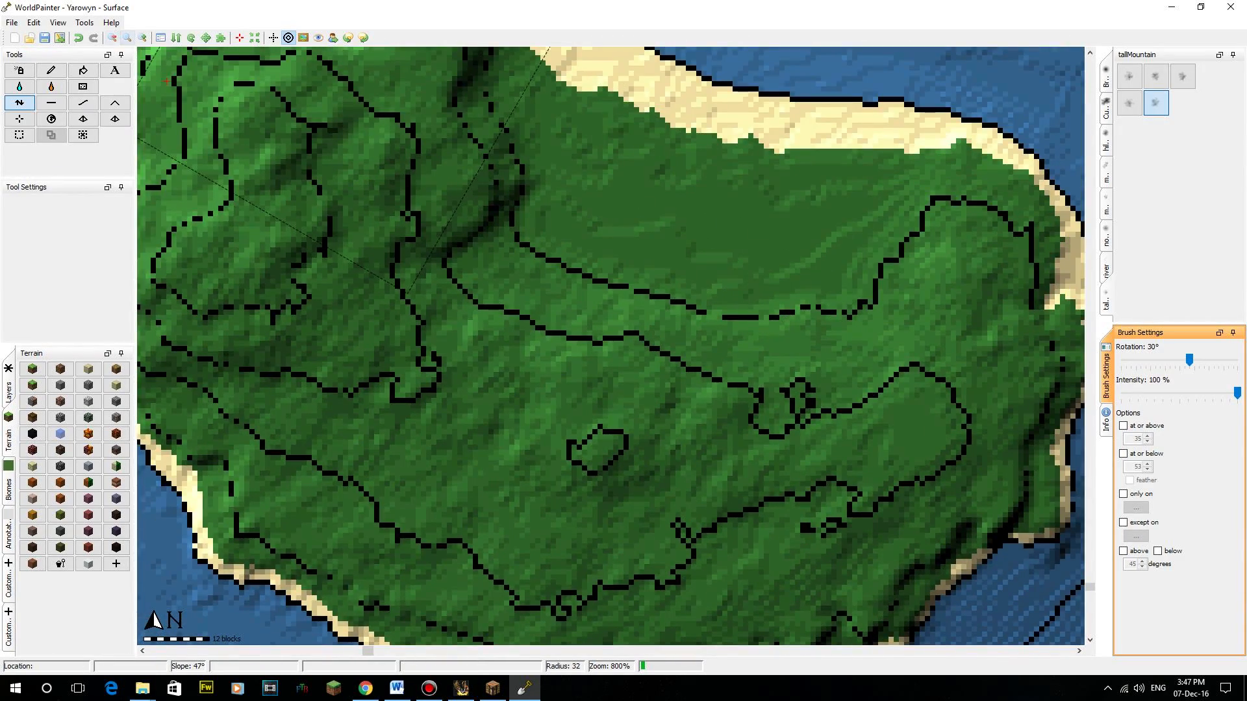
left_click(113, 37)
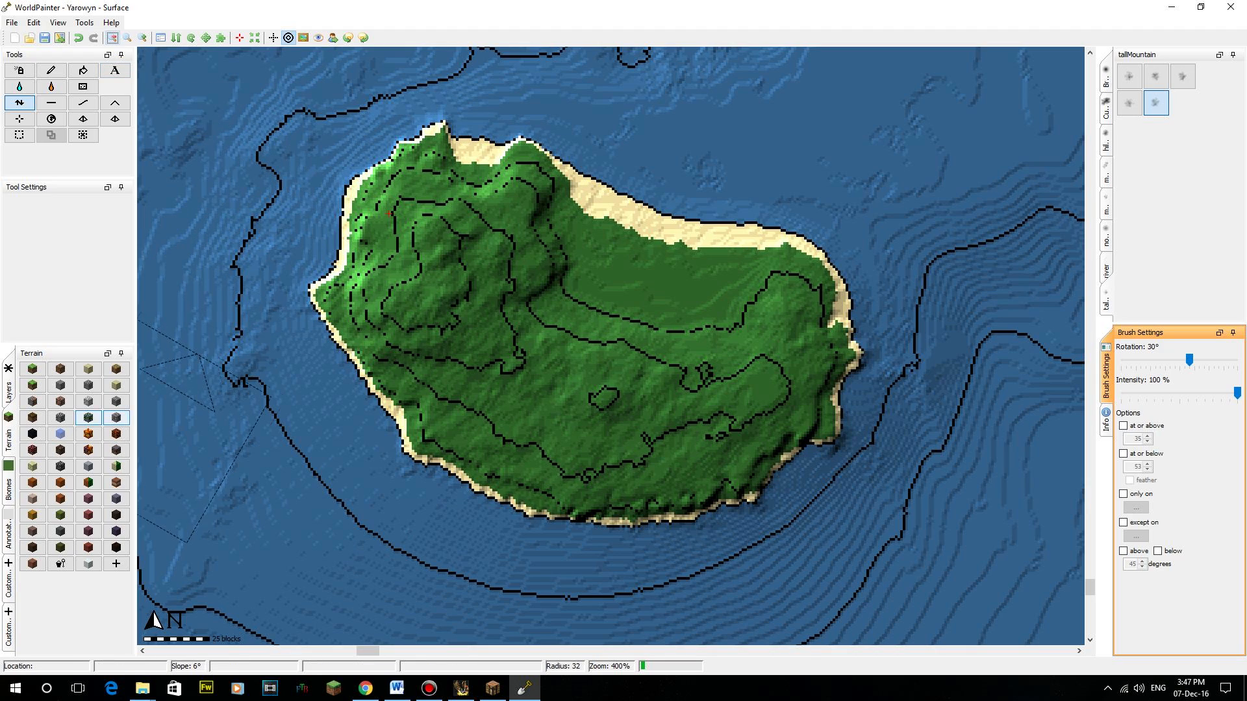
left_click(9, 627)
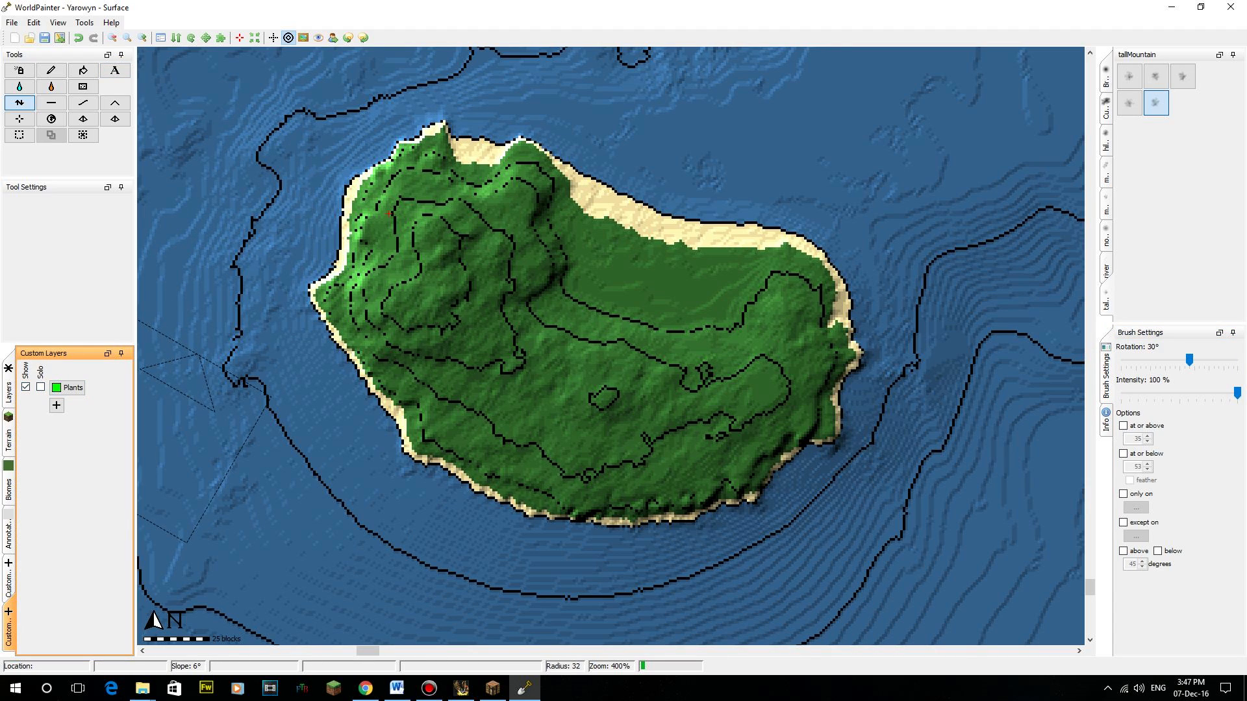
left_click(8, 531)
left_click(8, 482)
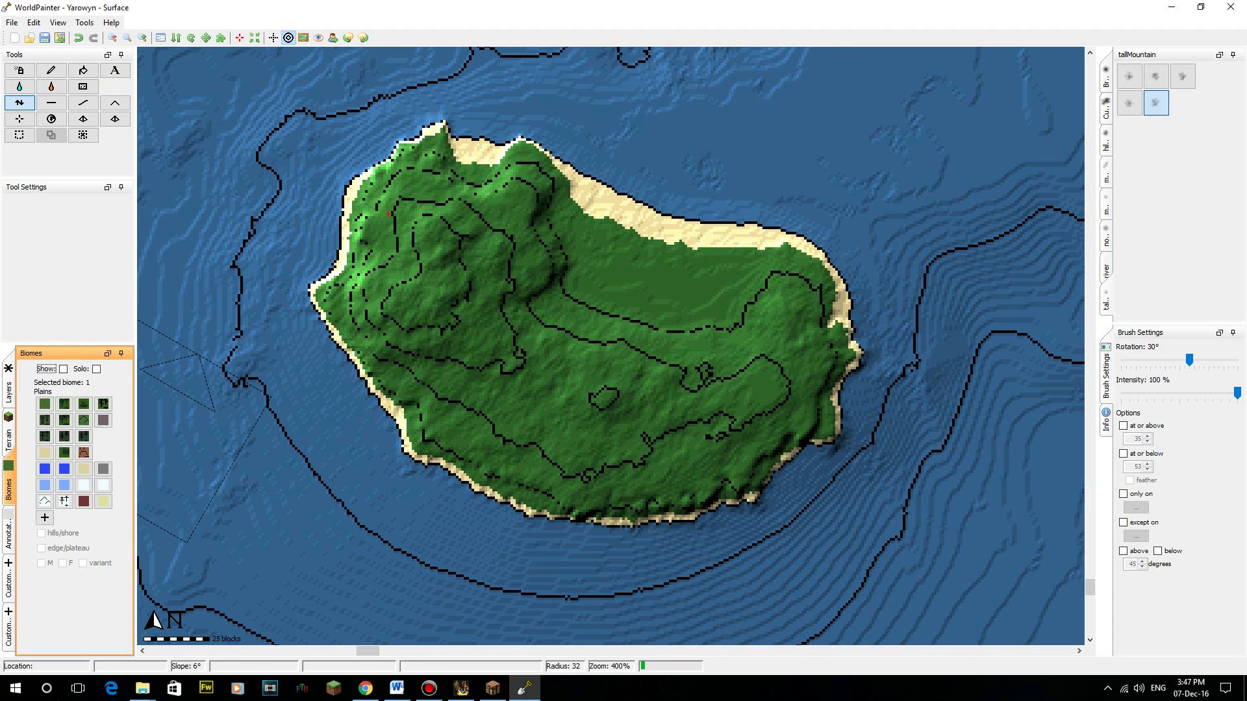
left_click(9, 581)
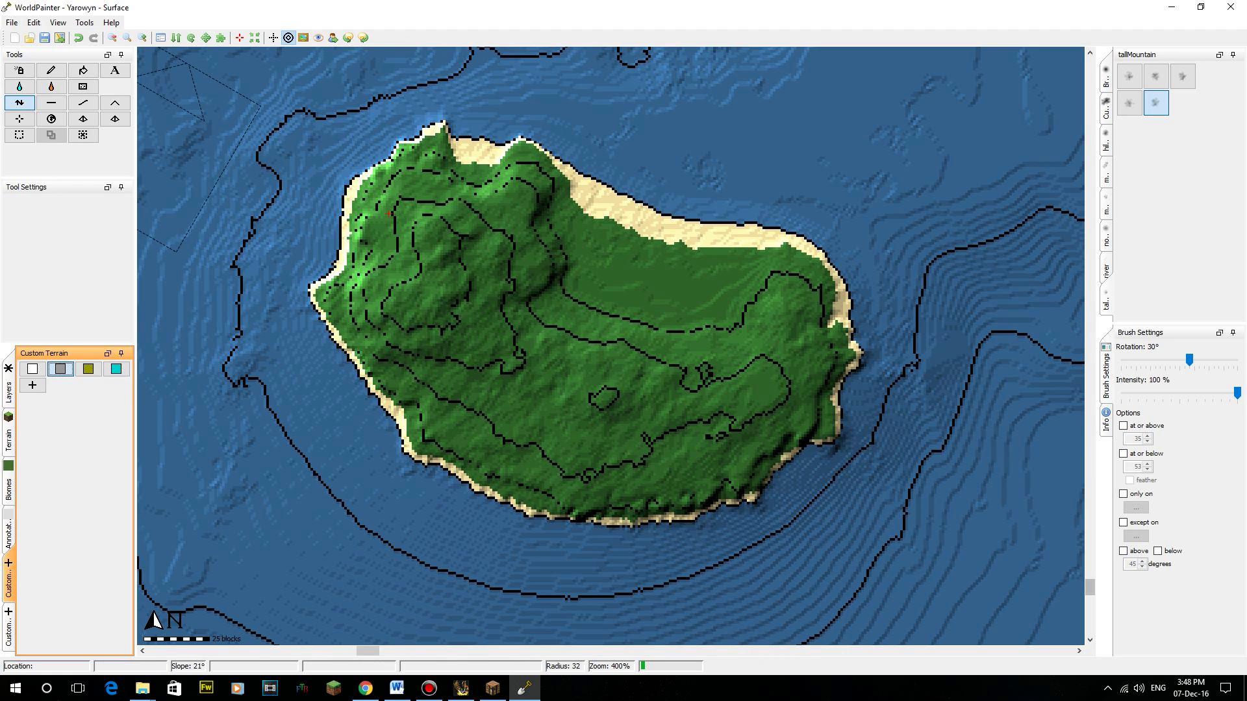
left_click(20, 70)
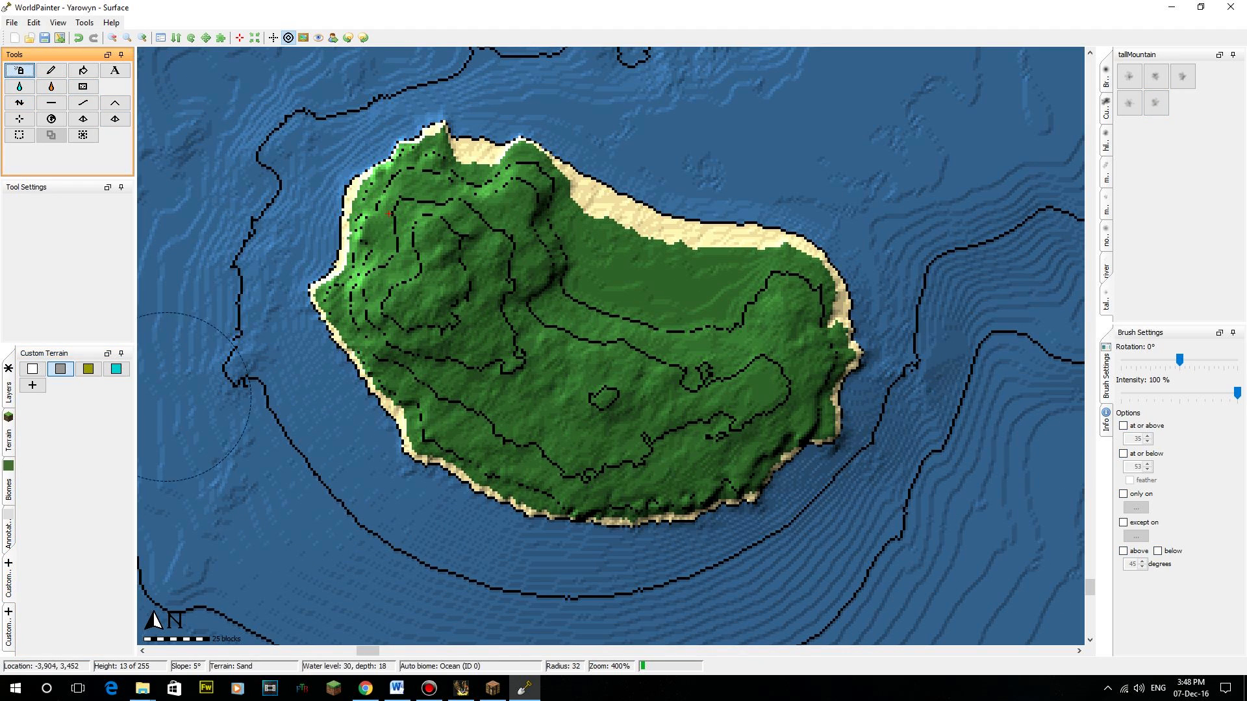
left_click(1123, 426)
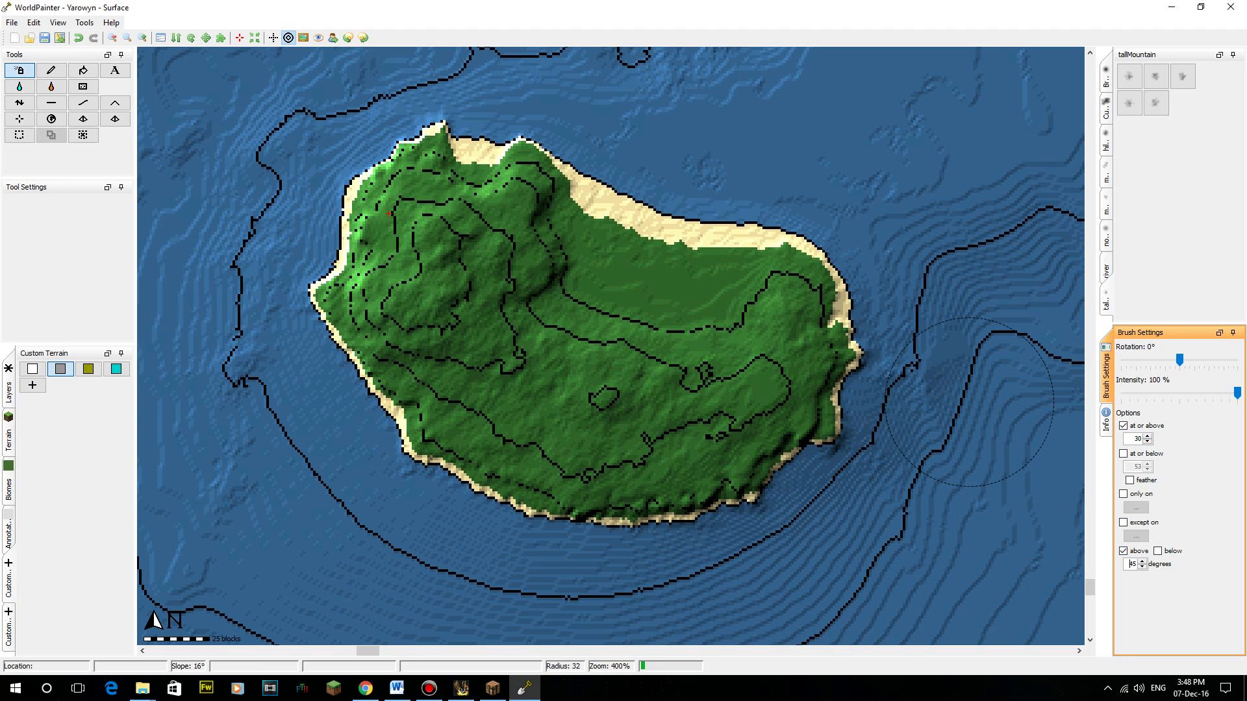
mouse_move(779, 299)
left_mouse_down()
mouse_move(741, 325)
mouse_move(855, 357)
left_mouse_up()
mouse_move(788, 389)
left_mouse_down()
mouse_move(676, 415)
mouse_move(474, 344)
mouse_move(554, 203)
mouse_move(588, 220)
left_mouse_up()
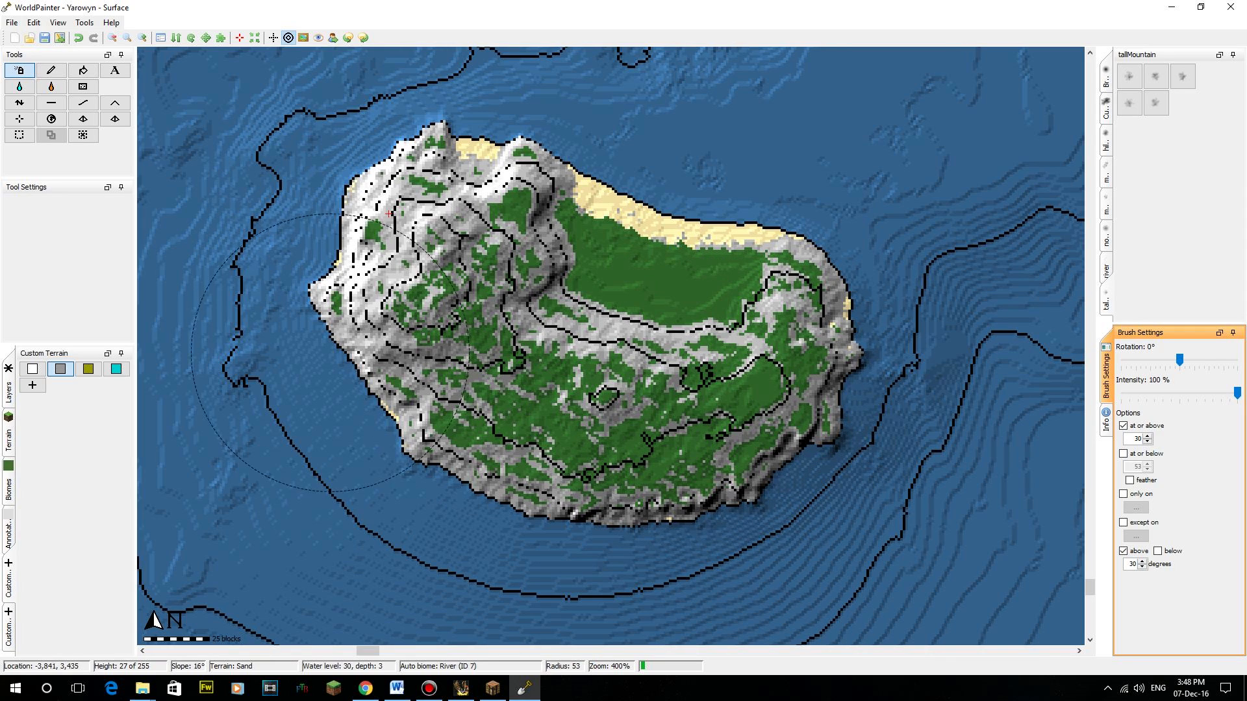
- Spray the cyan custom terrain over the island's cliffs, limited to height 31 and above and slopes above 45 degrees
left_click(116, 369)
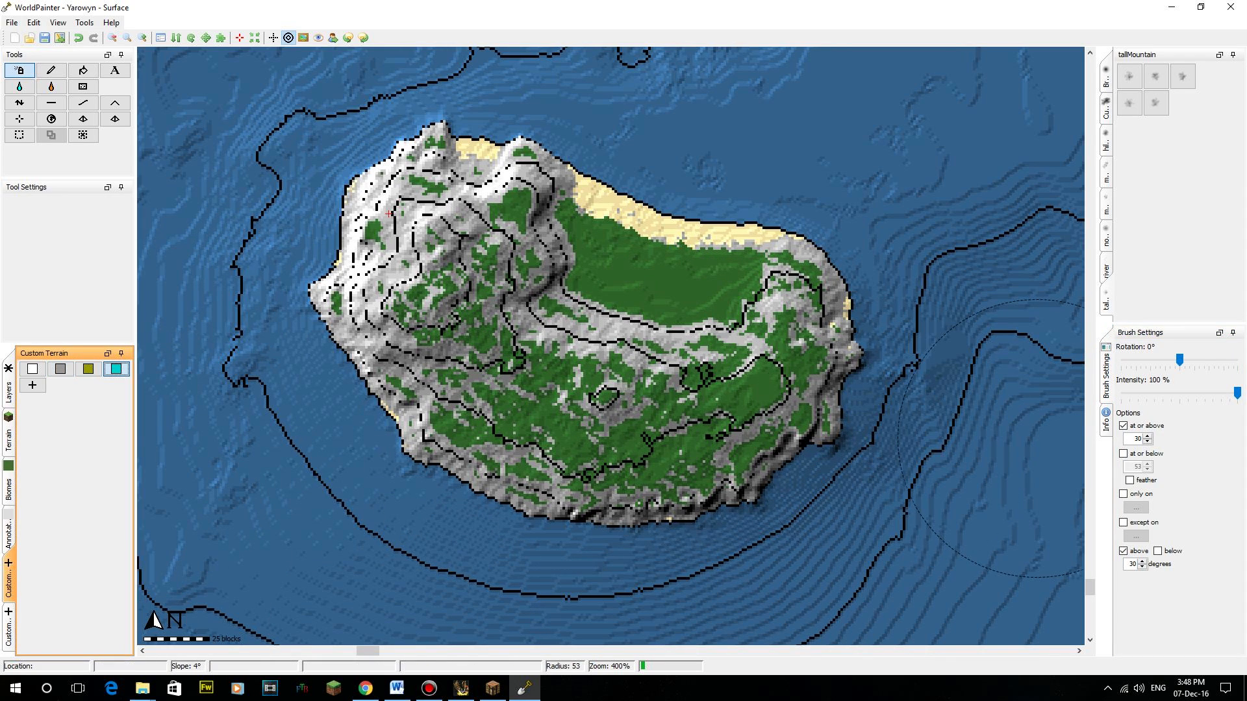
left_click(1134, 438)
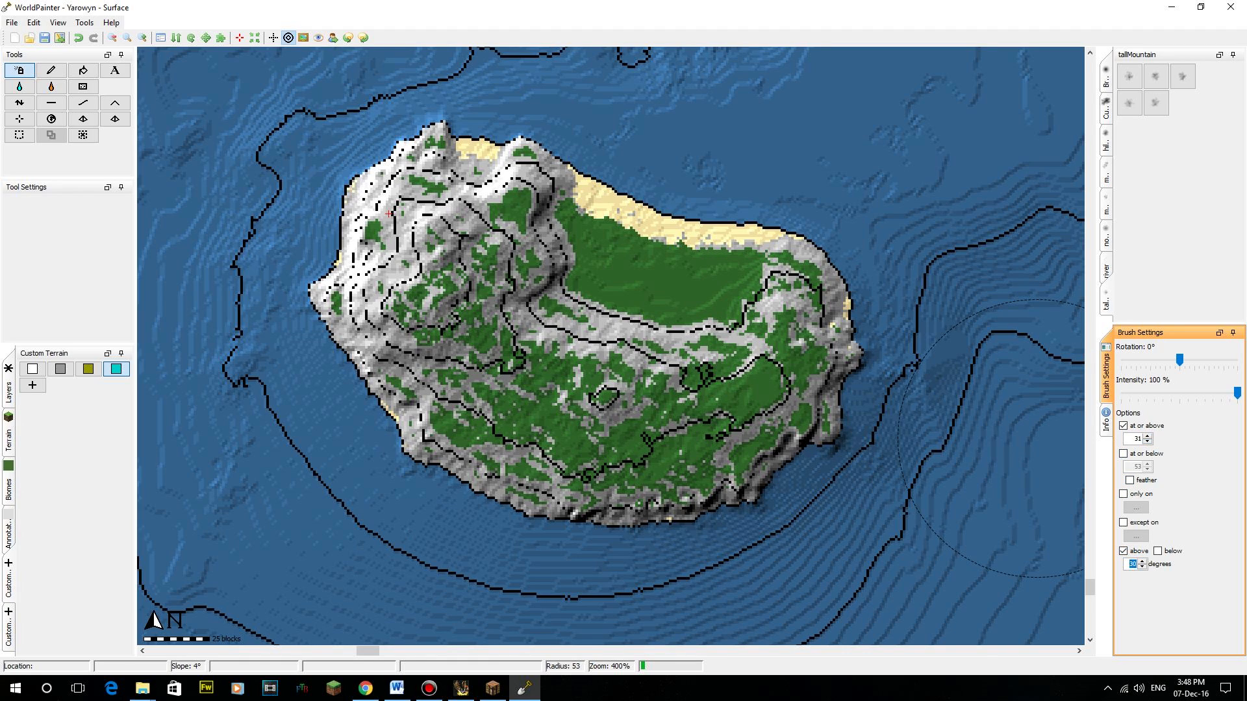
left_click_drag(1035, 438, 808, 396)
mouse_move(623, 442)
left_mouse_down()
mouse_move(441, 280)
mouse_move(604, 221)
left_mouse_up()
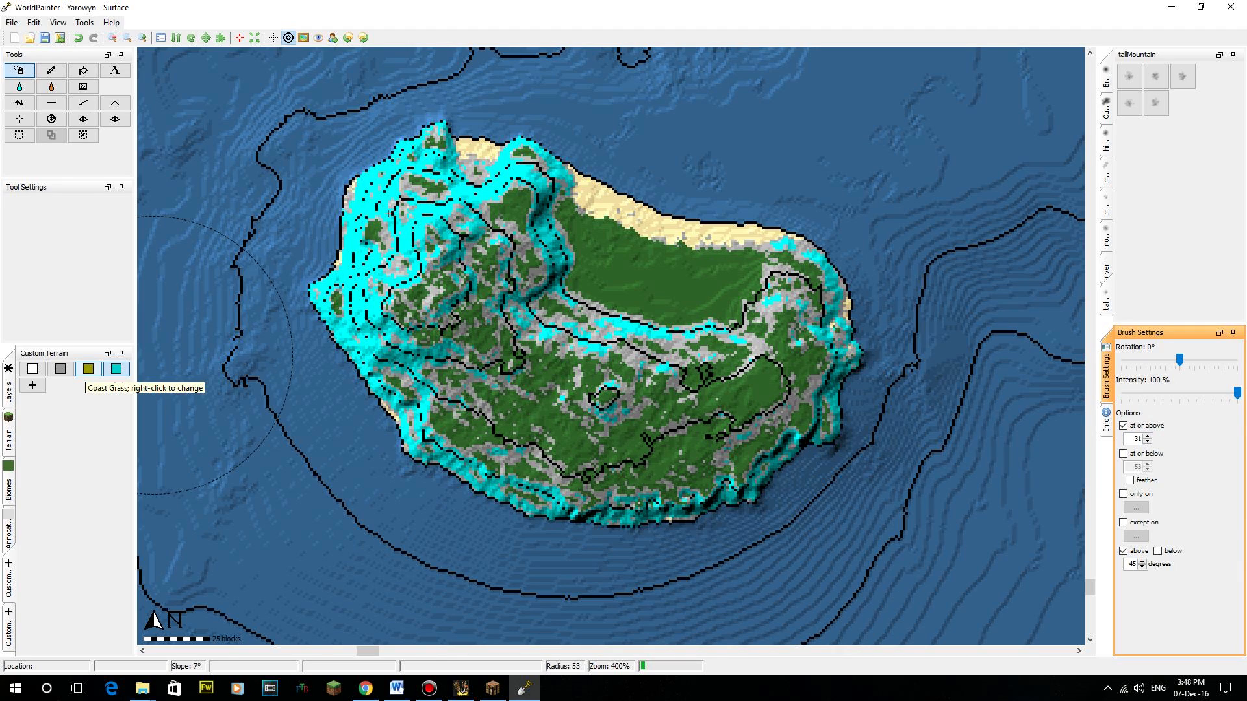
- Spray the Coast Grass custom terrain over the whole island, limited to existing Grass terrain with no height or slope limits
left_click(88, 369)
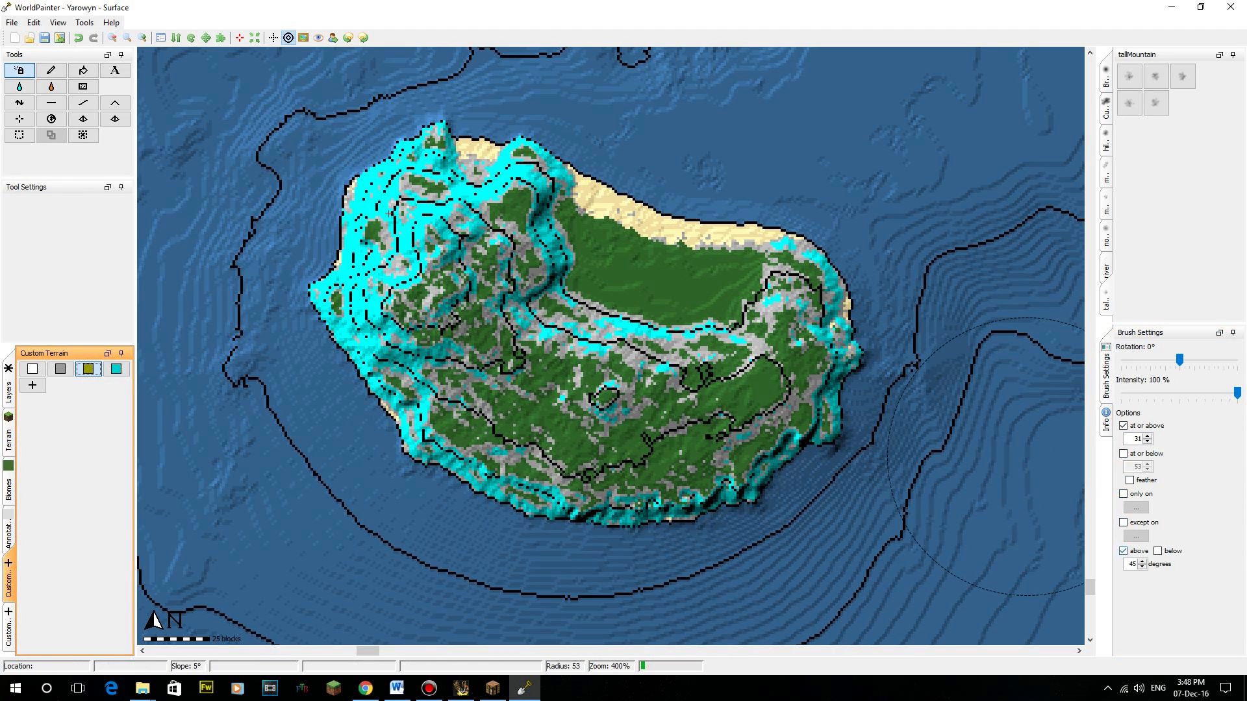
left_click(1123, 551)
left_click(1136, 507)
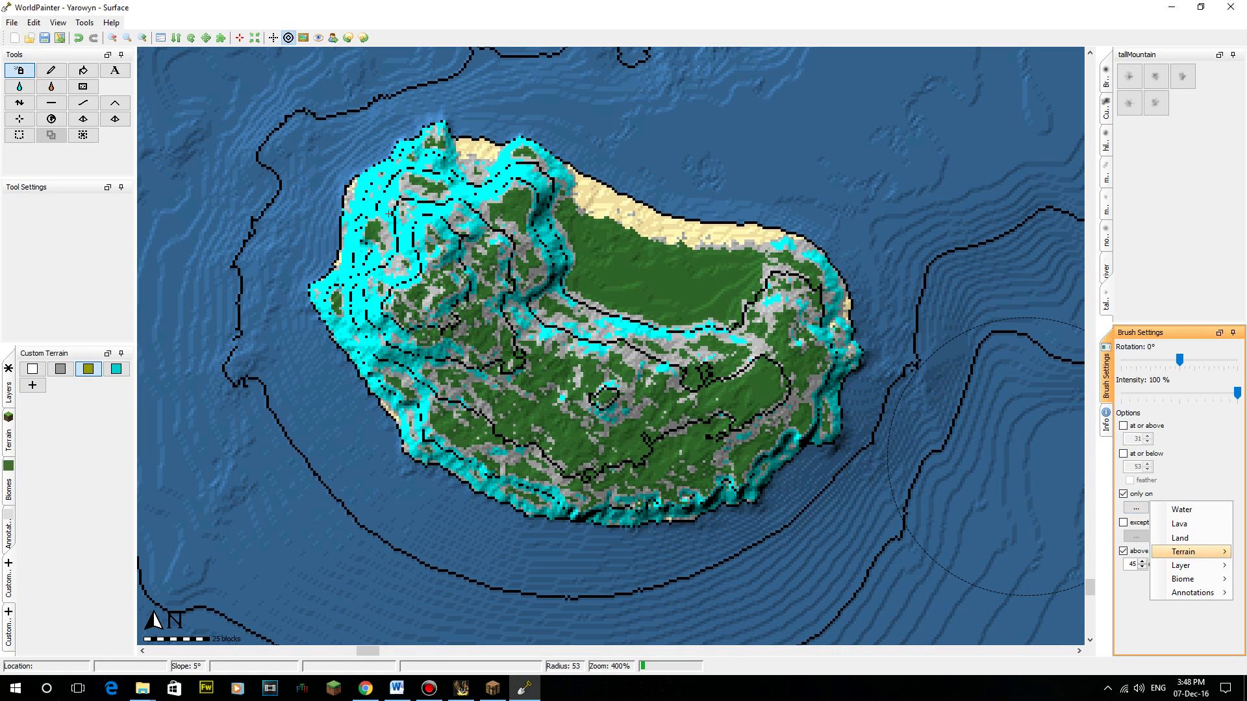
mouse_move(1183, 551)
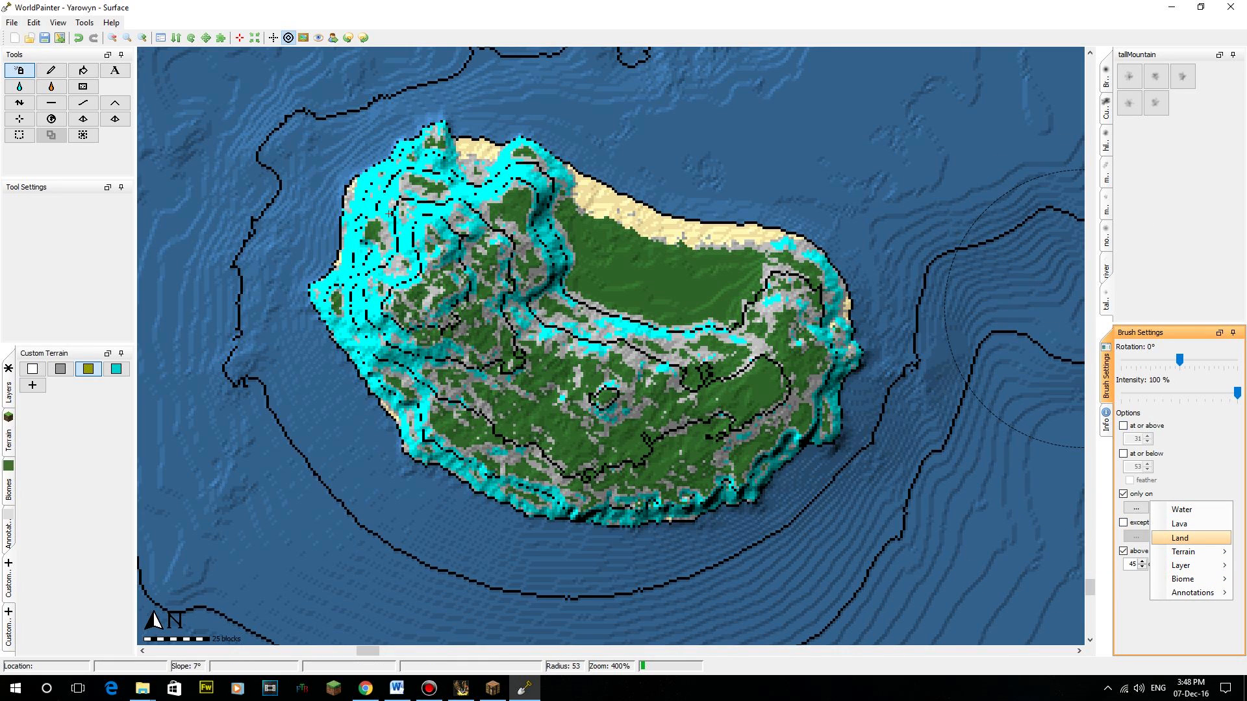
left_click(1062, 209)
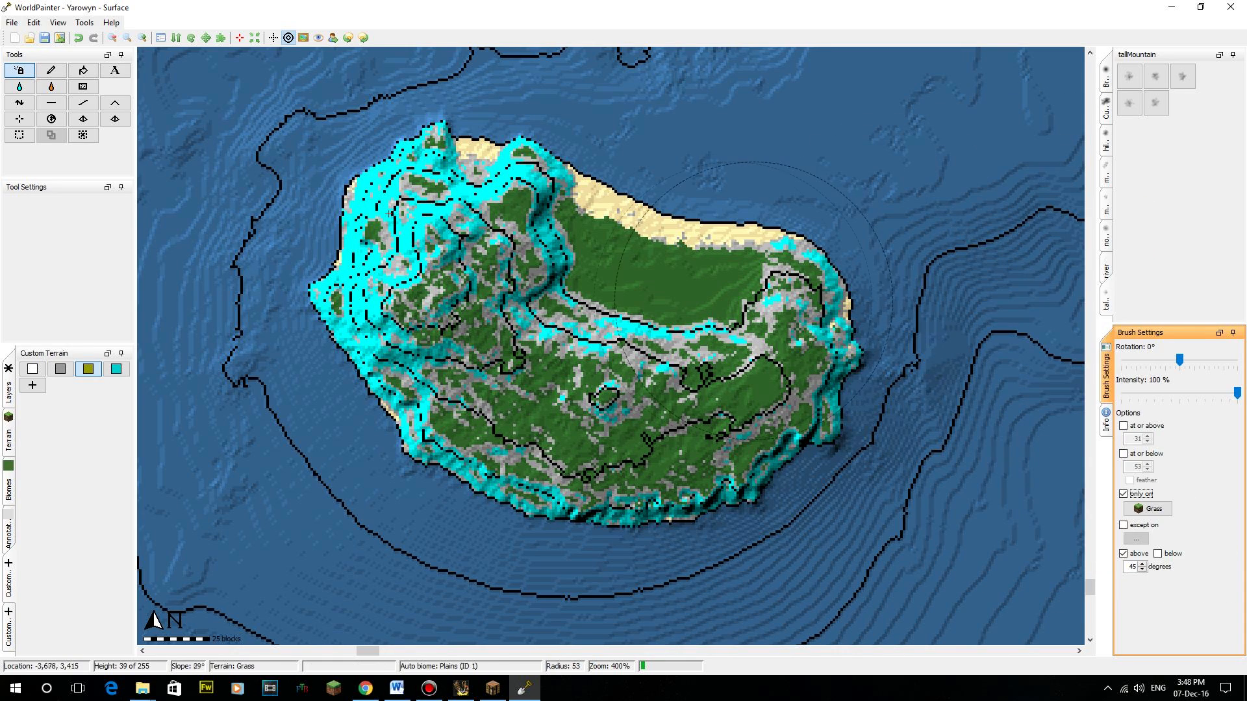
left_click(1147, 509)
left_click(1146, 510)
left_click(1122, 553)
mouse_move(746, 306)
left_mouse_down()
mouse_move(650, 415)
mouse_move(449, 321)
mouse_move(526, 328)
left_mouse_up()
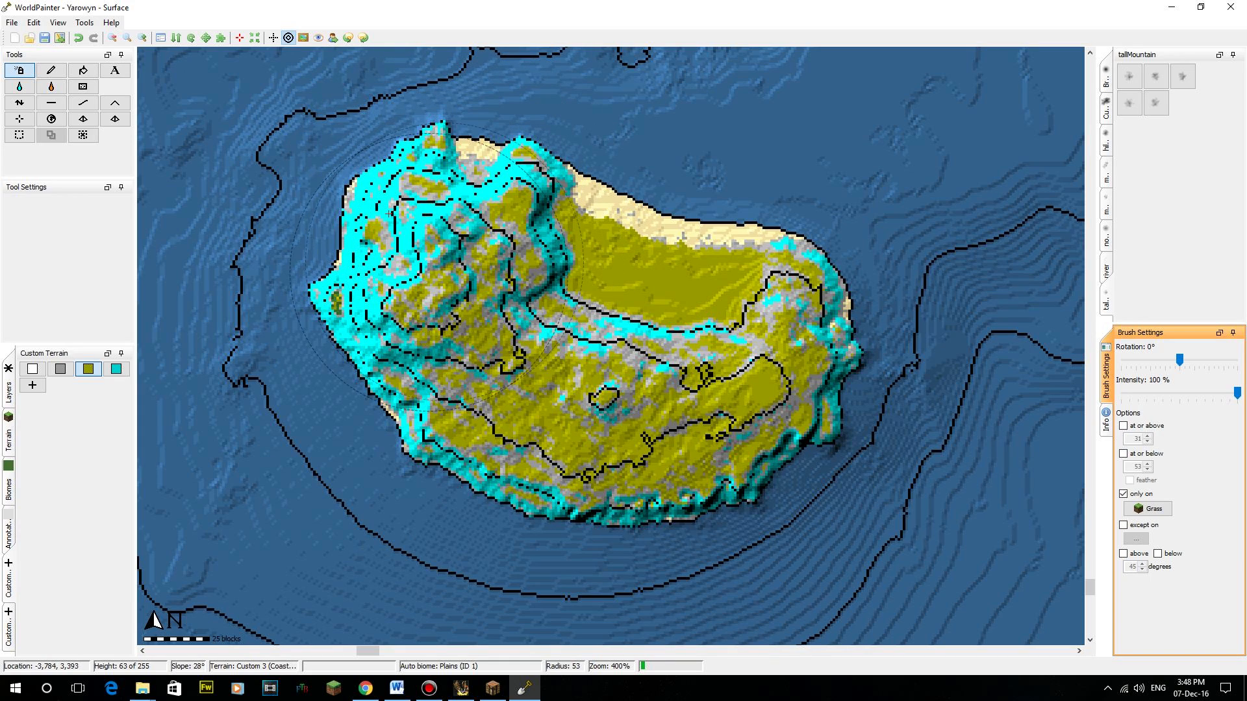
- Select the Plants custom layer for painting and restrict the brush to Coast Grass terrain only
left_click(12, 22)
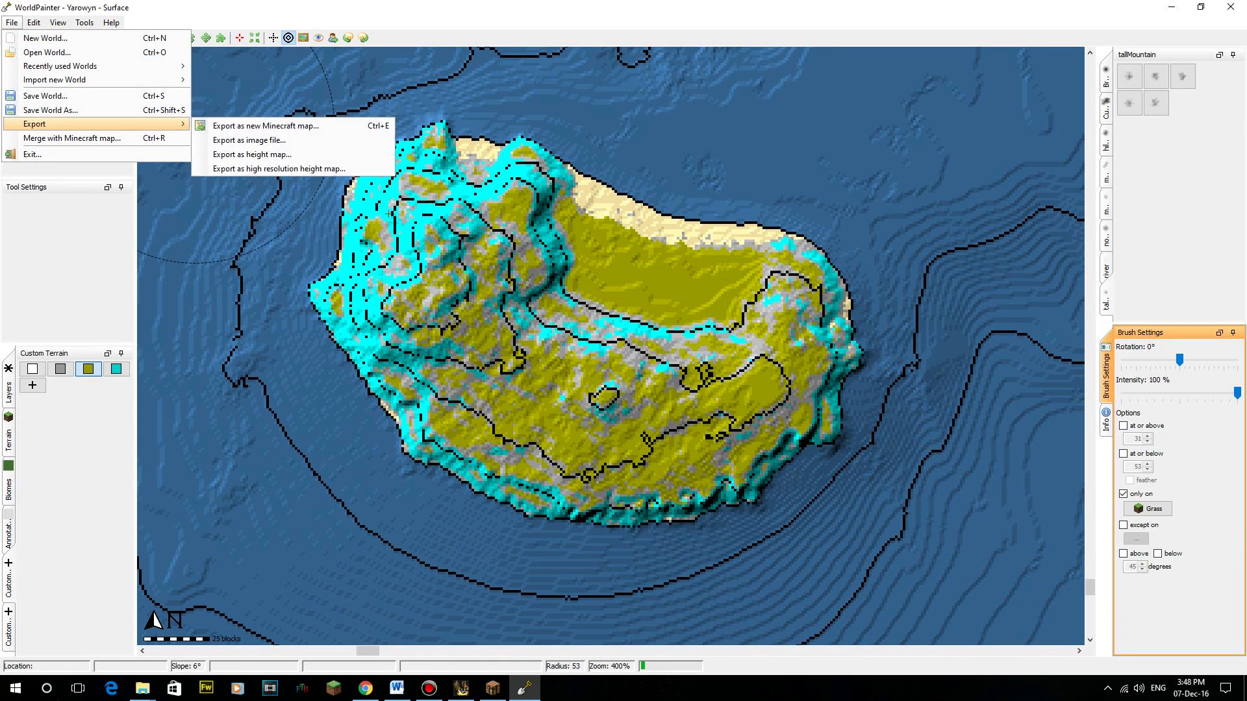
left_click(98, 416)
left_click(8, 483)
left_click(8, 530)
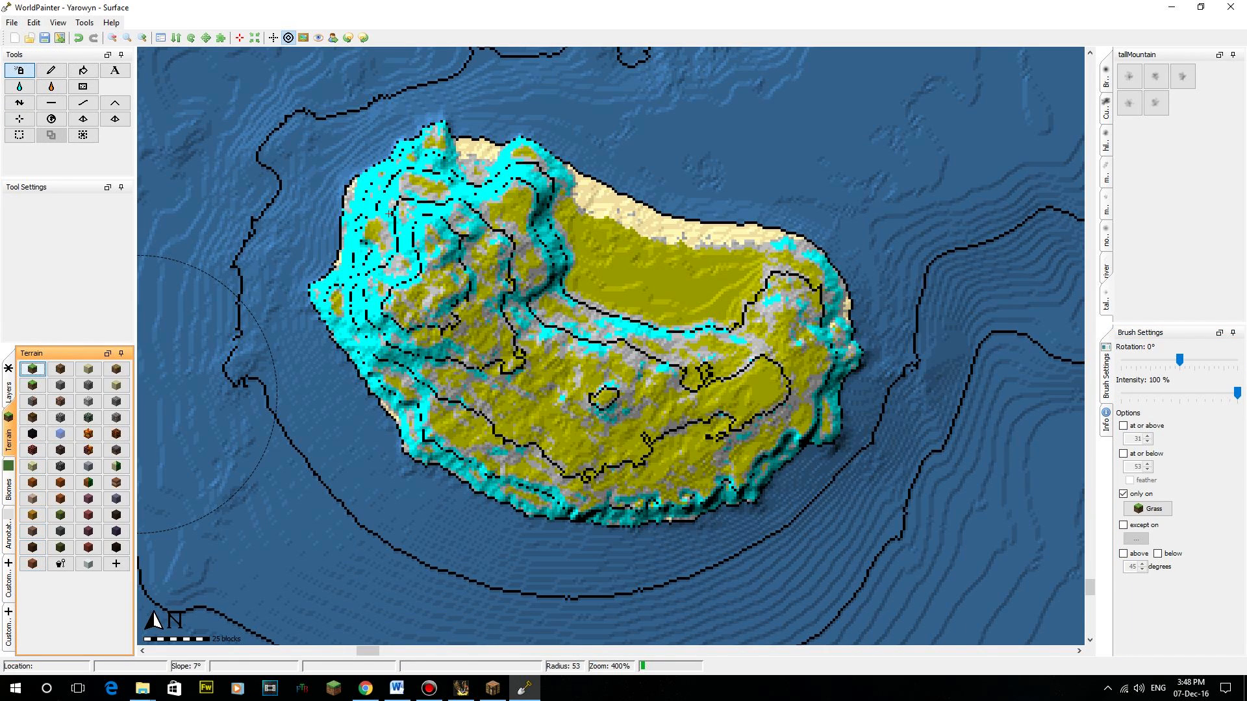
left_click(8, 627)
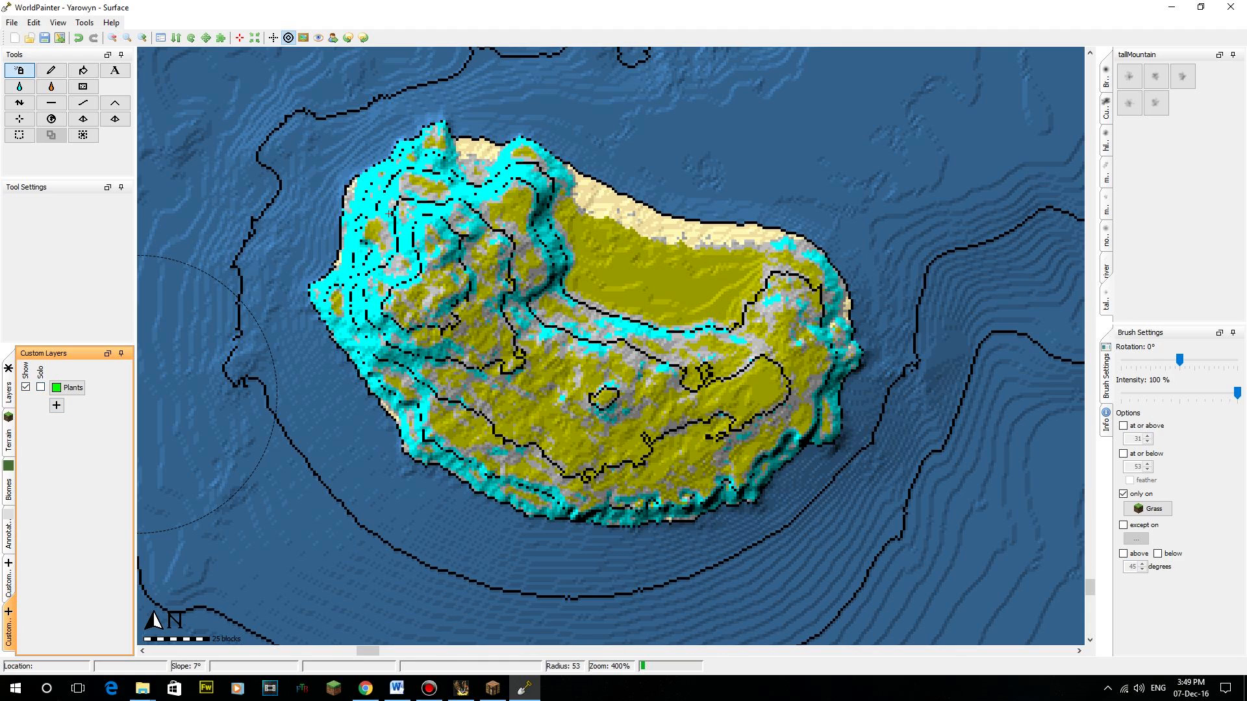
left_click(68, 387)
left_click(1147, 508)
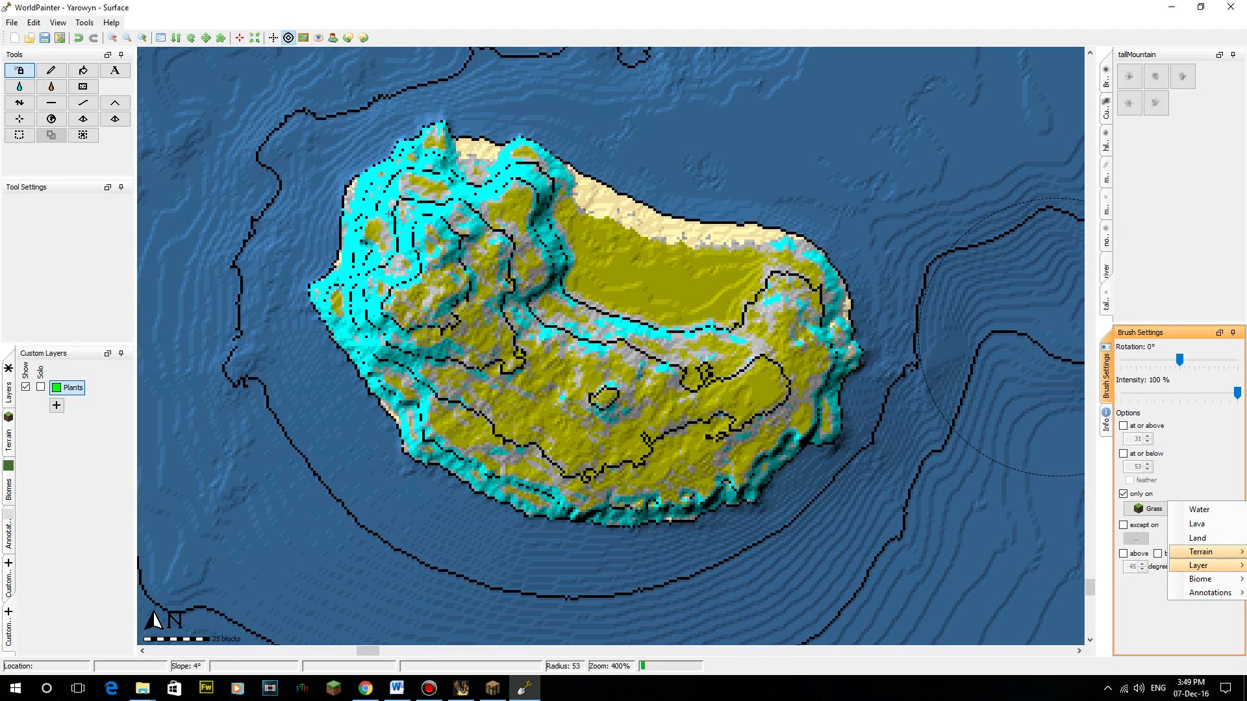
mouse_move(1201, 551)
mouse_move(1091, 550)
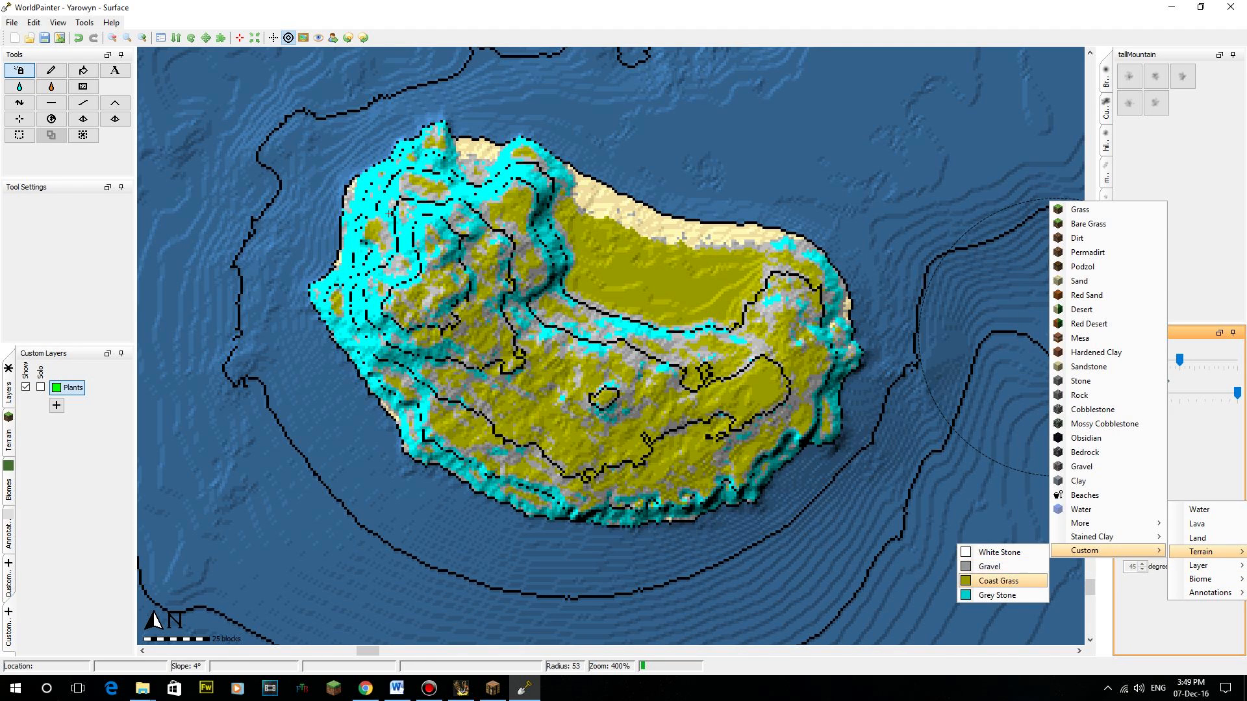
left_click(1000, 575)
- Spray the Plants layer across the island's Coast Grass with the large speckled noise brush at radius 99
left_click(1105, 77)
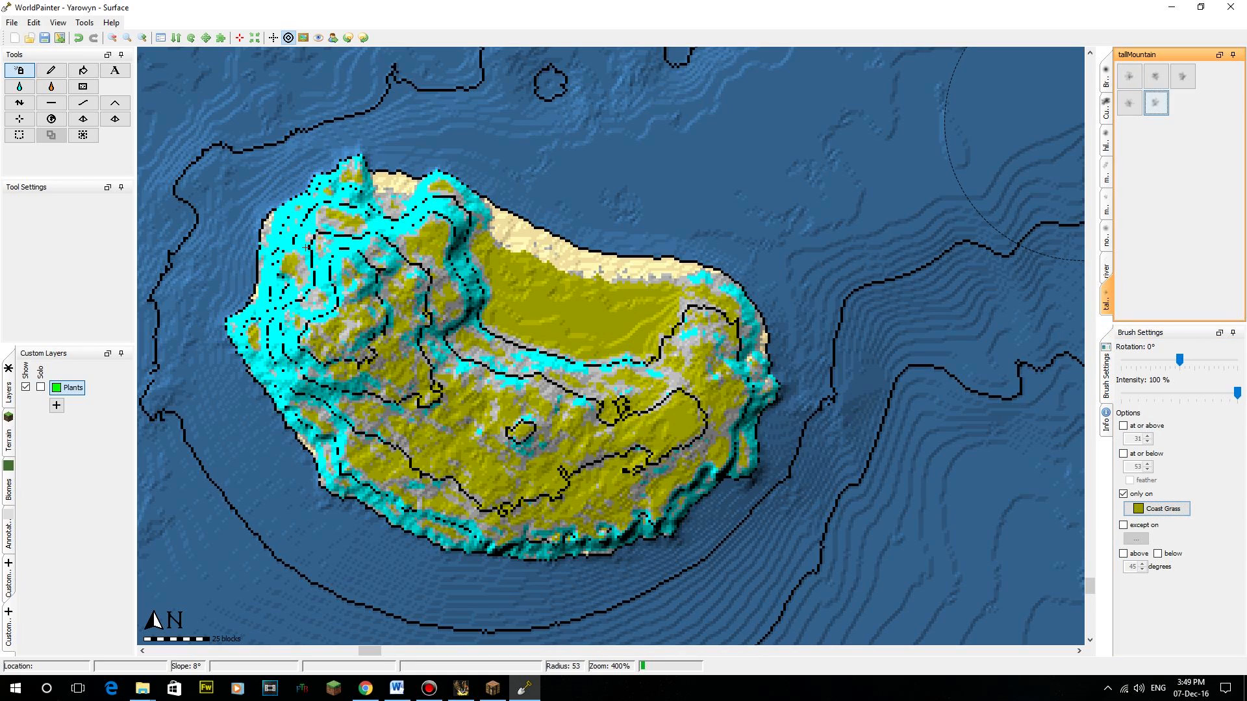
left_click(1182, 102)
scroll(549, 328, "down", 6)
mouse_move(519, 380)
left_mouse_down()
mouse_move(571, 337)
mouse_move(419, 288)
mouse_move(701, 306)
mouse_move(701, 364)
left_mouse_up()
- Examine the finished island in the 3D view and close that view
left_click(12, 22)
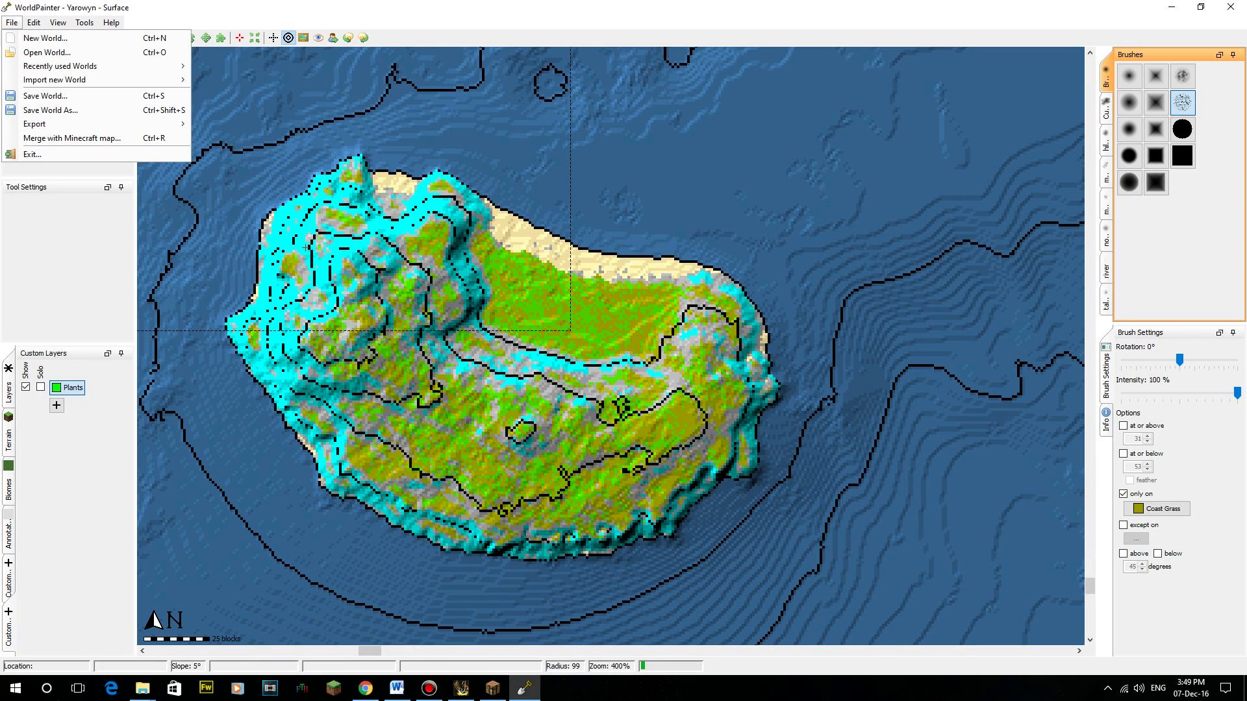
mouse_move(98, 123)
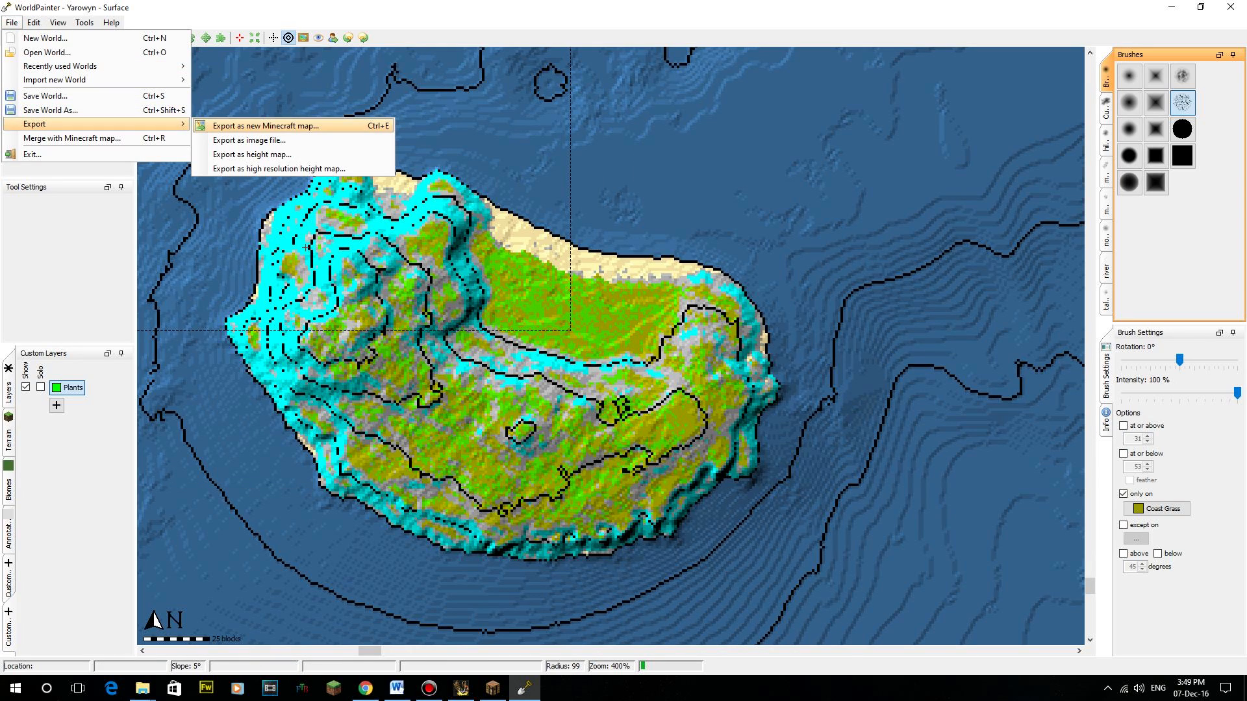
left_click(243, 71)
left_click(58, 22)
mouse_move(85, 22)
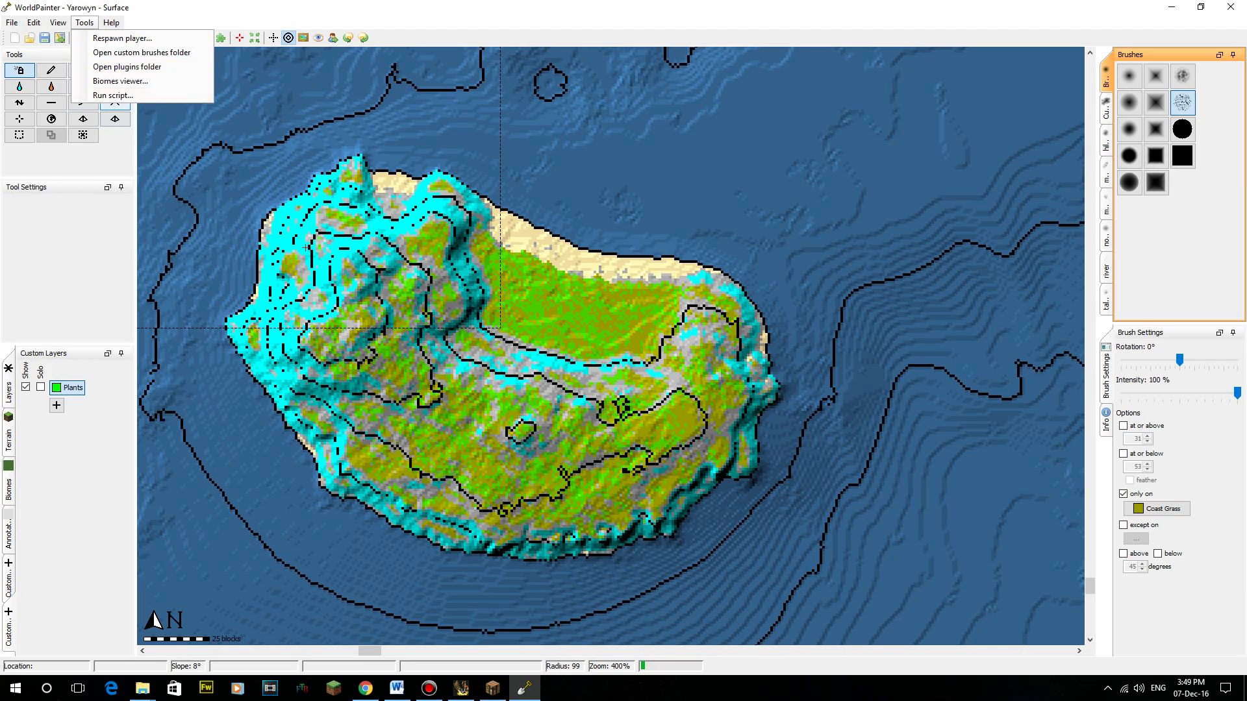
left_click(98, 230)
left_click_drag(618, 153, 636, 0)
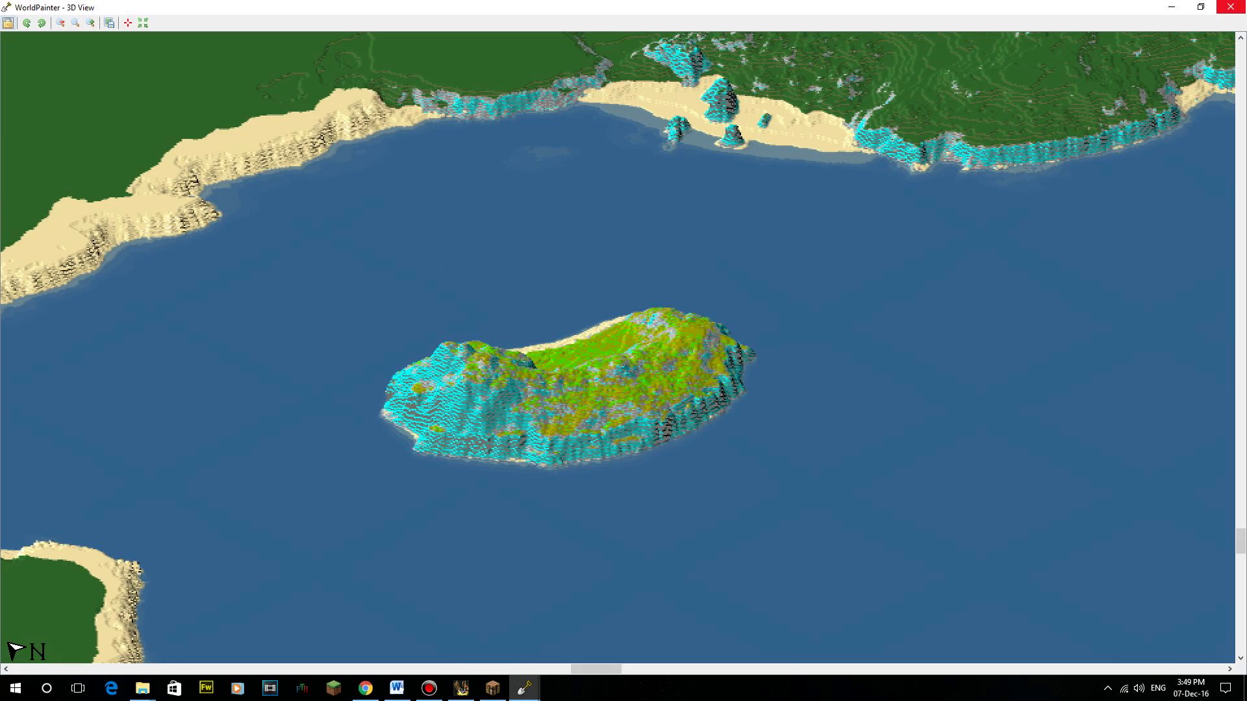
left_click(1230, 7)
- Export the 40 selected tiles as the Minecraft map Yarowyn, accepting the tile-selection warning
left_click(11, 22)
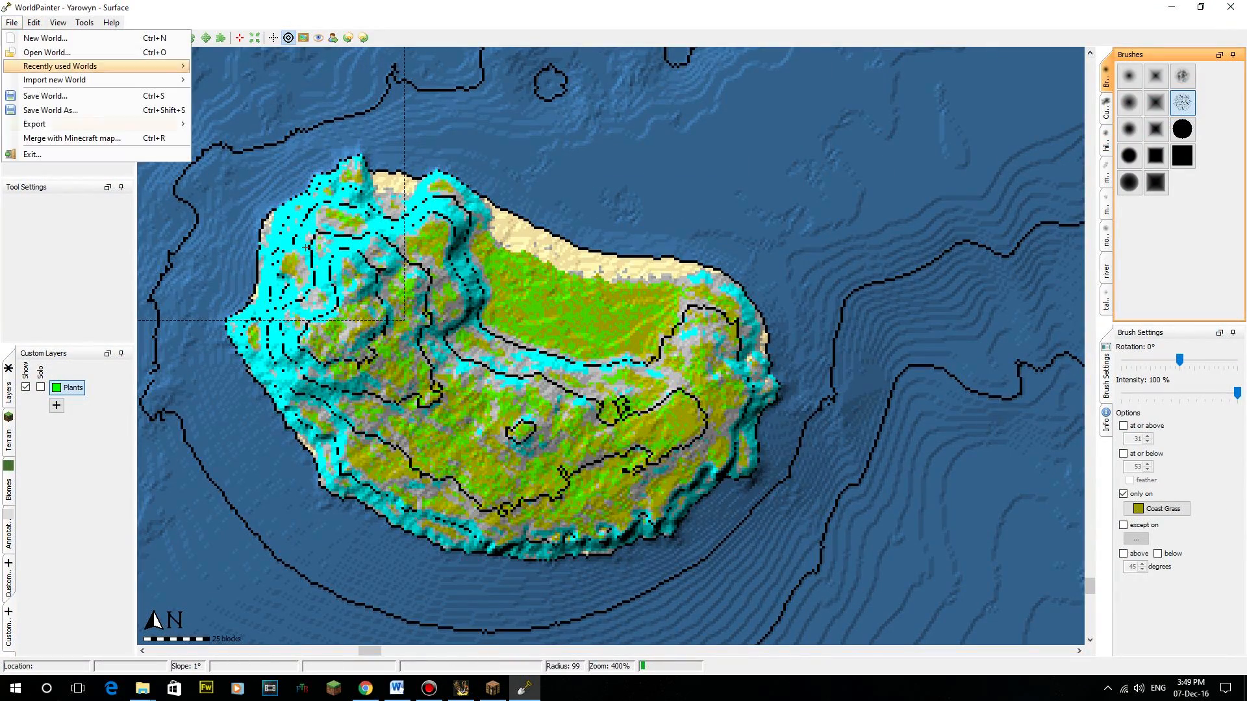
mouse_move(39, 123)
left_click(266, 125)
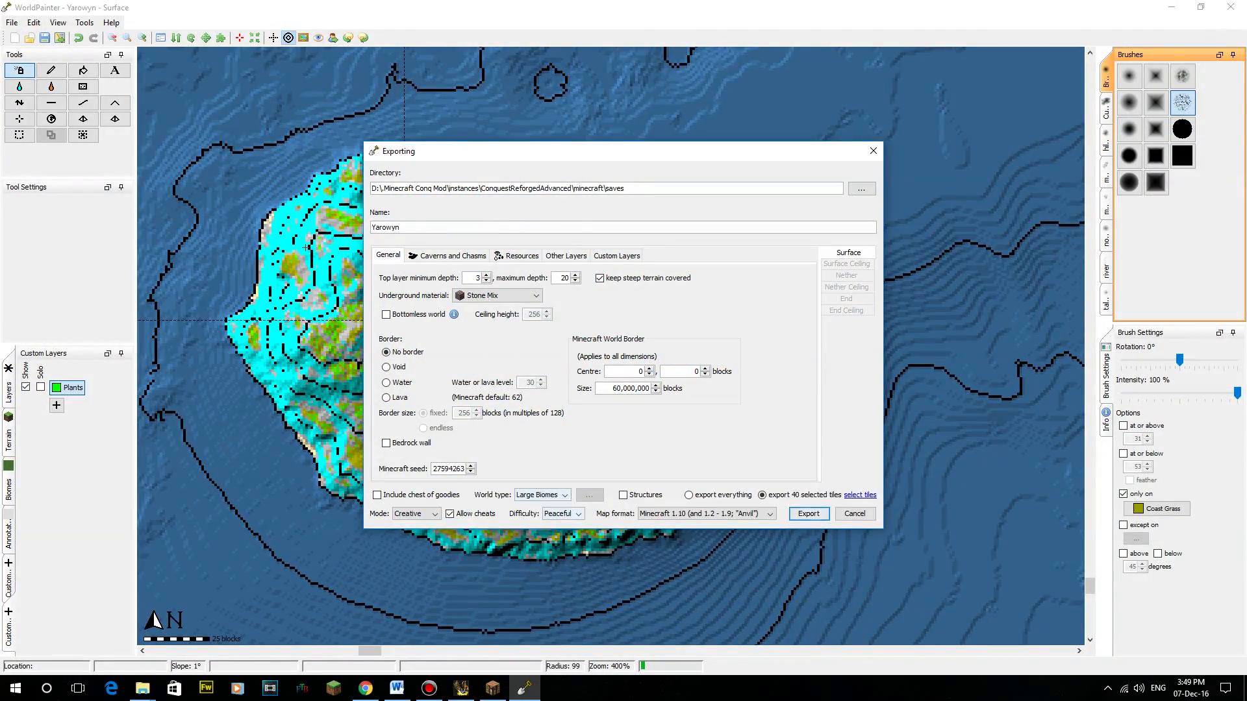
key("Return")
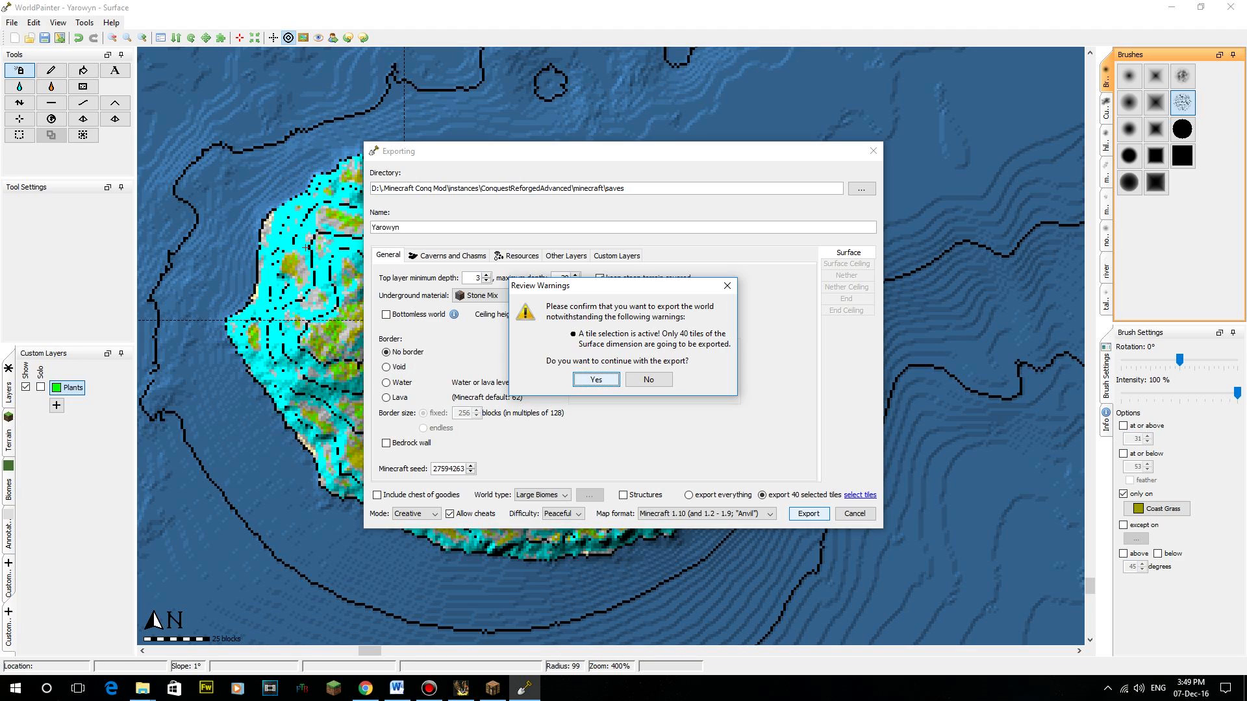
key("Return")
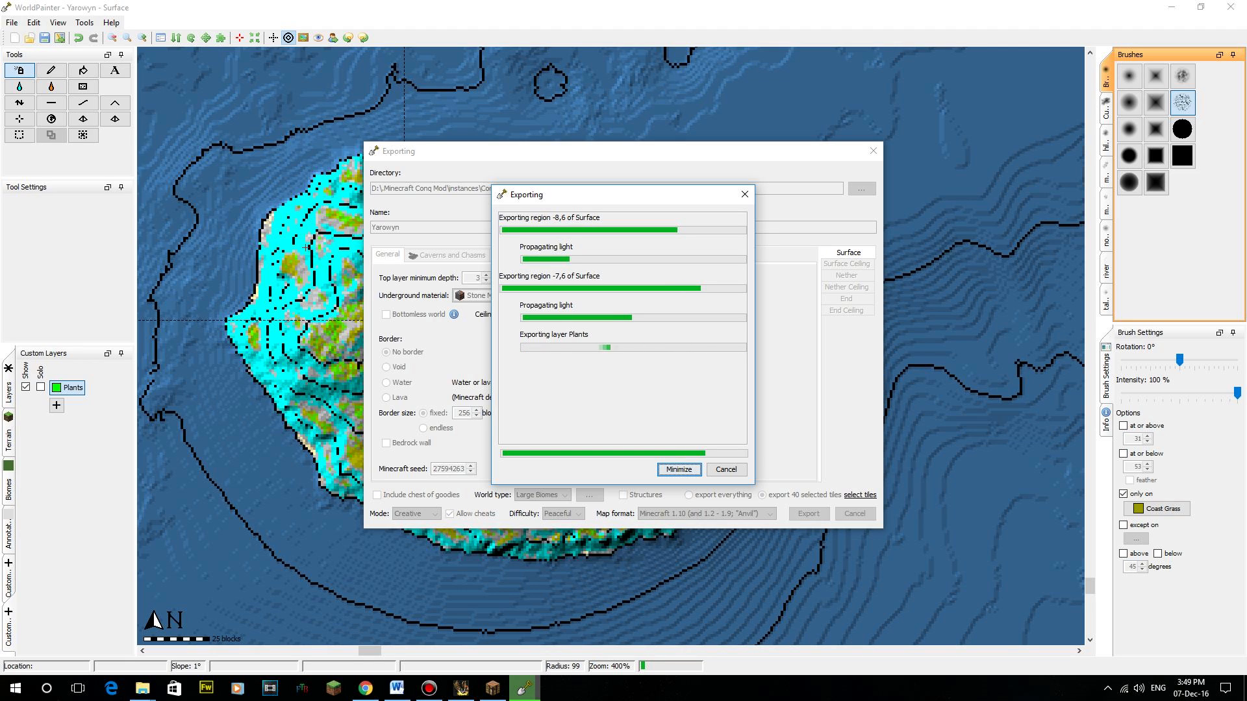
mouse_move(649, 195)
left_mouse_down()
mouse_move(580, 252)
mouse_move(628, 203)
left_mouse_up()
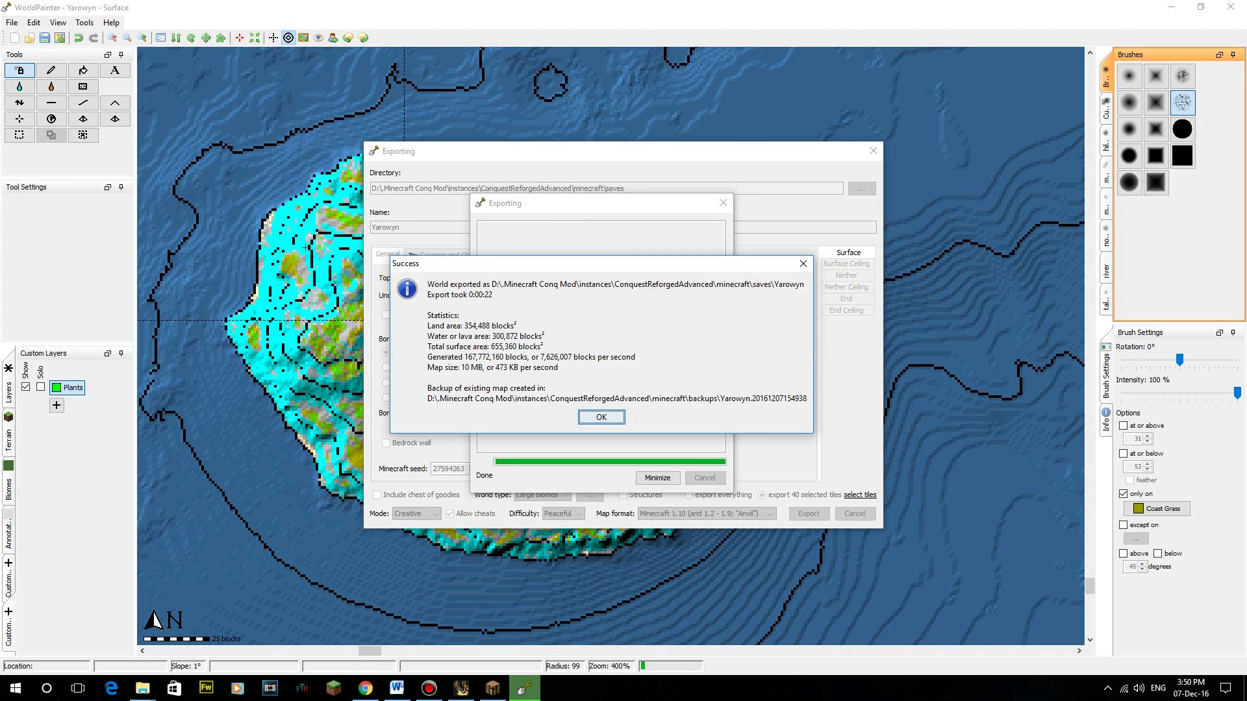
left_click(601, 417)
- Switch to Minecraft and load the exported world in singleplayer
left_click(492, 687)
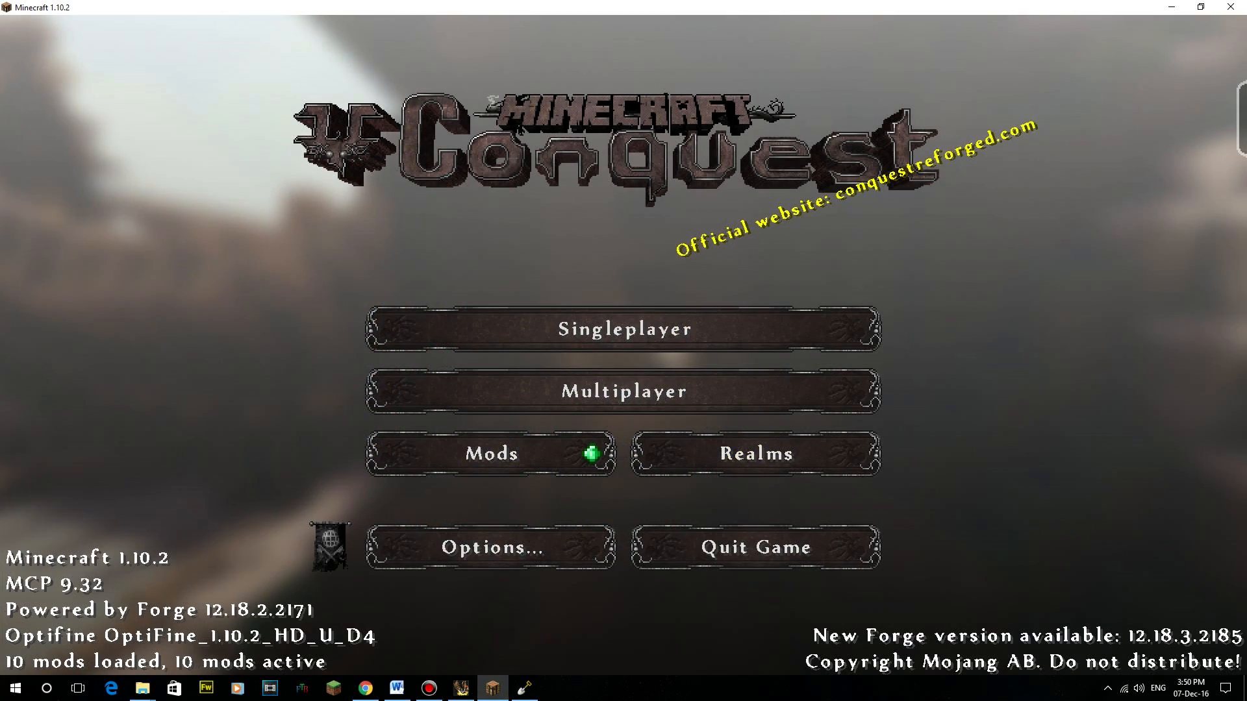
left_click(624, 329)
left_click(319, 150)
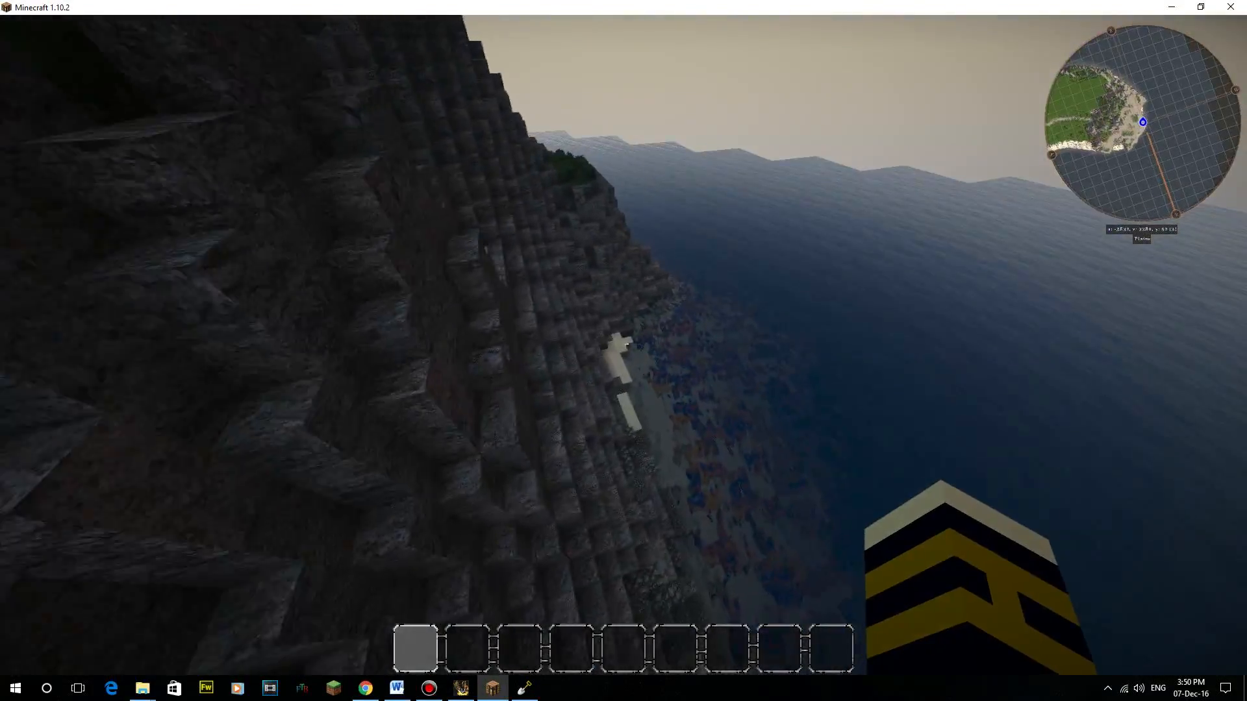
- Fly around the island with the interface hidden to inspect its cliffs, grass and plants, and restore the interface
key("F1")
key("s")
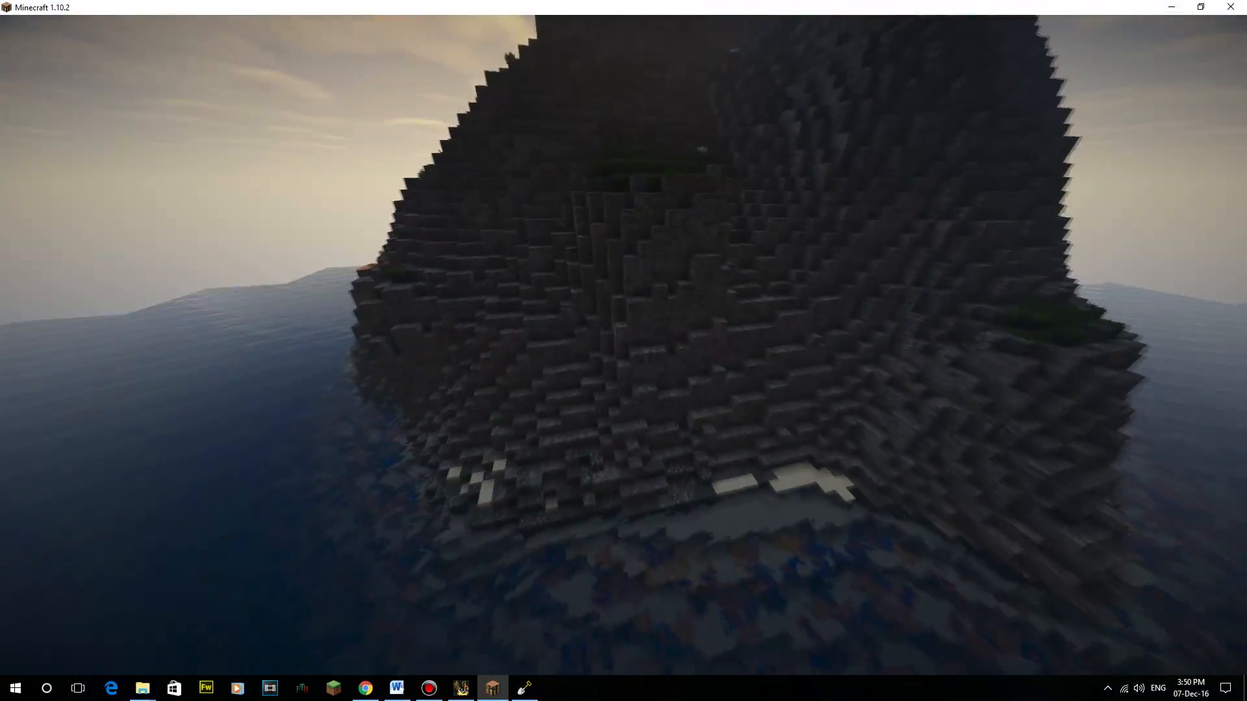
key("shift")
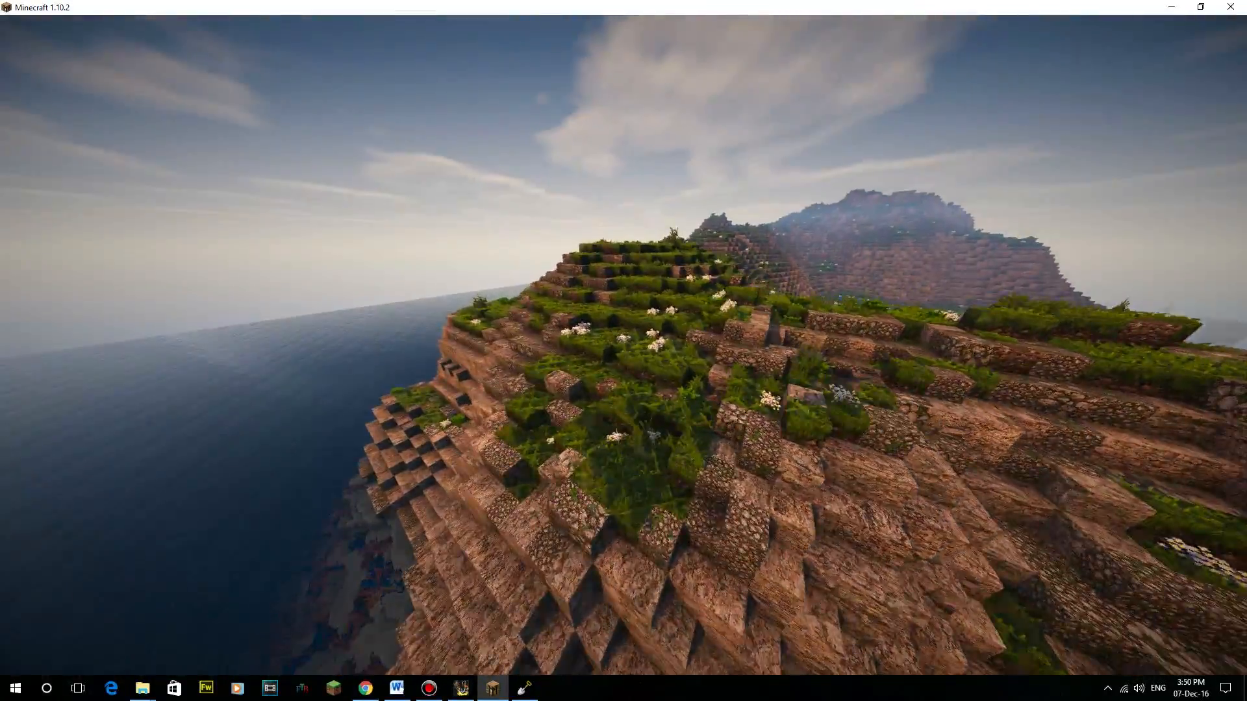
key("w")
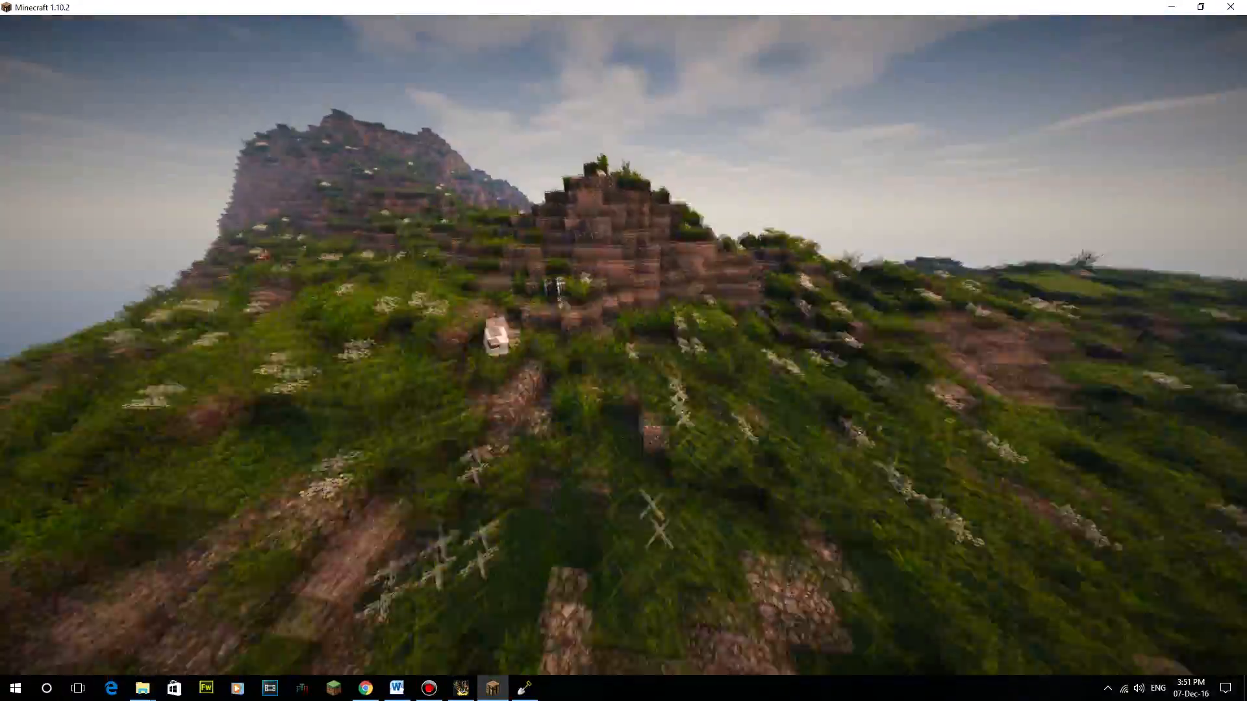
key("F1")
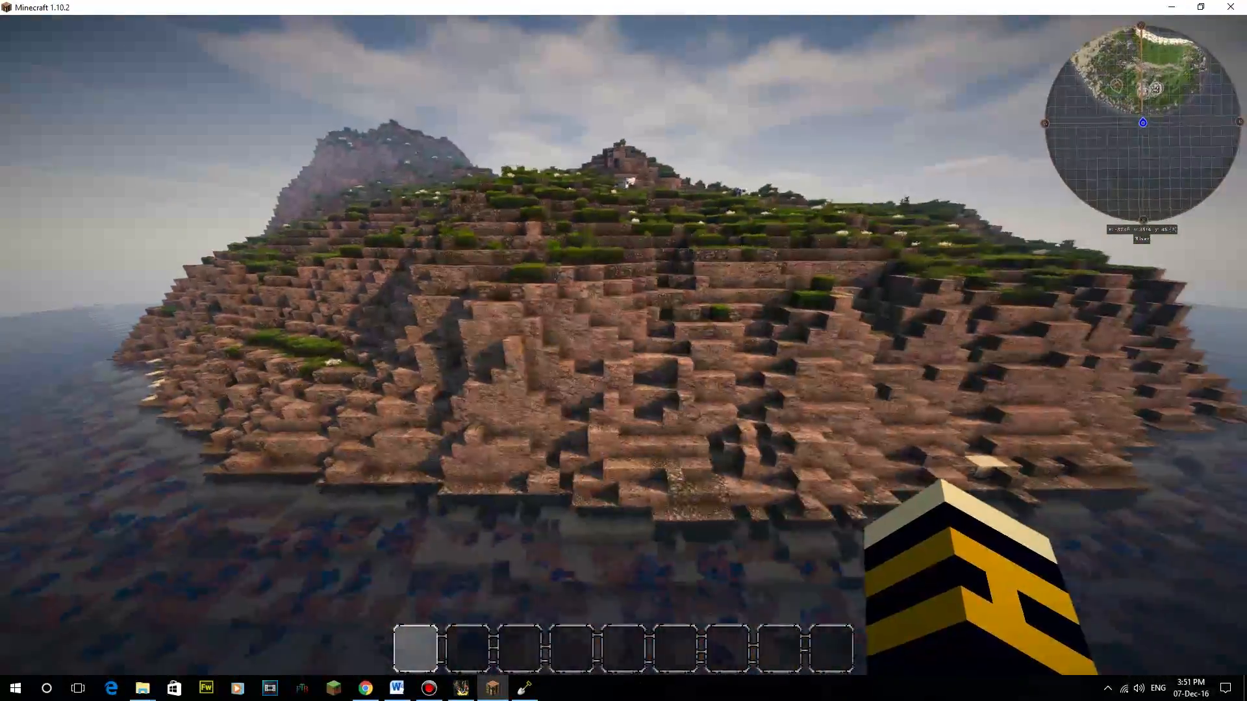
key("space")
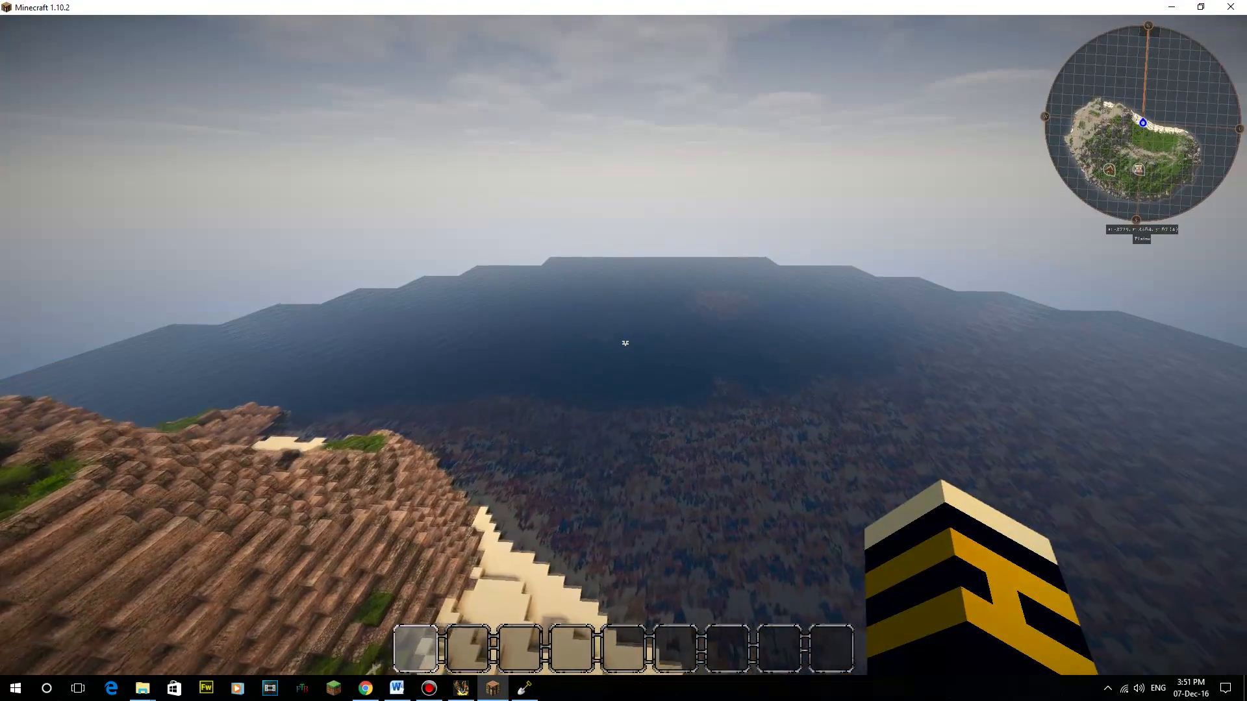
- Examine the island's shape and its position relative to the mainland on the full-screen map, and close the map
key("j")
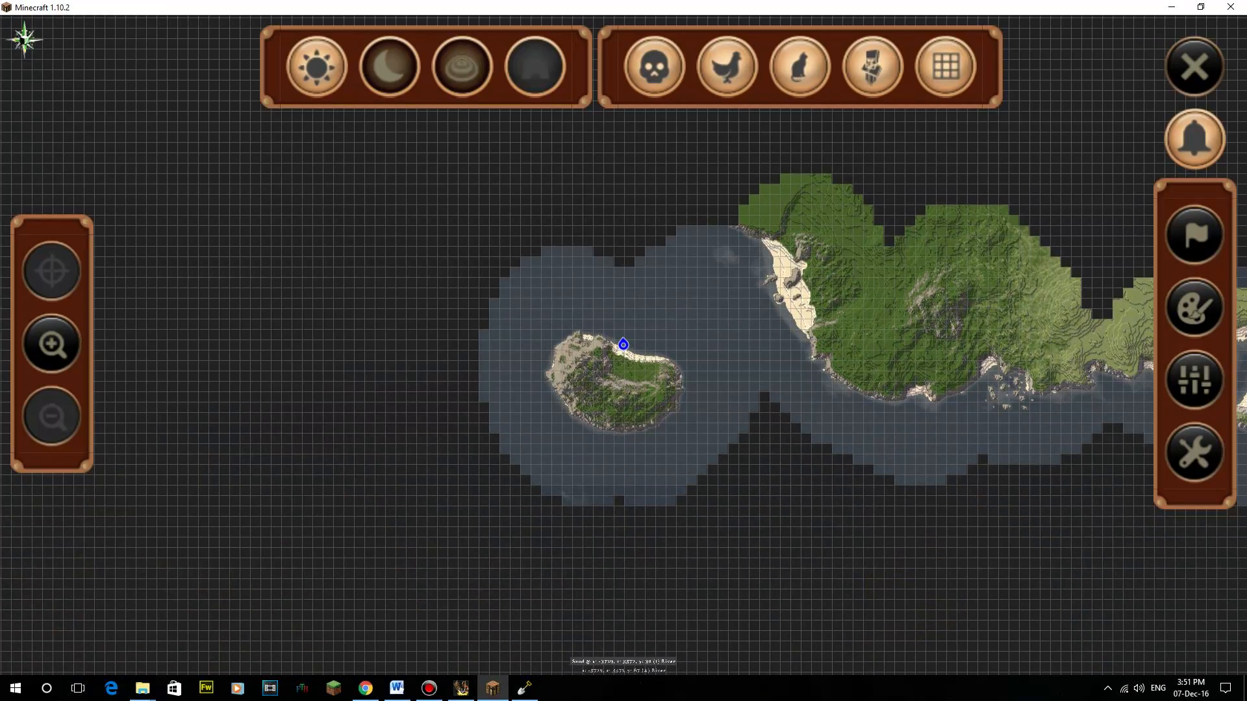
scroll(623, 351, "up", 2)
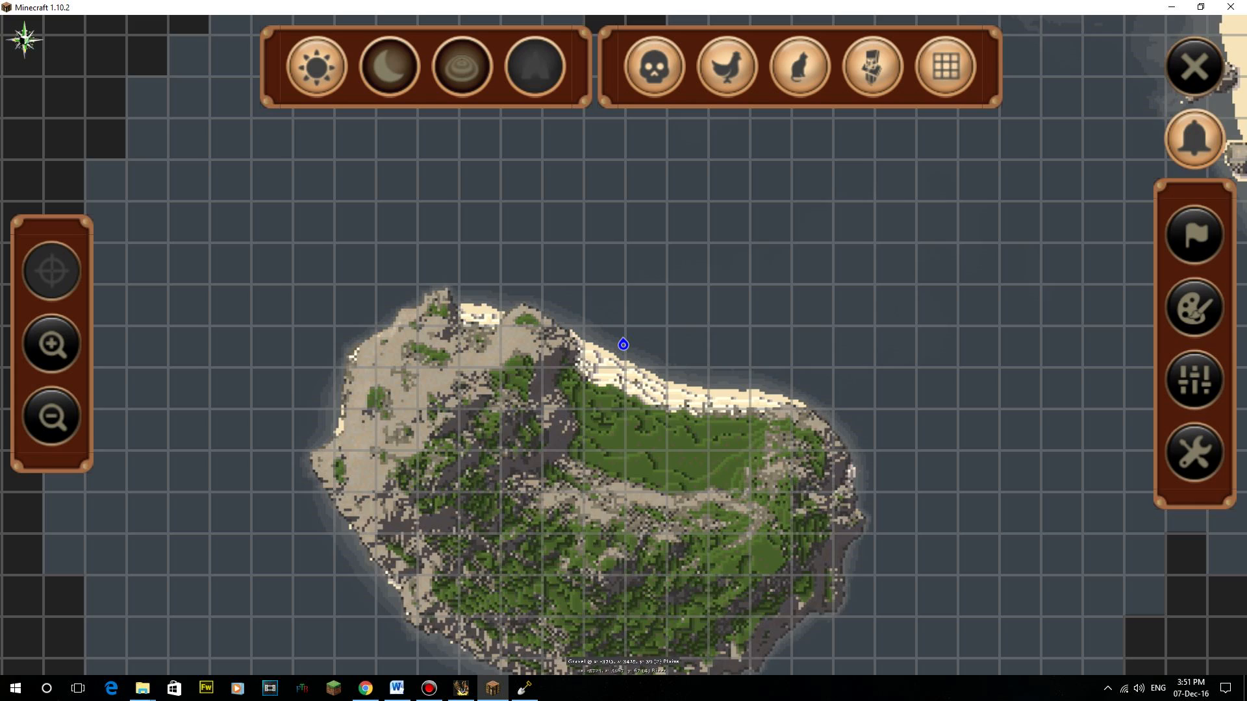
left_click_drag(655, 474, 696, 318)
key("j")
key("j")
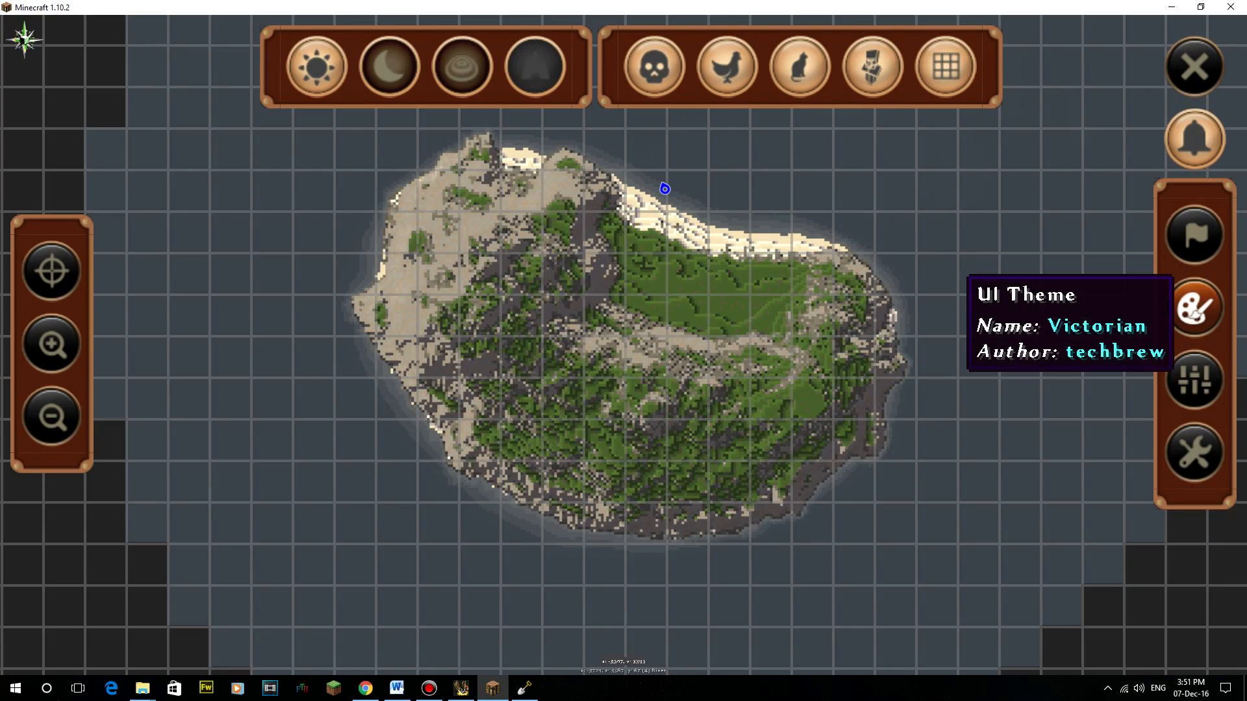
key("j")
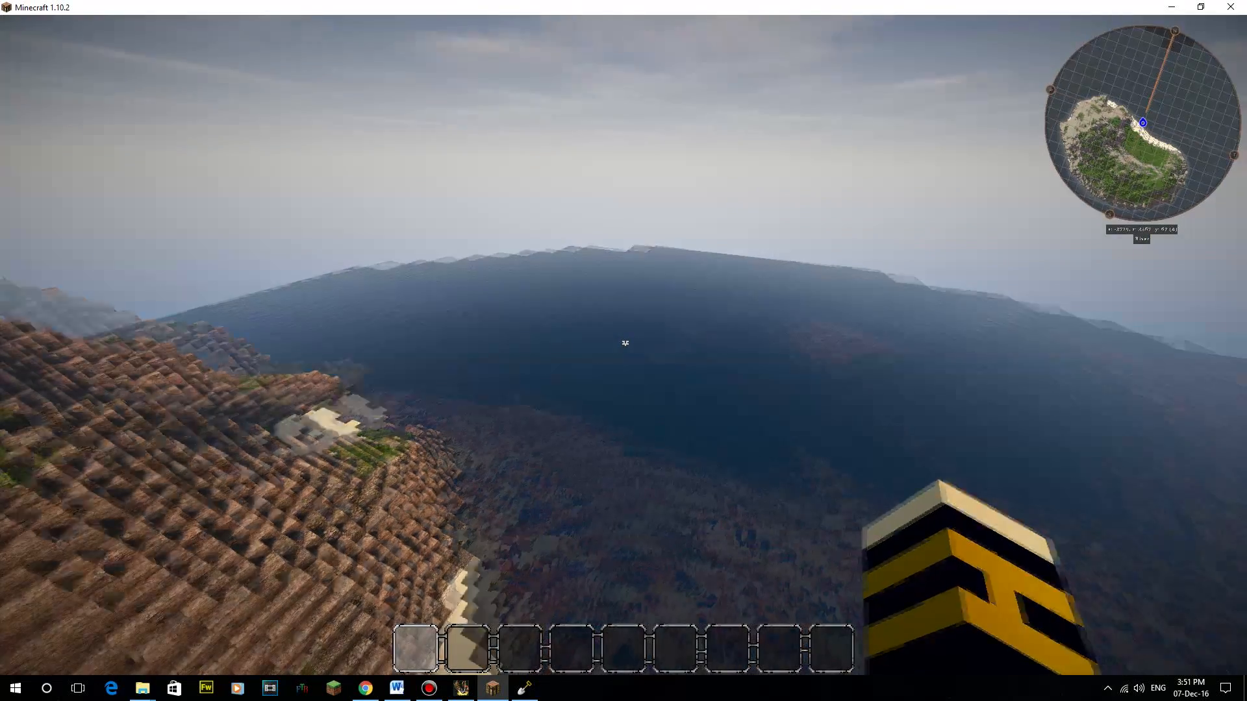
key("j")
left_click_drag(674, 306, 590, 415)
scroll(589, 414, "down", 1)
left_click_drag(654, 361, 466, 426)
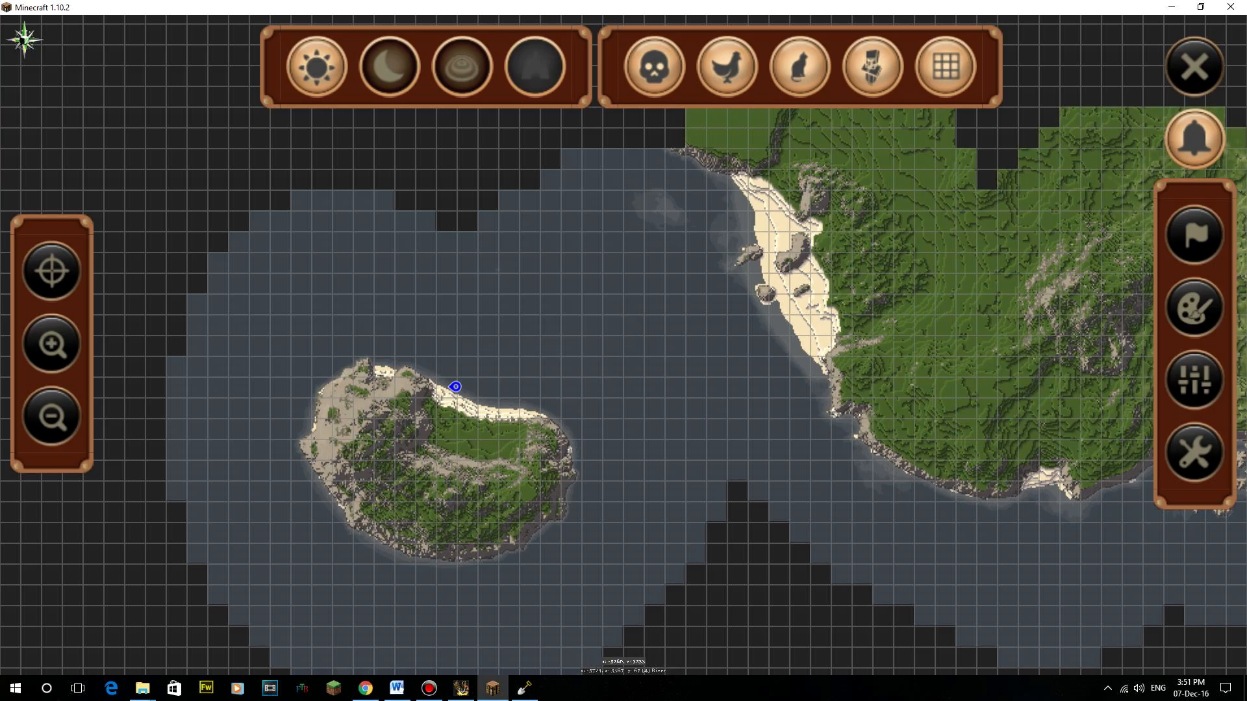
left_click(1193, 66)
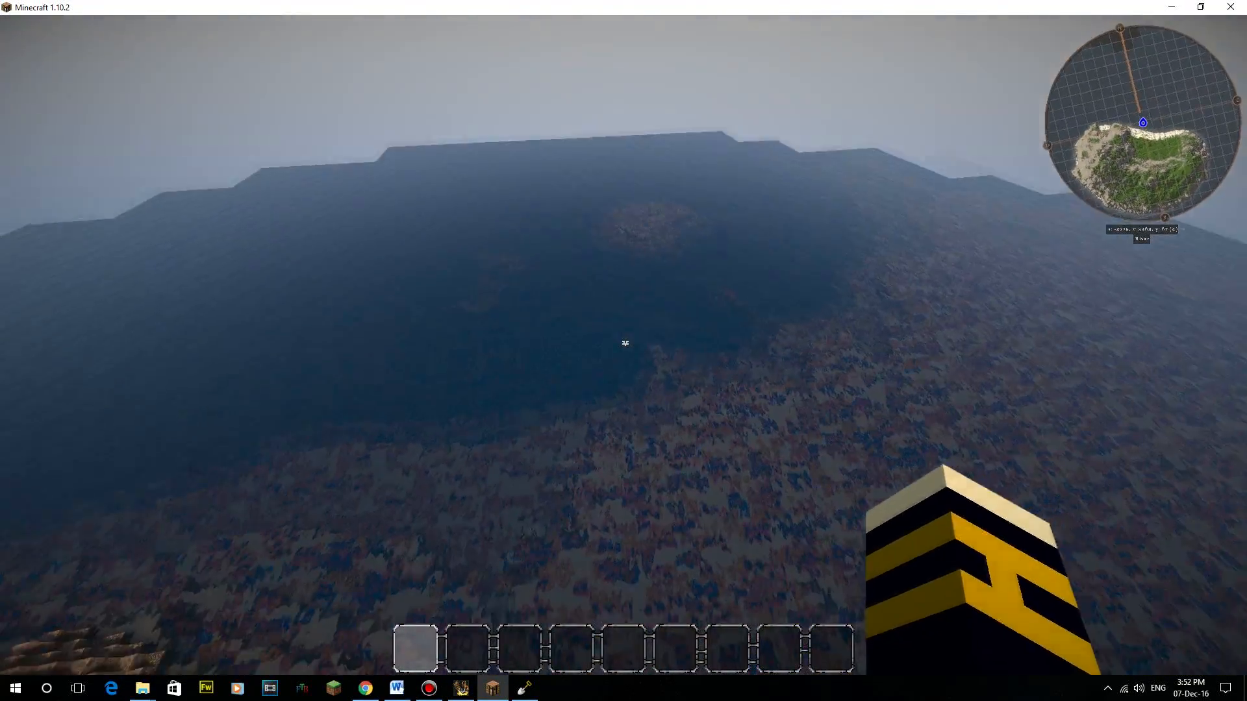
- Fly out over the sea beside the island and dip underwater to examine the seabed's depth and surface texture
key("w")
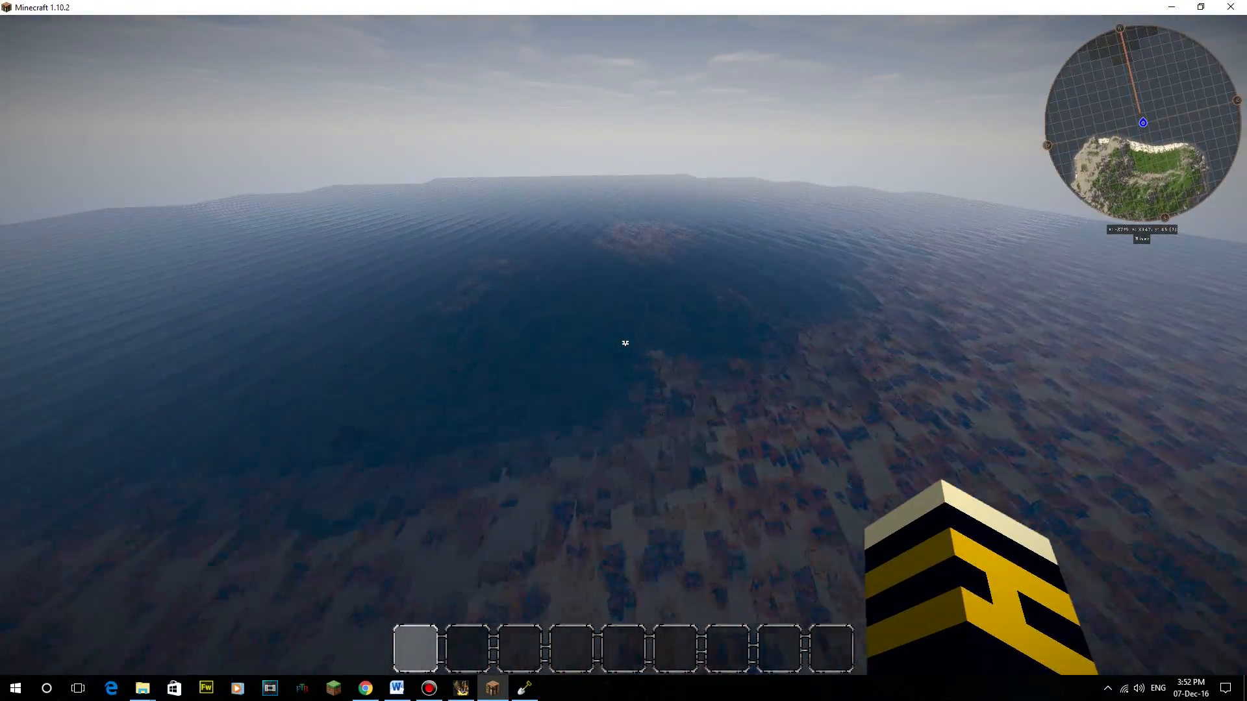
key("w")
key("shift")
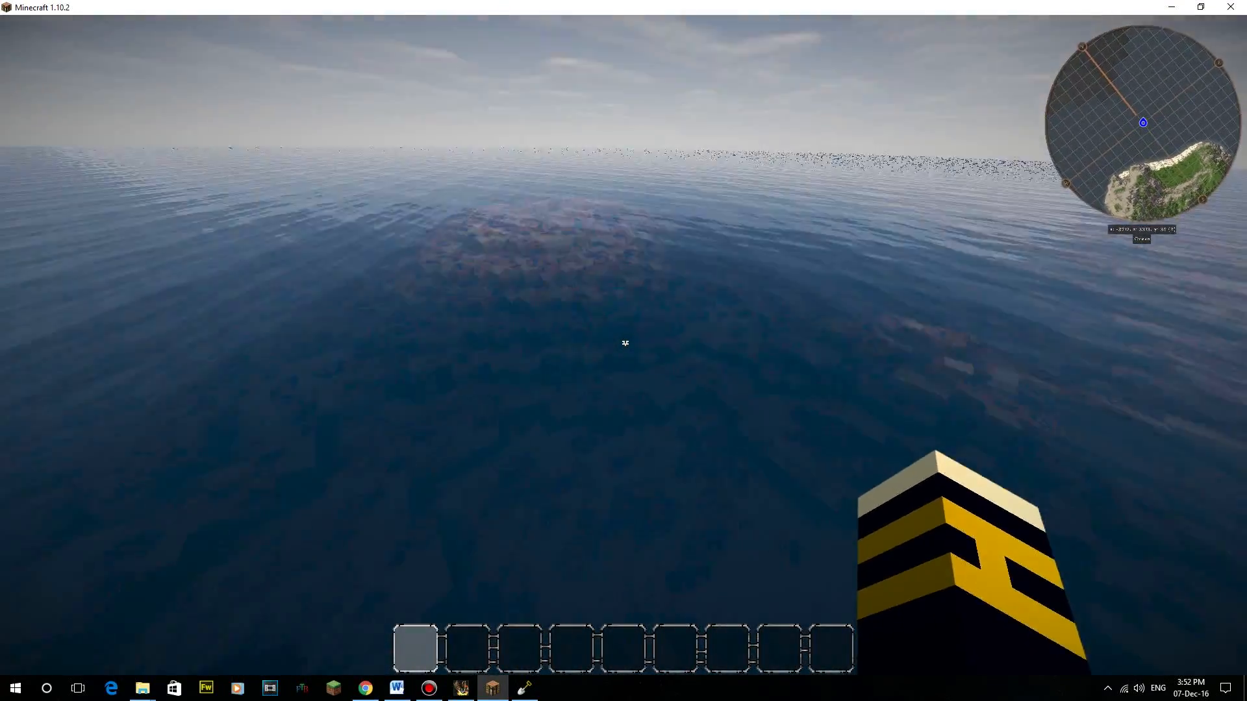
key("w")
key("space")
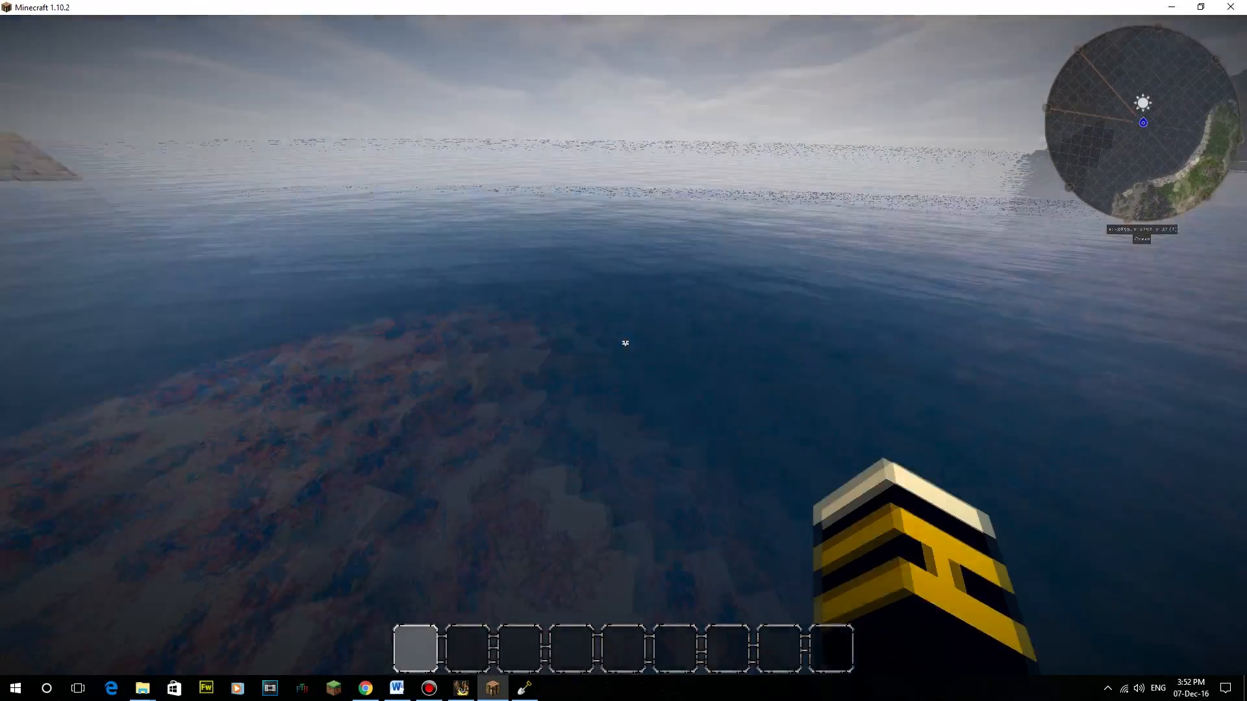
key("shift")
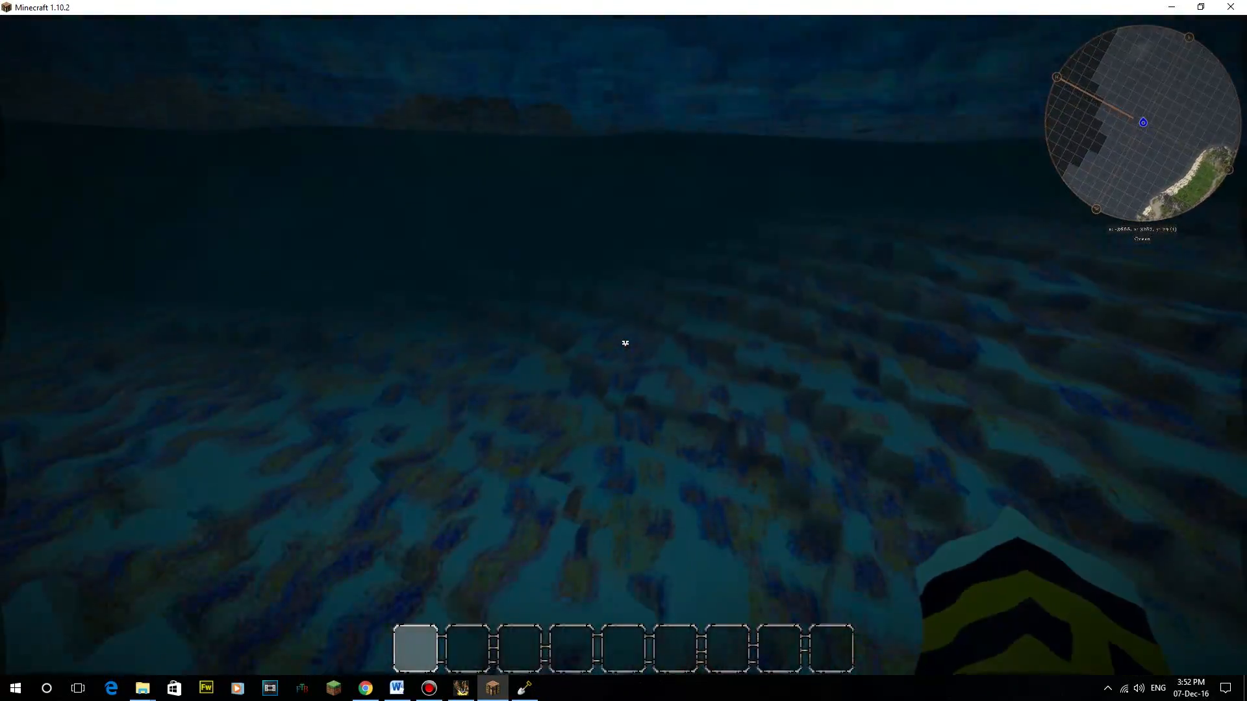
key("space")
key("space")
key("w")
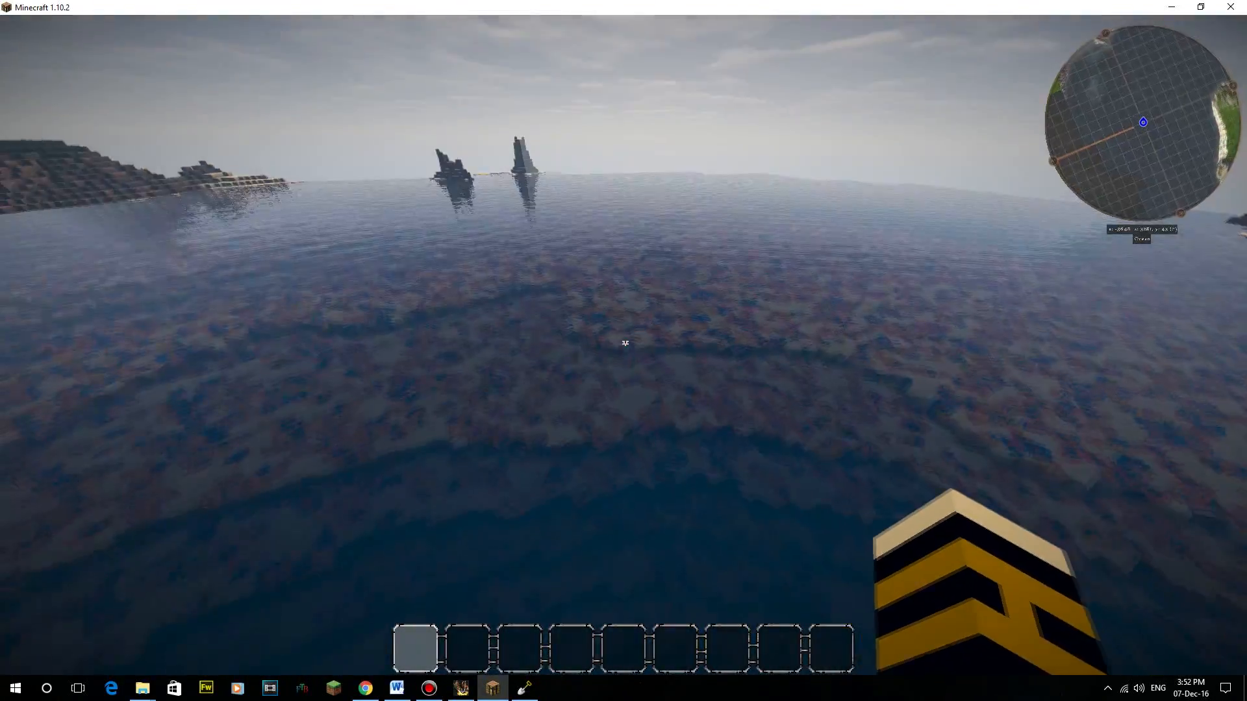
key("space")
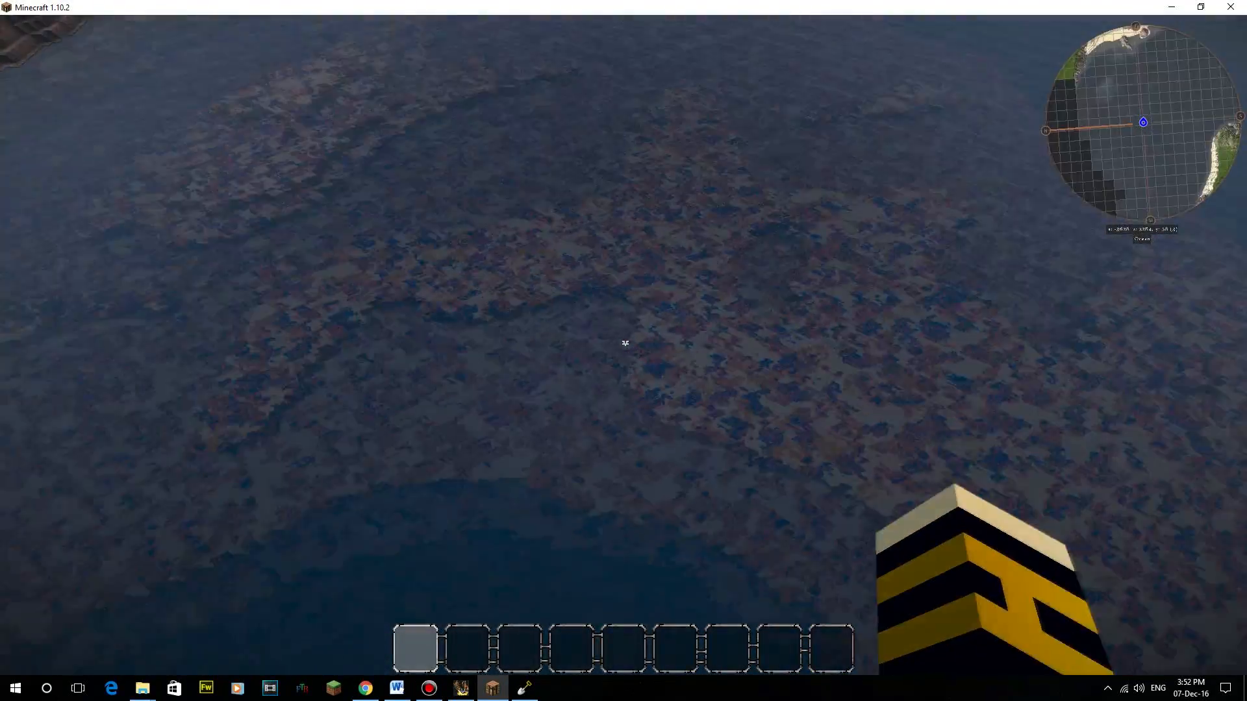
key("space")
- Survey the channel between the island and the mainland beach from the air, examining the shallow flats and deep water
key("w")
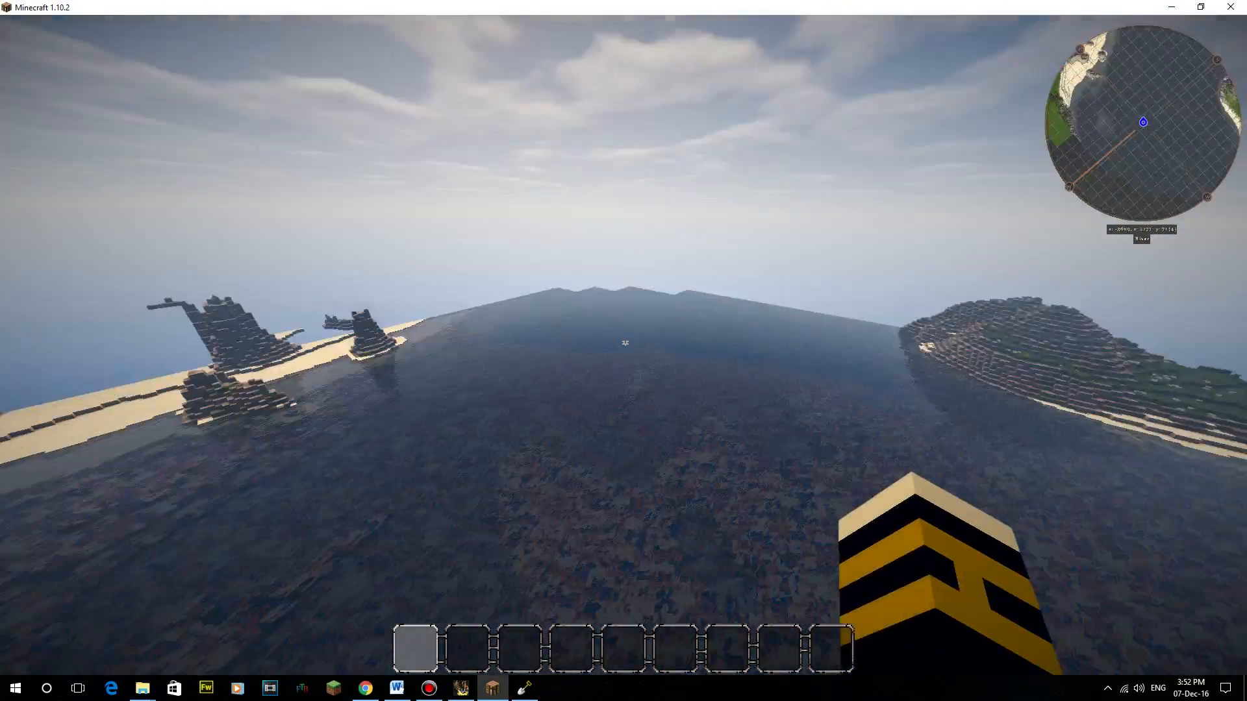
key("w")
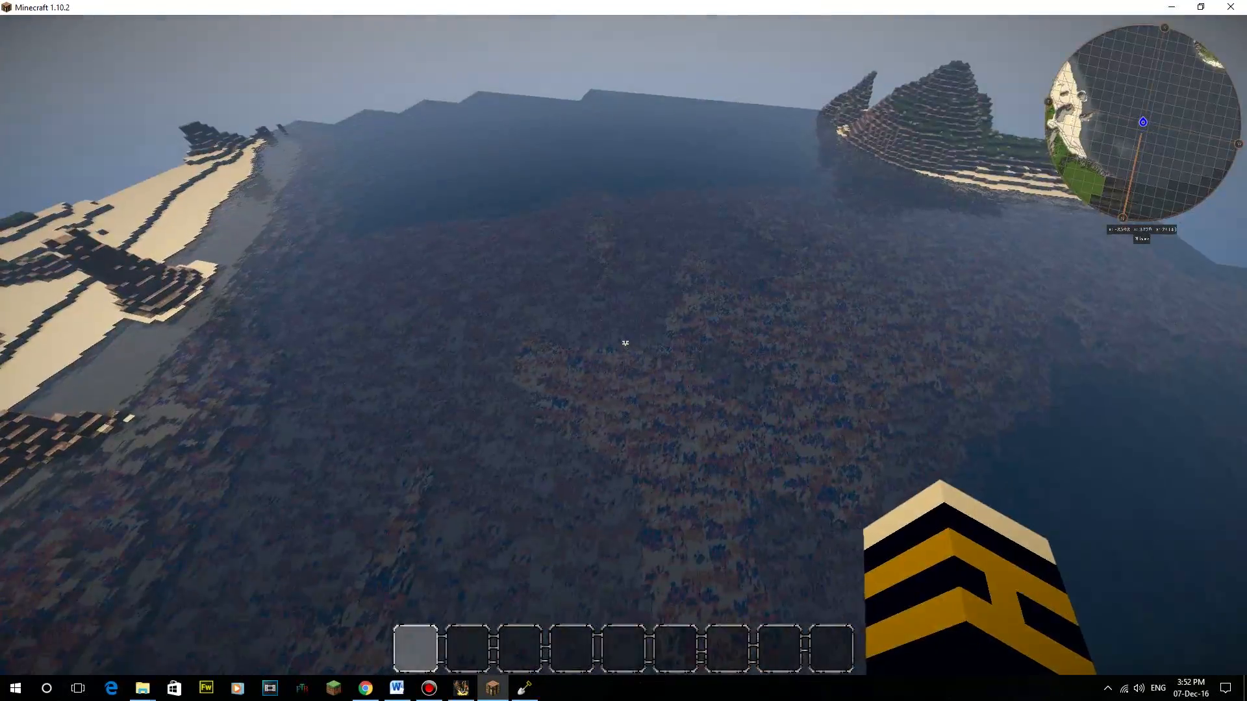
left_click(624, 343)
key("w")
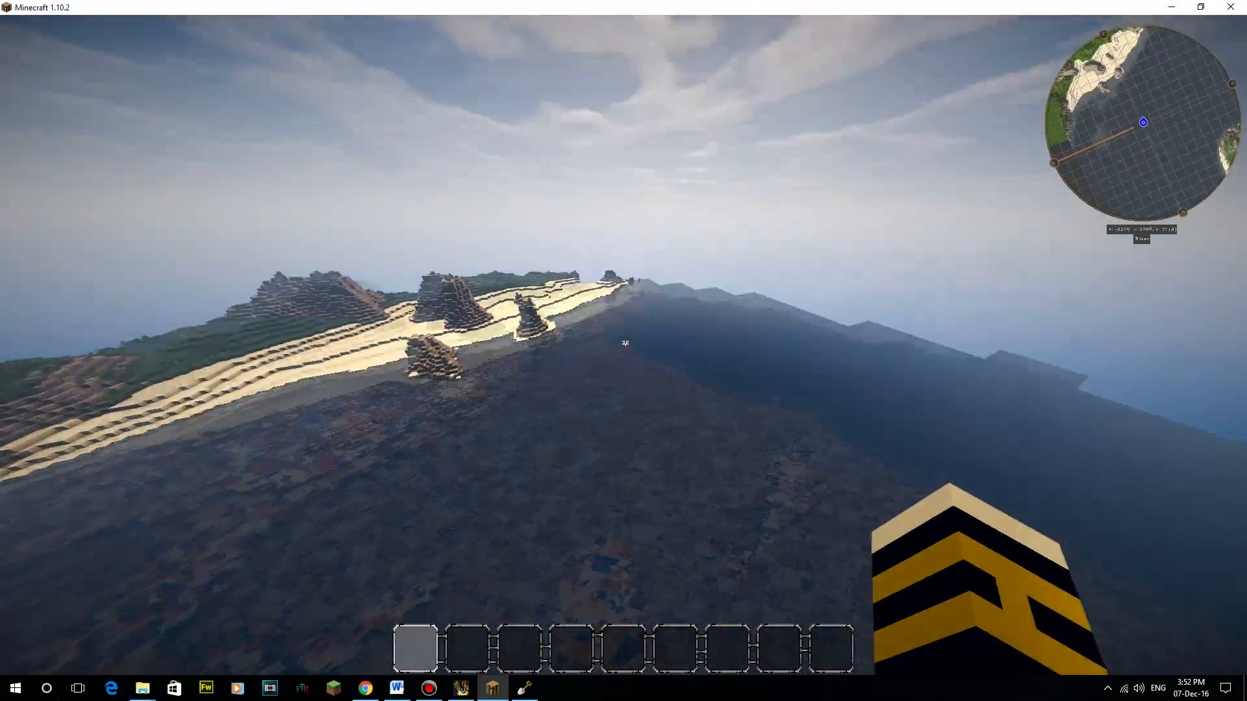
key("w")
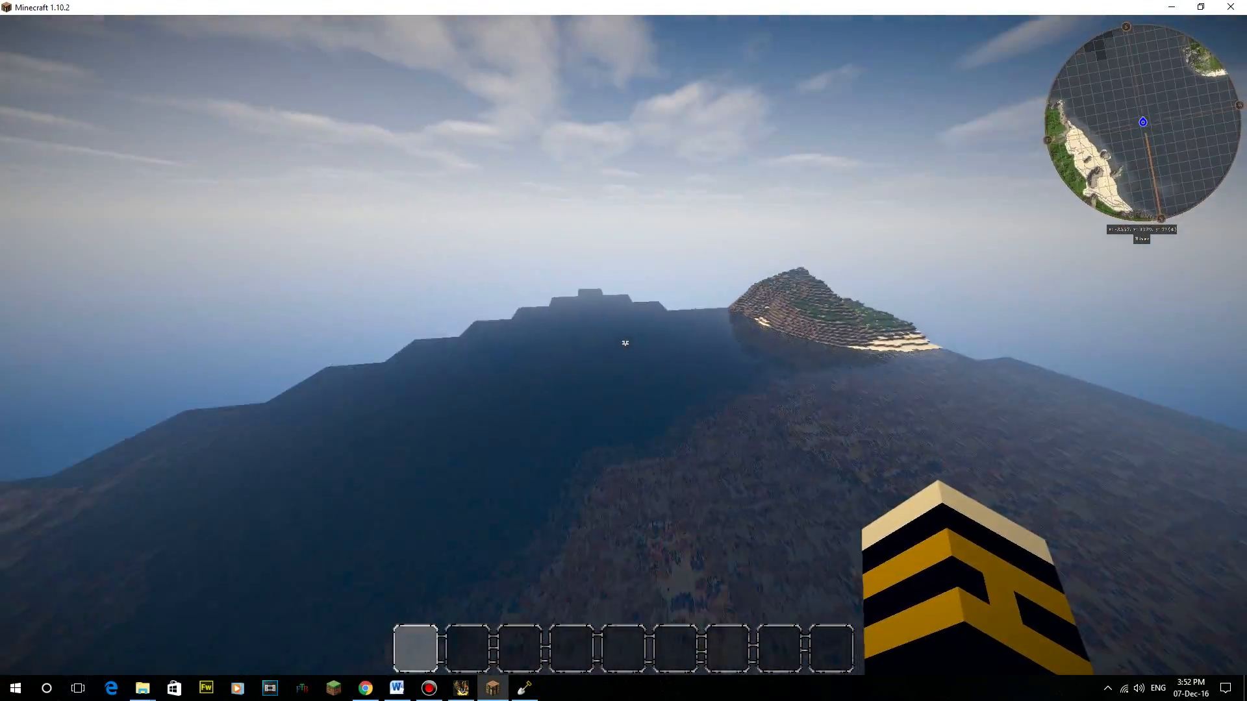
key("w")
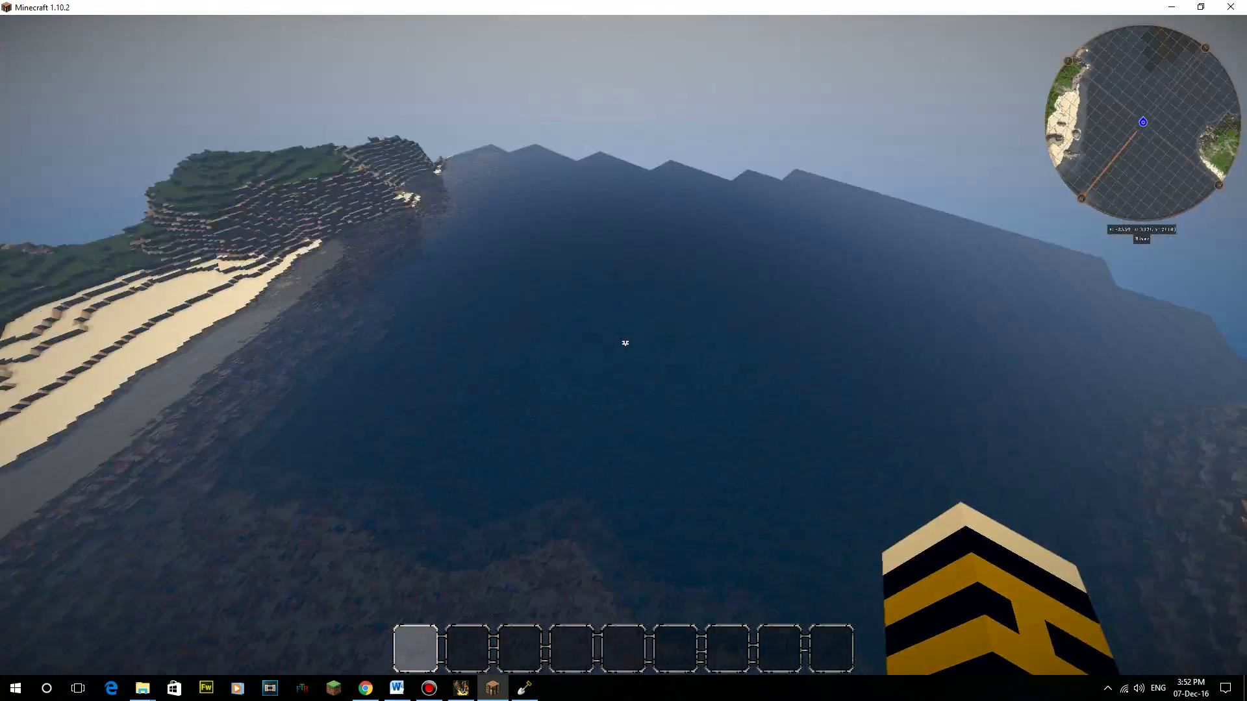
key("w")
key("space")
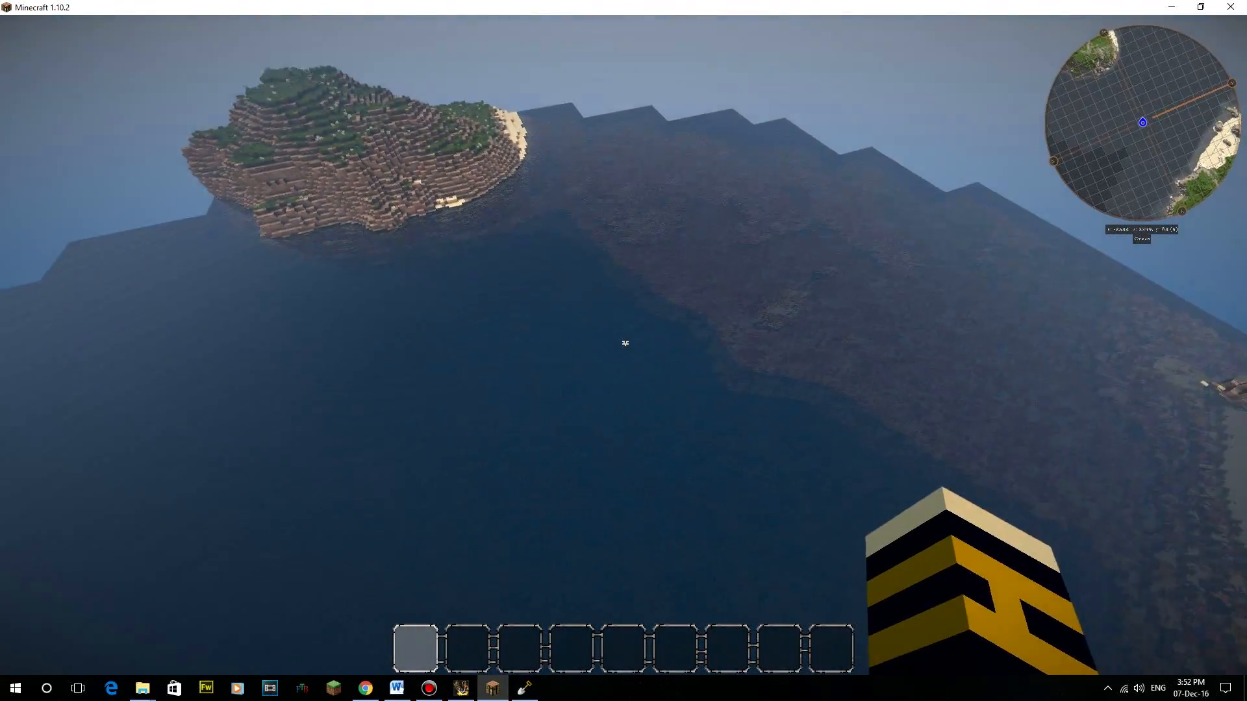
key("w")
key("space")
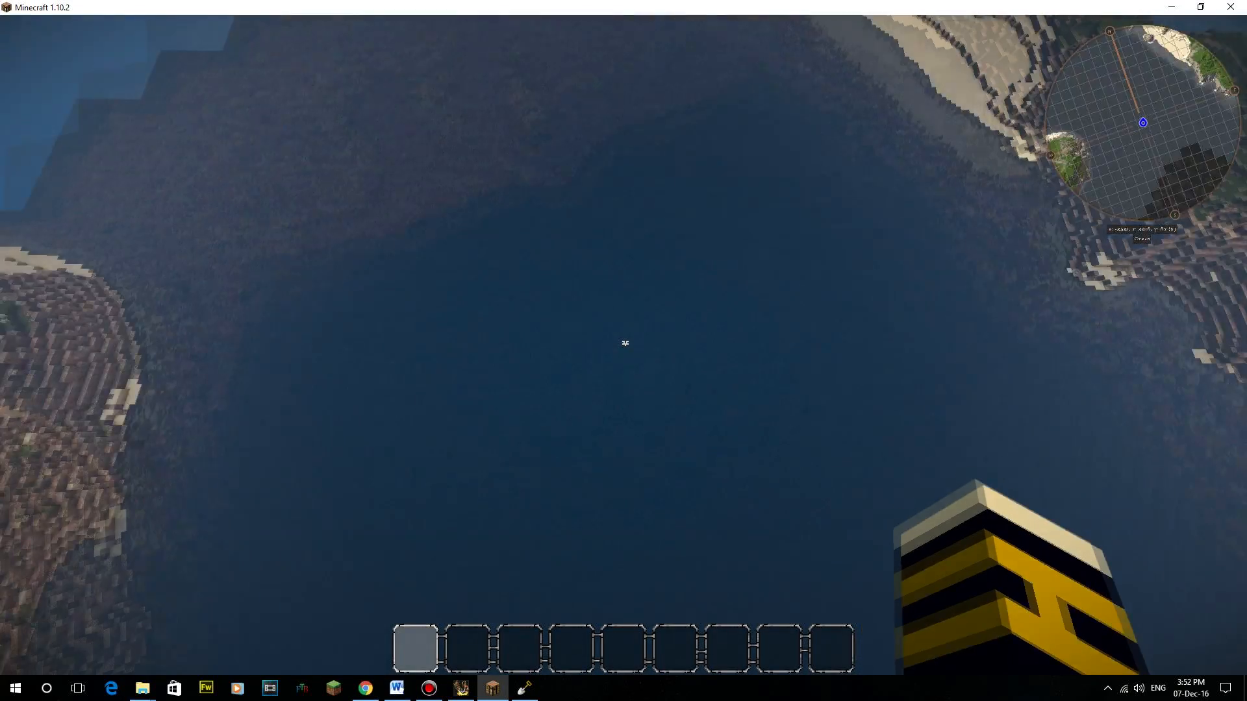
- Fly back to the island and descend to its sandy beach and flowering meadow to examine them up close
key("w")
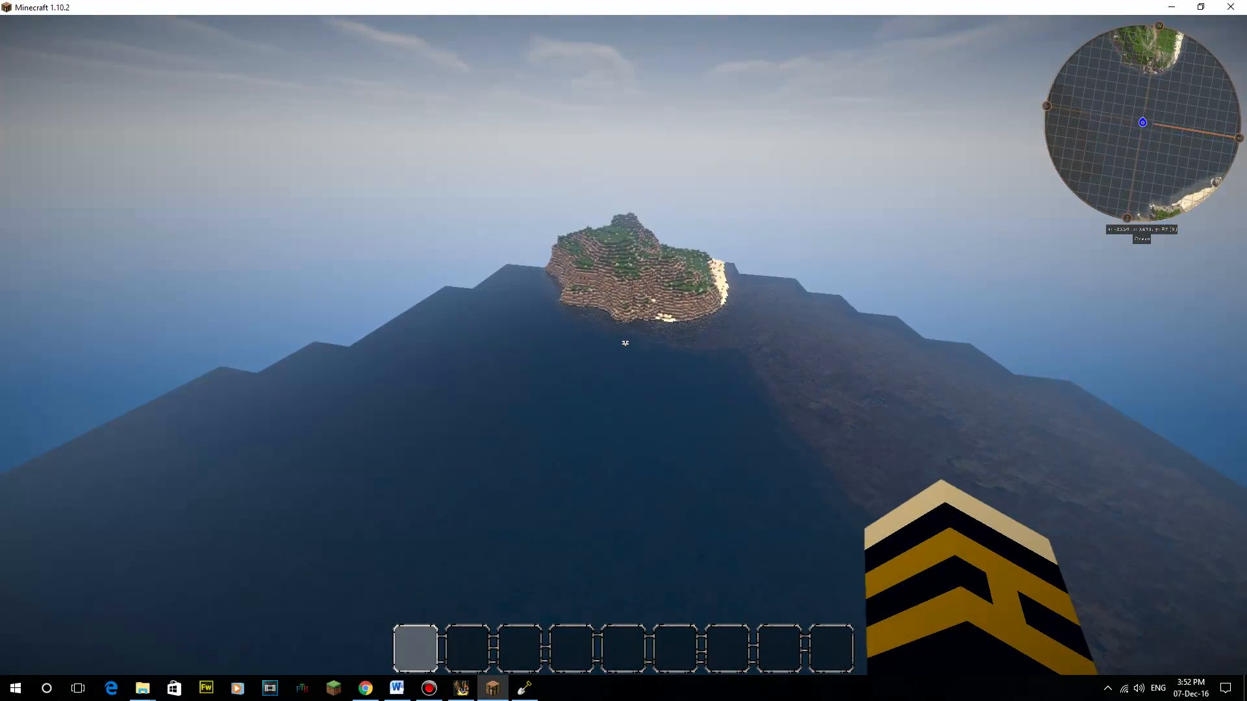
key("w")
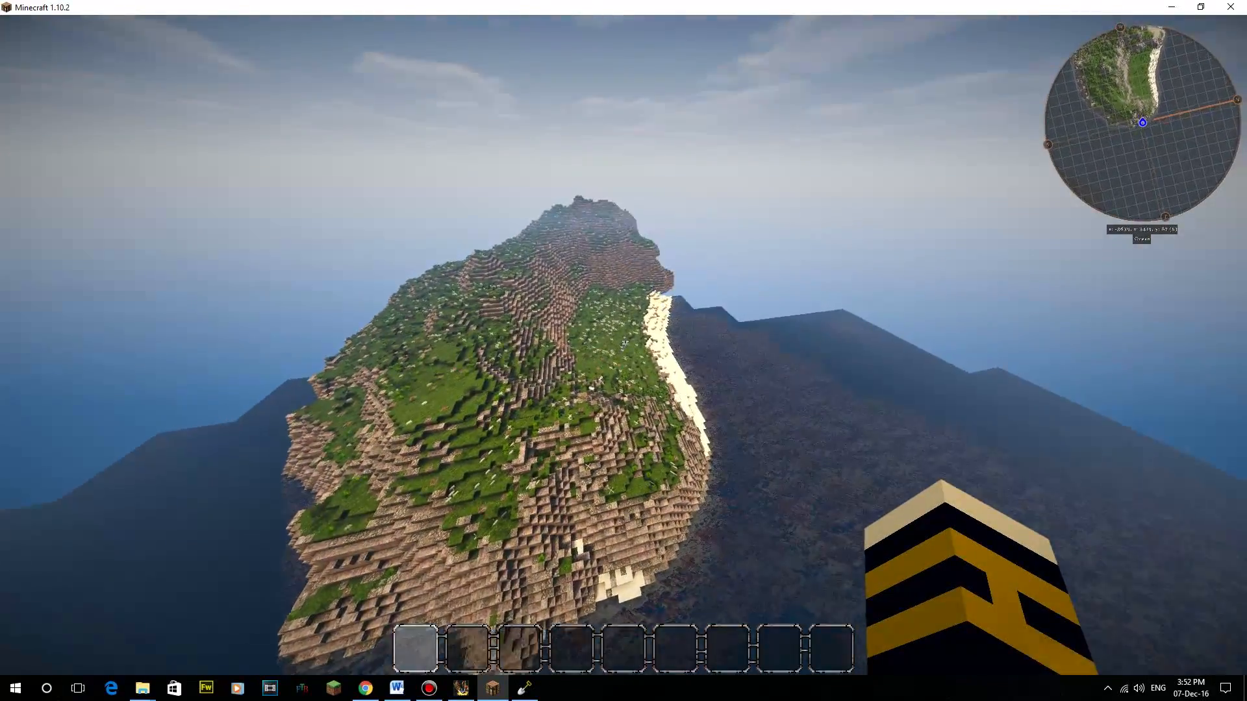
key("w")
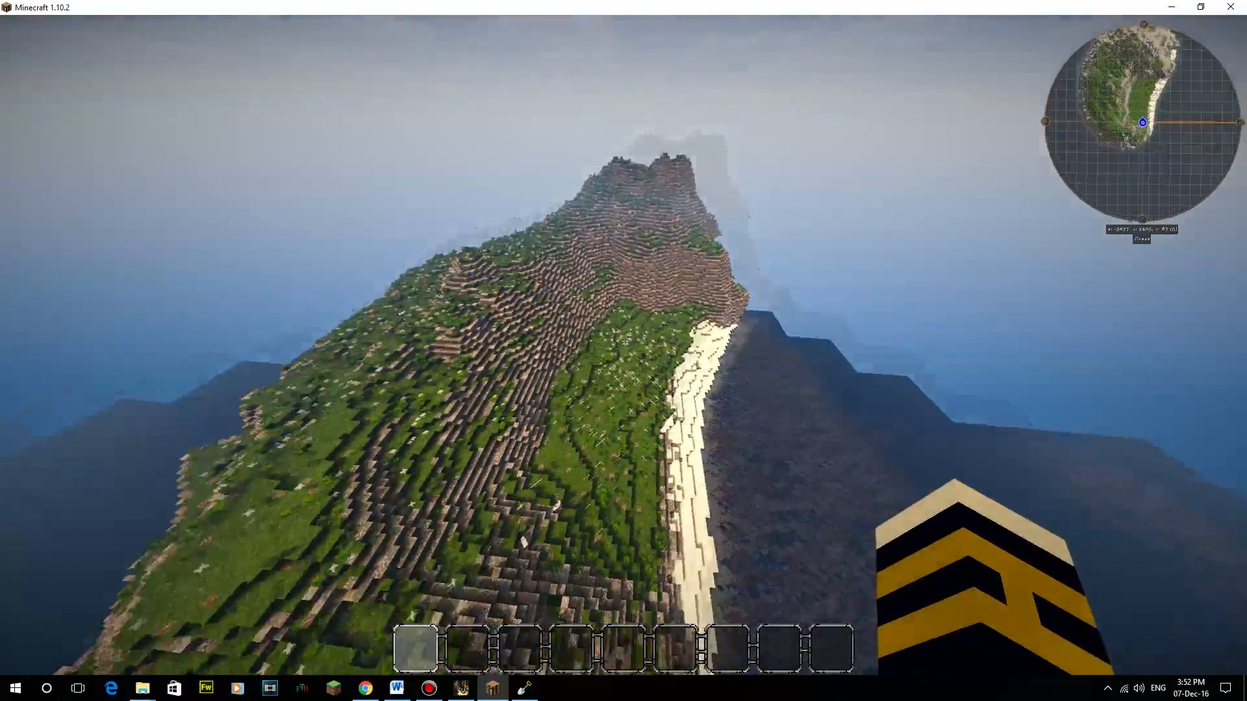
key("w")
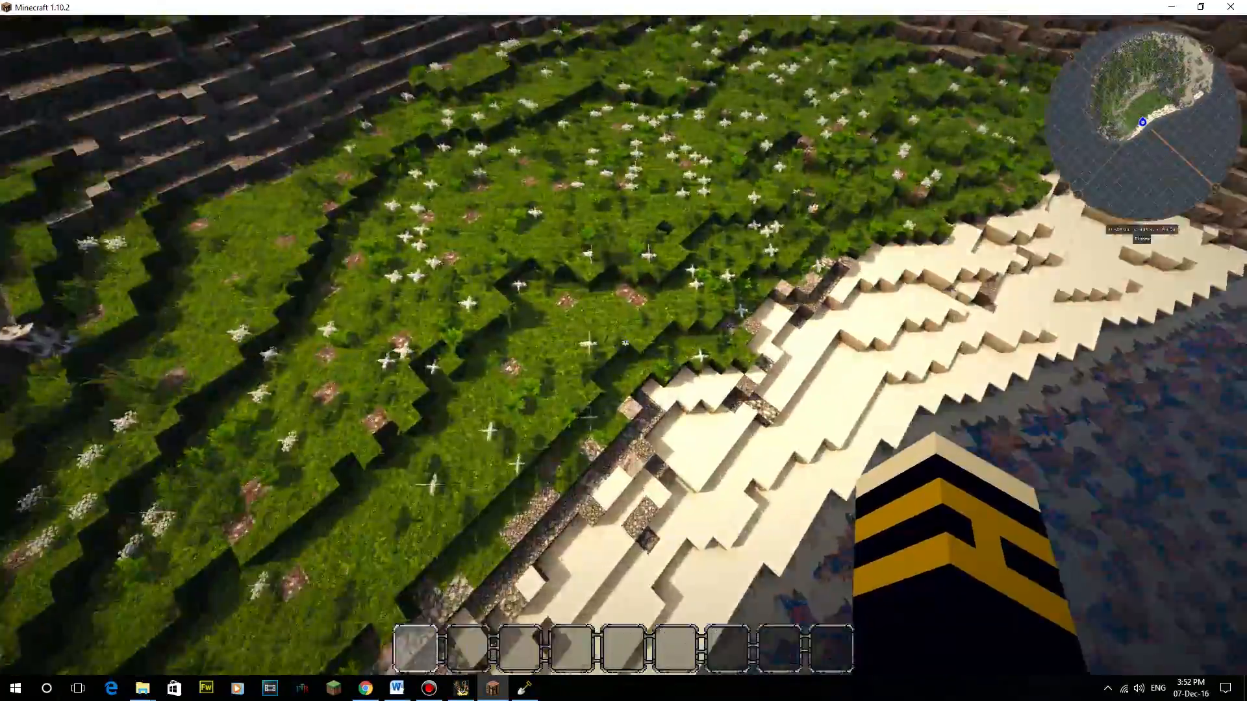
key("w")
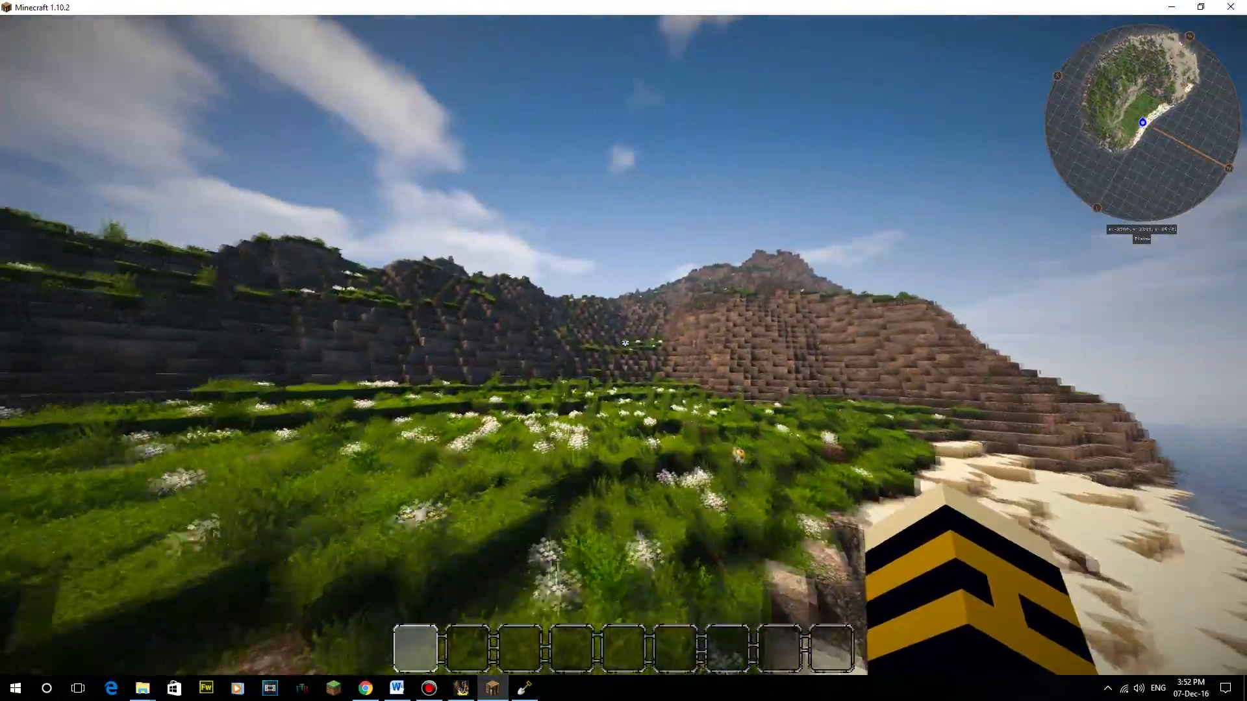
key("w")
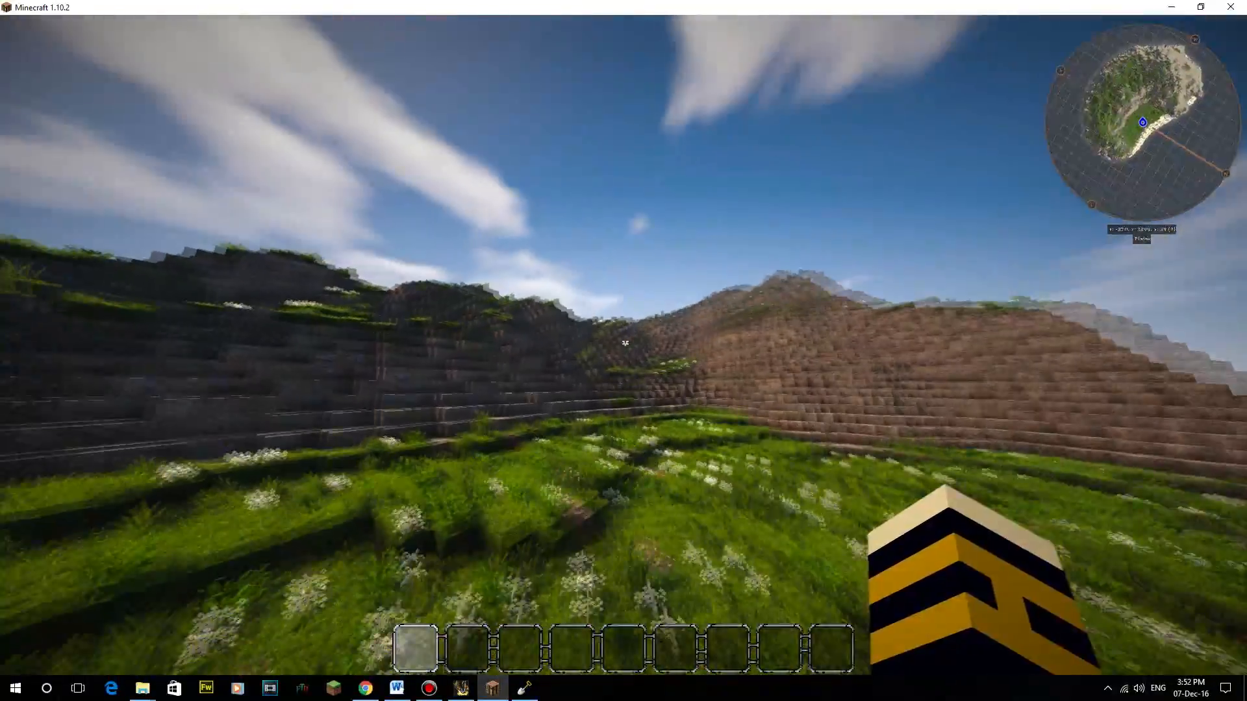
key("w")
- Fly over the island's rocky slopes and summit with the interface hidden to inspect the stone terraces and vegetation
key("w")
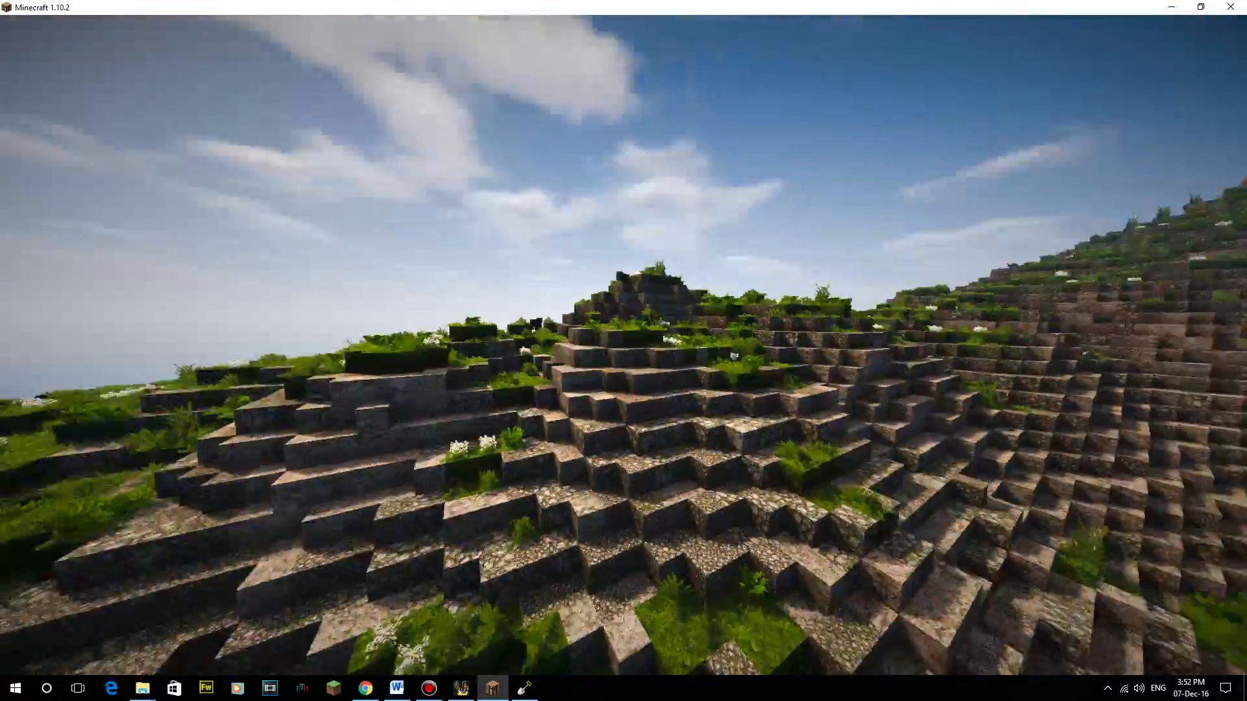
key("w")
key("space")
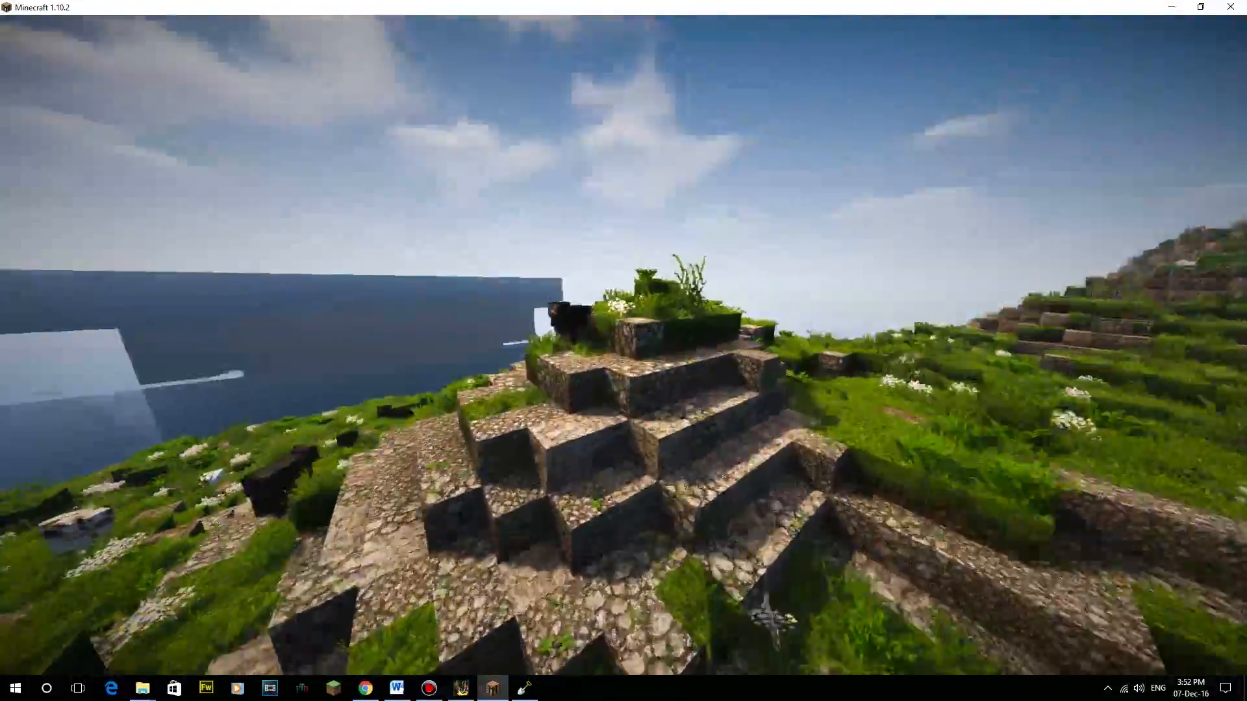
key("w")
key("space")
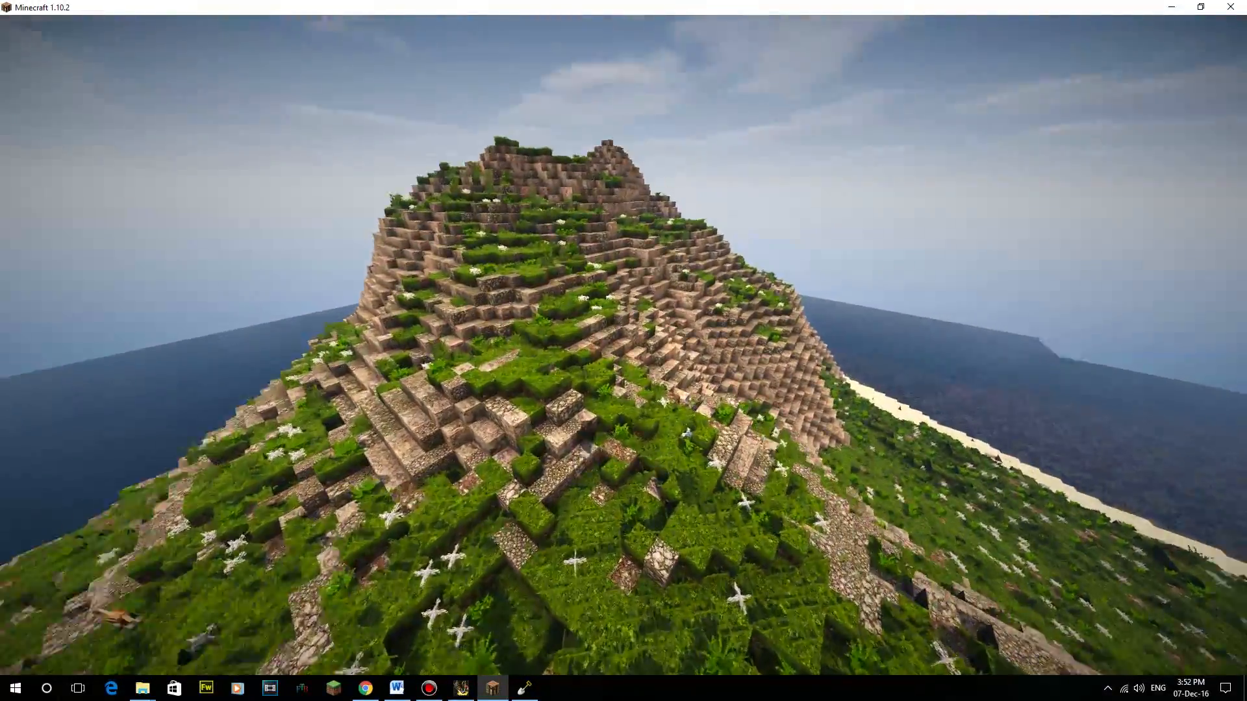
key("w")
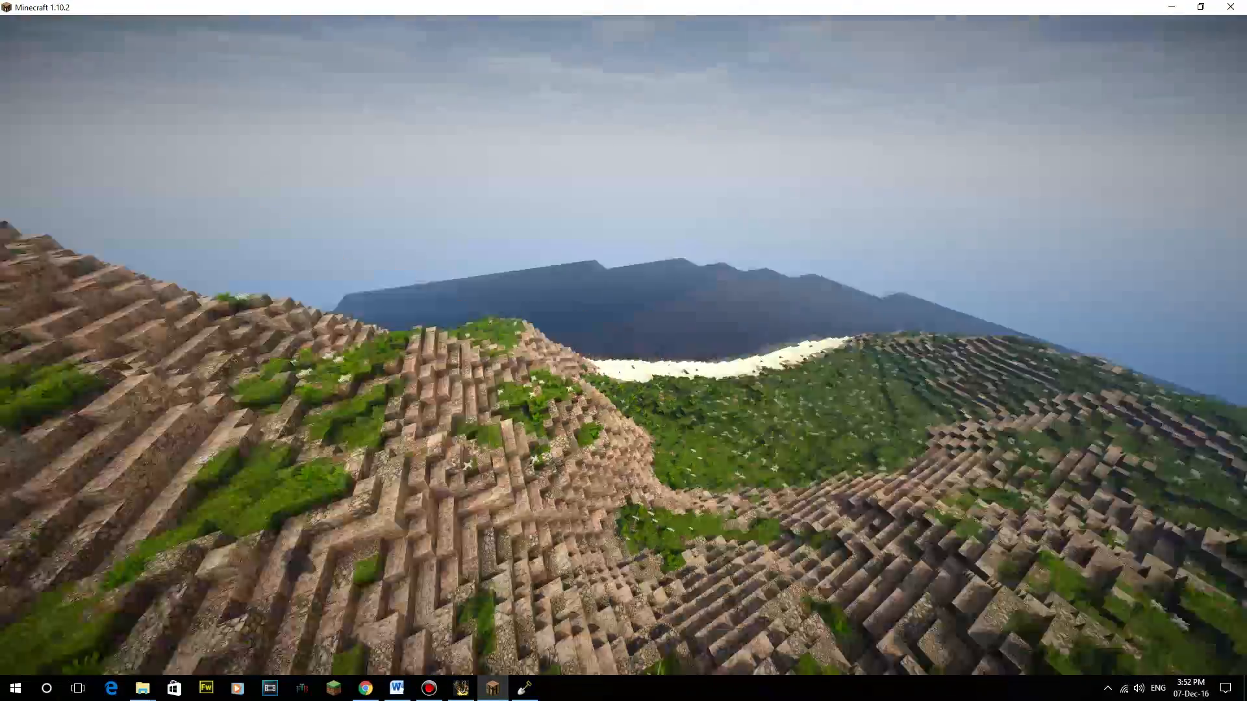